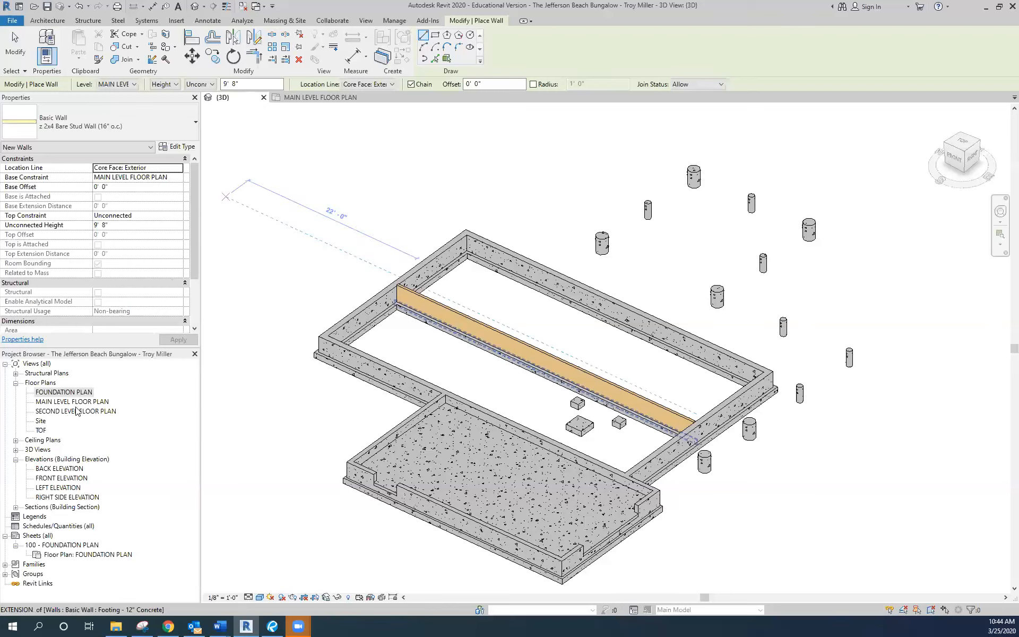
# - Switch to the MAIN LEVEL FLOOR PLAN view, save the project, and end the wall placement command
pyautogui.click(314, 99)
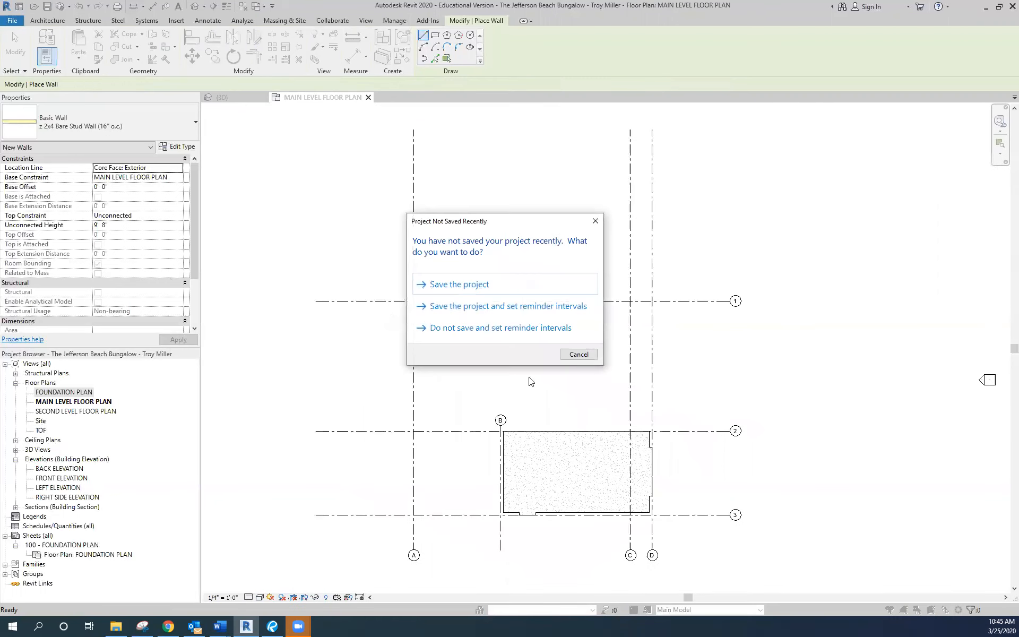
pyautogui.click(468, 289)
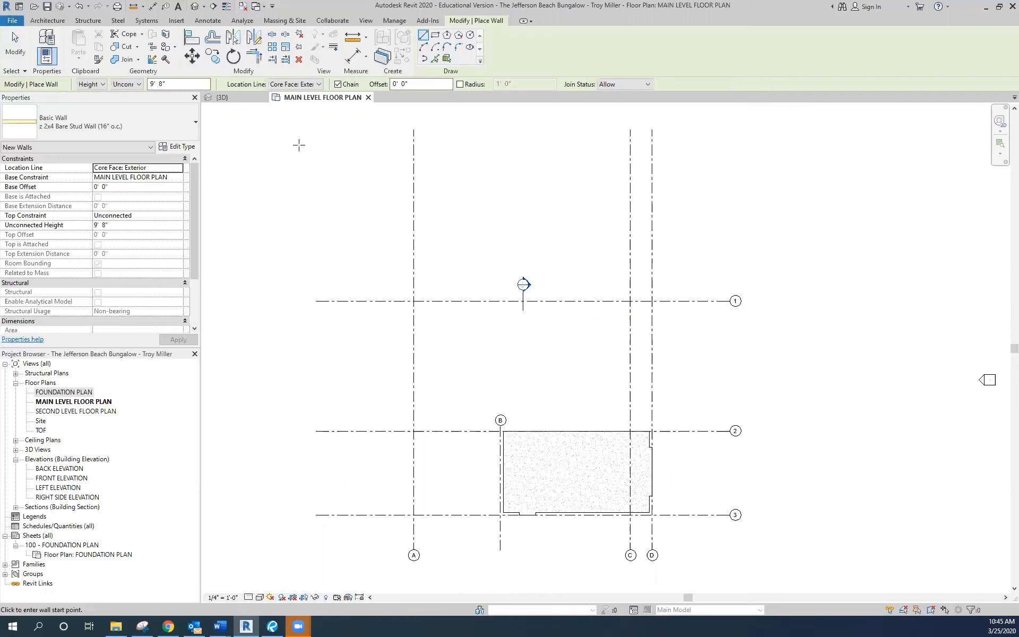
pyautogui.press('Escape')
pyautogui.press('Escape')
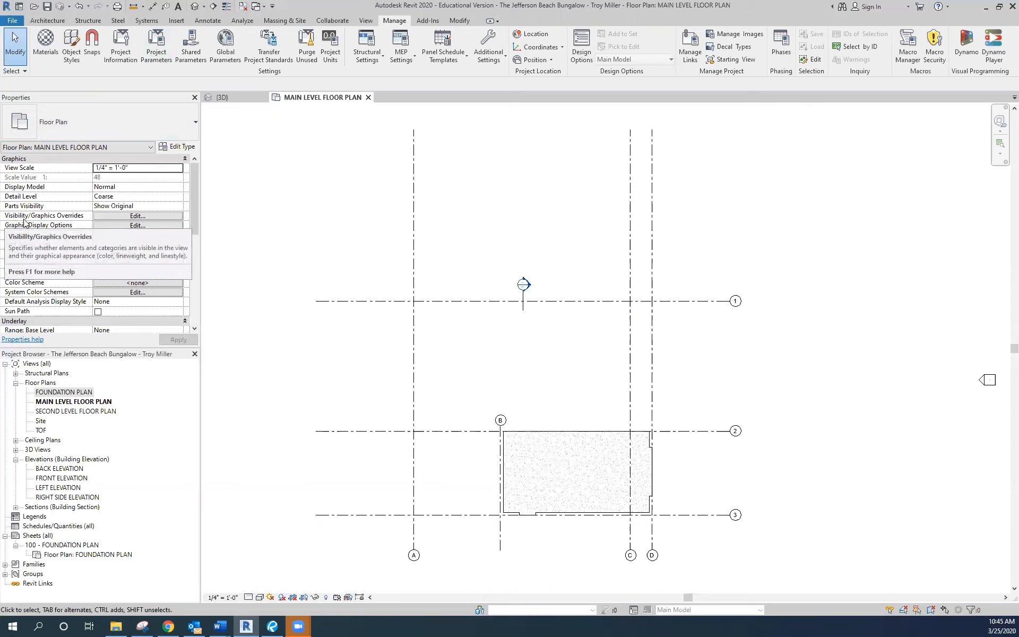
# - Hide the Floors model category in the main level floor plan through its Visibility/Graphics Overrides
pyautogui.click(137, 216)
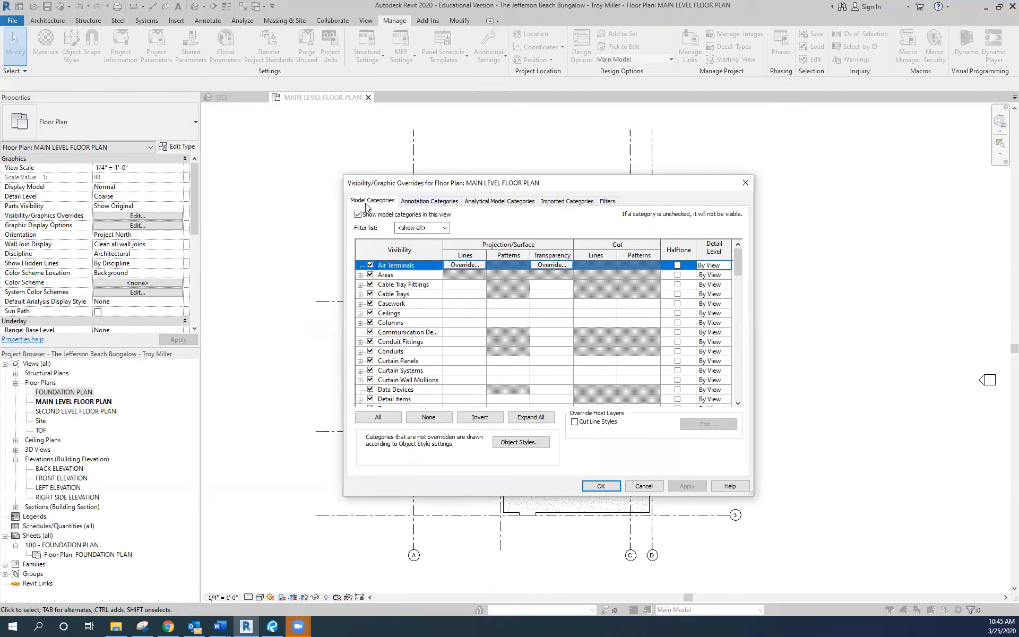
pyautogui.moveTo(626, 183); pyautogui.dragTo(717, 109)
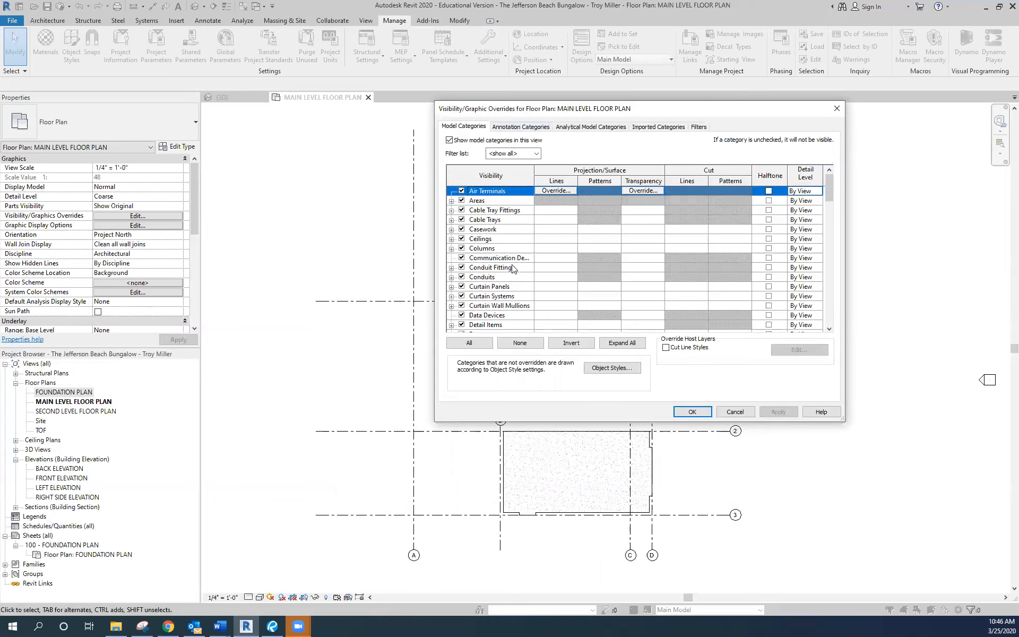
pyautogui.scroll(-6, 512, 268)
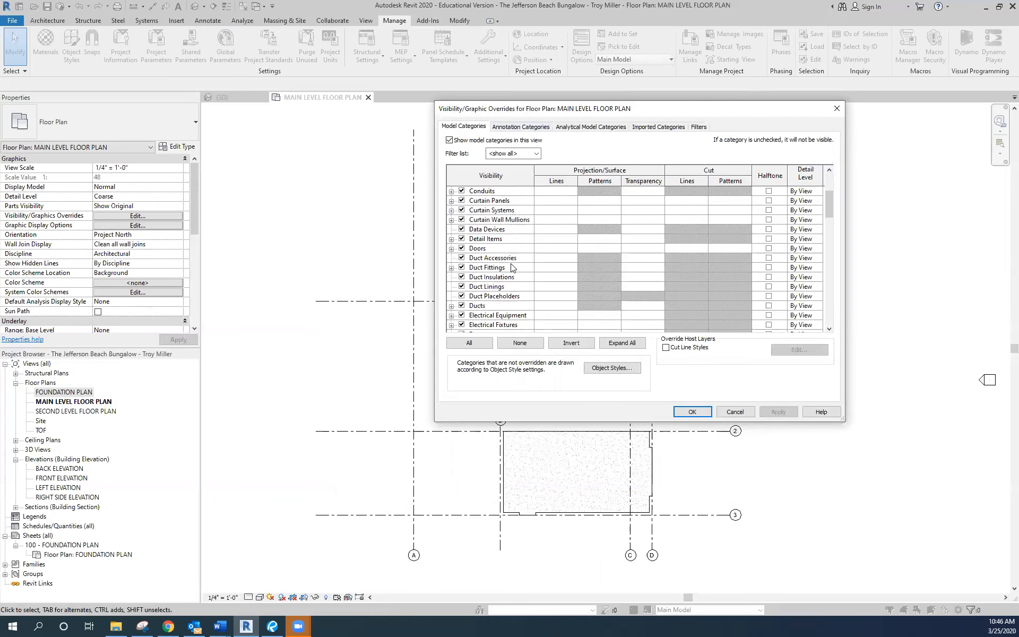
pyautogui.scroll(-2, 512, 268)
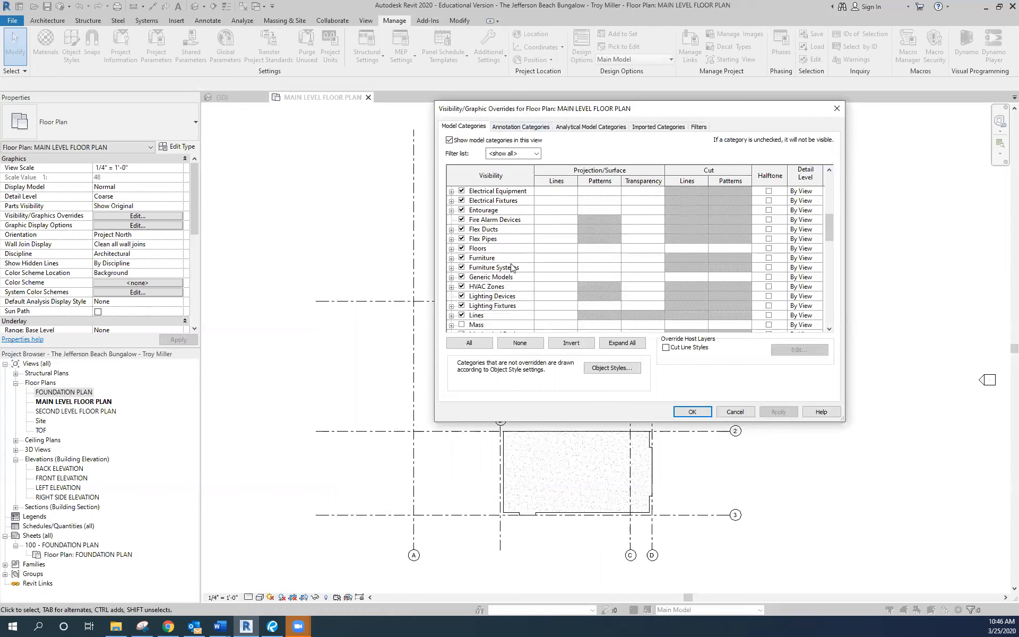
pyautogui.click(461, 248)
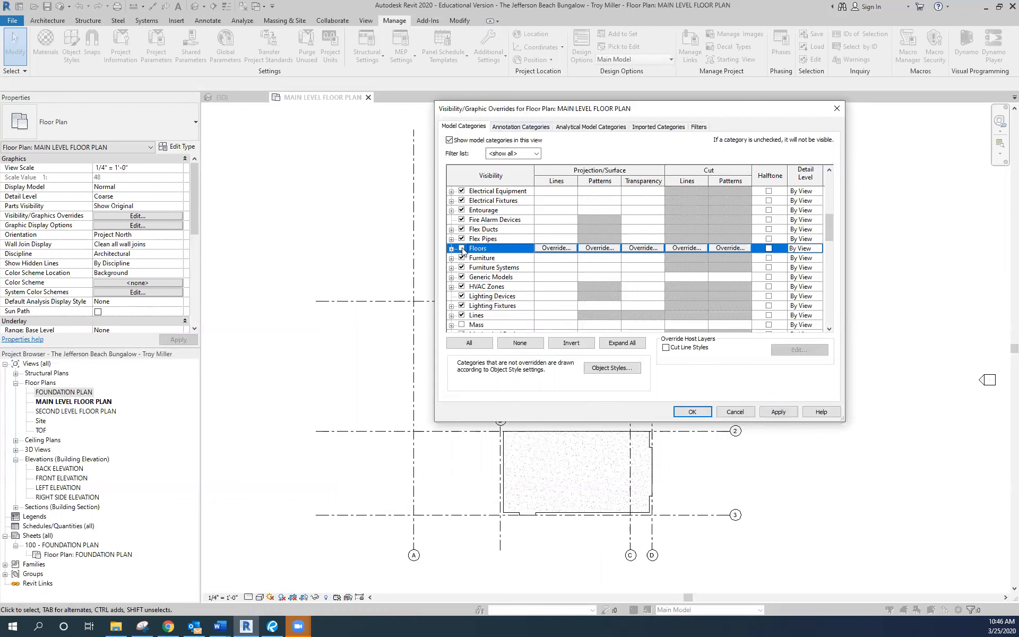
pyautogui.click(780, 412)
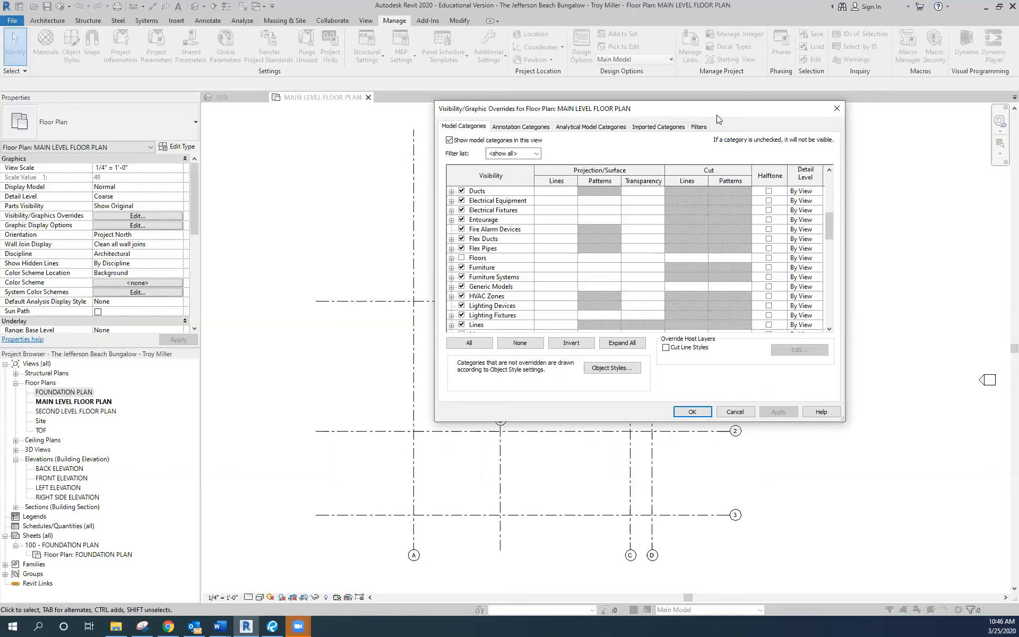
# - Turn off the Grids annotation category for the main level floor plan and apply the change
pyautogui.moveTo(717, 114); pyautogui.dragTo(719, 165)
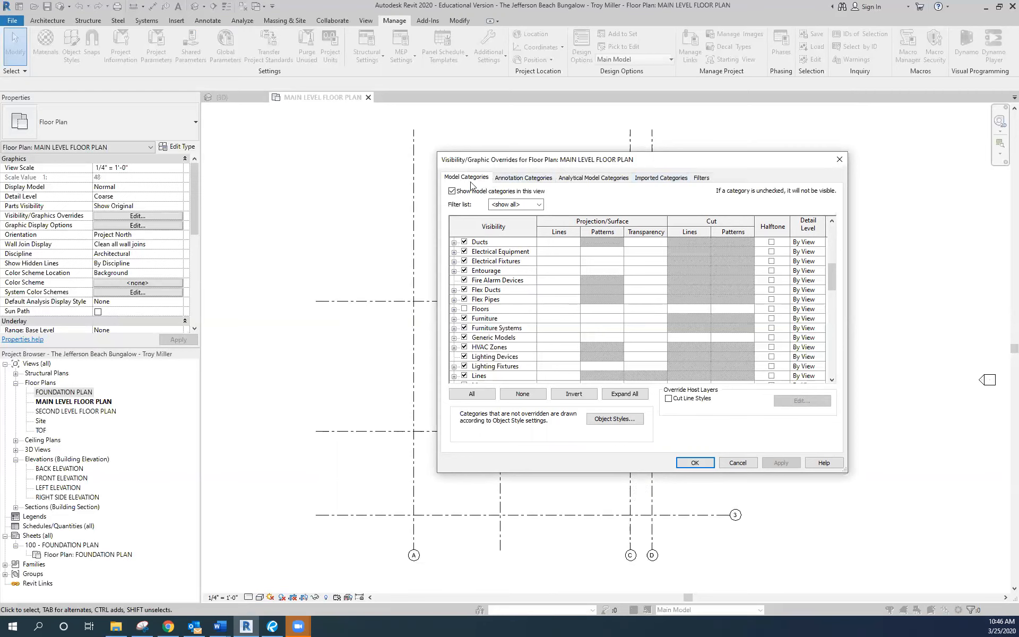
pyautogui.click(523, 178)
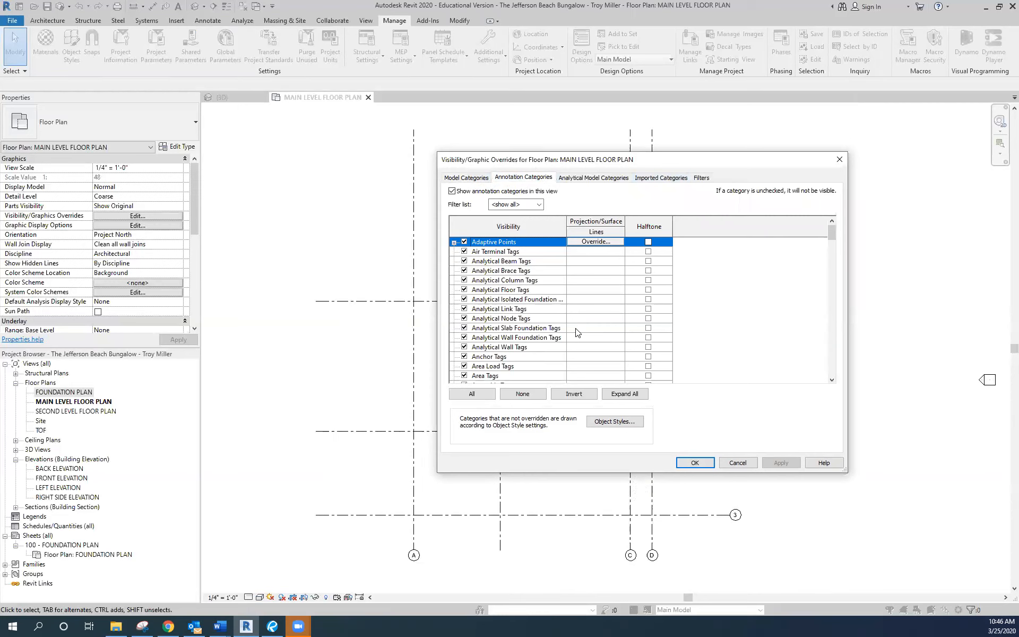
pyautogui.scroll(-5, 577, 331)
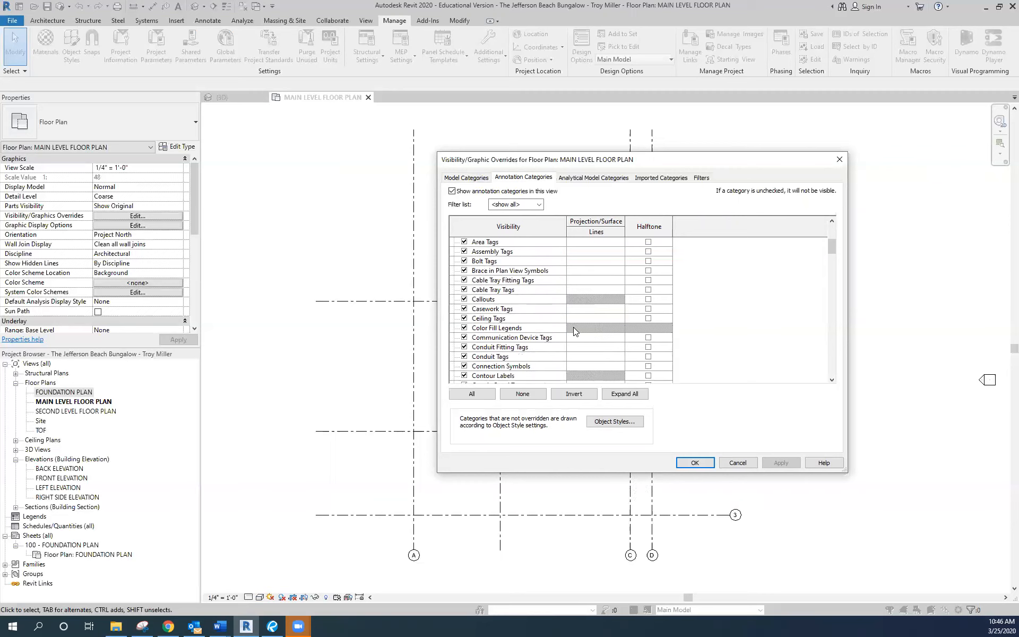
pyautogui.scroll(-7, 574, 331)
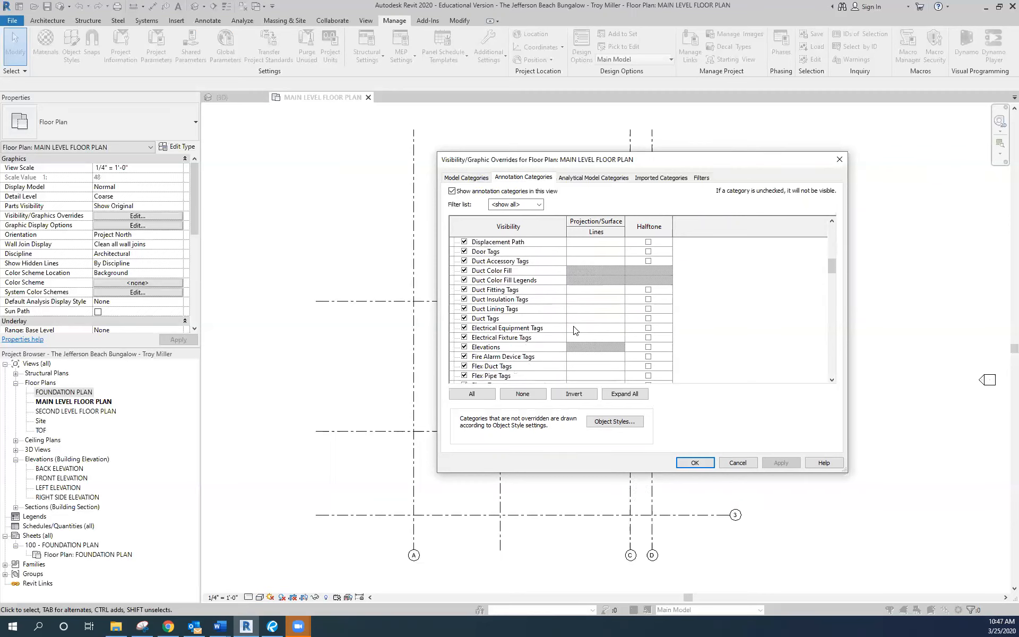
pyautogui.scroll(-2, 573, 330)
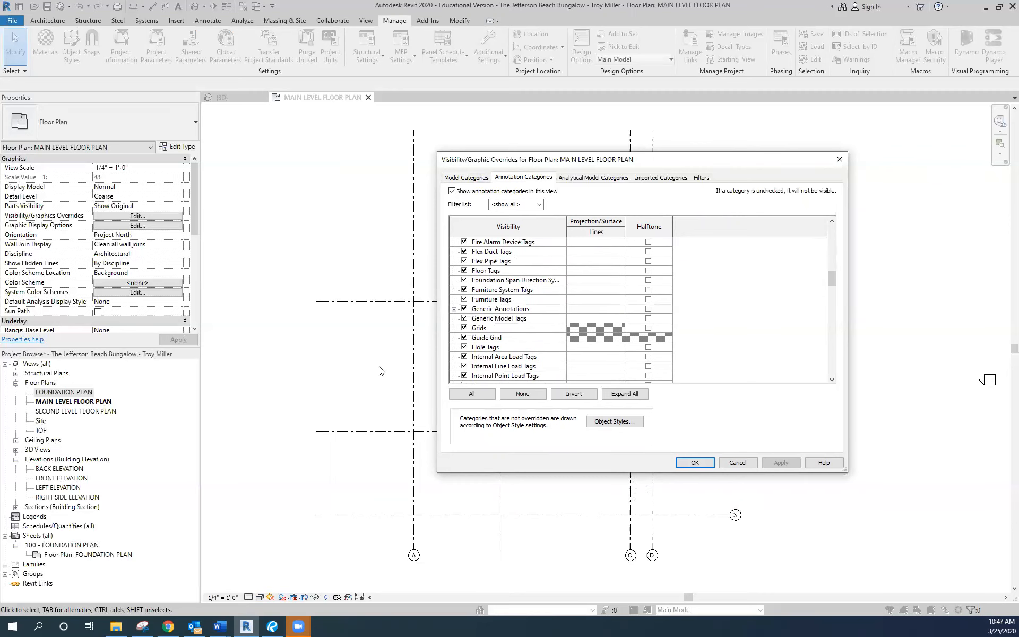
pyautogui.click(464, 329)
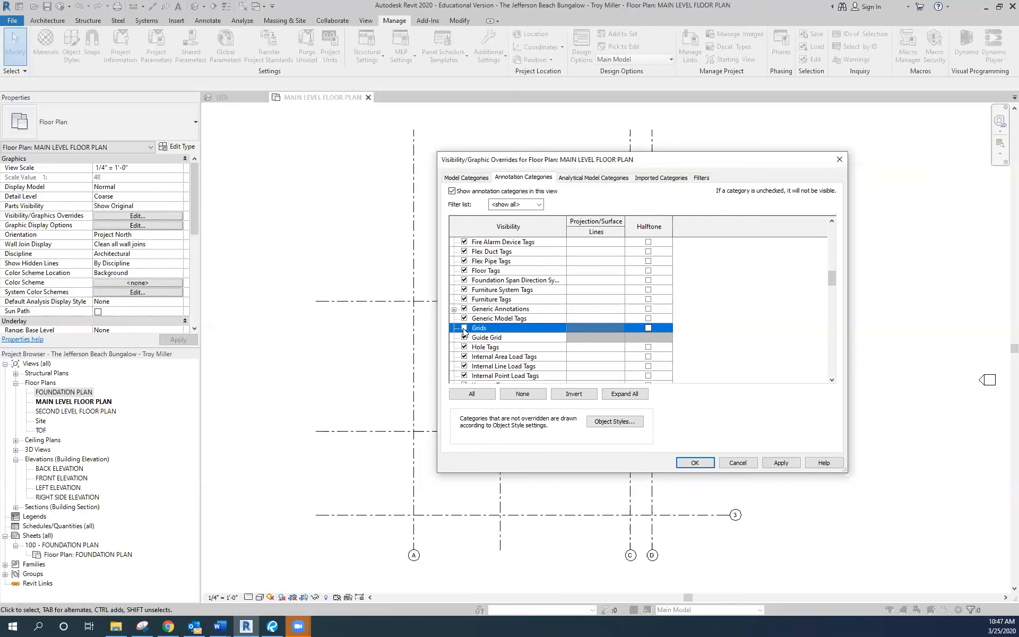
pyautogui.click(781, 463)
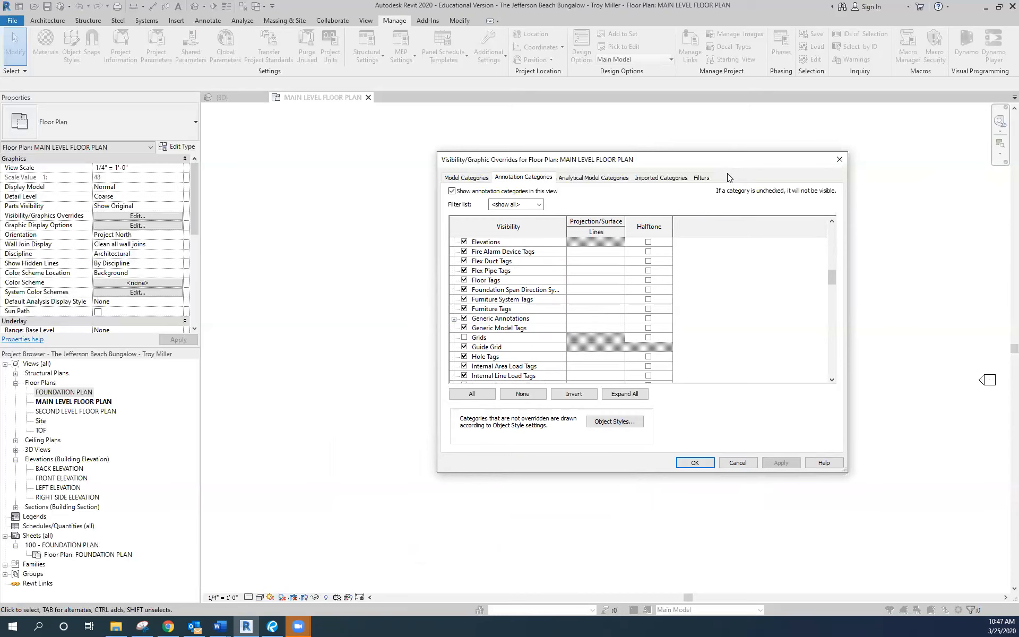
# - Turn off the Sections annotation category for the main level floor plan, apply it, and close the visibility overrides
pyautogui.moveTo(727, 161); pyautogui.dragTo(667, 162)
pyautogui.scroll(-1, 473, 353)
pyautogui.scroll(-5, 473, 353)
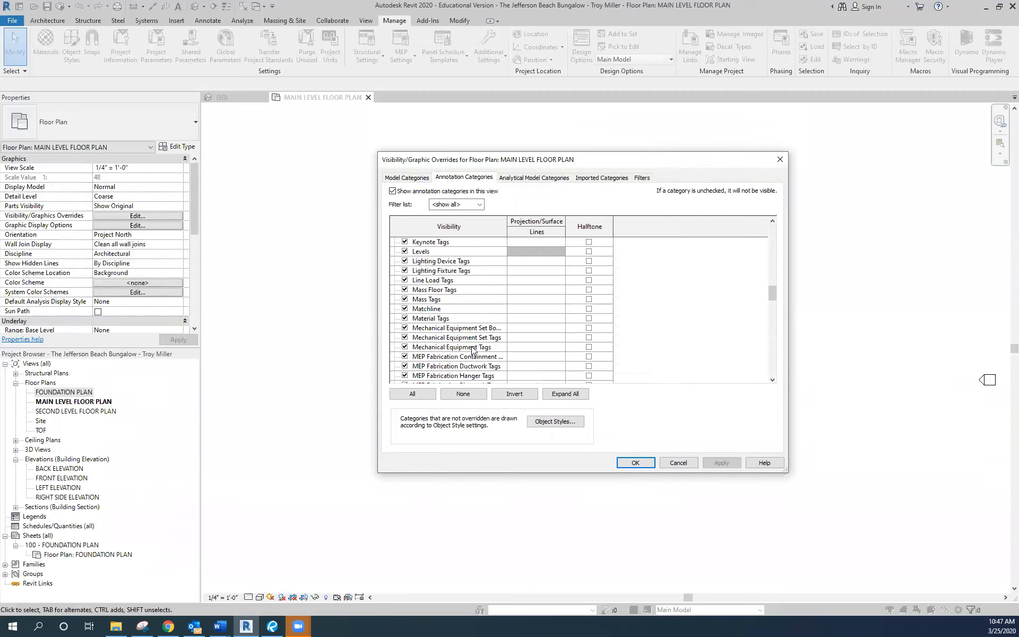
pyautogui.scroll(-4, 471, 350)
pyautogui.scroll(-6, 470, 348)
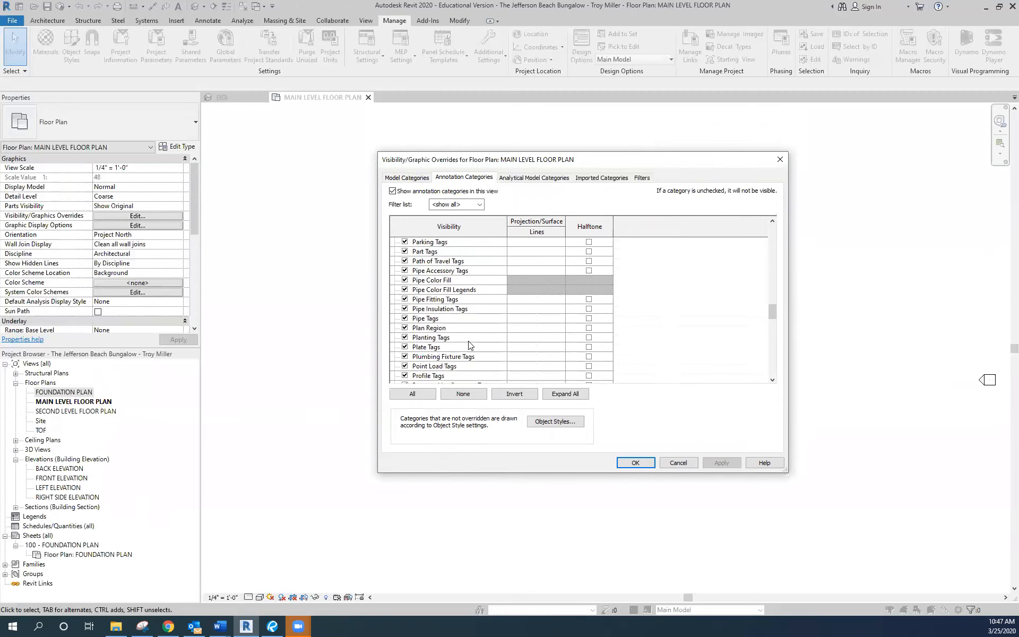
pyautogui.scroll(-1, 468, 344)
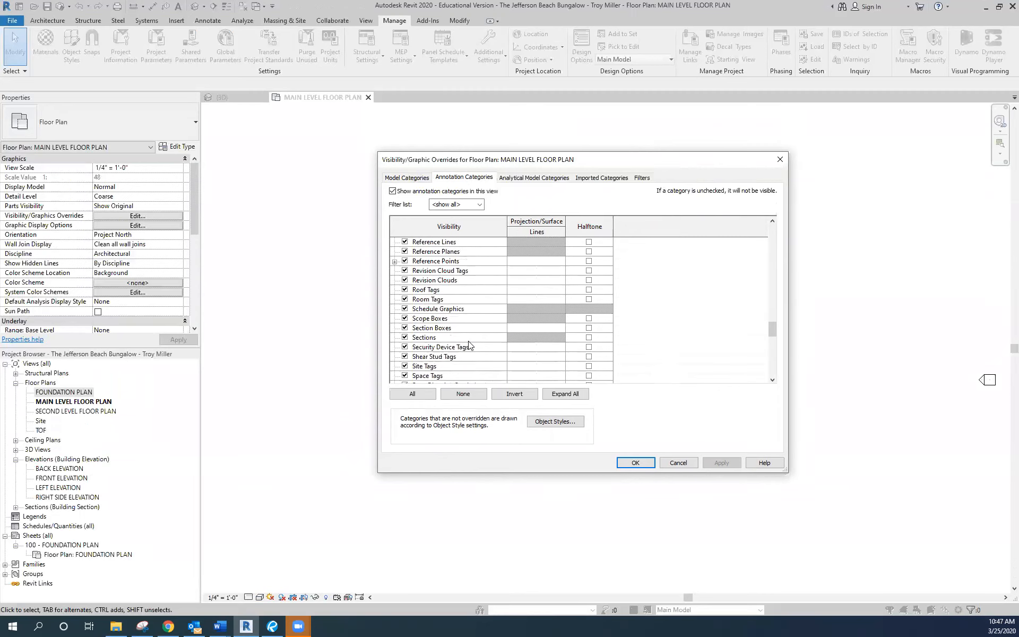
pyautogui.click(404, 338)
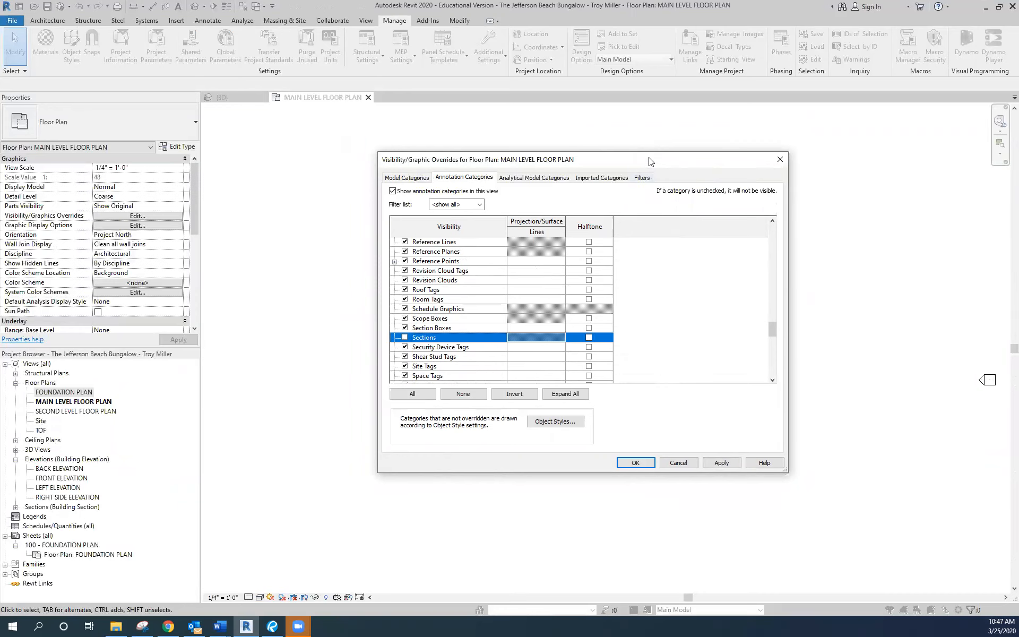
pyautogui.moveTo(649, 161); pyautogui.dragTo(816, 98)
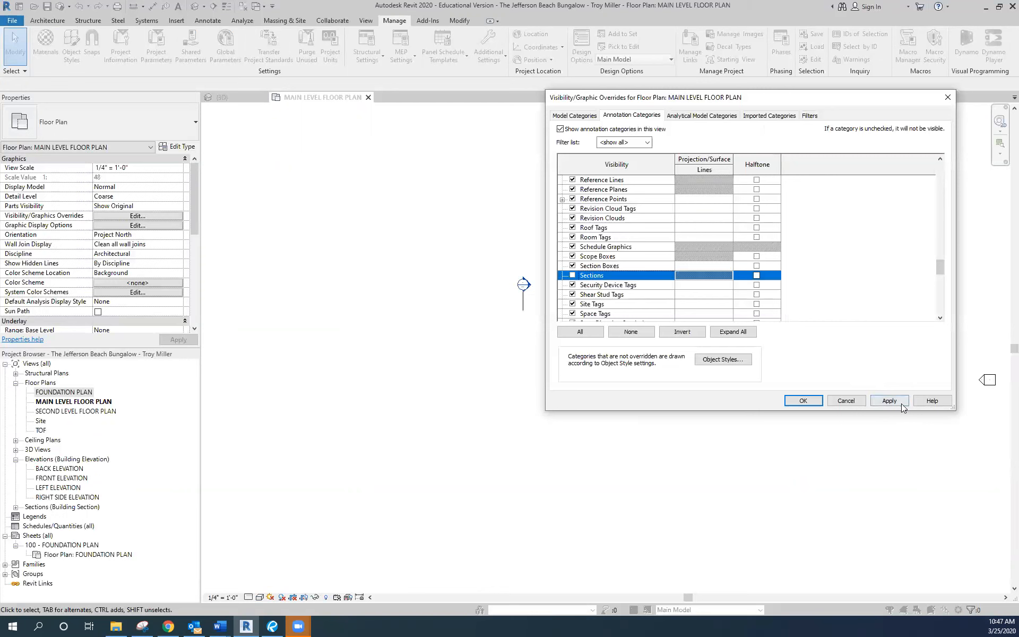
pyautogui.click(892, 403)
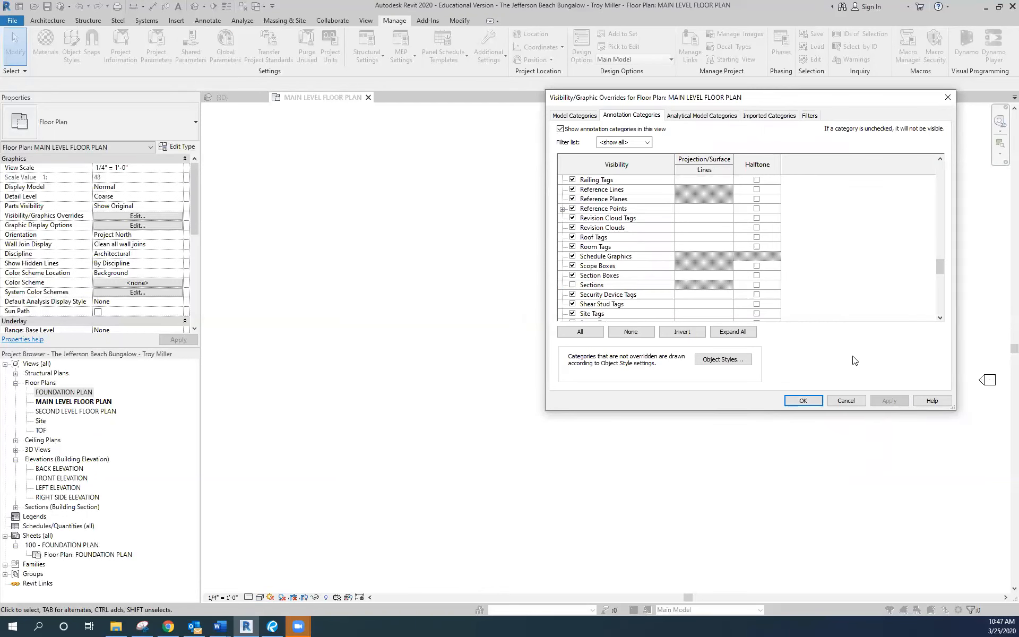
pyautogui.click(801, 401)
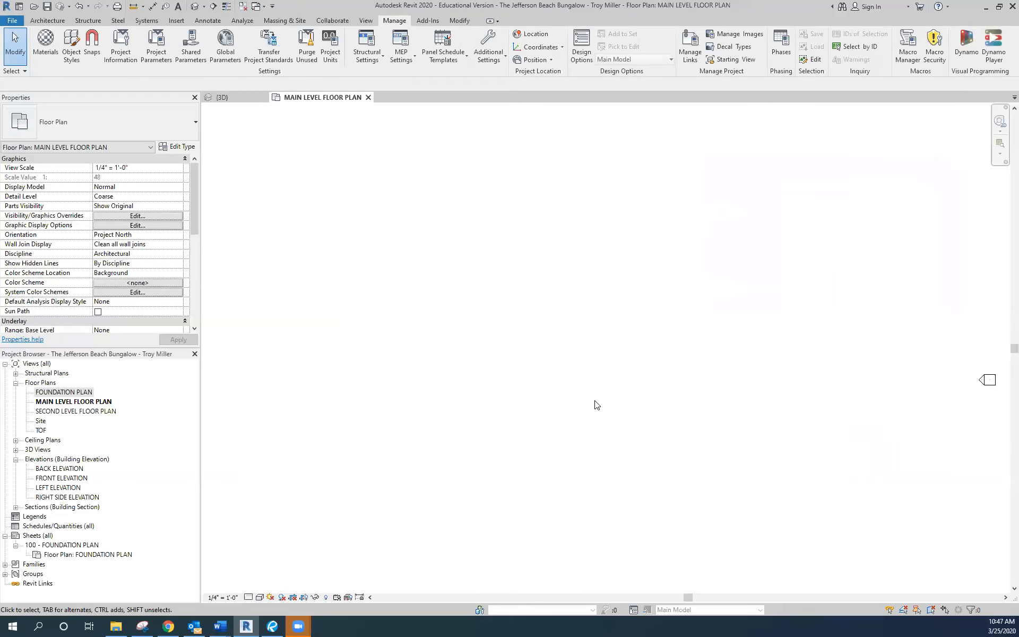
# - Set the floor plan's underlay base level to FOUNDATION PLAN and apply it
pyautogui.scroll(-5, 643, 346)
pyautogui.scroll(2, 587, 285)
pyautogui.moveTo(195, 207); pyautogui.dragTo(195, 232)
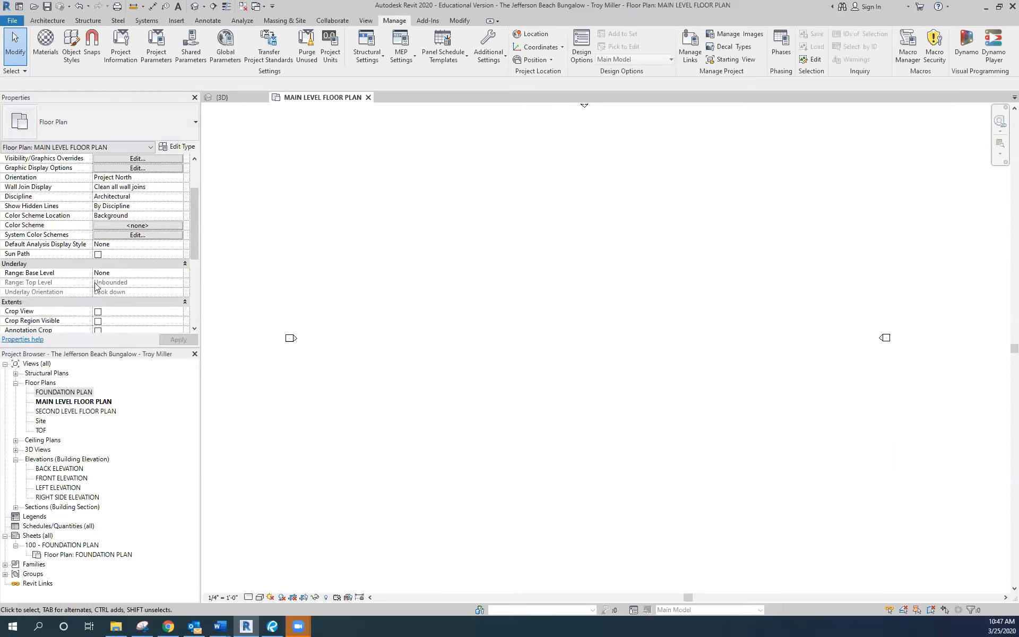
pyautogui.click(178, 274)
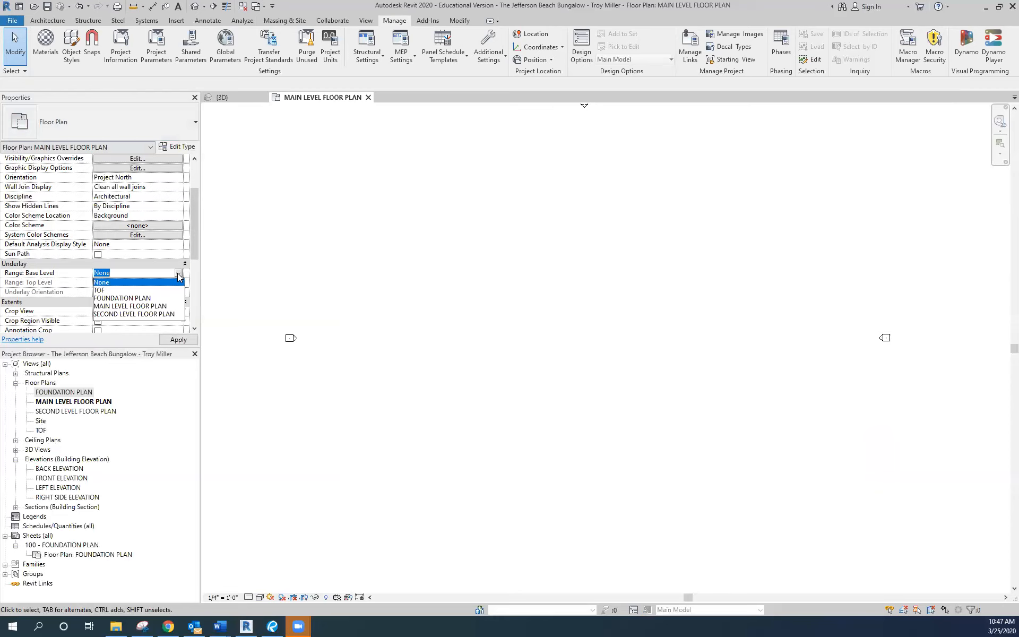
pyautogui.click(143, 299)
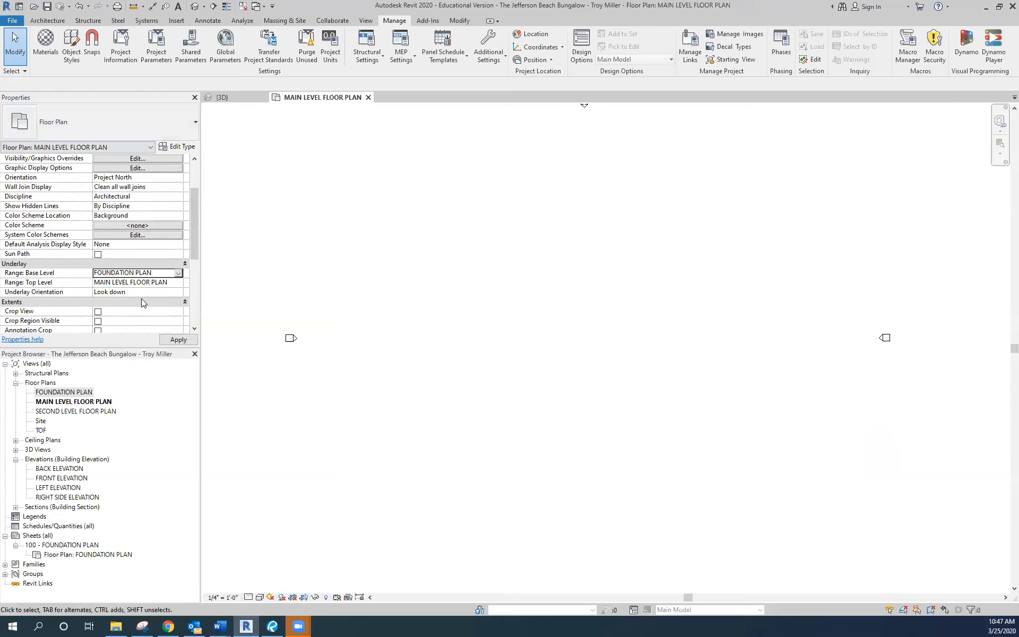
pyautogui.click(175, 340)
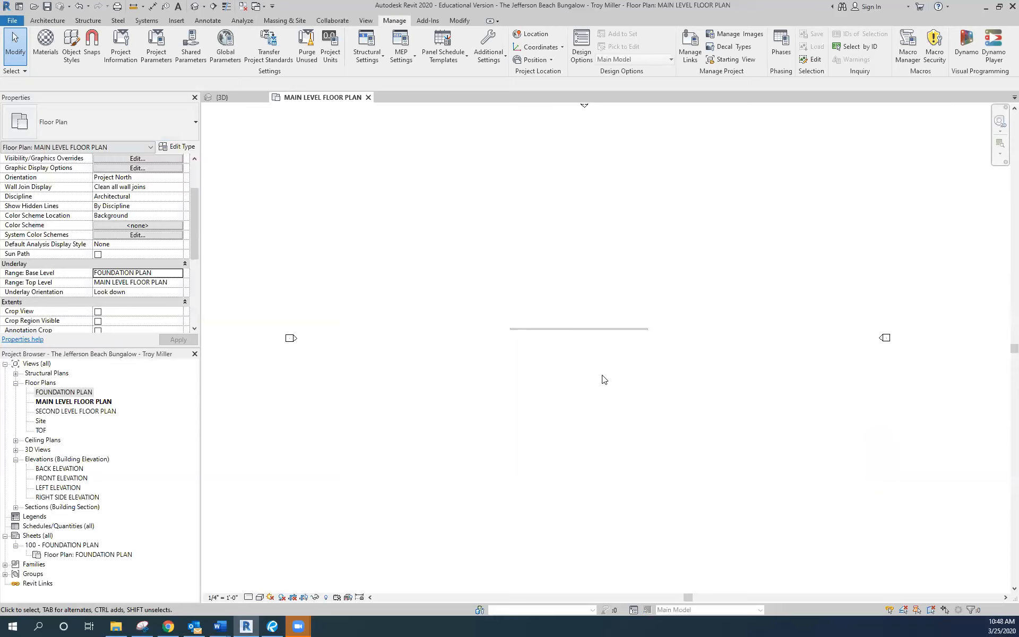
# - Set the floor plan's underlay base level to TOF and apply it to trace over the foundation walls
pyautogui.click(179, 272)
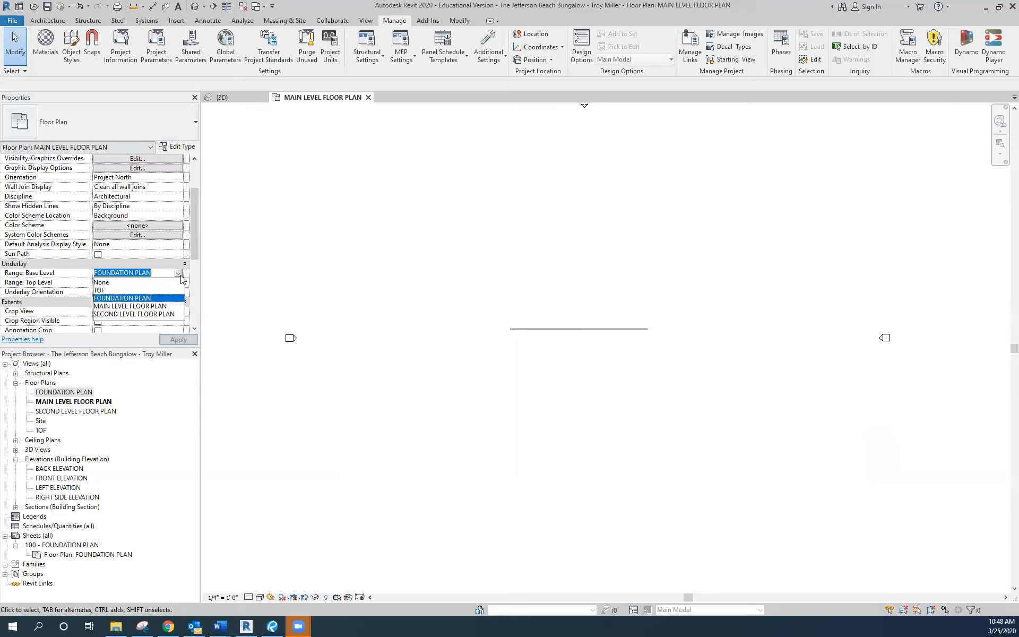
pyautogui.click(113, 290)
pyautogui.click(178, 339)
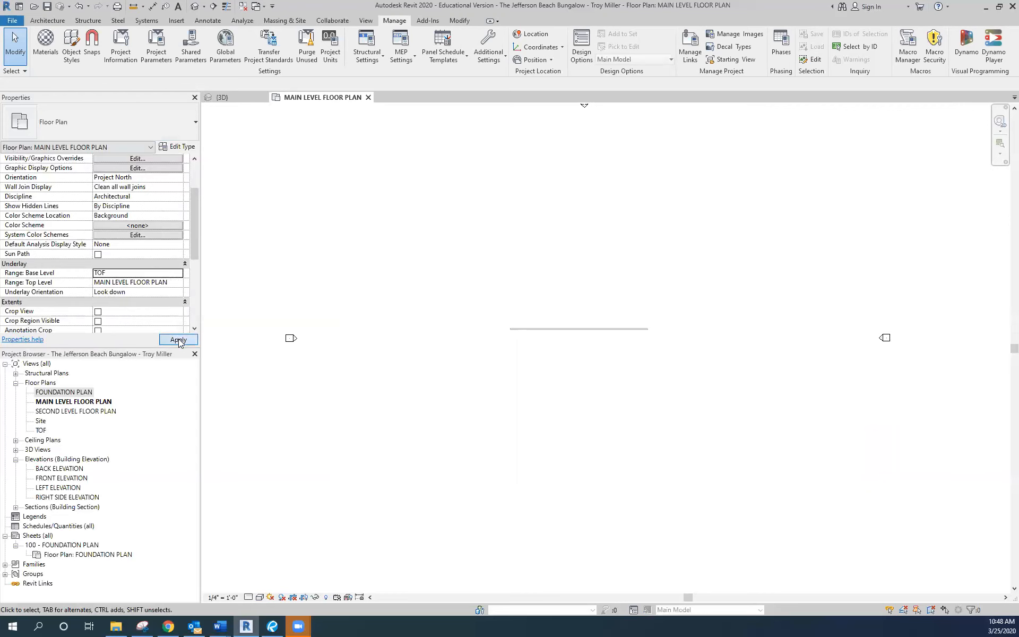
pyautogui.scroll(1, 683, 315)
pyautogui.scroll(1, 684, 315)
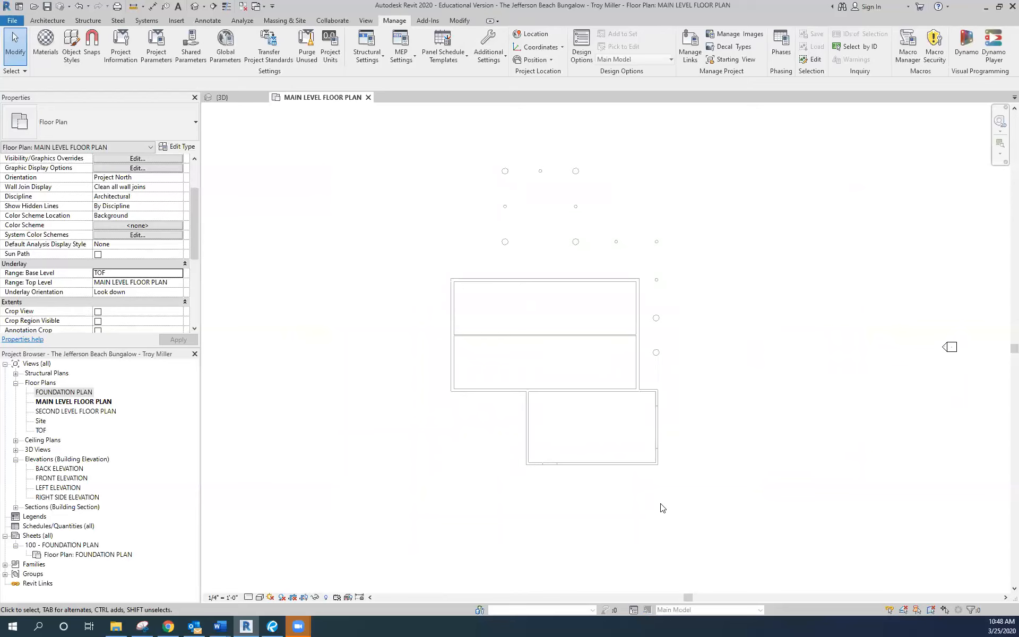
pyautogui.scroll(2, 512, 376)
pyautogui.scroll(2, 491, 283)
pyautogui.scroll(1, 467, 263)
pyautogui.scroll(1, 443, 283)
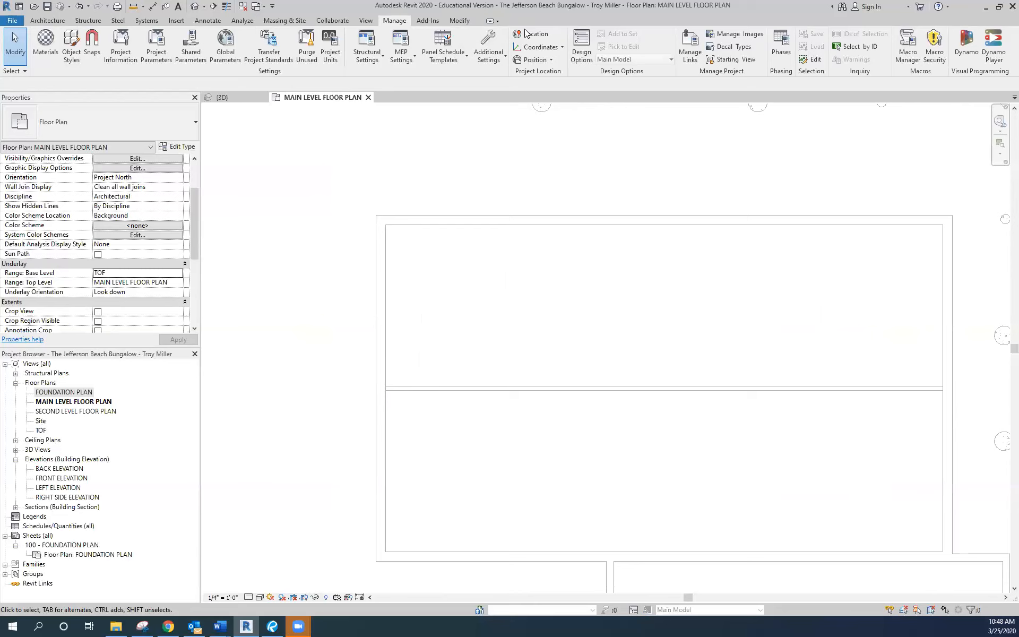
# - Open the FRONT ELEVATION view and examine the level lines and their elevations
pyautogui.doubleClick(63, 478)
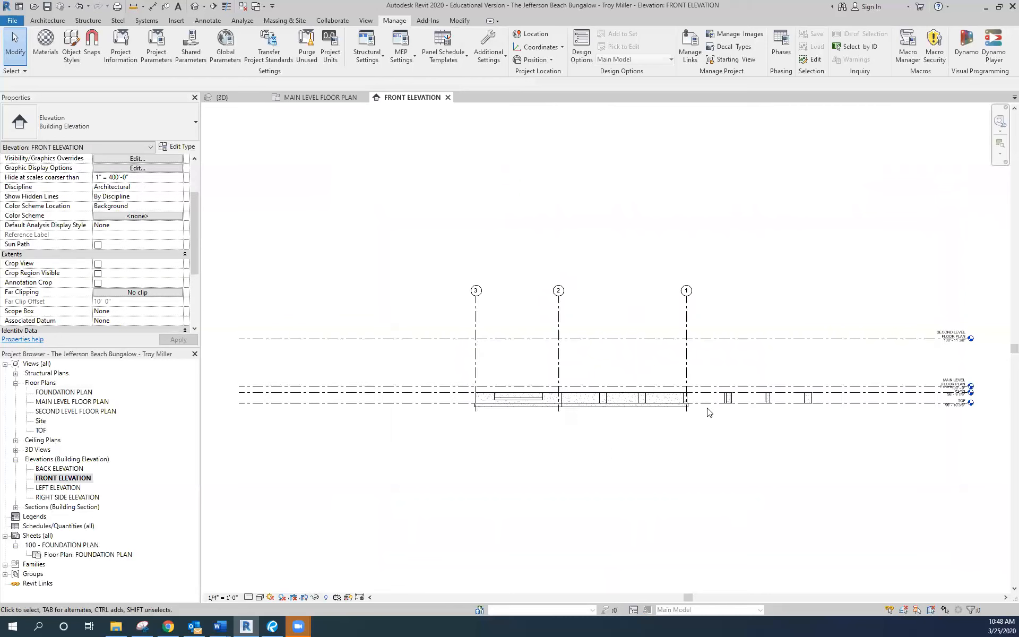
pyautogui.scroll(3, 966, 386)
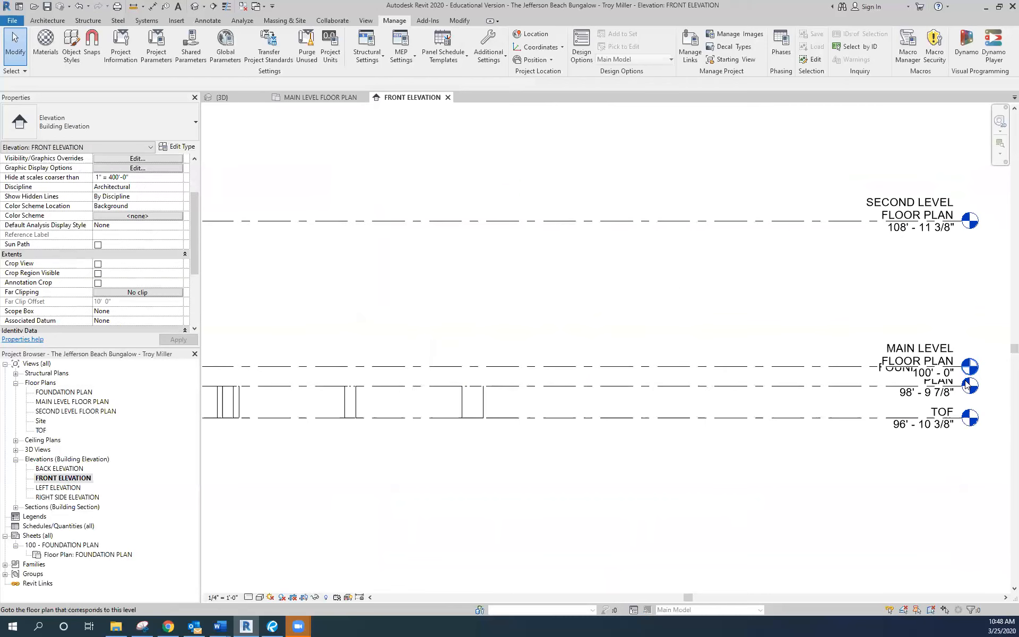
pyautogui.scroll(2, 966, 385)
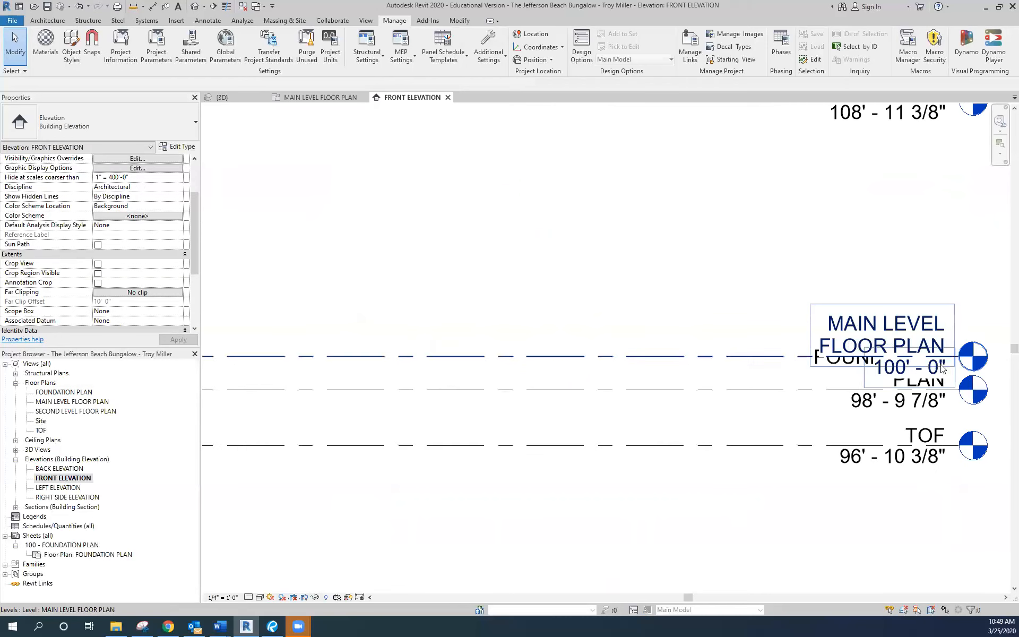
pyautogui.scroll(-5, 941, 368)
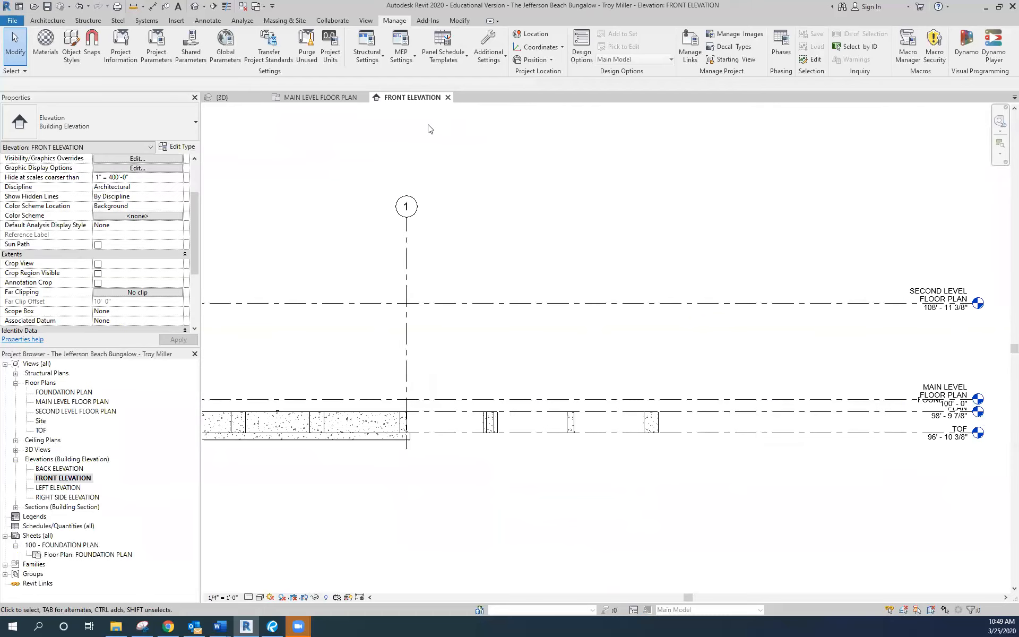
# - Close the FRONT ELEVATION view and start the Wall tool with the 2 x 4 - Bearing Wall type
pyautogui.click(447, 98)
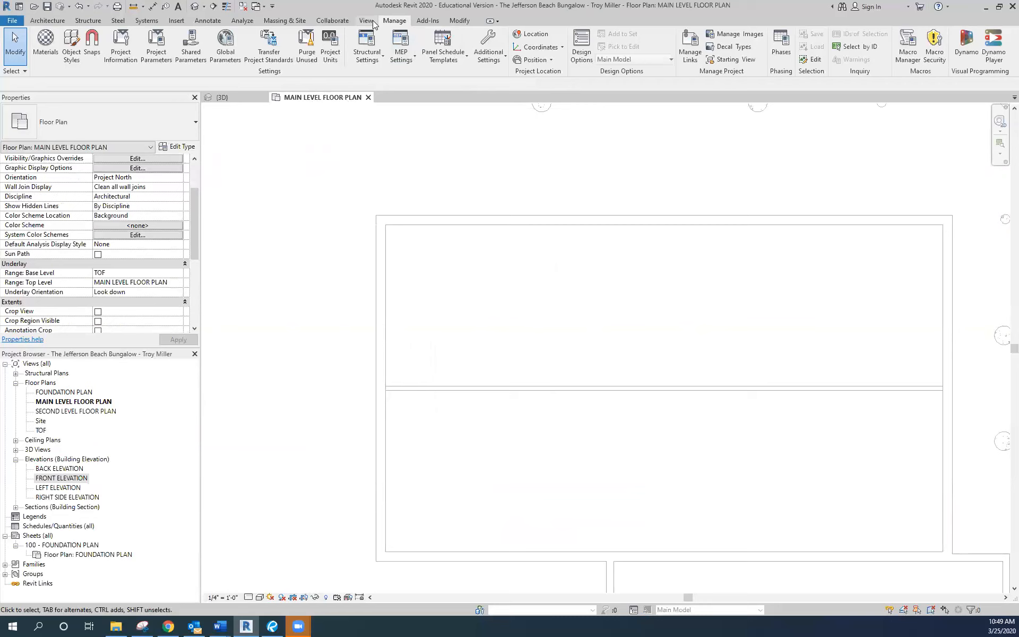
pyautogui.click(46, 21)
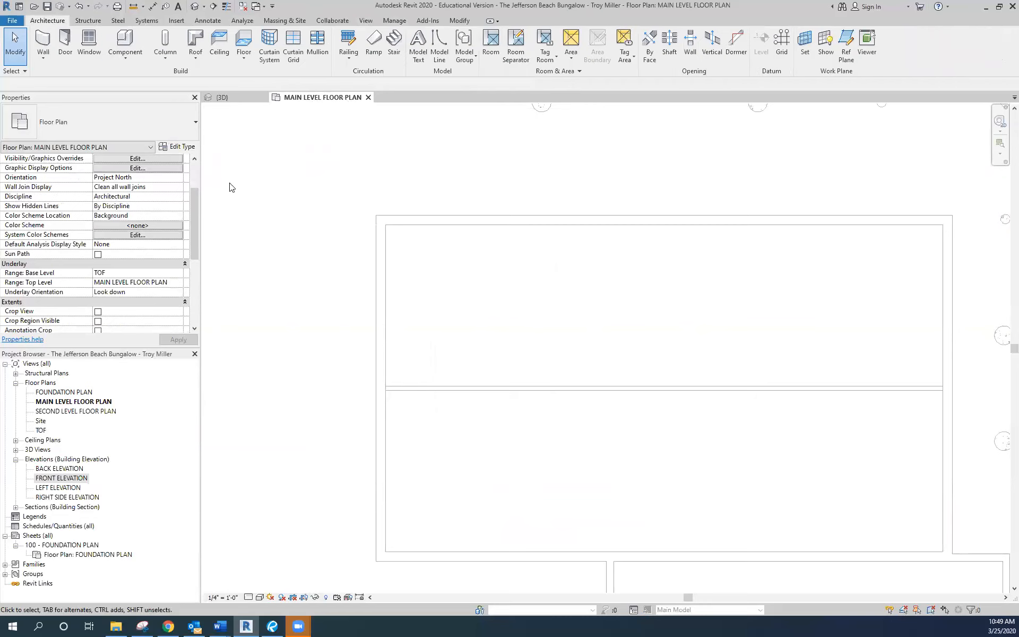
pyautogui.click(47, 43)
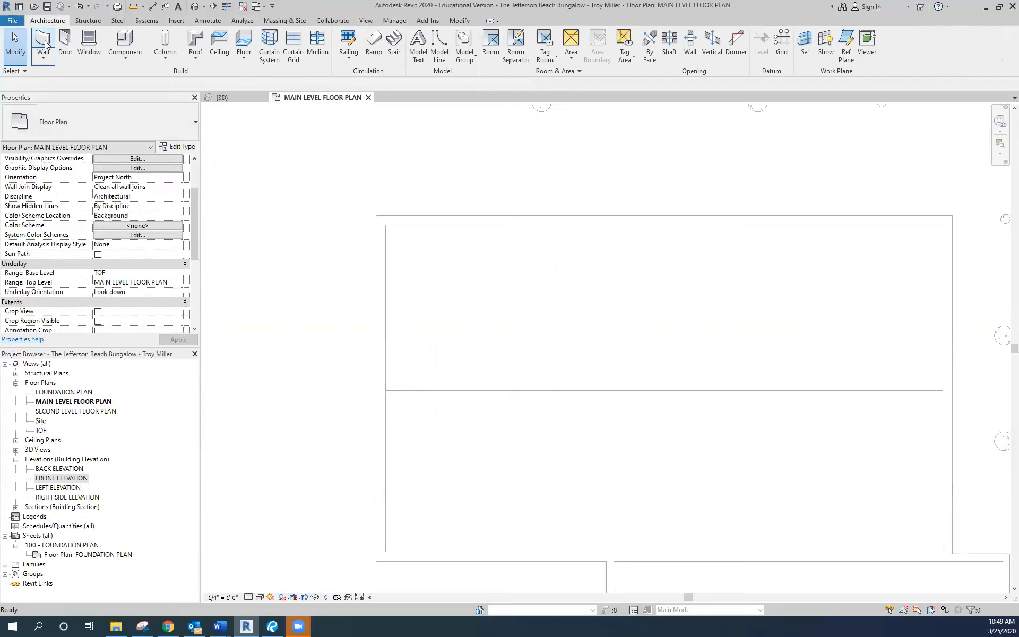
pyautogui.click(195, 122)
pyautogui.moveTo(192, 334); pyautogui.dragTo(177, 182)
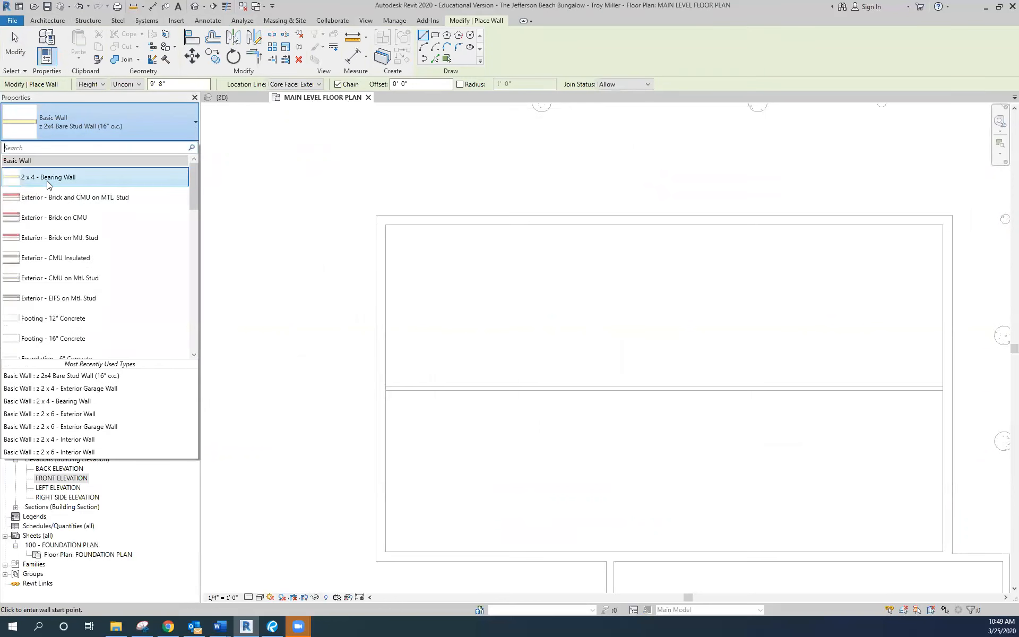
pyautogui.moveTo(47, 184)
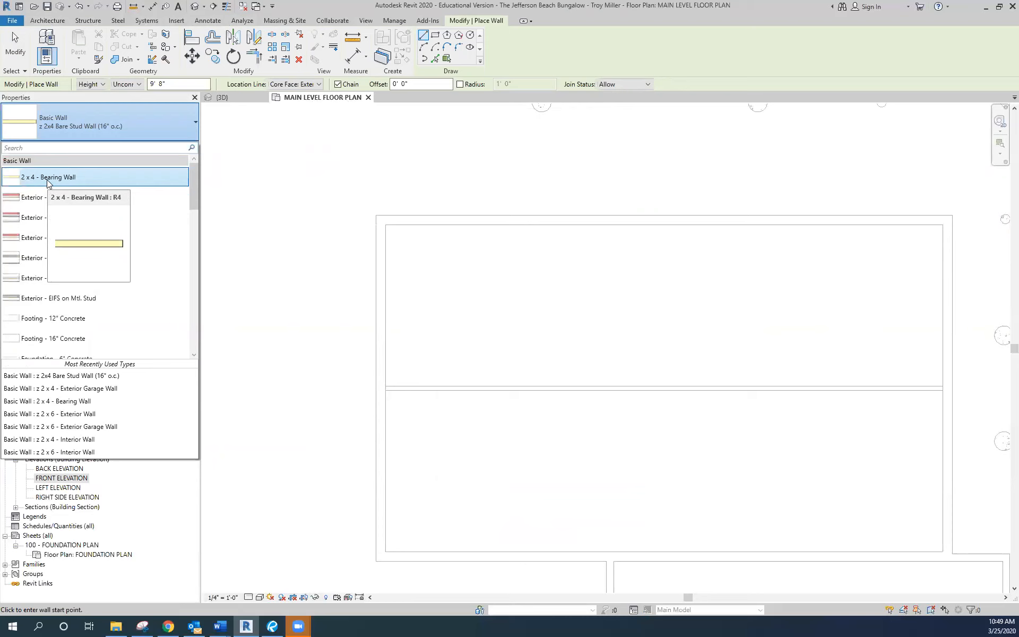
pyautogui.click(47, 180)
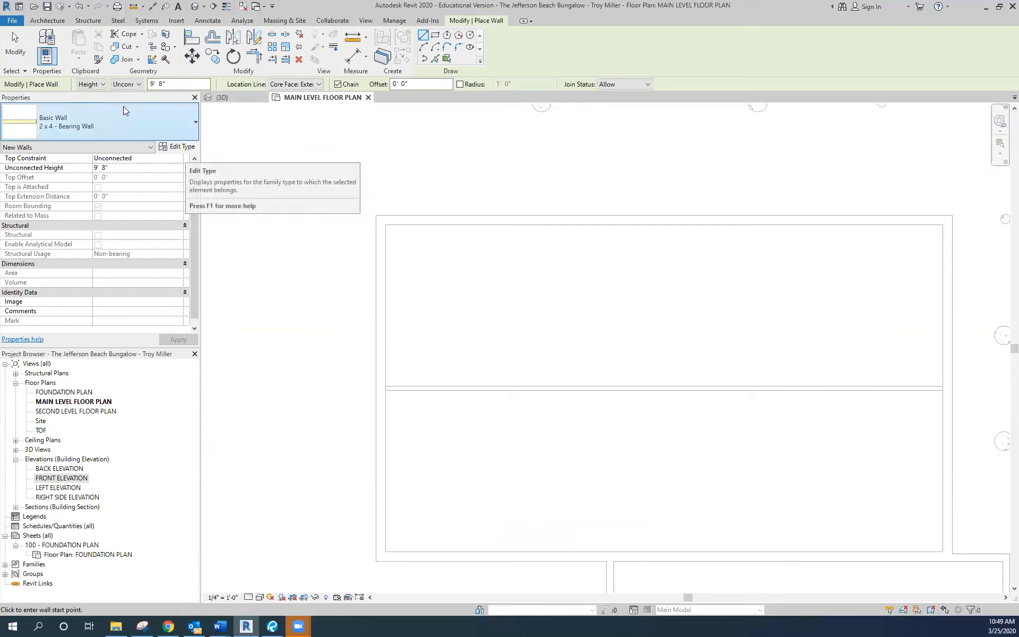
# - Duplicate the 2 x 4 - Bearing Wall type and name the copy 2 x 6 - Exterior Wall
pyautogui.click(182, 148)
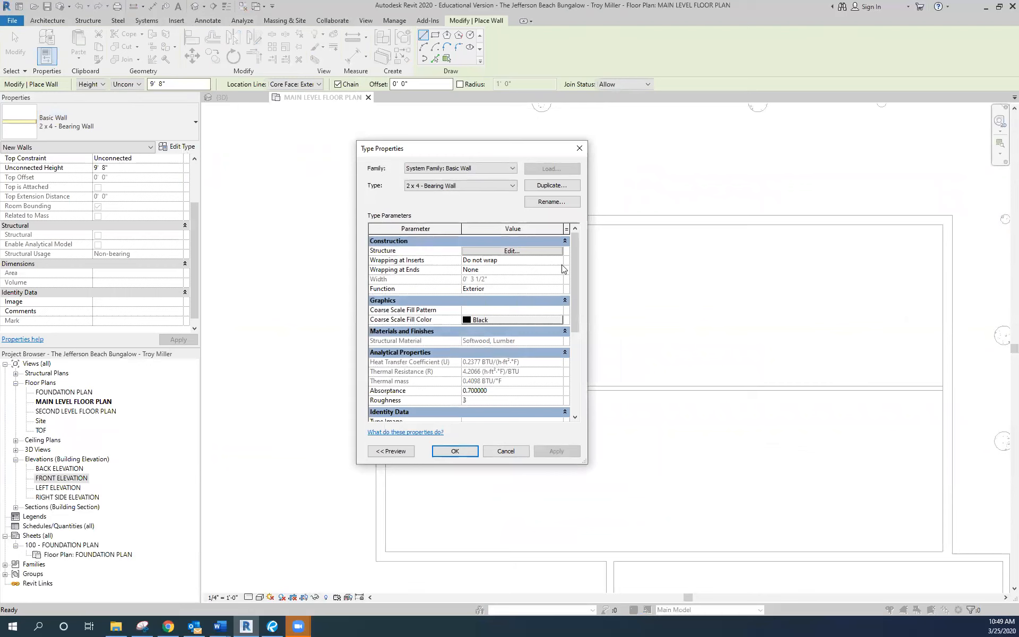
pyautogui.click(556, 186)
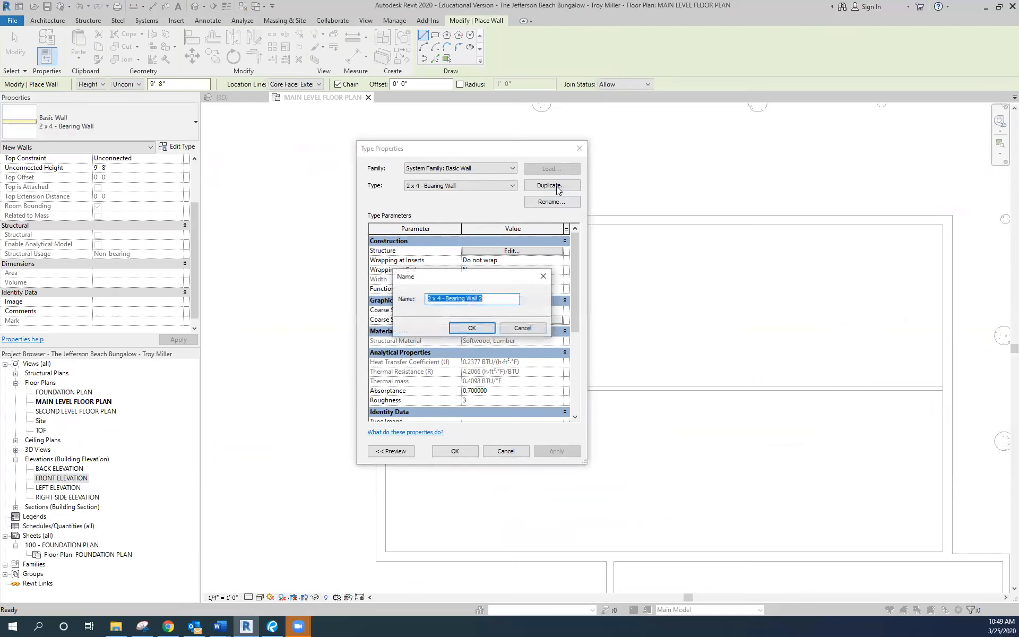
pyautogui.click(437, 298)
pyautogui.press('Delete')
pyautogui.write('6')
pyautogui.press('BackSpace')
pyautogui.press('BackSpace')
pyautogui.press('BackSpace')
pyautogui.press('BackSpace')
pyautogui.press('BackSpace')
pyautogui.press('BackSpace')
pyautogui.press('BackSpace')
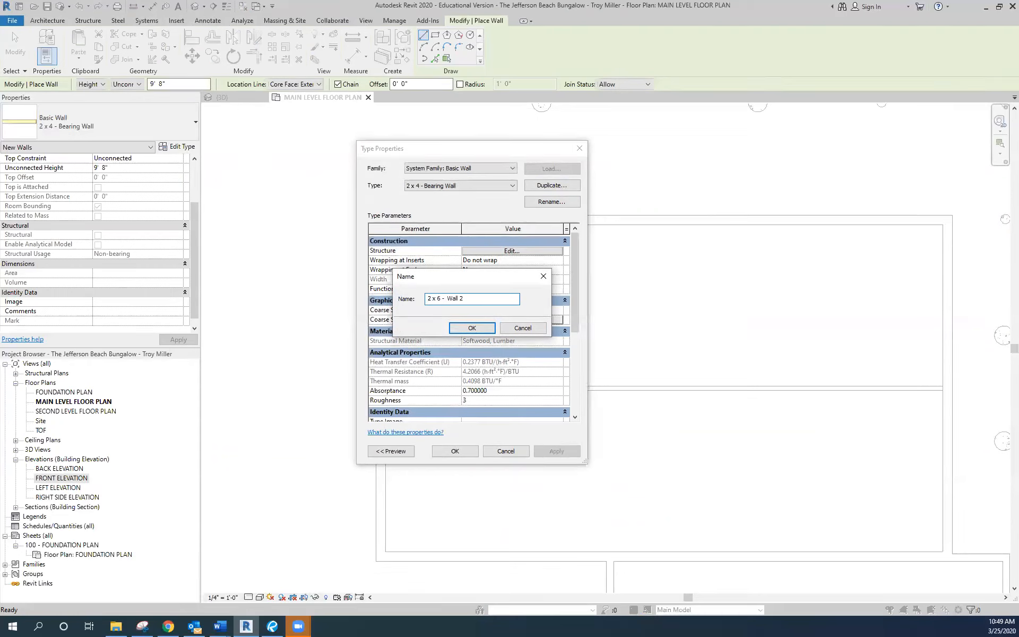
pyautogui.write('Exterior Wall')
pyautogui.press('Delete')
pyautogui.press('Delete')
pyautogui.press('Delete')
pyautogui.press('Delete')
pyautogui.press('Delete')
pyautogui.click(482, 330)
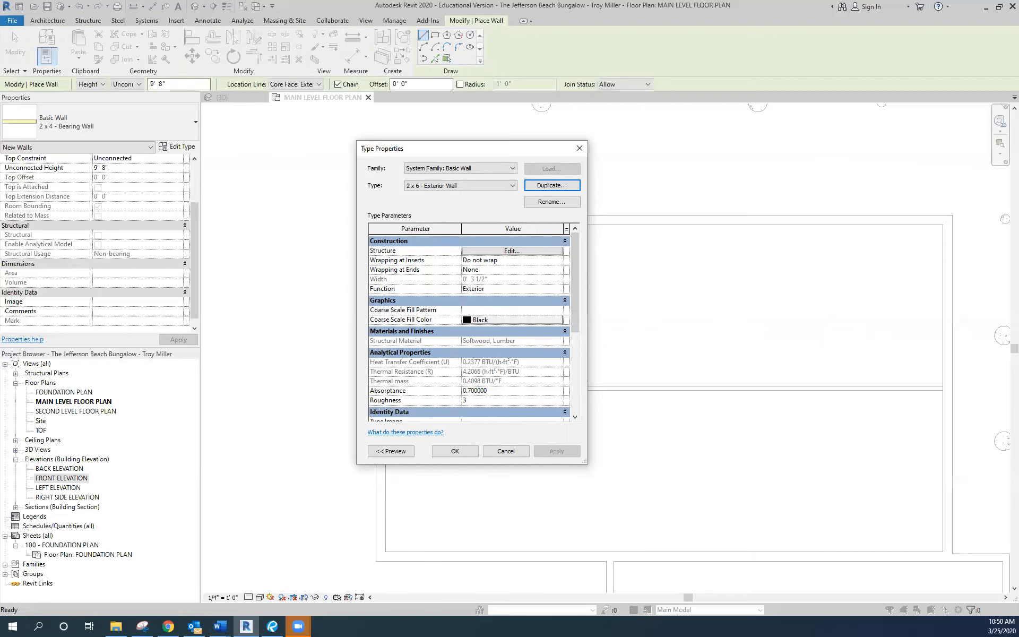
pyautogui.hotkey('alt', 'Tab')
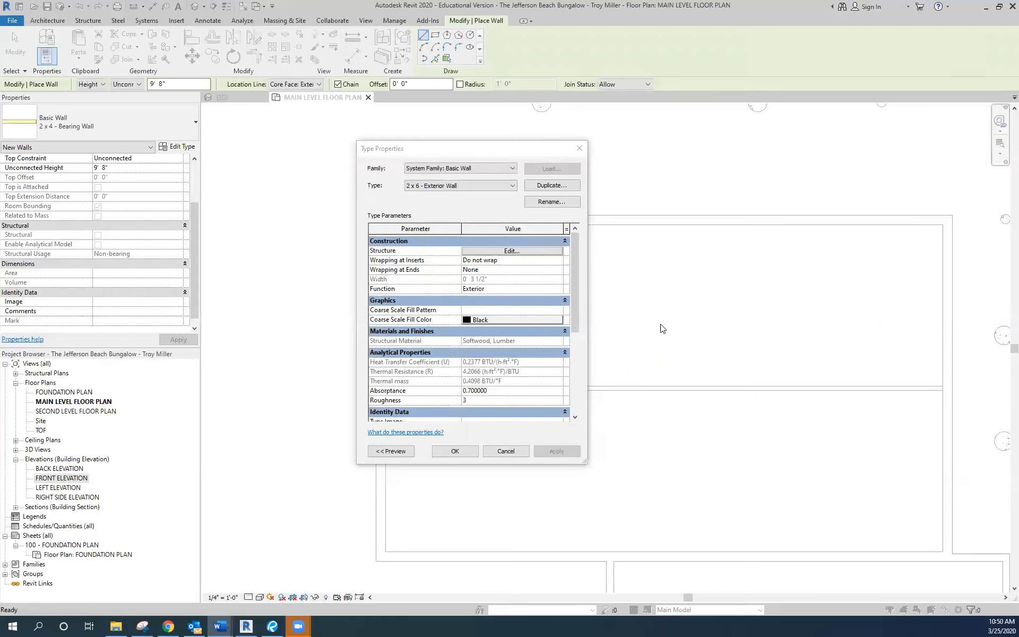
# - Open the 2 x 6 - Exterior Wall assembly and set the softwood structure layer's thickness to 5 1/2"
pyautogui.click(518, 252)
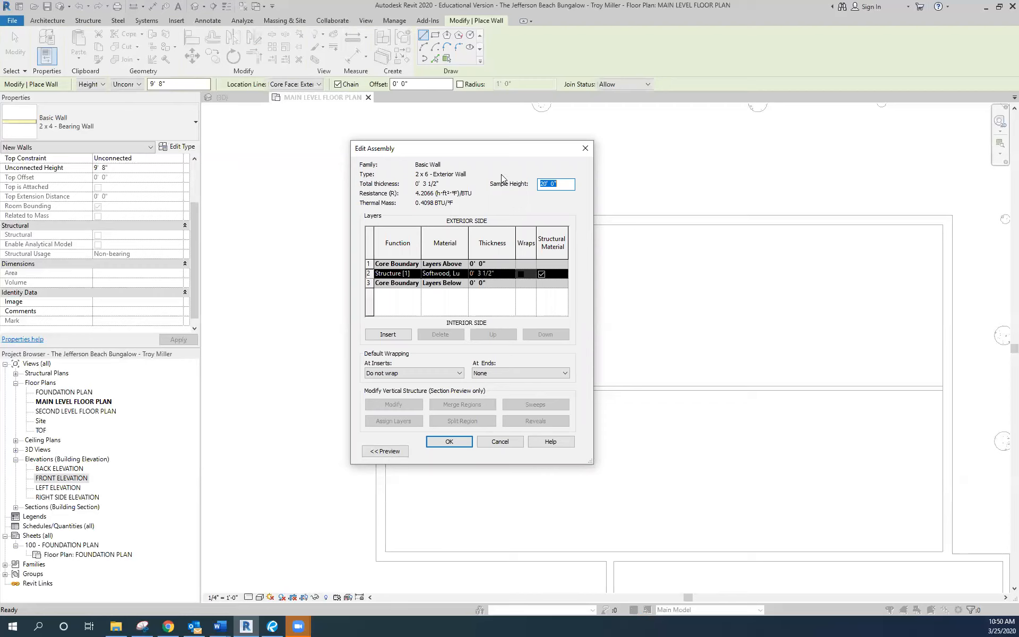
pyautogui.click(481, 274)
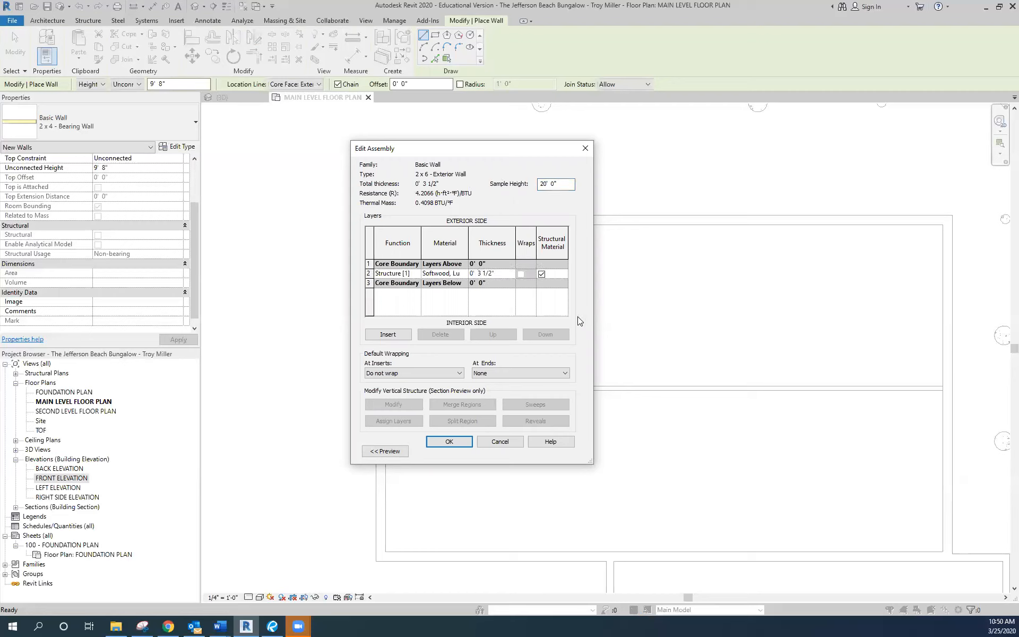
pyautogui.press('Delete')
pyautogui.write('5')
pyautogui.click(498, 283)
# - Insert three new layers into the wall assembly, between the exterior core boundary and the softwood structure layer
pyautogui.click(387, 334)
pyautogui.click(387, 334)
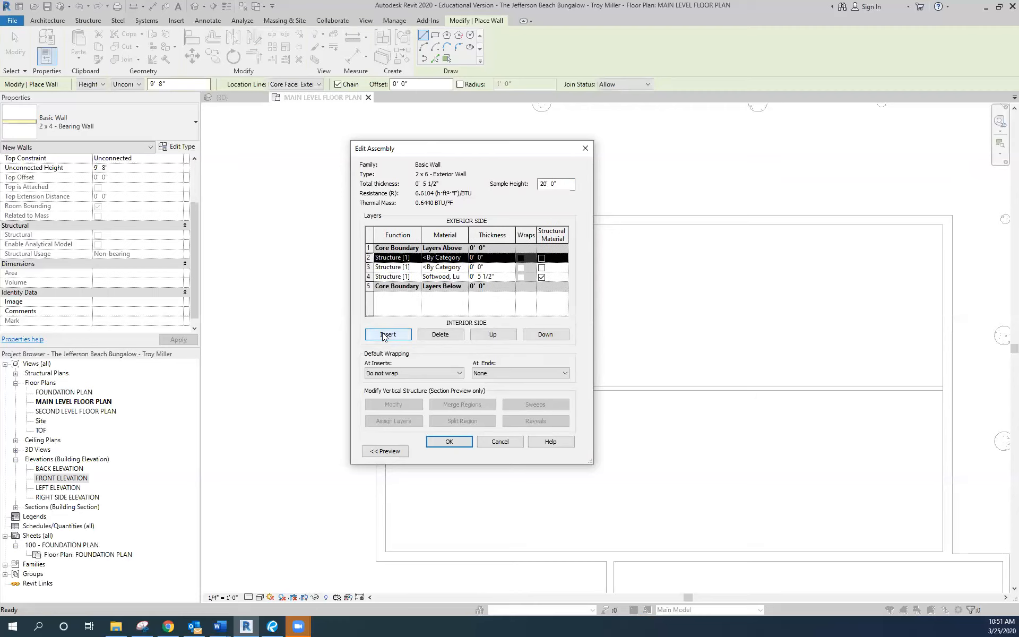
pyautogui.click(387, 333)
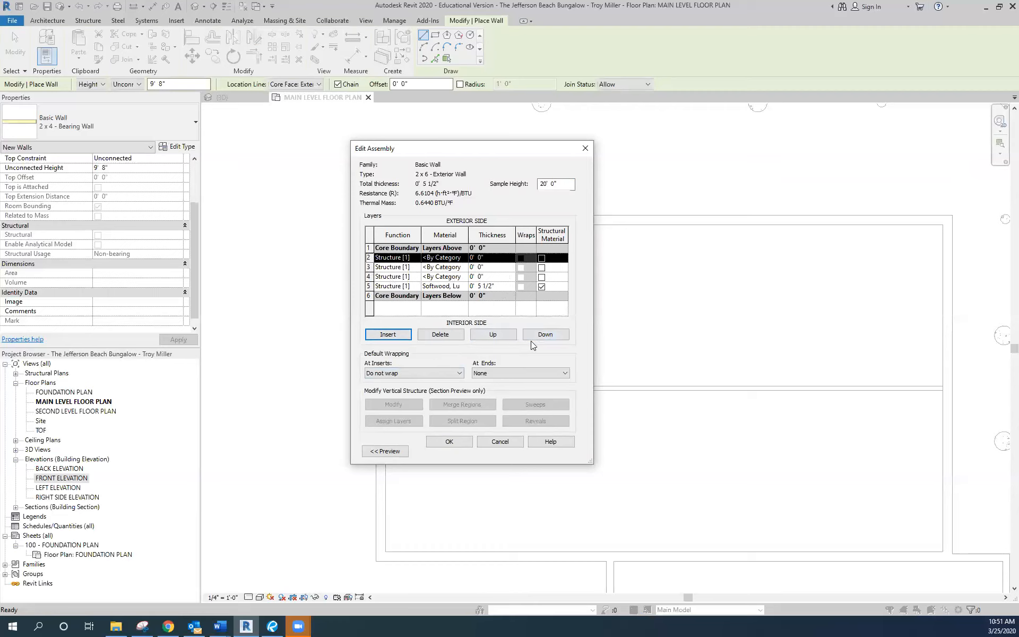
# - Move two of the new layers outside the exterior core boundary and the third beyond the interior core boundary
pyautogui.click(495, 335)
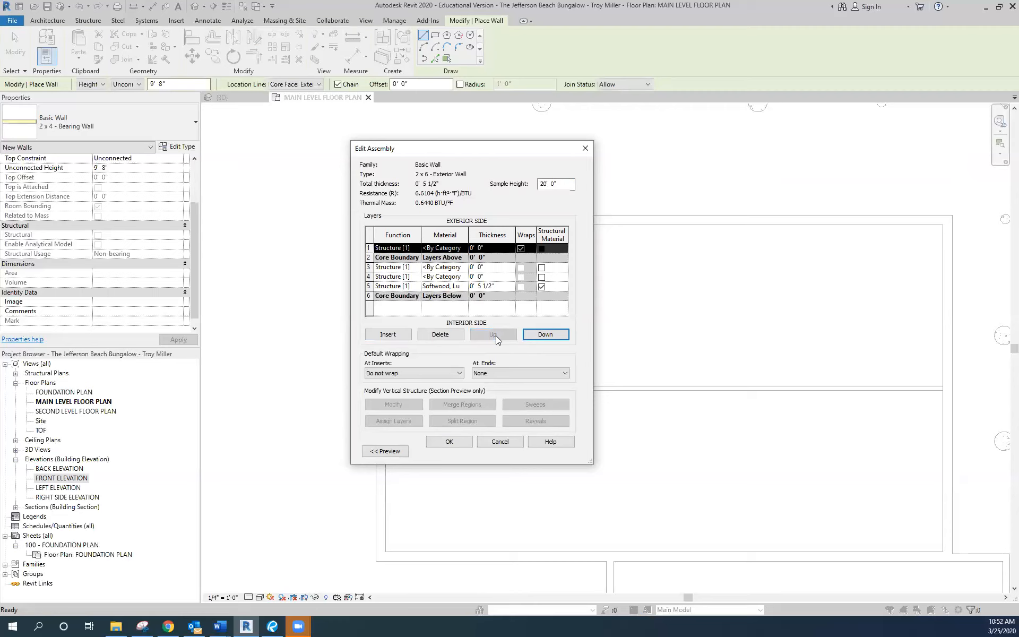
pyautogui.click(410, 270)
pyautogui.click(370, 266)
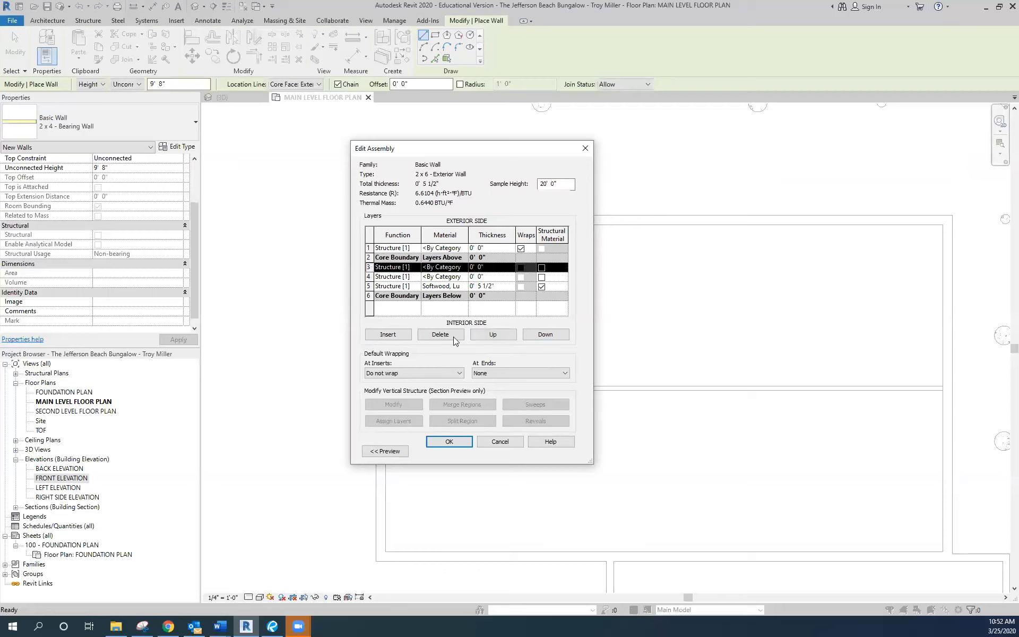
pyautogui.click(493, 335)
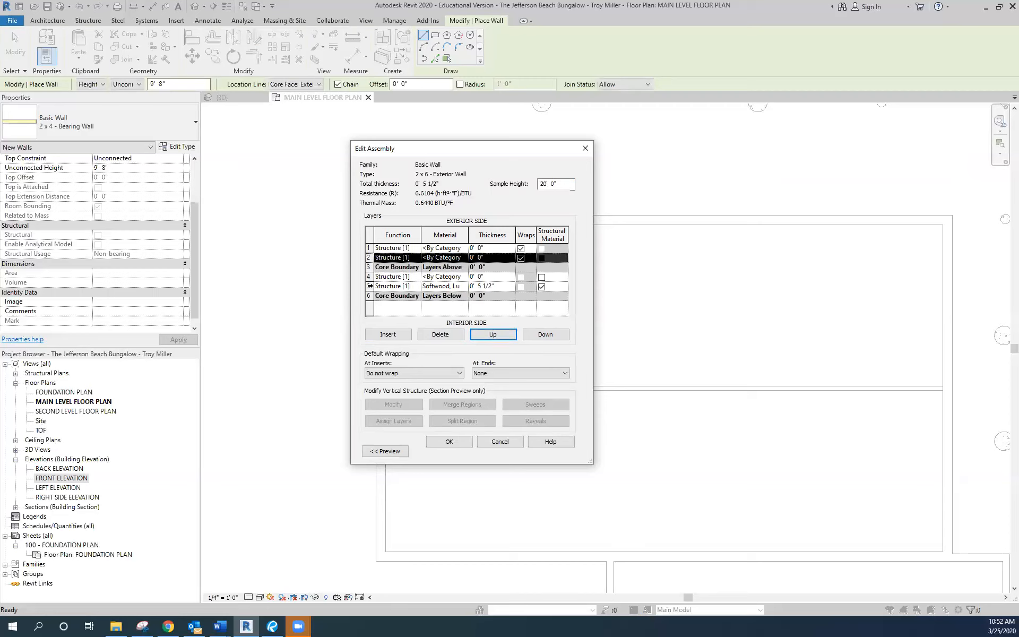
pyautogui.click(370, 286)
pyautogui.click(369, 276)
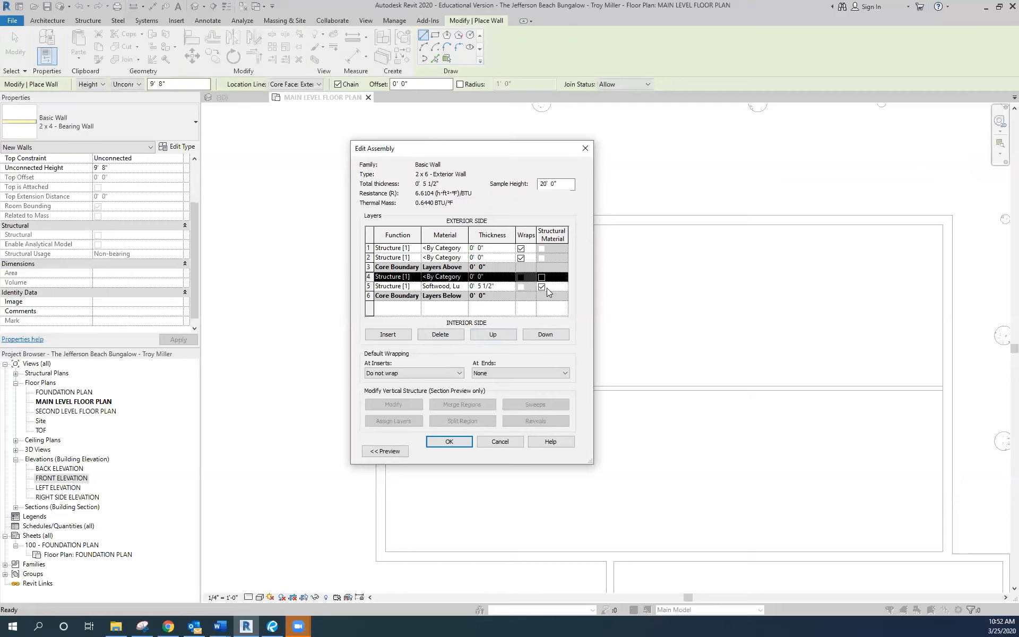
pyautogui.click(538, 334)
pyautogui.click(539, 333)
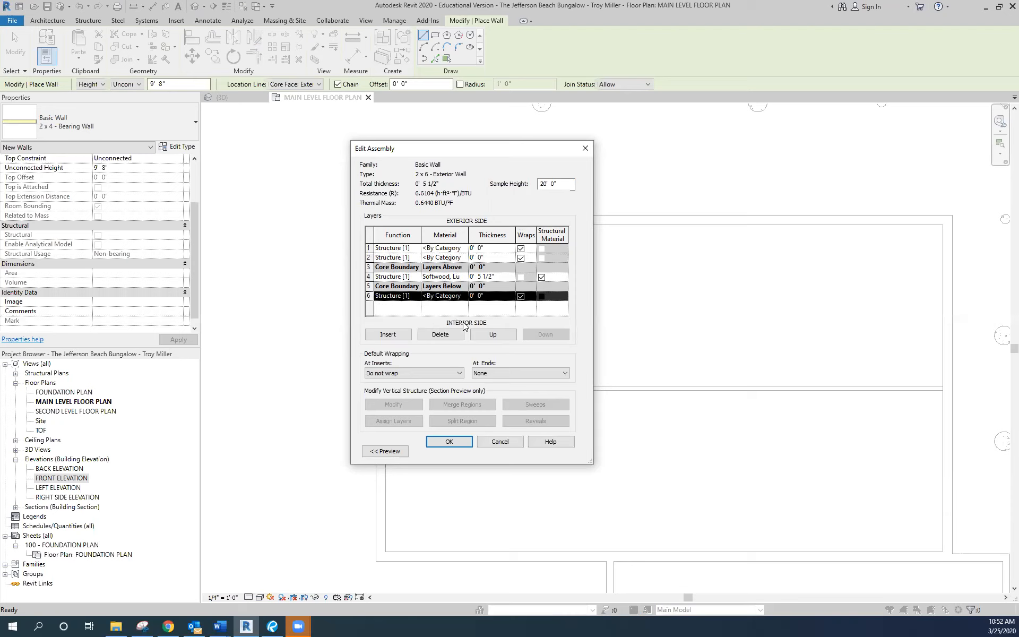
# - Set the interior layer's function to Finish 2 [5] and its material to Gypsum Wall Board
pyautogui.click(415, 295)
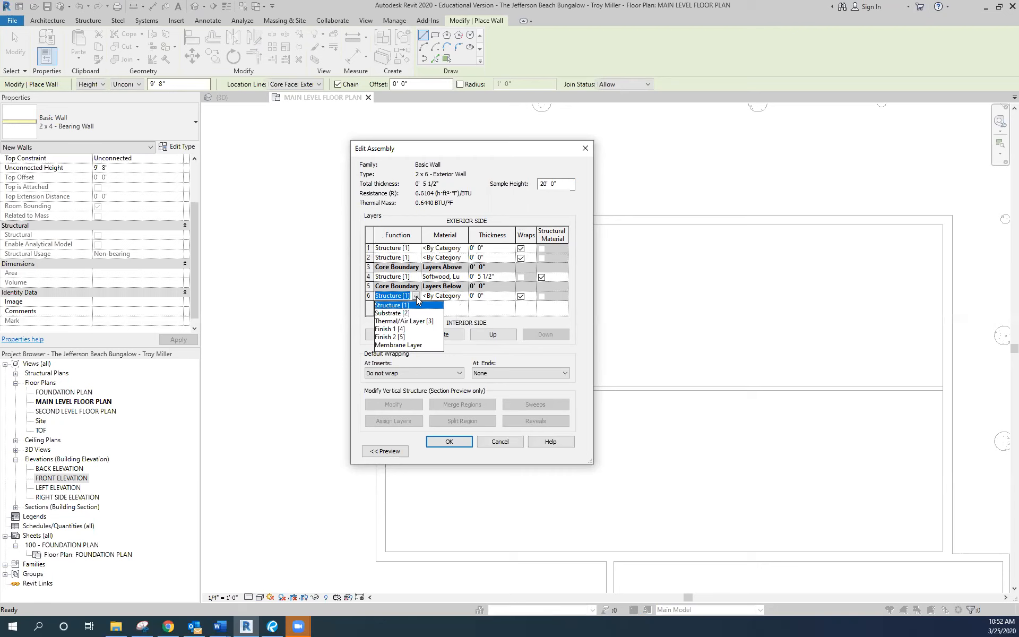
pyautogui.click(393, 340)
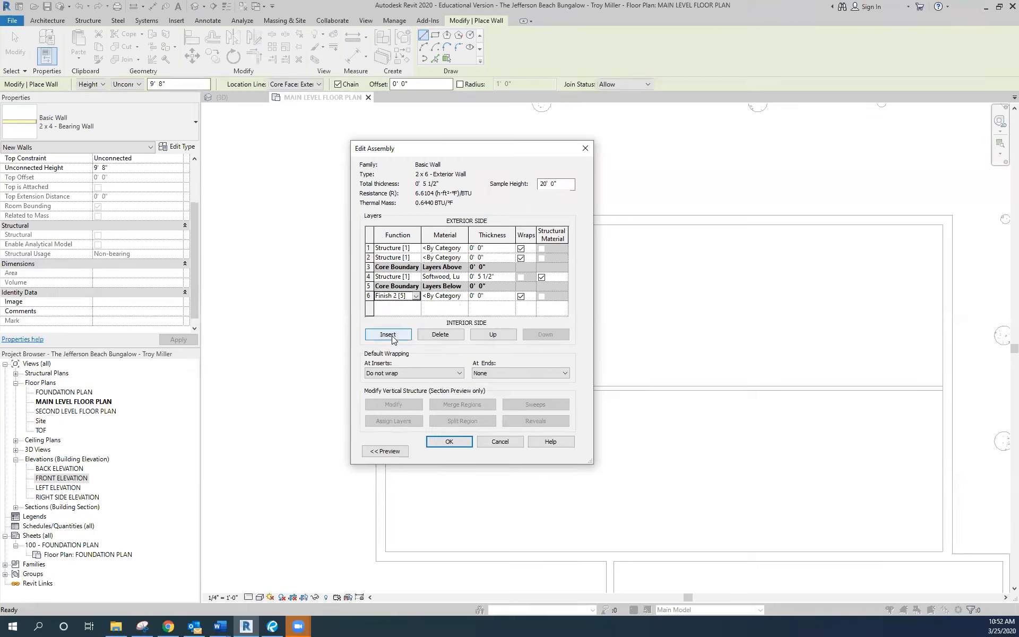
pyautogui.click(457, 301)
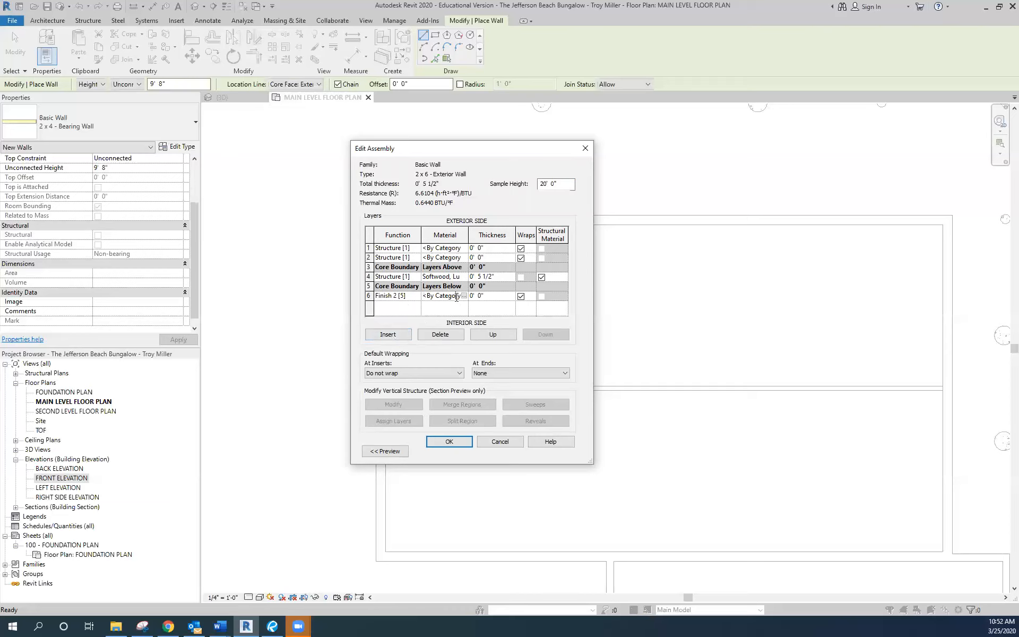
pyautogui.click(464, 296)
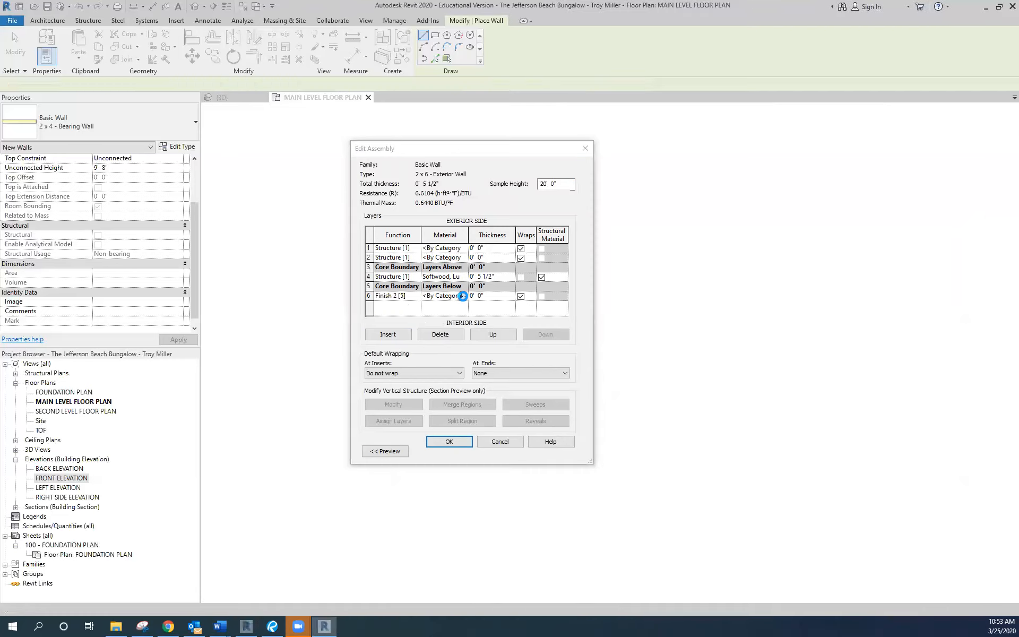
pyautogui.moveTo(473, 218); pyautogui.dragTo(472, 250)
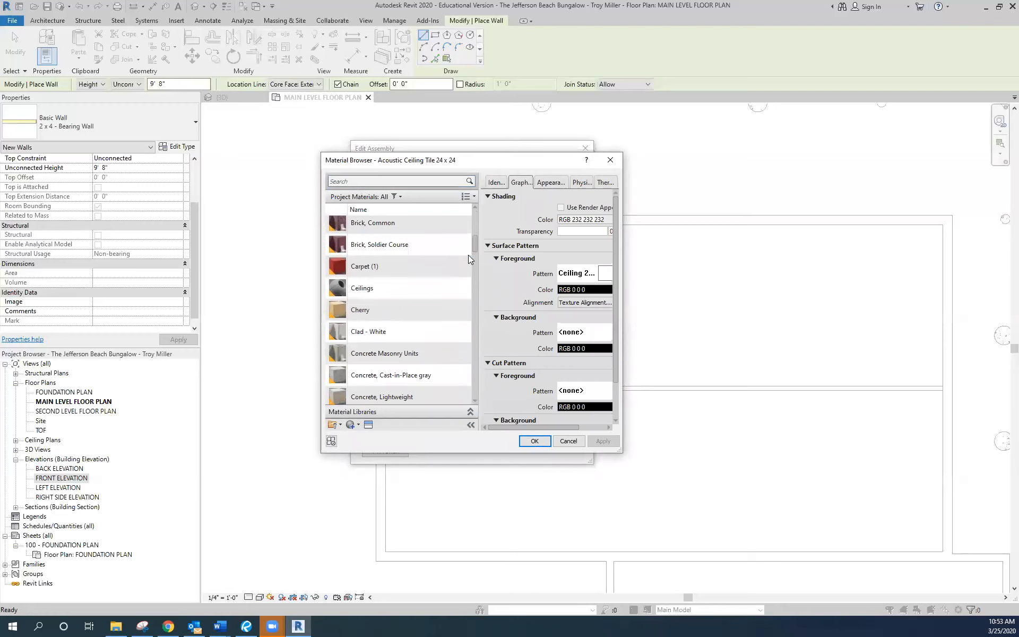
pyautogui.scroll(-3, 468, 255)
pyautogui.scroll(-1, 461, 343)
pyautogui.scroll(-4, 457, 343)
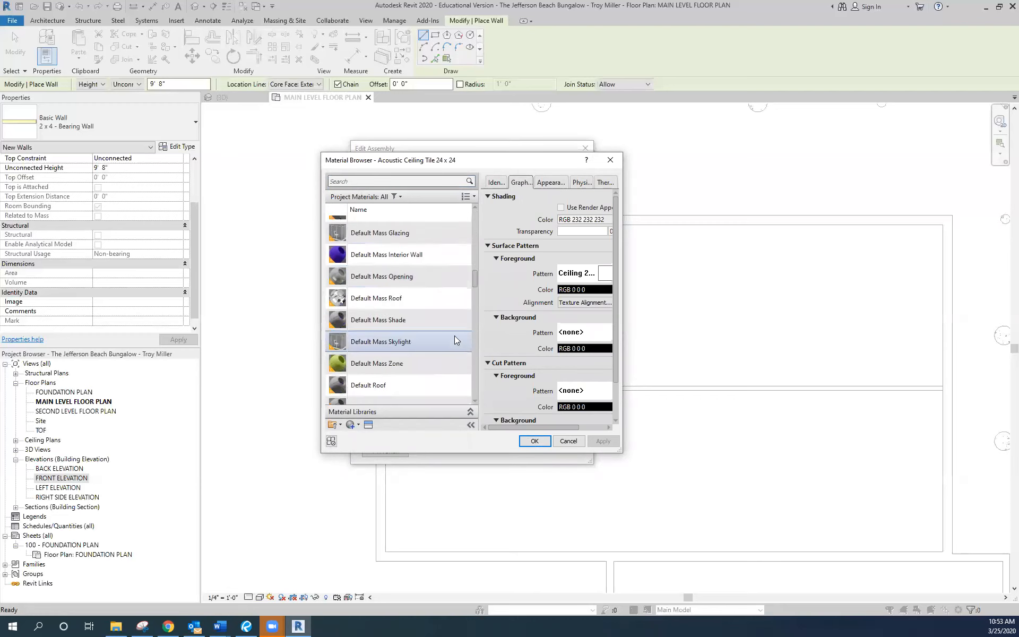
pyautogui.scroll(-2, 452, 327)
pyautogui.scroll(-6, 452, 329)
pyautogui.scroll(12, 452, 328)
pyautogui.scroll(2, 451, 327)
pyautogui.scroll(-2, 451, 326)
pyautogui.scroll(-6, 451, 327)
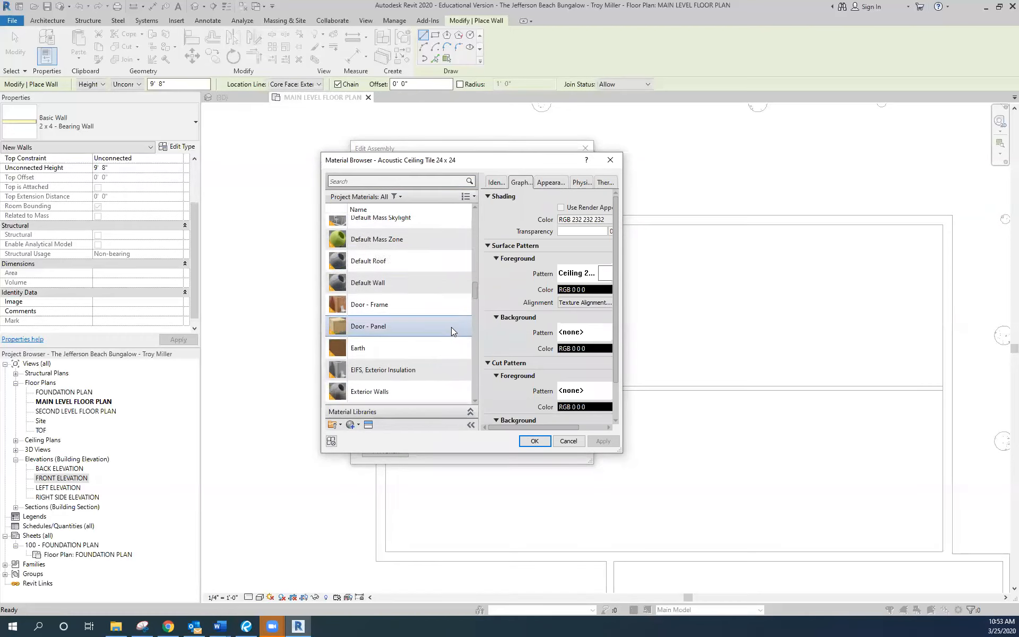
pyautogui.scroll(-1, 451, 327)
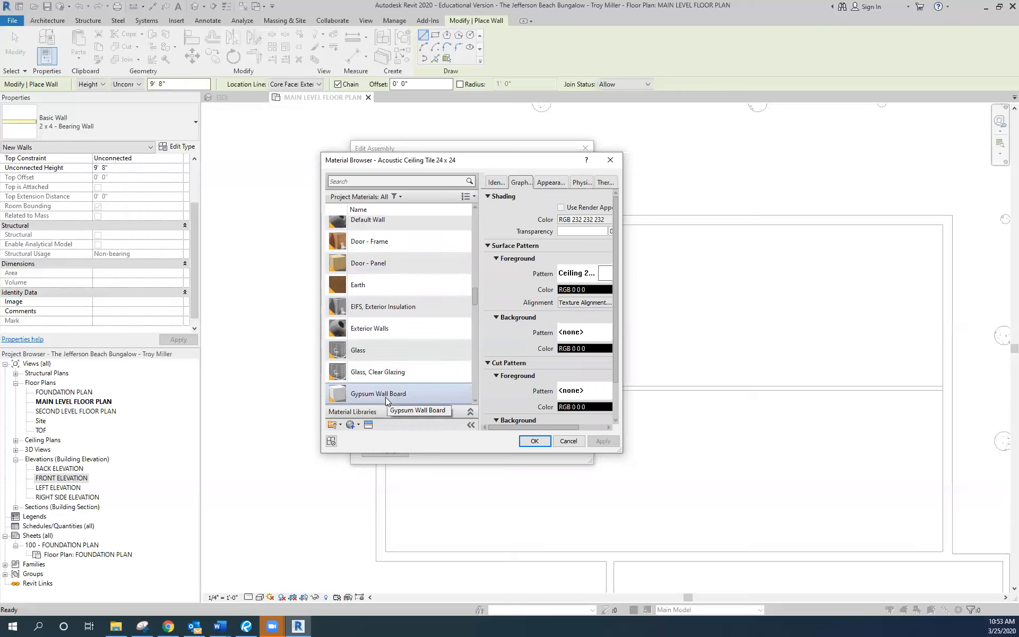
pyautogui.scroll(-1, 377, 383)
pyautogui.click(379, 330)
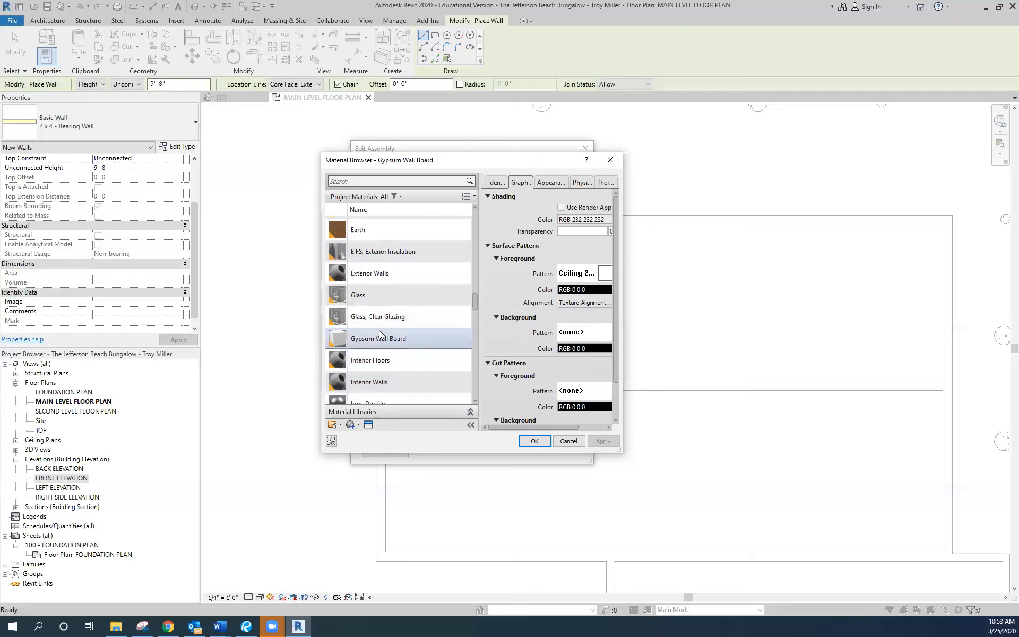
pyautogui.click(535, 441)
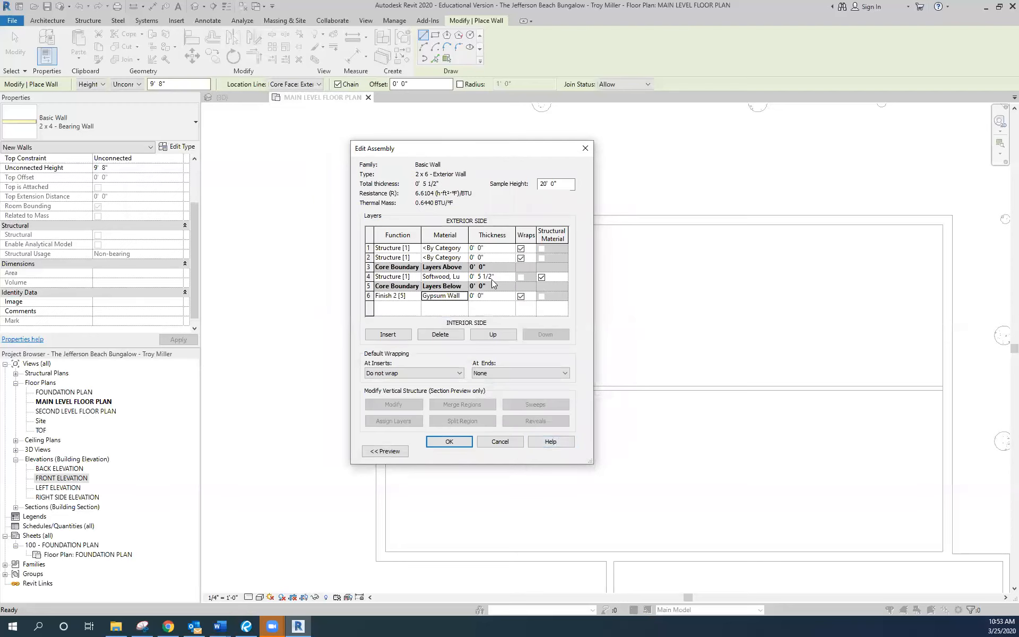
# - Set the interior gypsum wall board layer's thickness to 1/2"
pyautogui.click(496, 296)
pyautogui.write('0 .5')
pyautogui.click(480, 257)
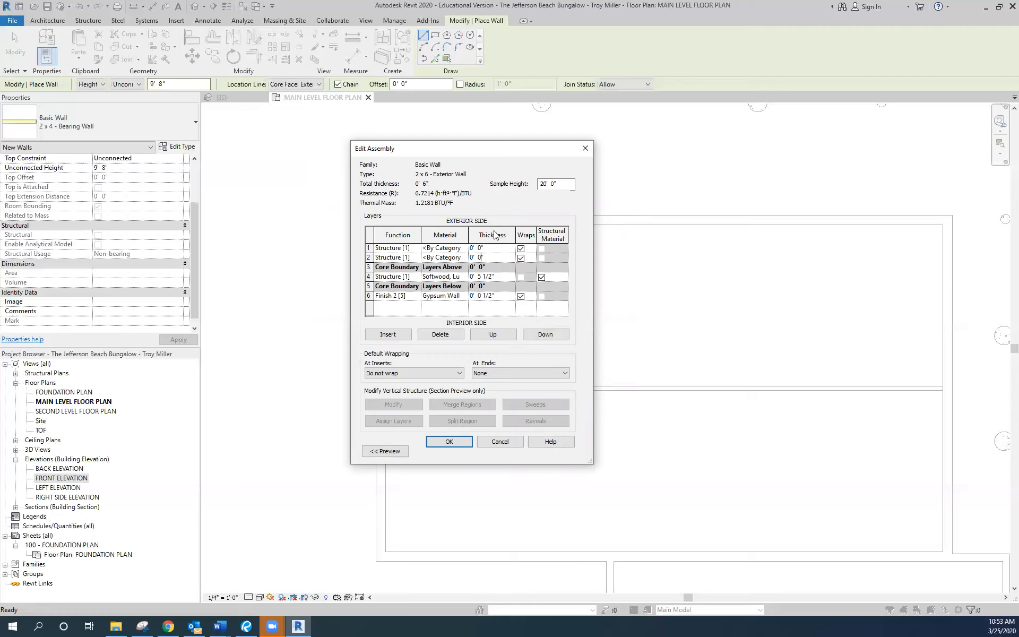
# - Set the function of the layer directly outside the exterior core boundary to Substrate [2]
pyautogui.click(369, 257)
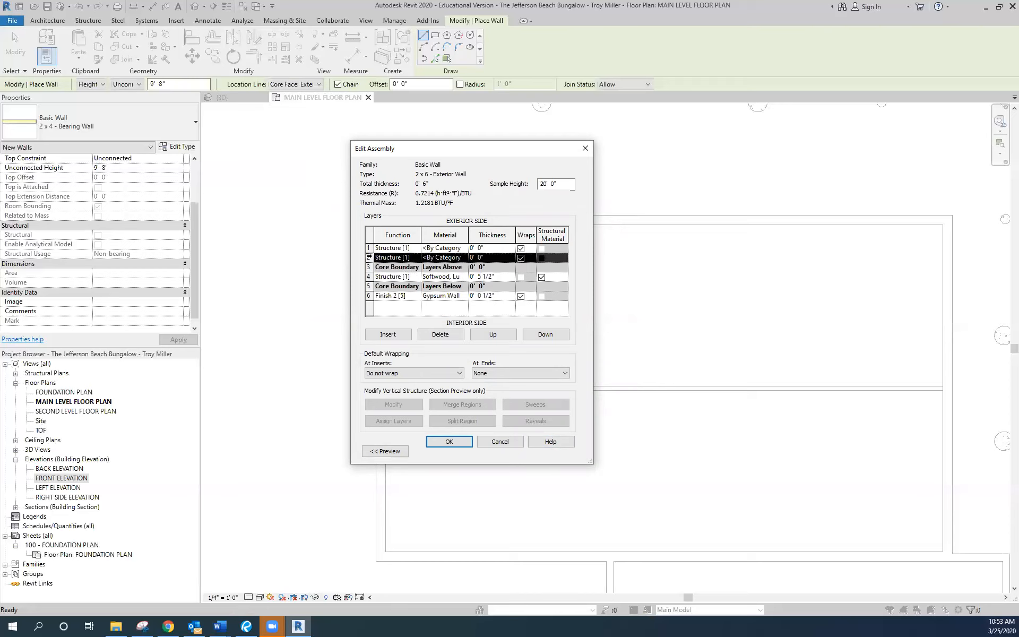
pyautogui.click(416, 258)
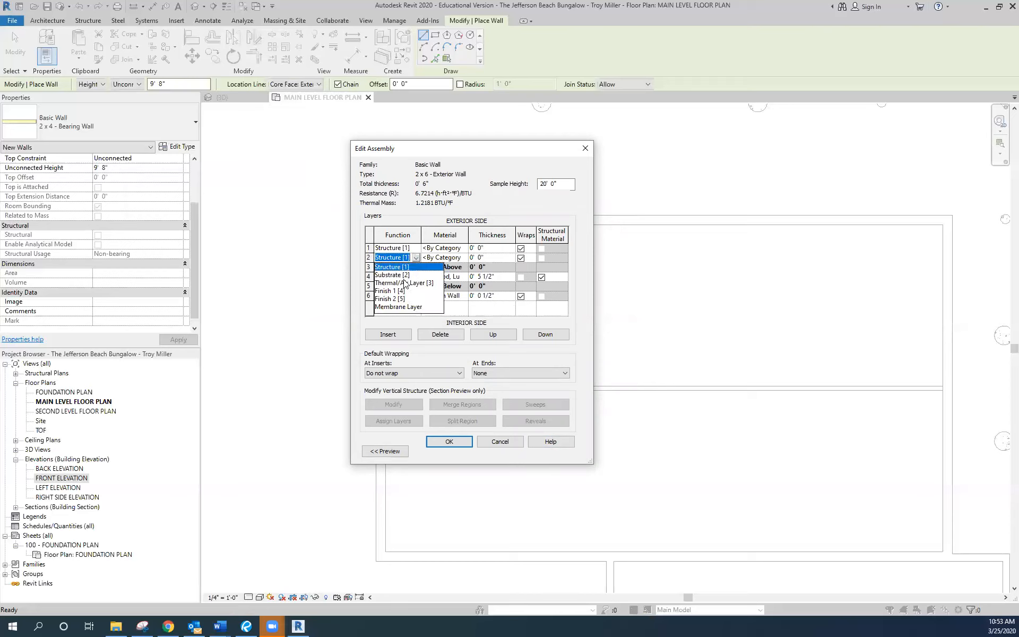
pyautogui.click(401, 275)
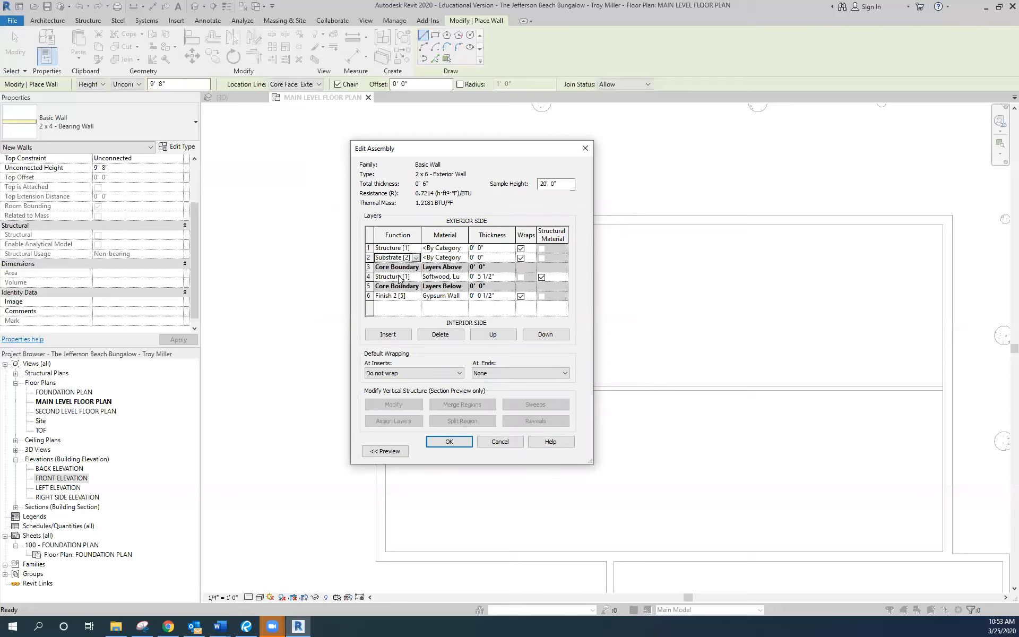
# - Assign the Plywood, Sheathing material to the substrate layer and set its thickness to 7/16"
pyautogui.click(457, 257)
pyautogui.click(465, 258)
pyautogui.click(460, 315)
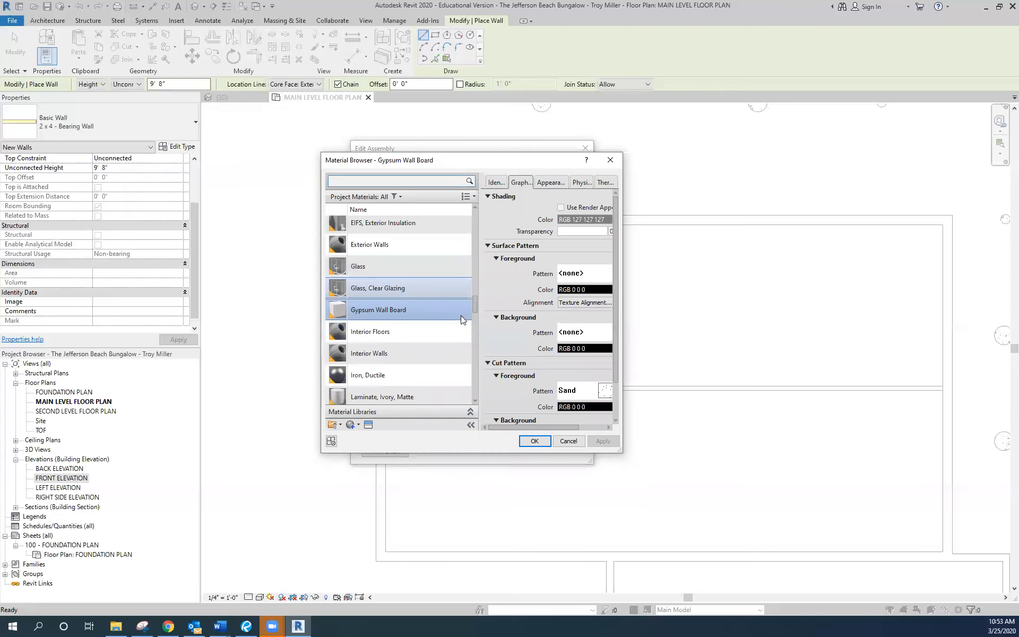
pyautogui.moveTo(475, 305); pyautogui.dragTo(464, 400)
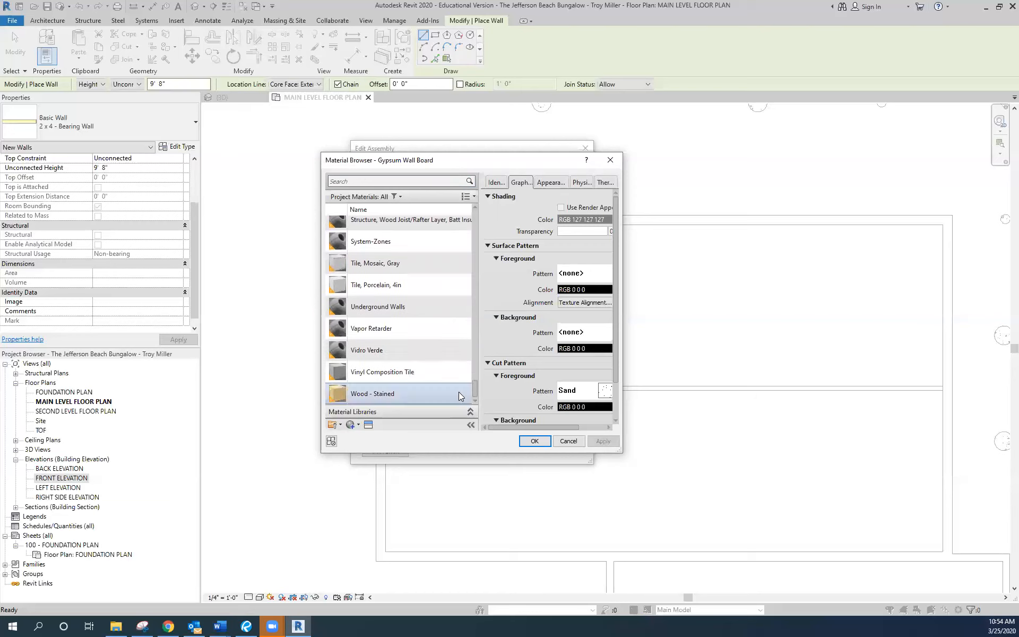
pyautogui.scroll(3, 423, 342)
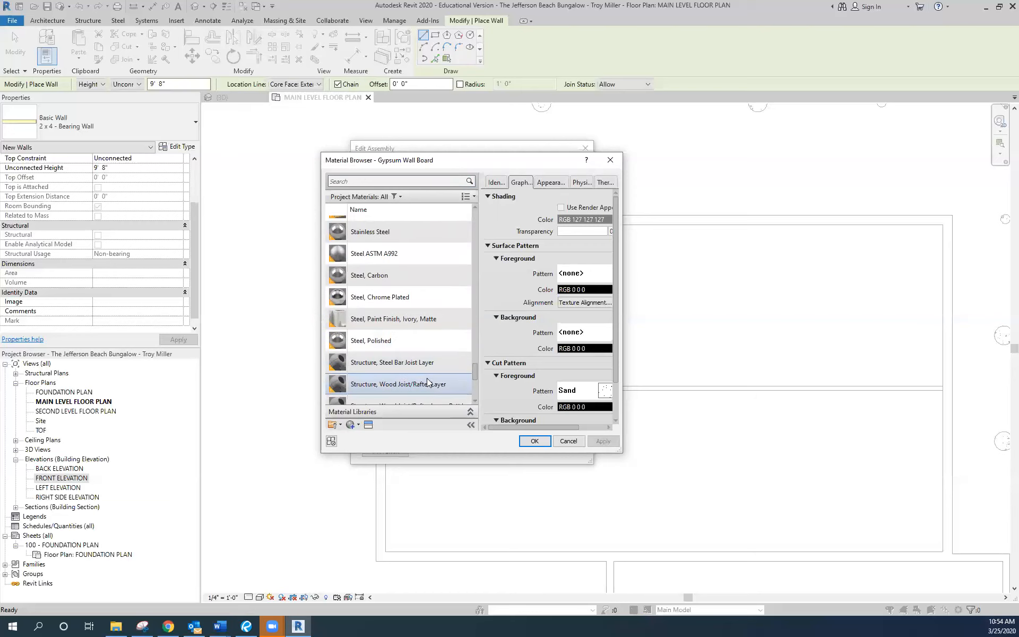
pyautogui.scroll(2, 427, 380)
pyautogui.scroll(2, 426, 378)
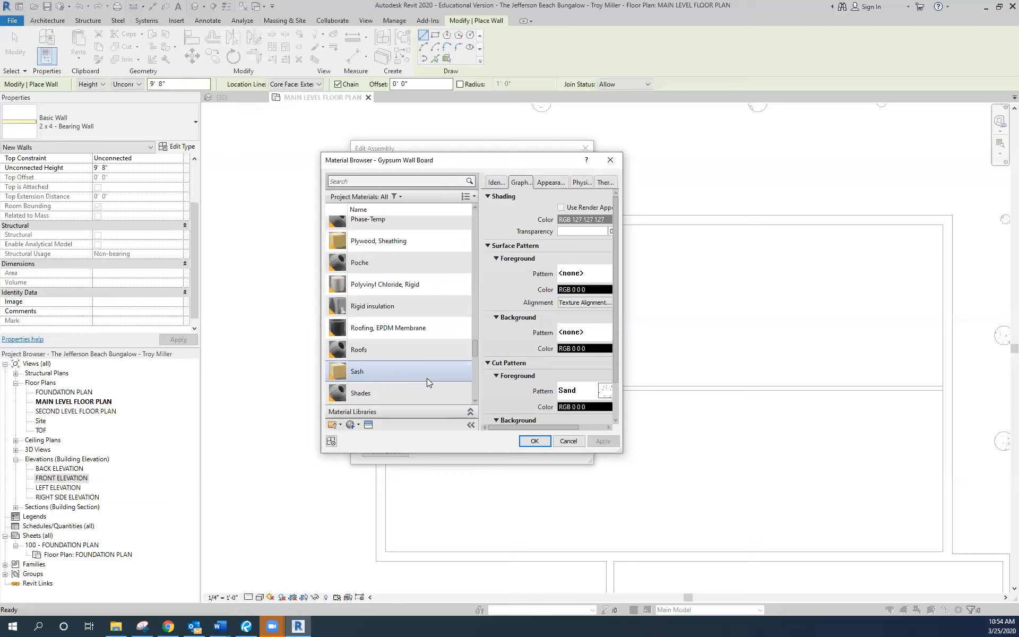
pyautogui.scroll(1, 426, 377)
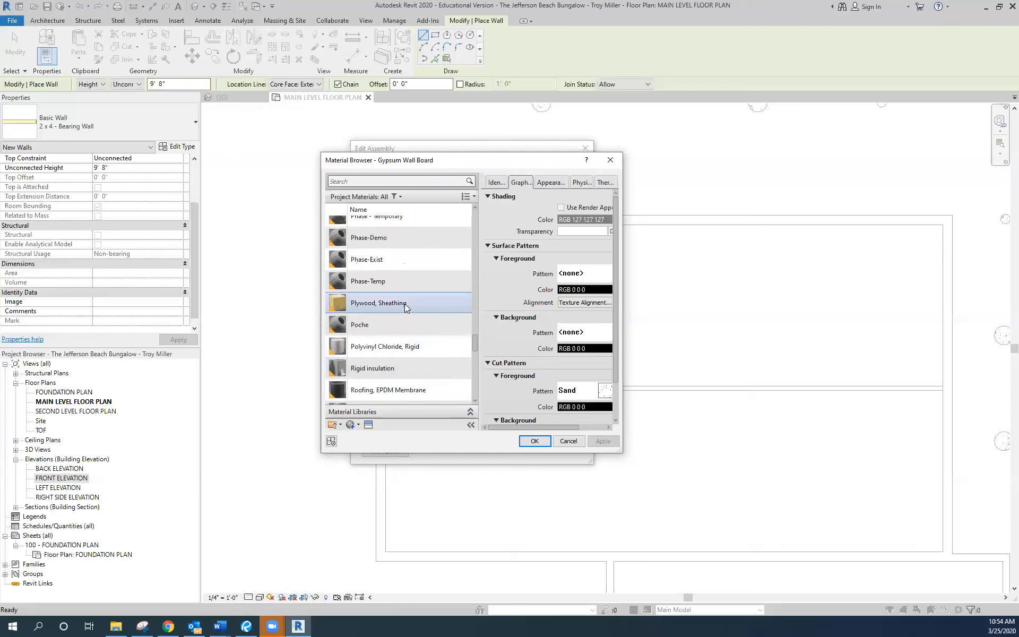
pyautogui.click(404, 304)
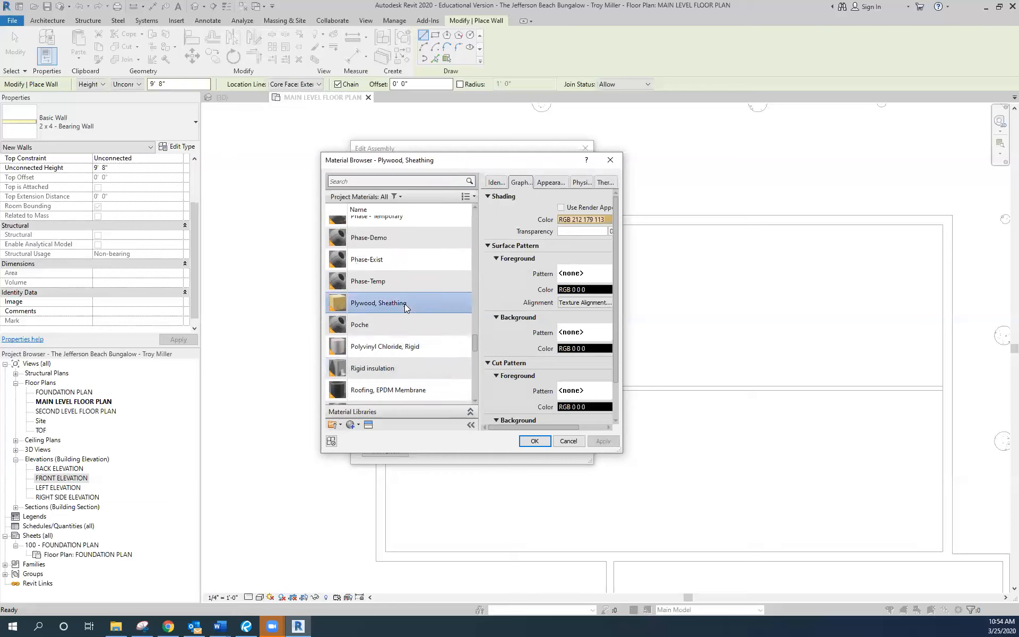
pyautogui.click(535, 442)
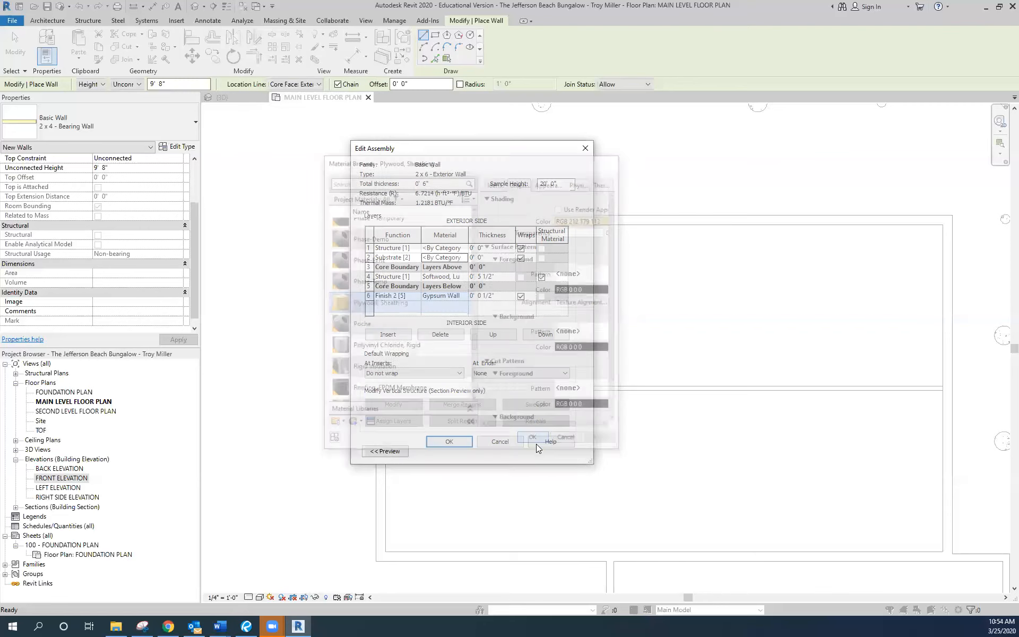
pyautogui.click(494, 256)
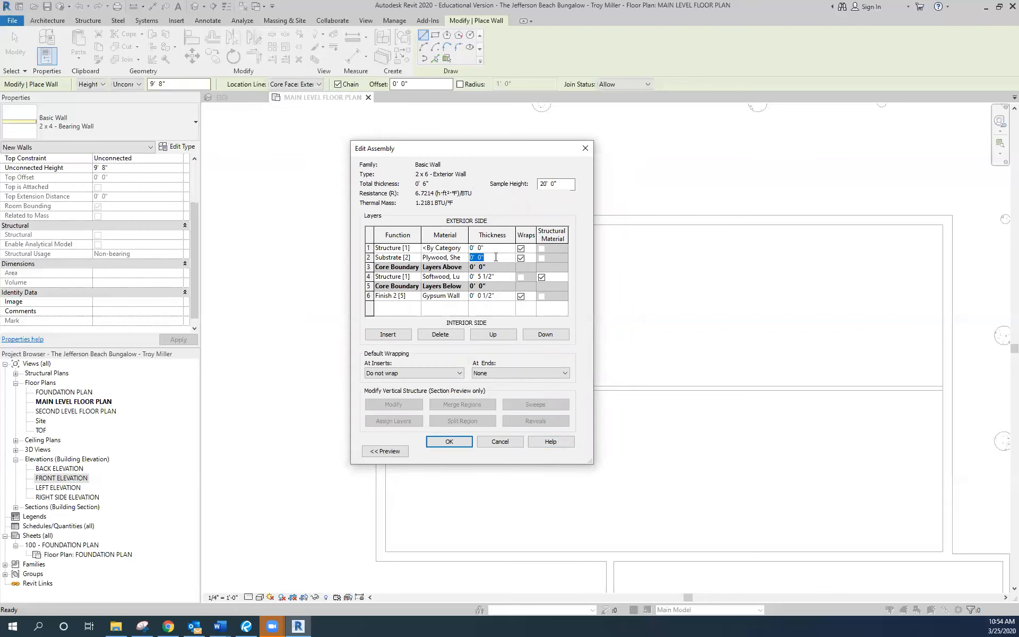
pyautogui.write('0 7/16')
# - Set the outermost exterior layer's function to Finish 1 [4] and open the material selection for that layer
pyautogui.click(506, 247)
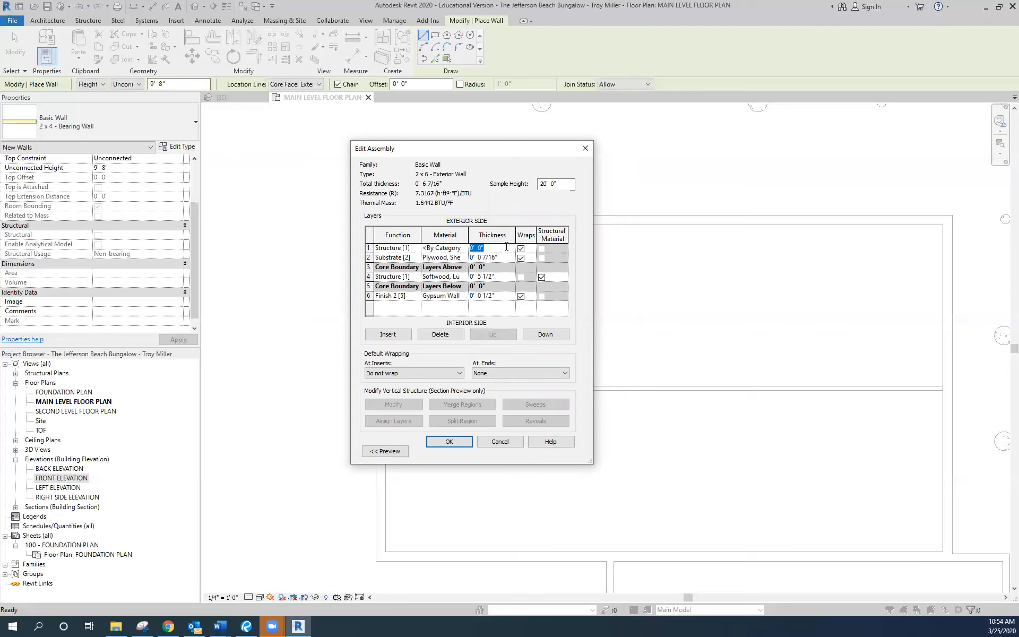
pyautogui.click(417, 248)
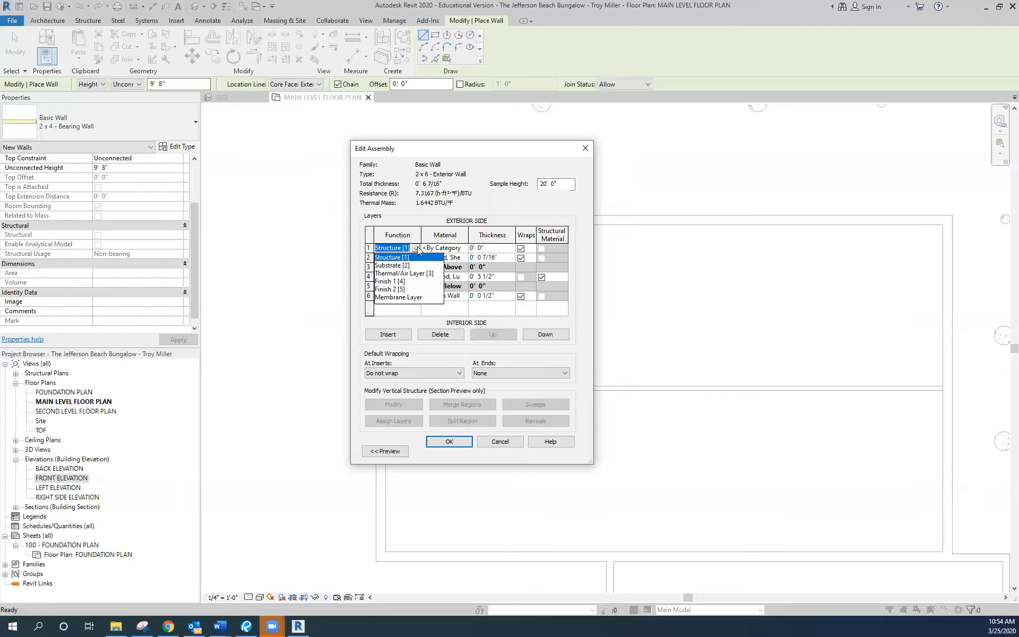
pyautogui.click(403, 281)
pyautogui.click(465, 250)
pyautogui.click(465, 250)
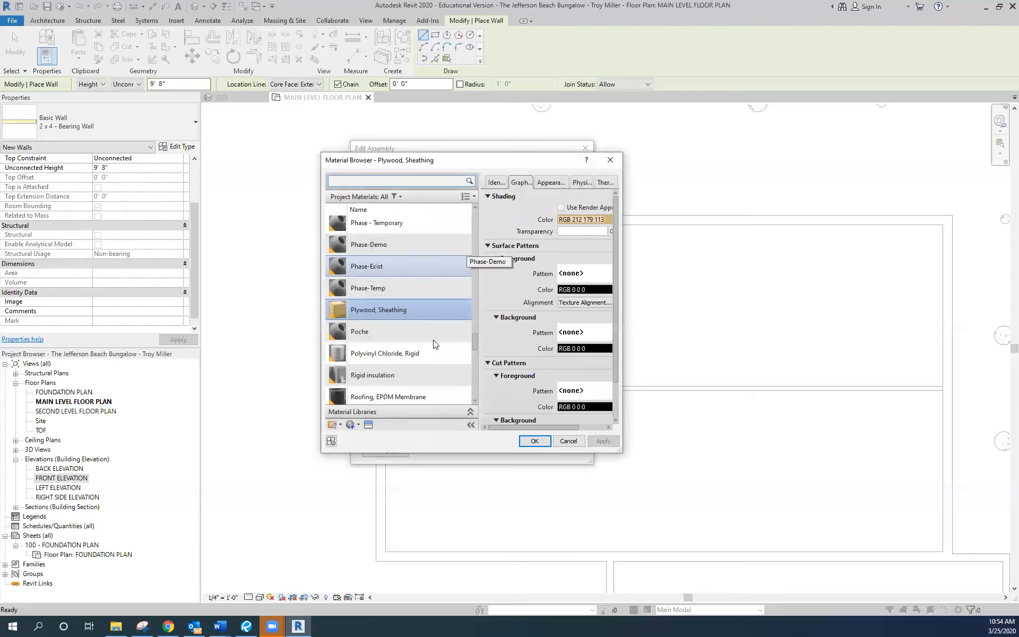
# - Look through the whole project materials list for a suitable exterior finish material for the outermost layer
pyautogui.scroll(-5, 431, 341)
pyautogui.scroll(-3, 433, 346)
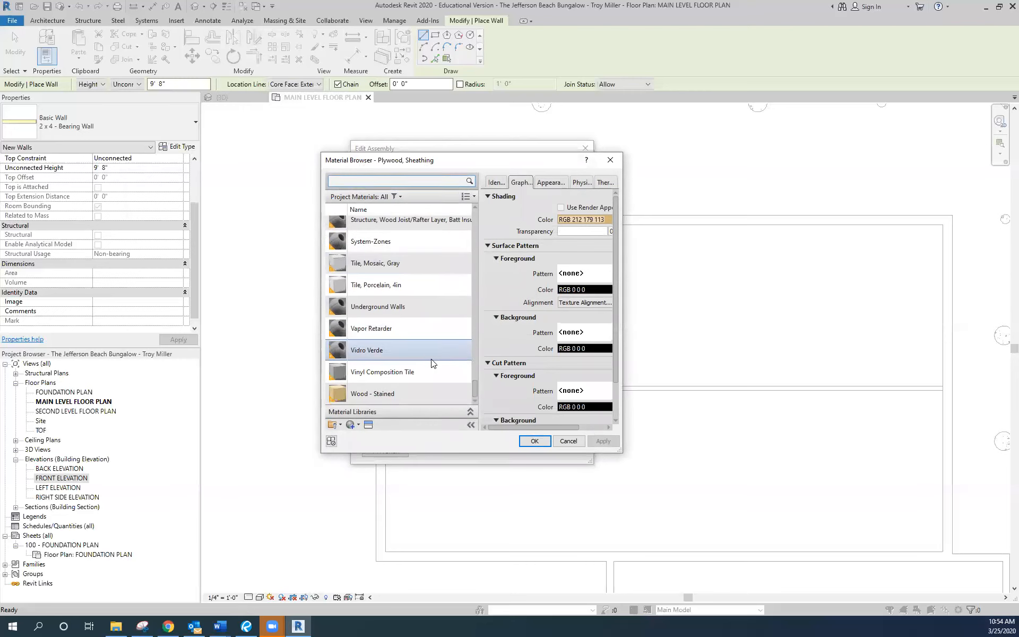
pyautogui.scroll(3, 430, 364)
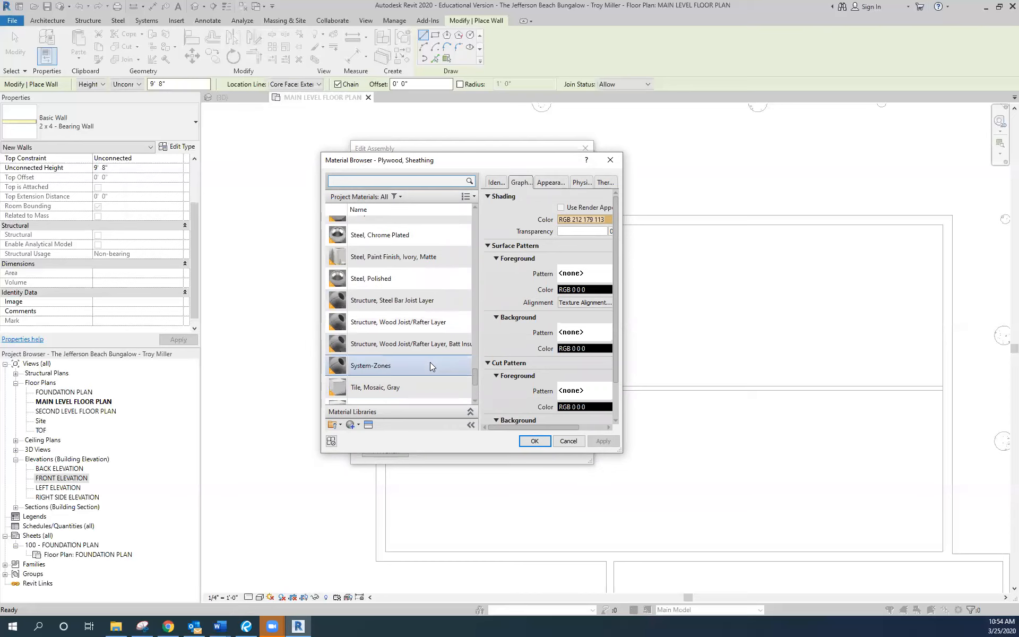
pyautogui.scroll(3, 429, 365)
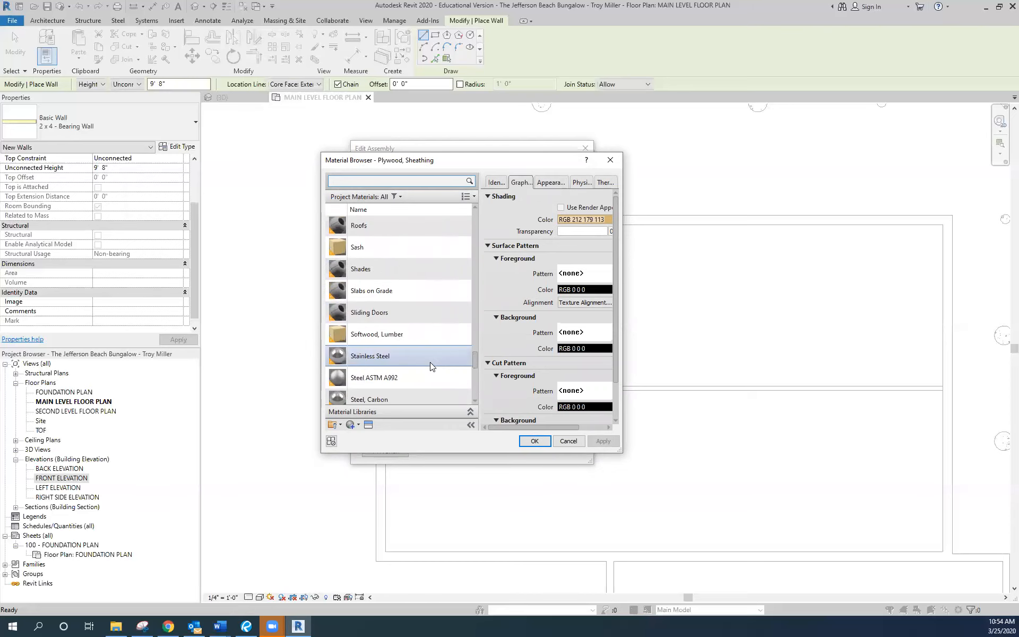
pyautogui.scroll(2, 418, 318)
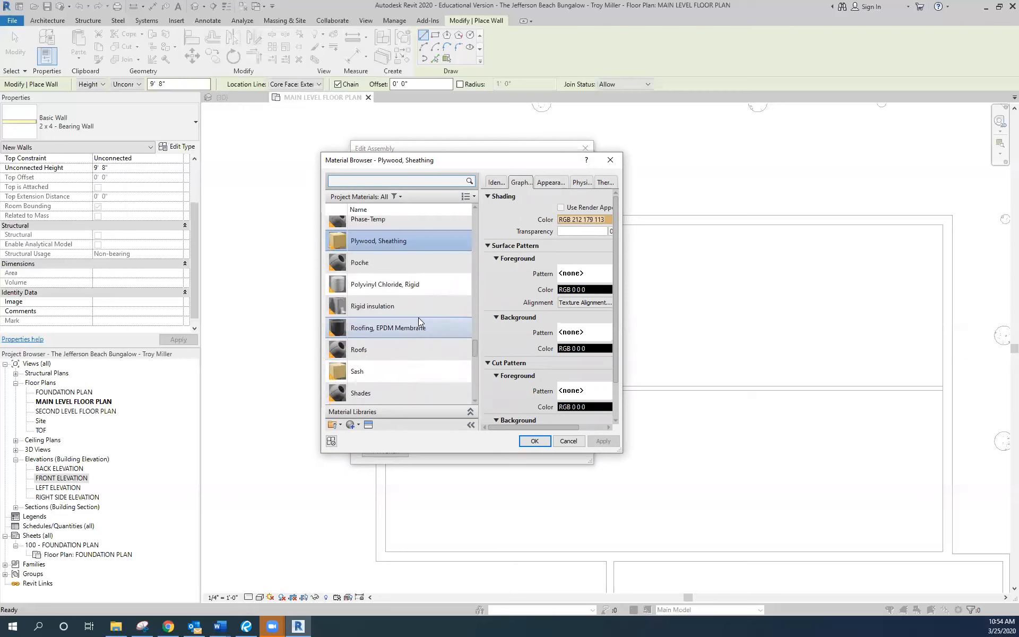
pyautogui.scroll(8, 415, 349)
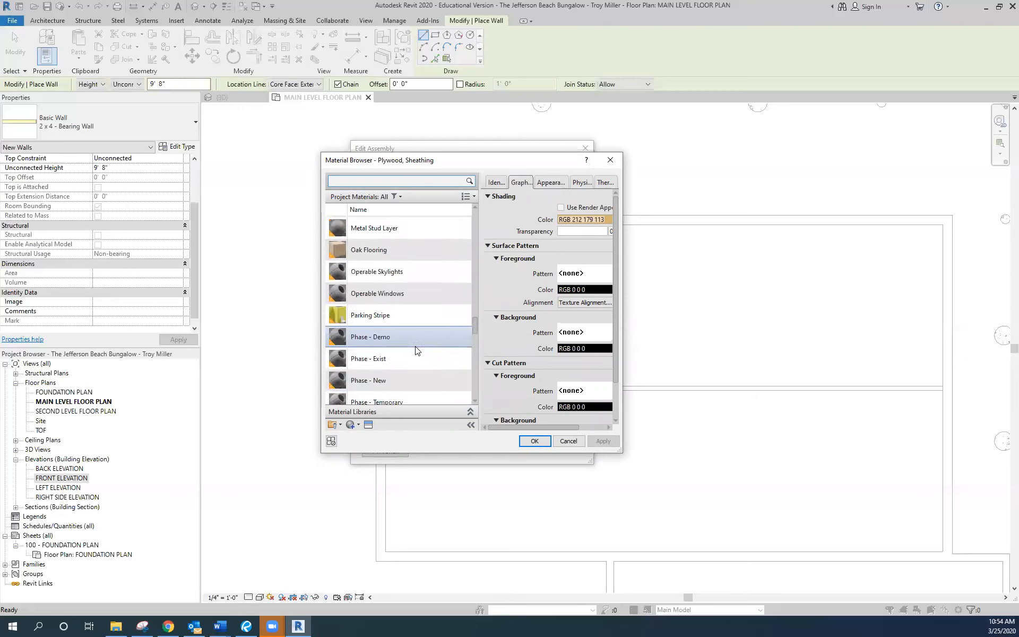
pyautogui.scroll(3, 414, 346)
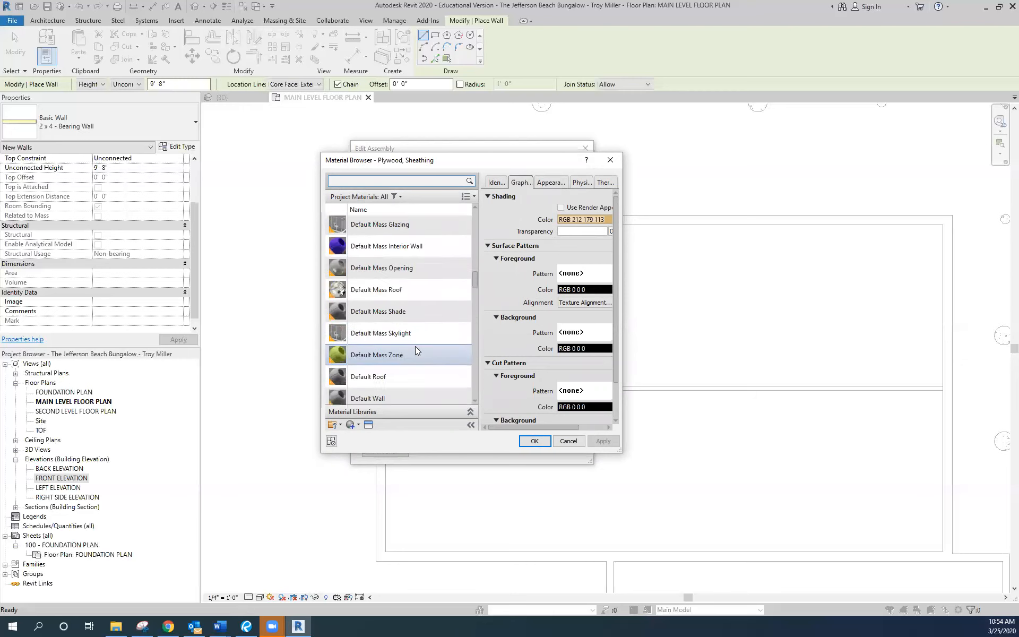
pyautogui.scroll(3, 421, 358)
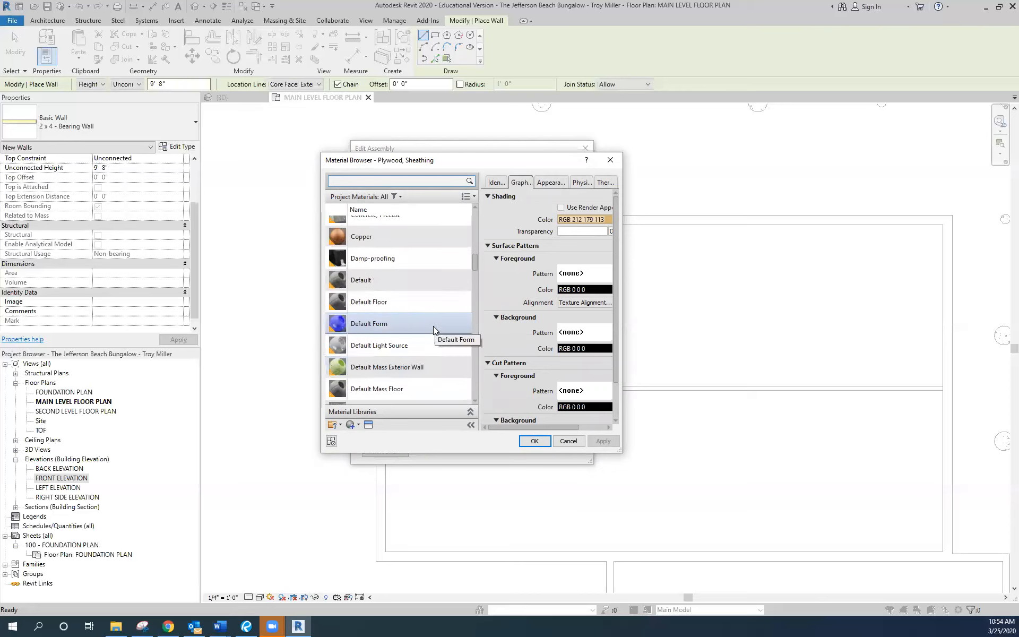
pyautogui.scroll(2, 440, 338)
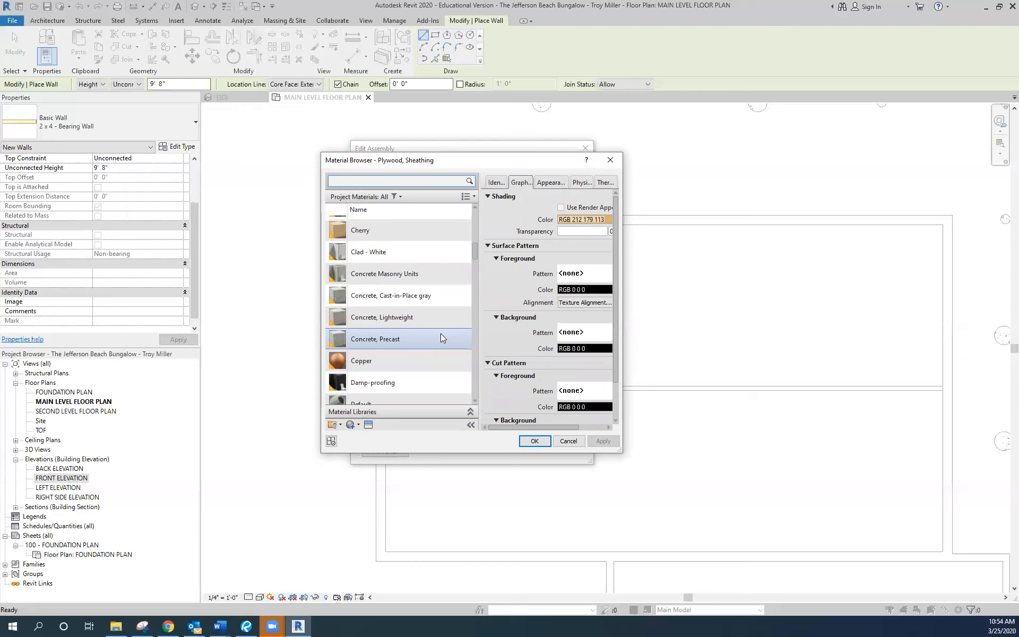
pyautogui.scroll(2, 440, 338)
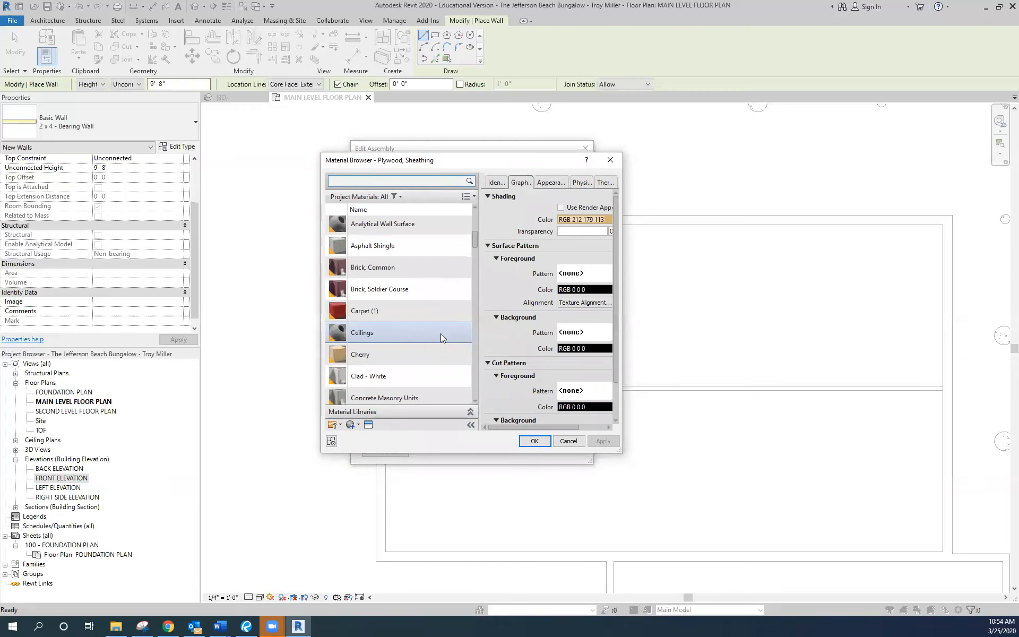
pyautogui.scroll(2, 441, 363)
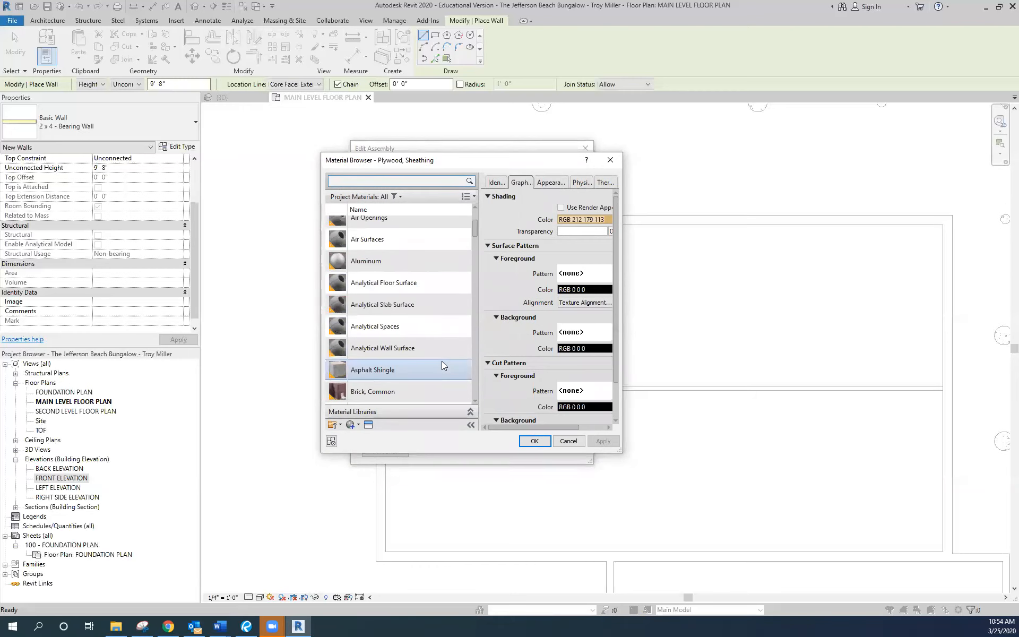
pyautogui.scroll(2, 440, 363)
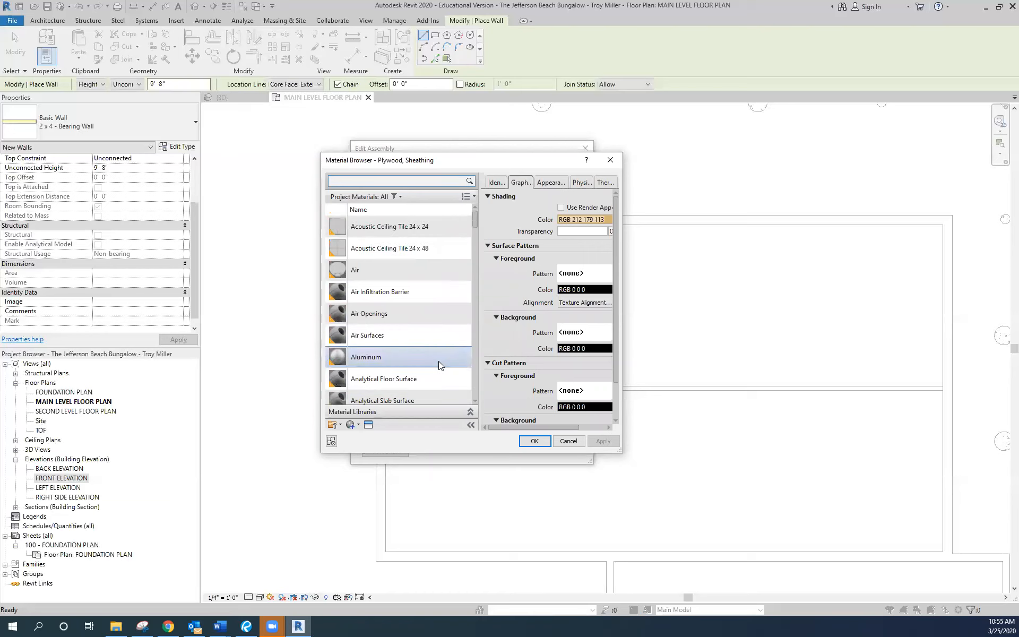
pyautogui.scroll(-3, 440, 361)
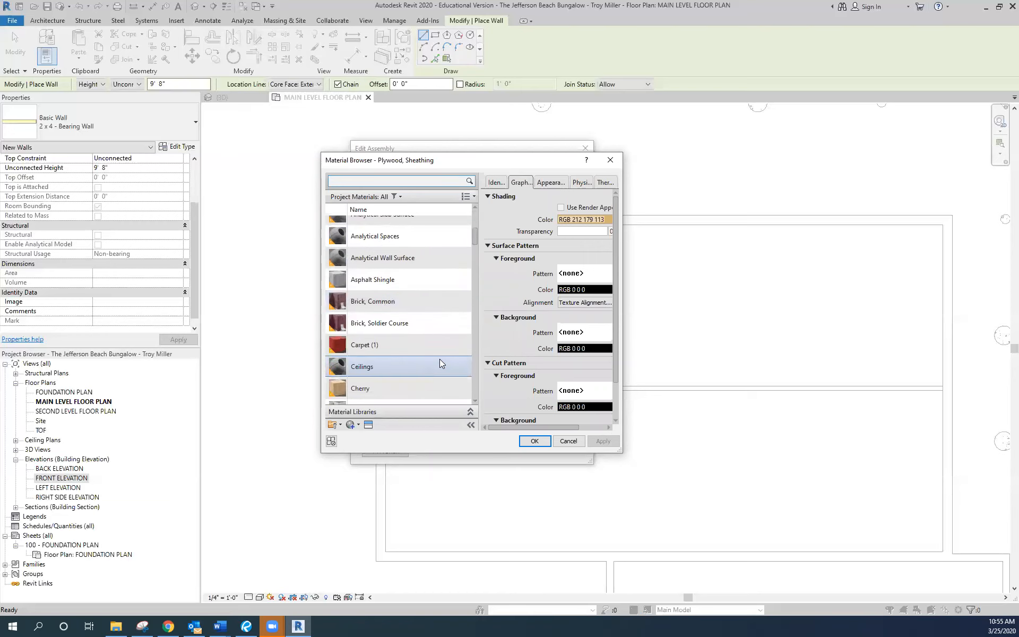
pyautogui.scroll(-3, 440, 363)
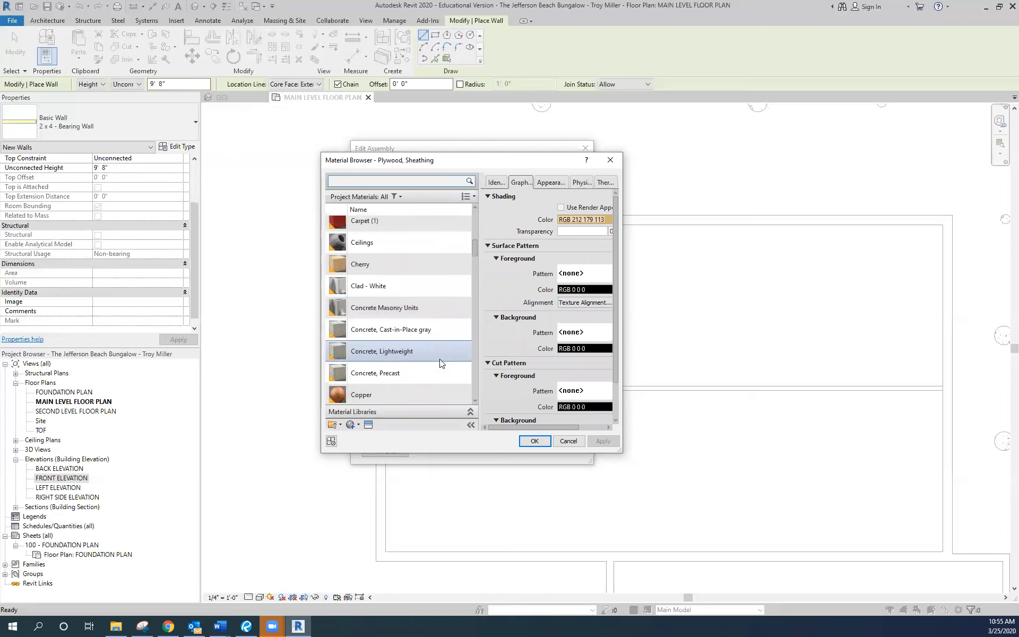
pyautogui.scroll(-4, 439, 358)
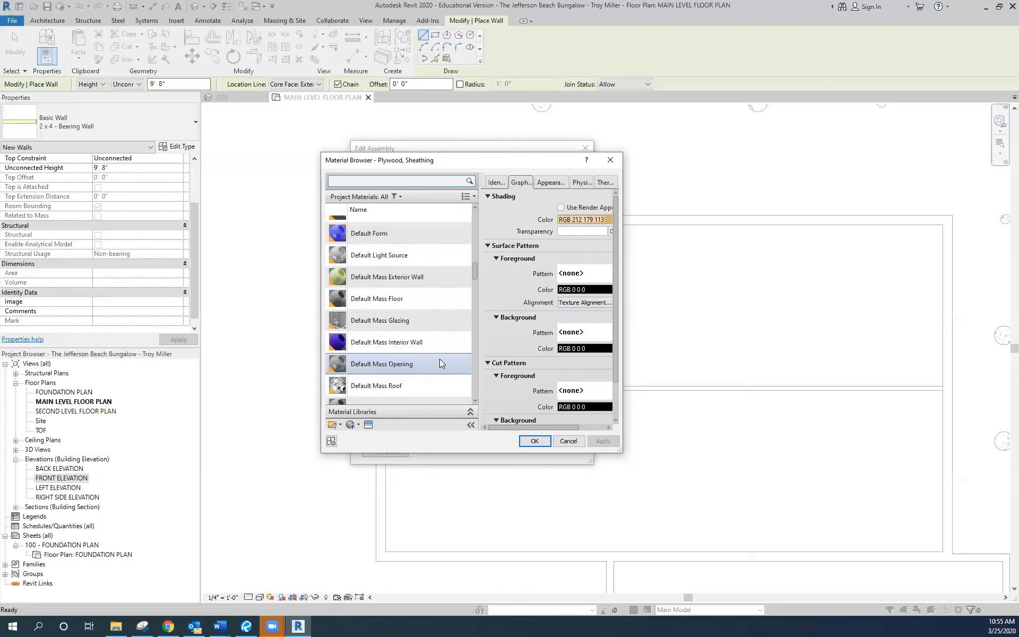
pyautogui.scroll(-3, 439, 359)
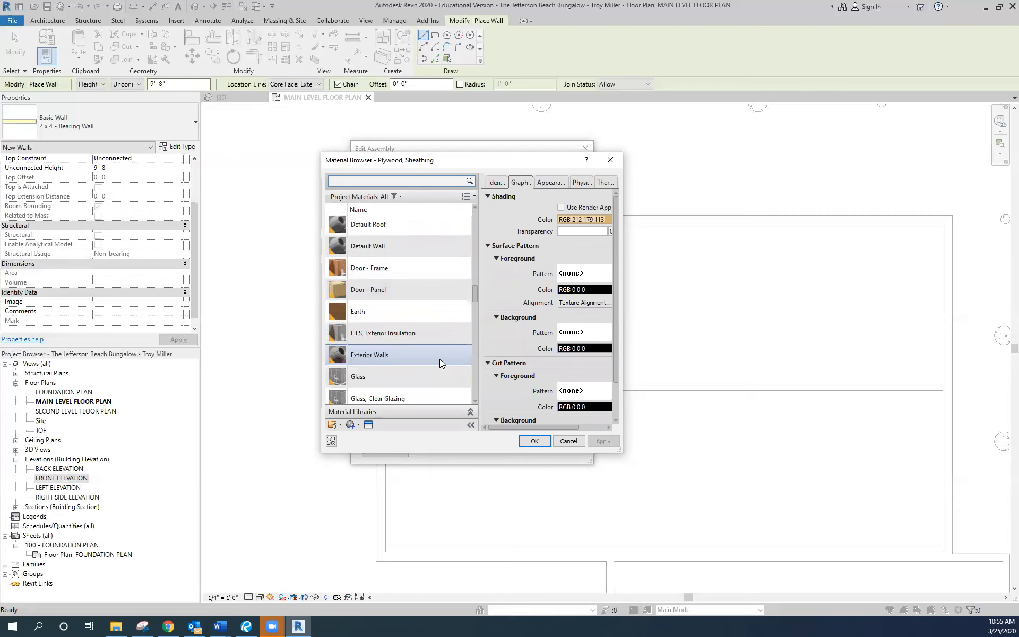
pyautogui.scroll(-6, 439, 359)
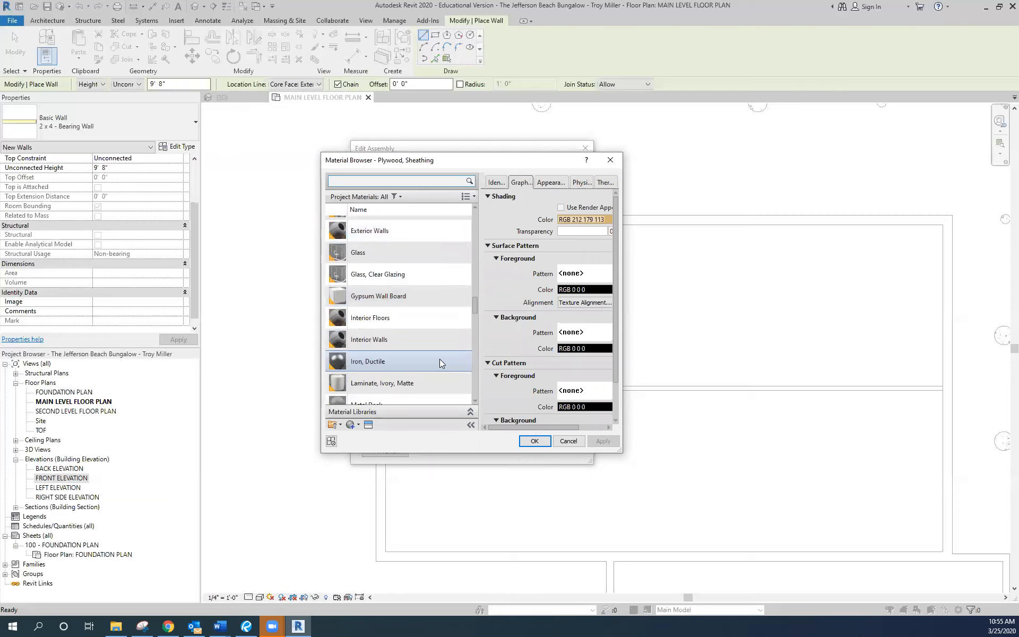
pyautogui.scroll(-4, 439, 359)
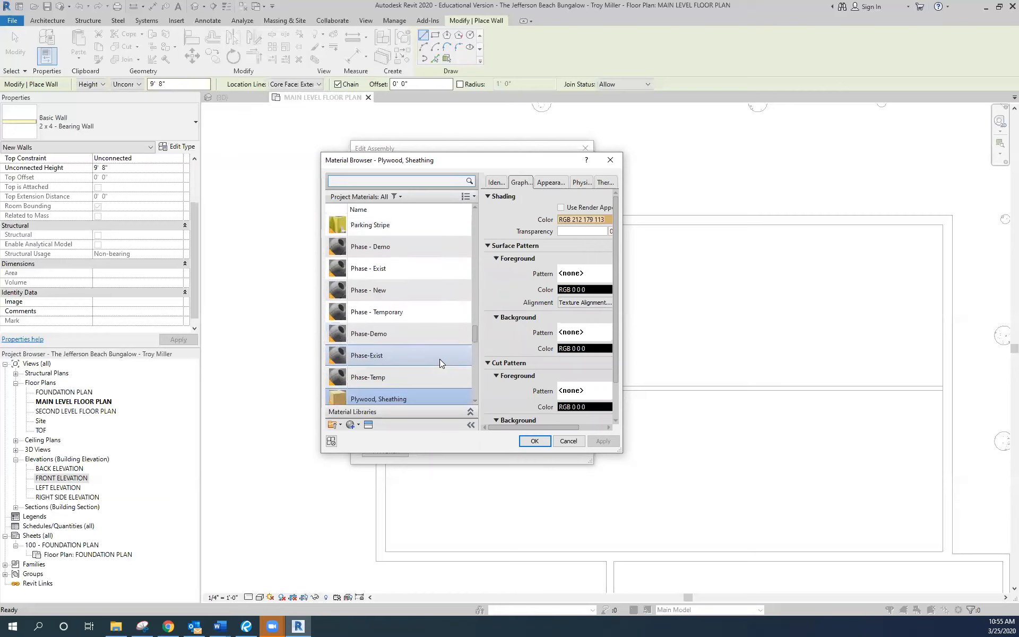
pyautogui.scroll(-3, 439, 359)
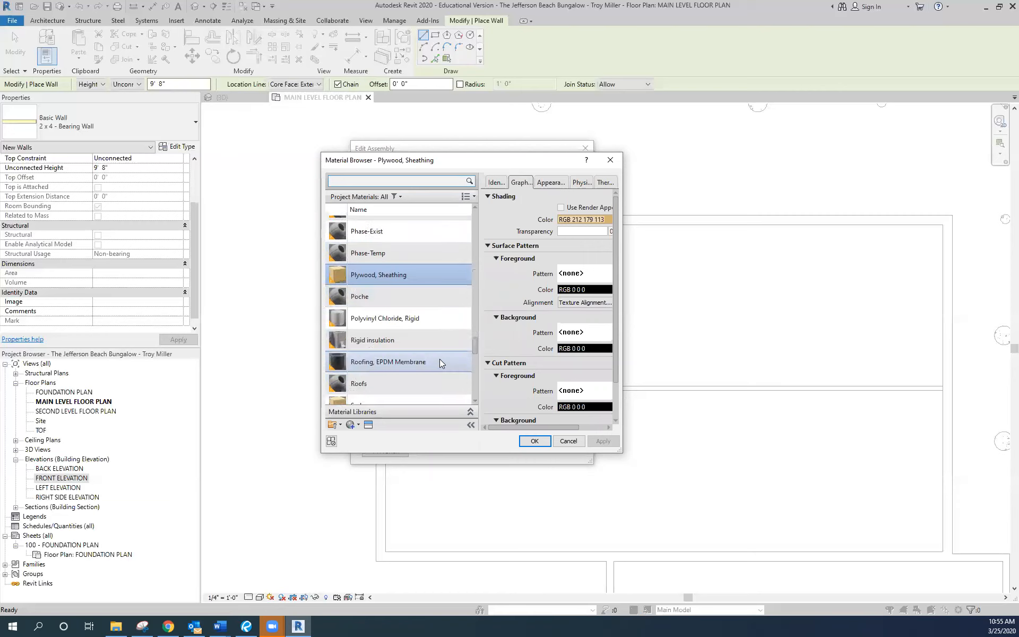
pyautogui.scroll(-4, 439, 359)
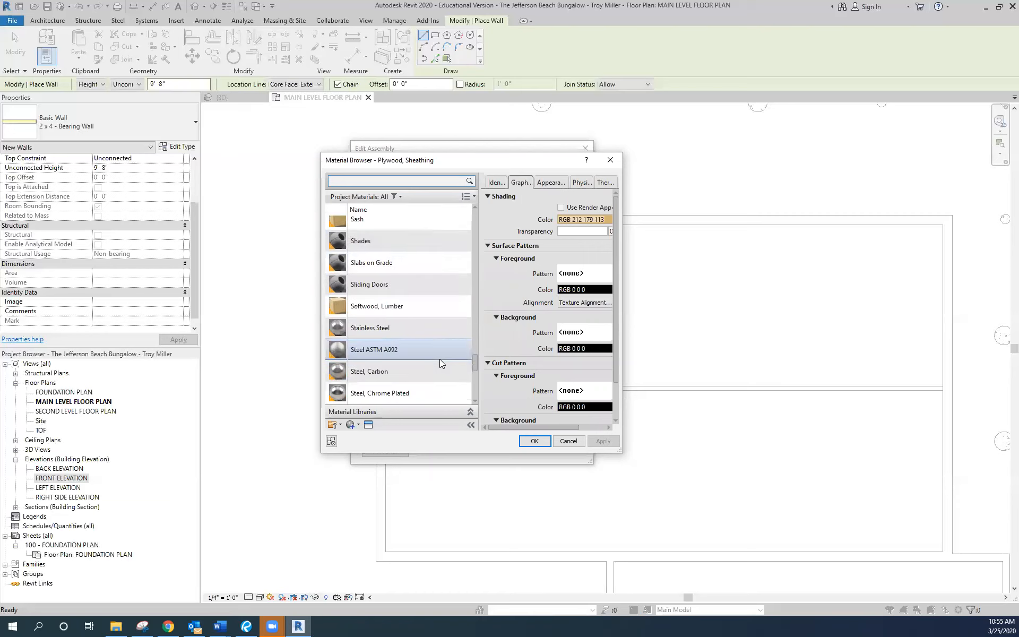
pyautogui.scroll(-3, 439, 358)
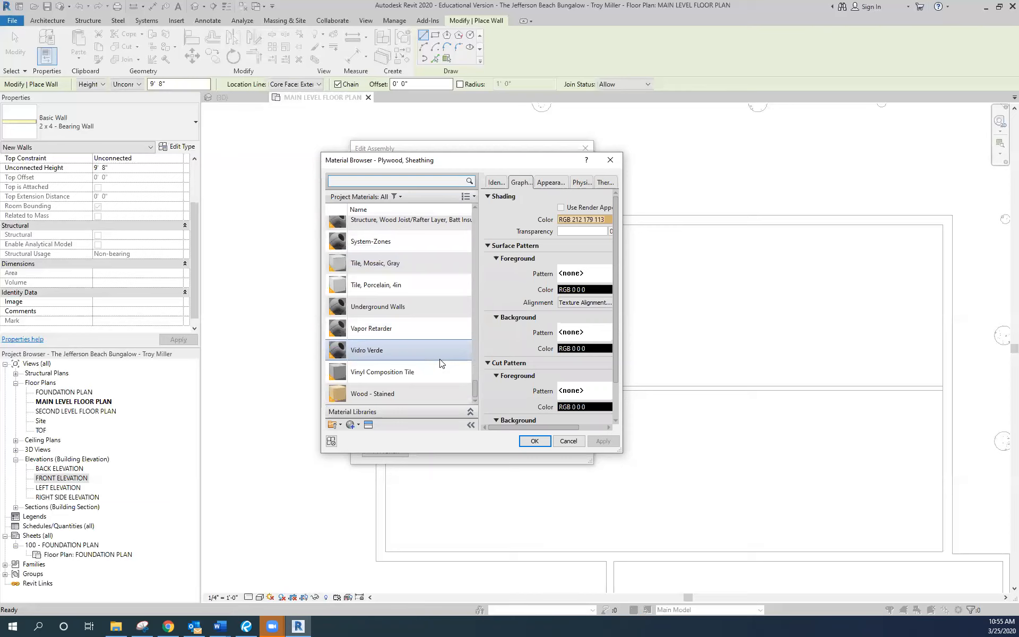
pyautogui.scroll(2, 431, 370)
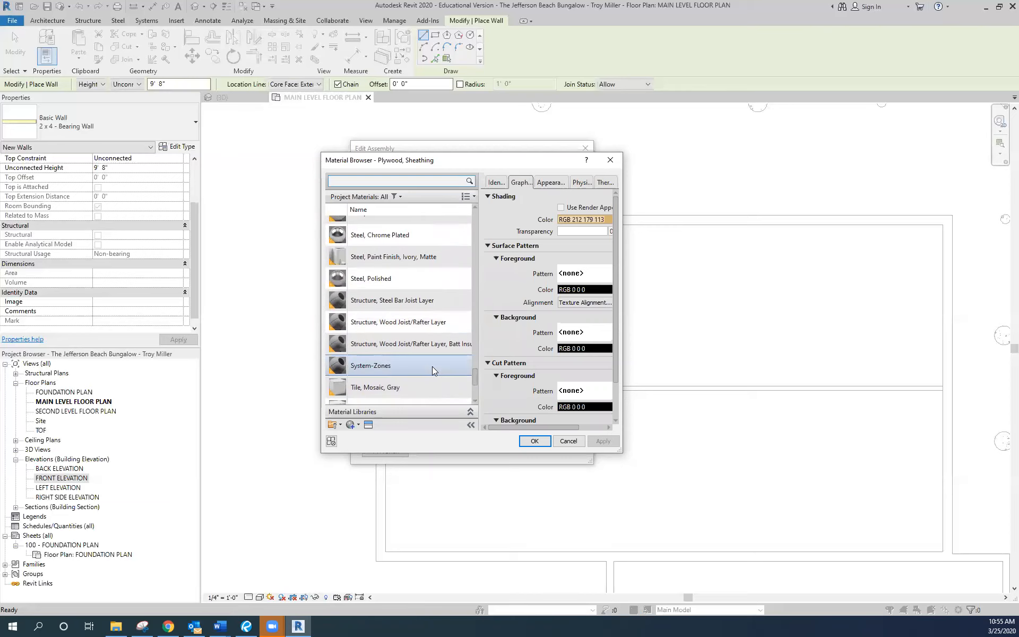
# - Leave the material selection without choosing a material and set the outermost Finish 1 [4] layer's thickness to 3/8"
pyautogui.scroll(2, 432, 366)
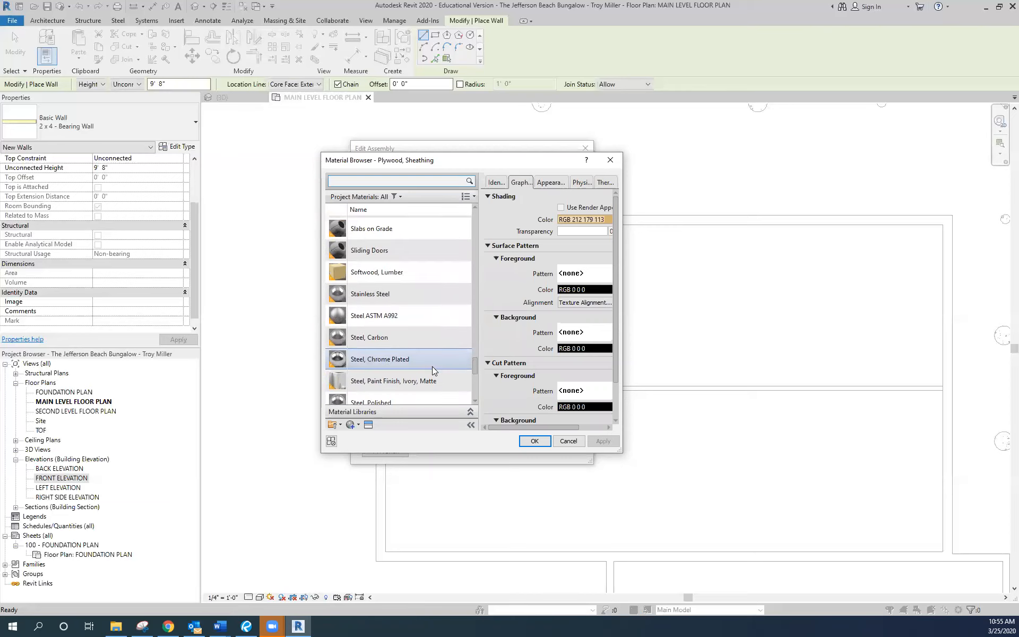
pyautogui.scroll(4, 431, 366)
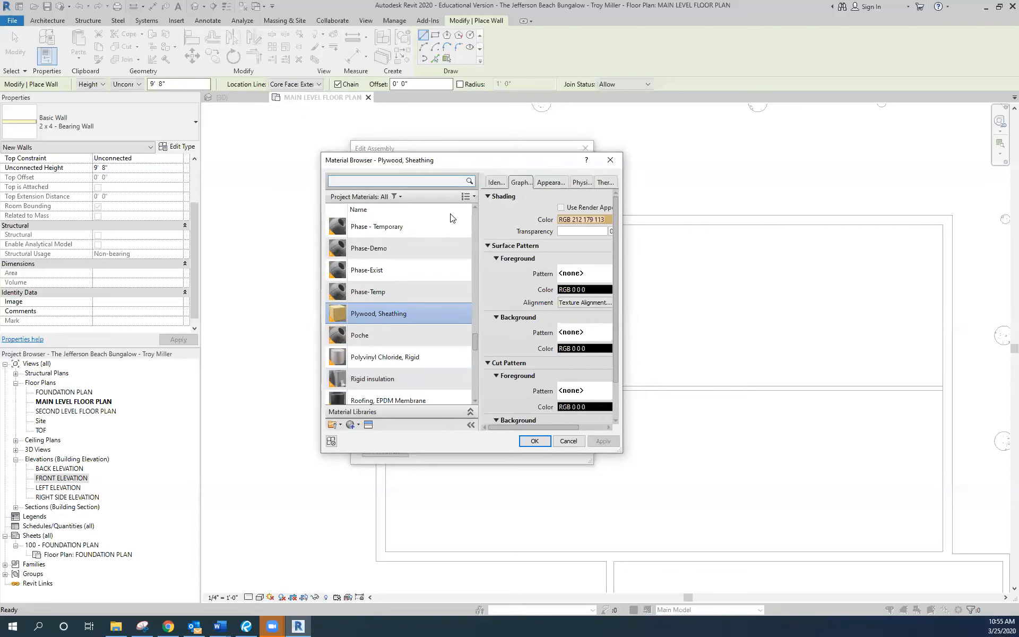
pyautogui.press('Escape')
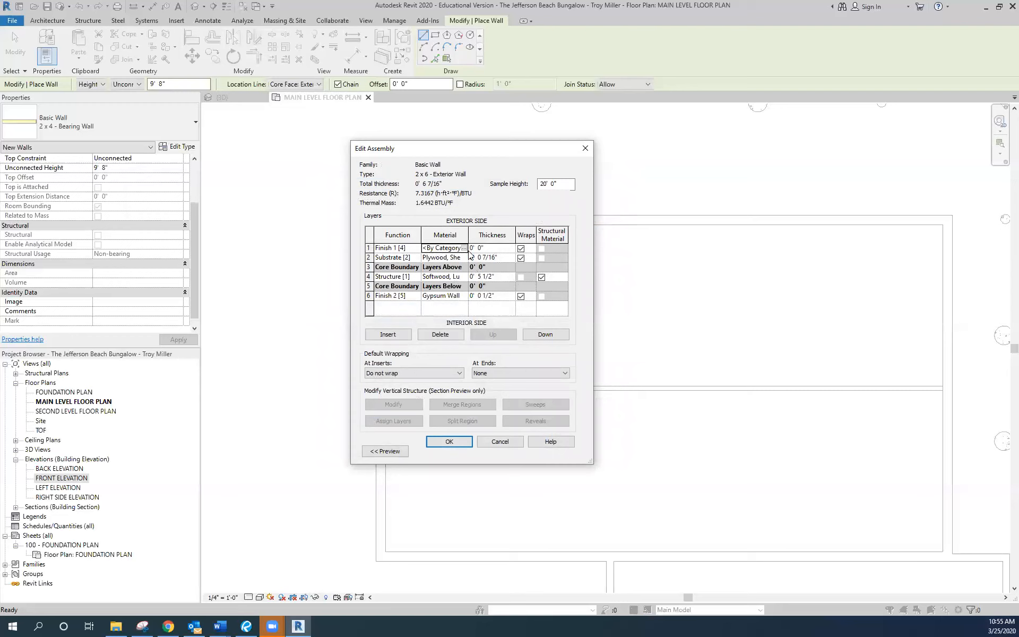
pyautogui.click(496, 250)
pyautogui.write('0 3/8')
# - Show the wall assembly preview as a section view and set the sample height to 4'
pyautogui.moveTo(464, 150); pyautogui.dragTo(593, 125)
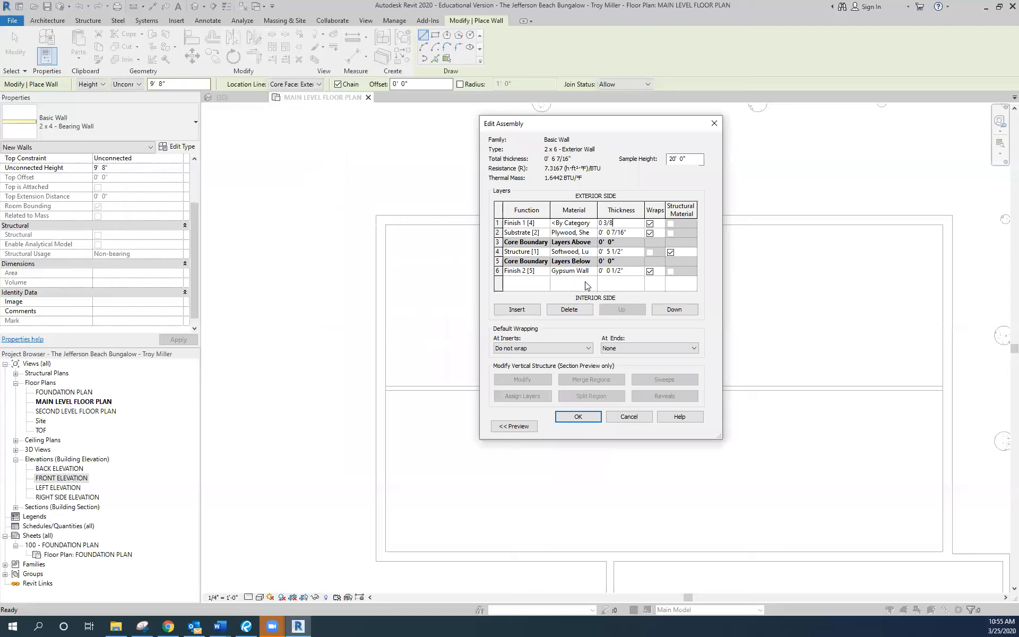
pyautogui.click(517, 427)
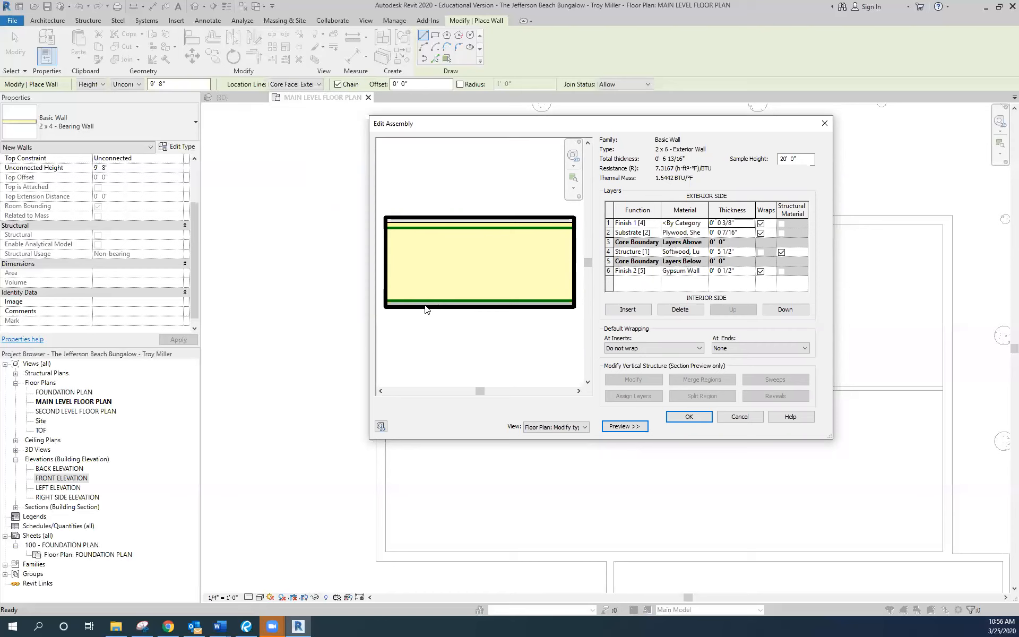
pyautogui.click(582, 427)
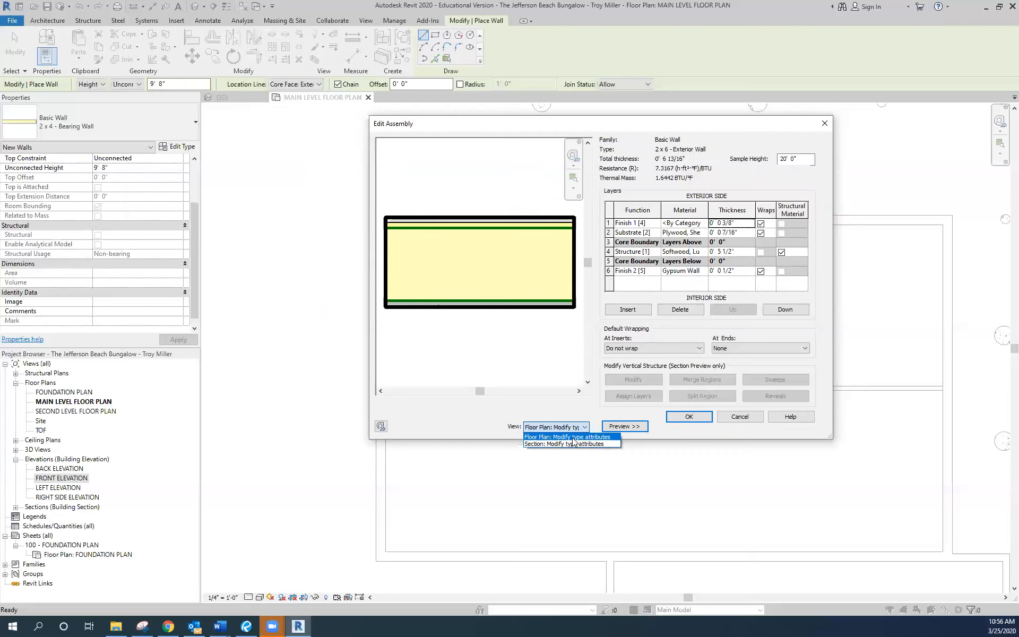
pyautogui.click(573, 444)
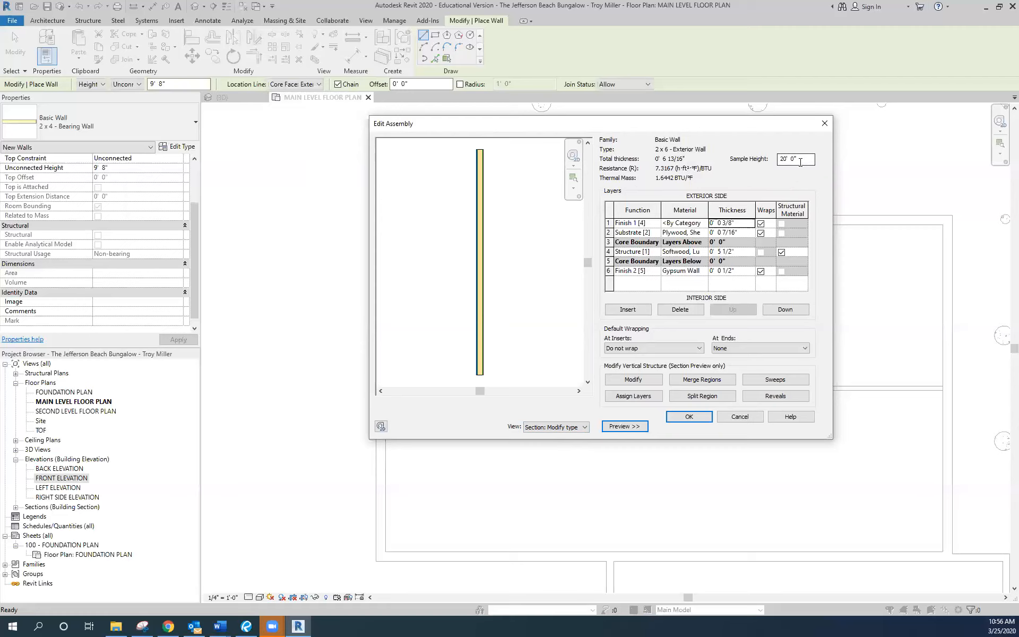
pyautogui.moveTo(800, 162); pyautogui.dragTo(778, 176)
pyautogui.write('4')
pyautogui.press('Tab')
pyautogui.scroll(5, 470, 380)
pyautogui.scroll(3, 496, 221)
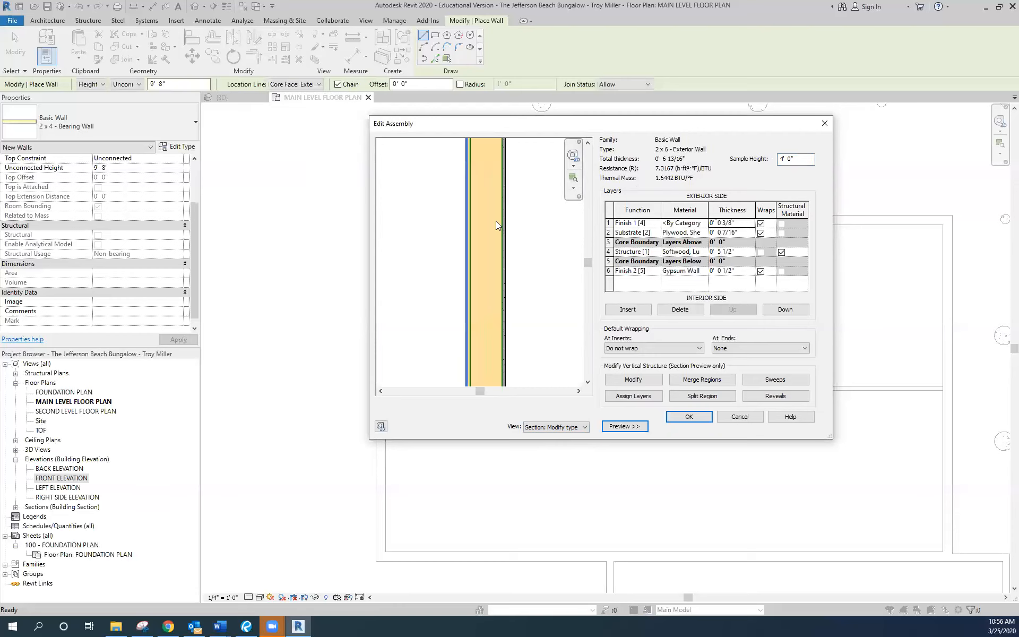
pyautogui.scroll(2, 498, 247)
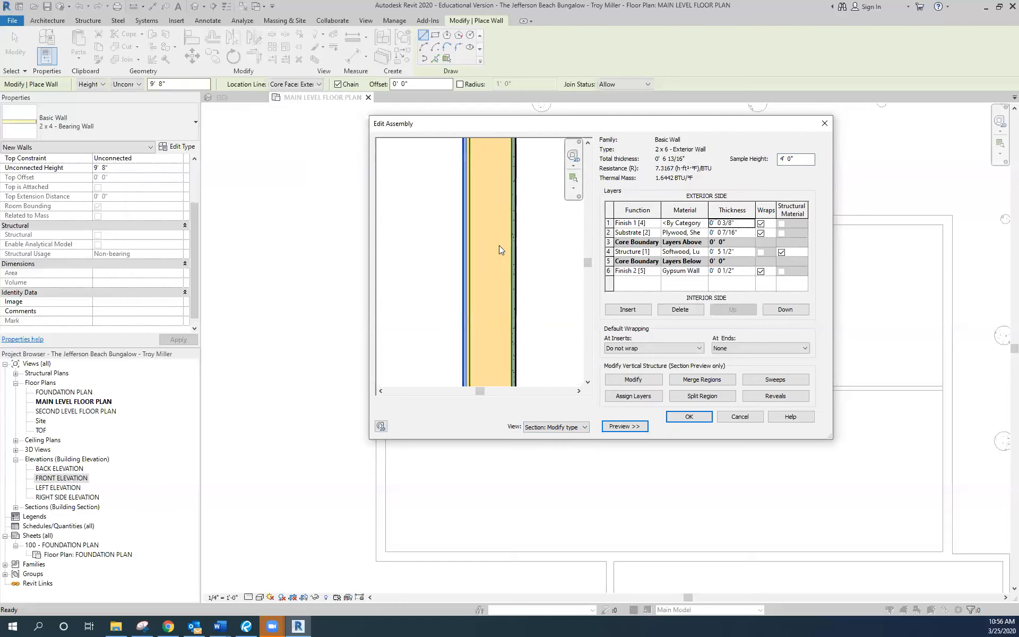
pyautogui.scroll(1, 537, 282)
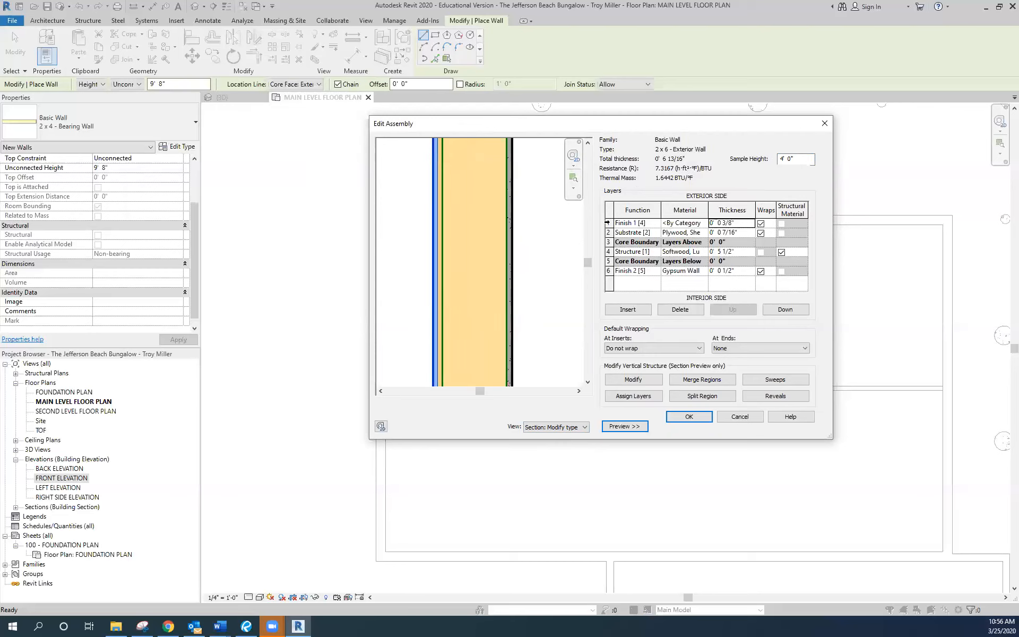
# - Highlight the finish, substrate and structure layers one by one in the section preview and accept the 2 x 6 - Exterior Wall type
pyautogui.click(609, 223)
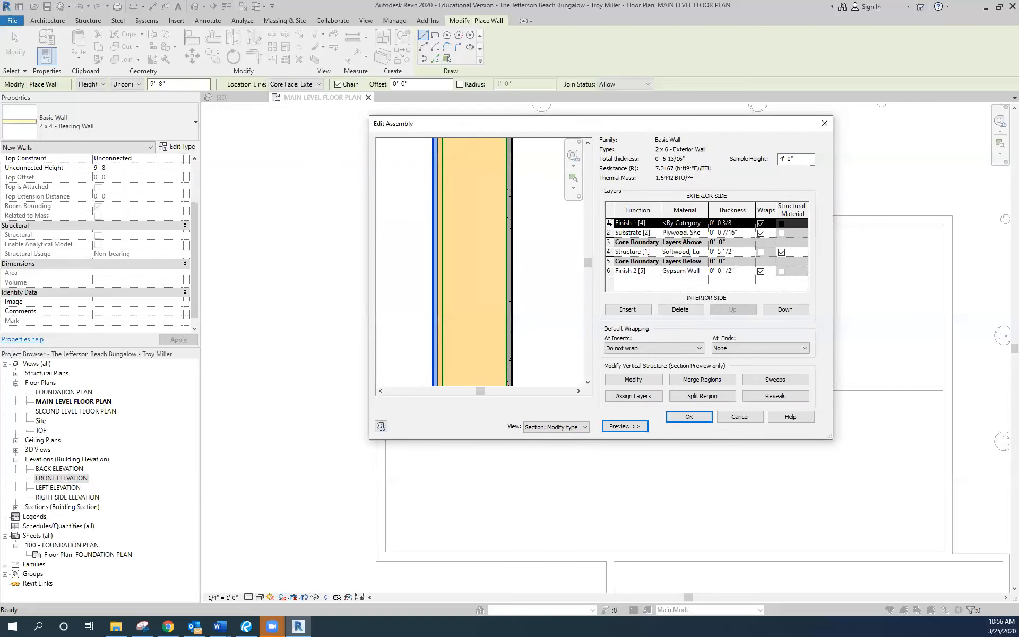
pyautogui.click(610, 232)
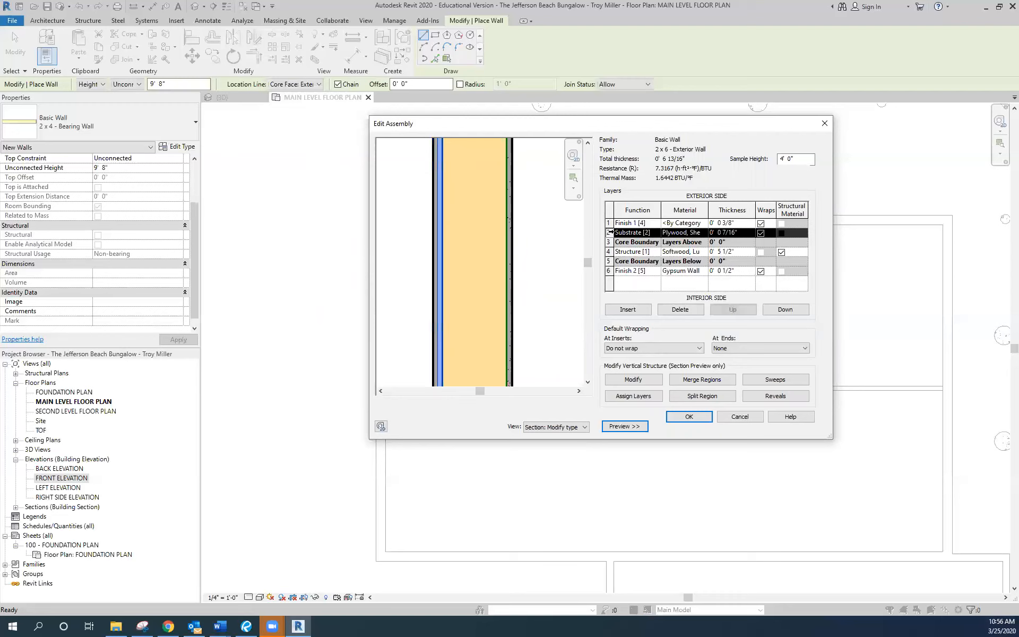
pyautogui.click(609, 252)
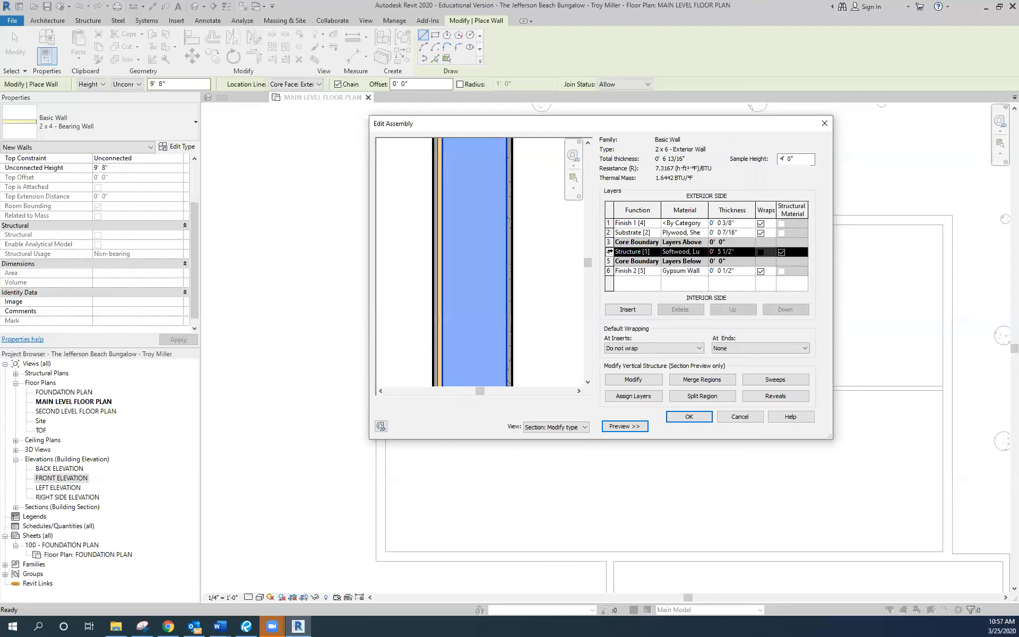
pyautogui.click(610, 270)
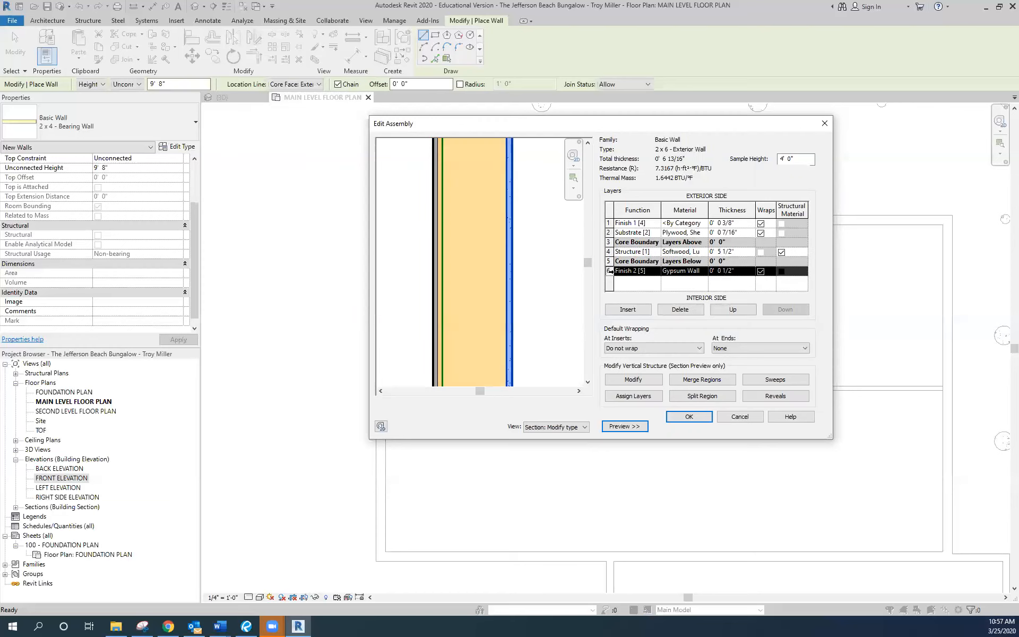
pyautogui.click(691, 416)
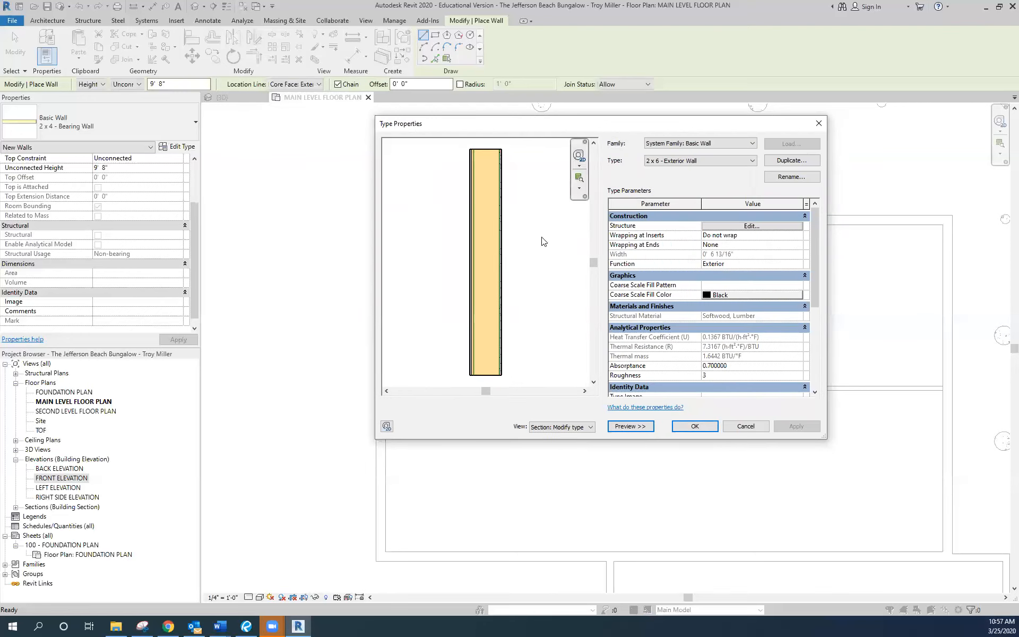
pyautogui.click(695, 427)
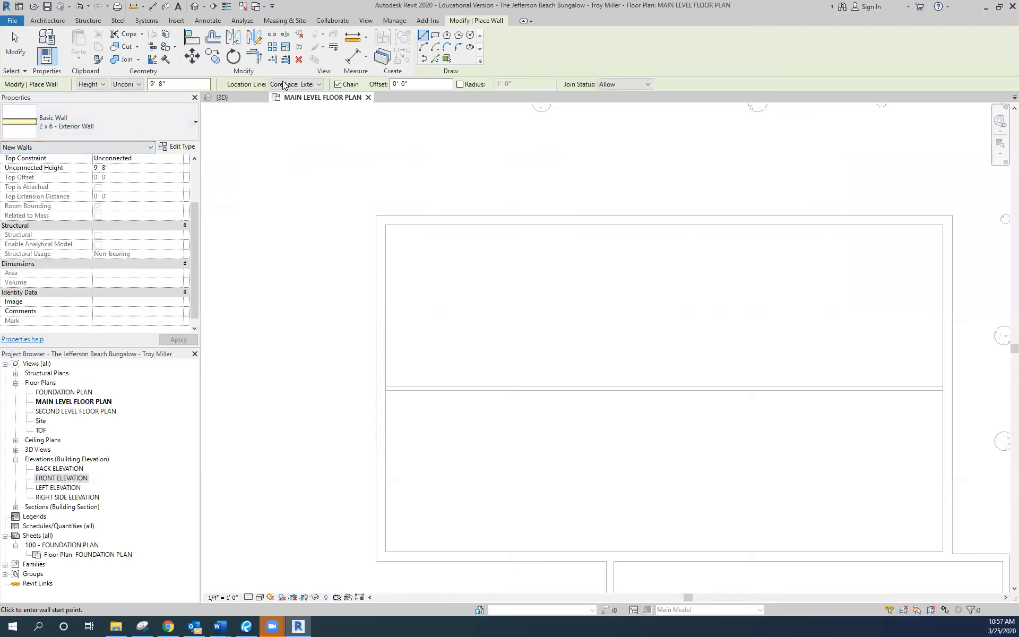
# - Keep the location line at Core Face: Exterior and set the new walls' unconnected height to 9' 1 1/8"
pyautogui.click(318, 84)
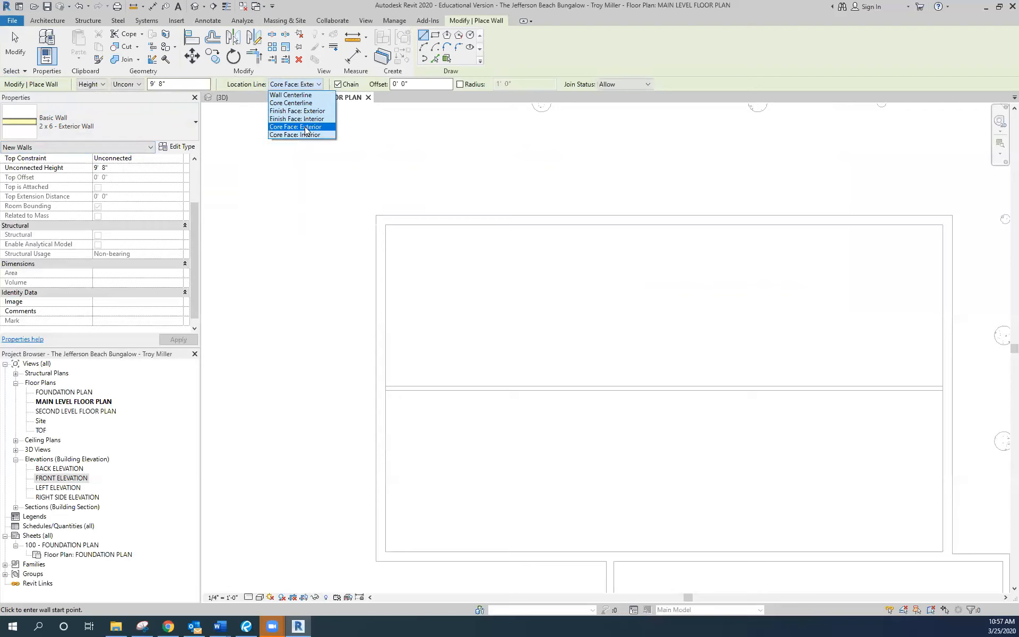
pyautogui.click(301, 86)
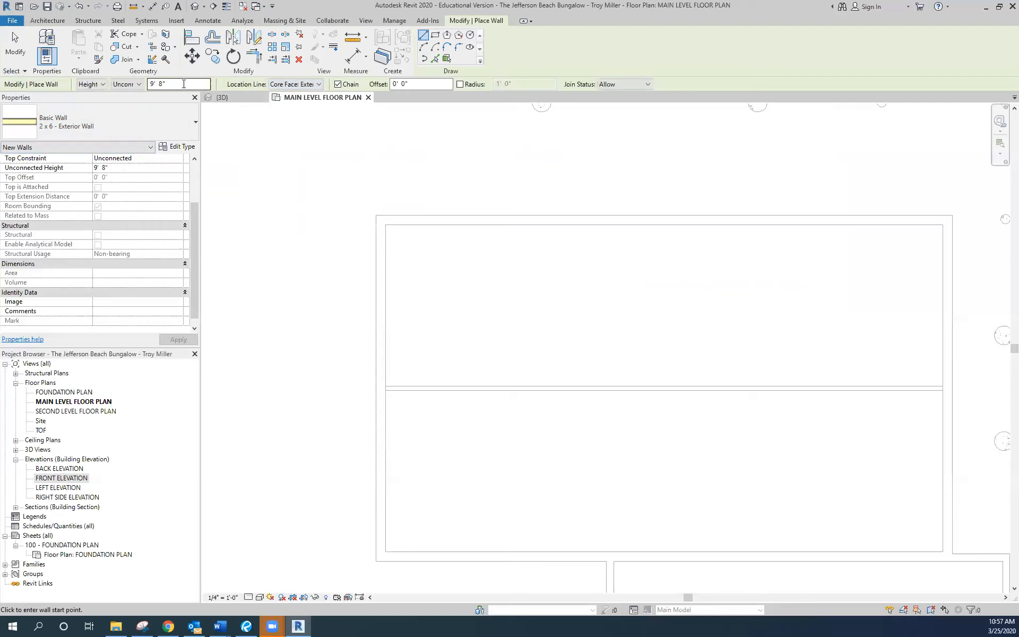
pyautogui.click(184, 84)
pyautogui.write('9 1 1/')
pyautogui.press('Return')
# - Draw the upper exterior wall along the foundation's outer edge from the main block's upper-left corner to its upper-right corner
pyautogui.scroll(5, 377, 216)
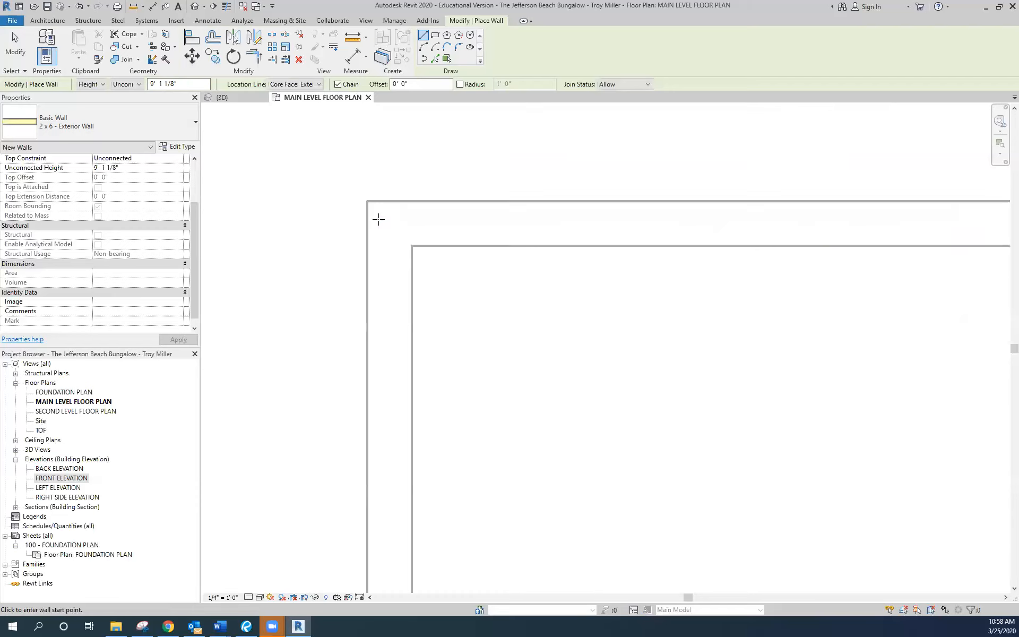
pyautogui.scroll(2, 378, 219)
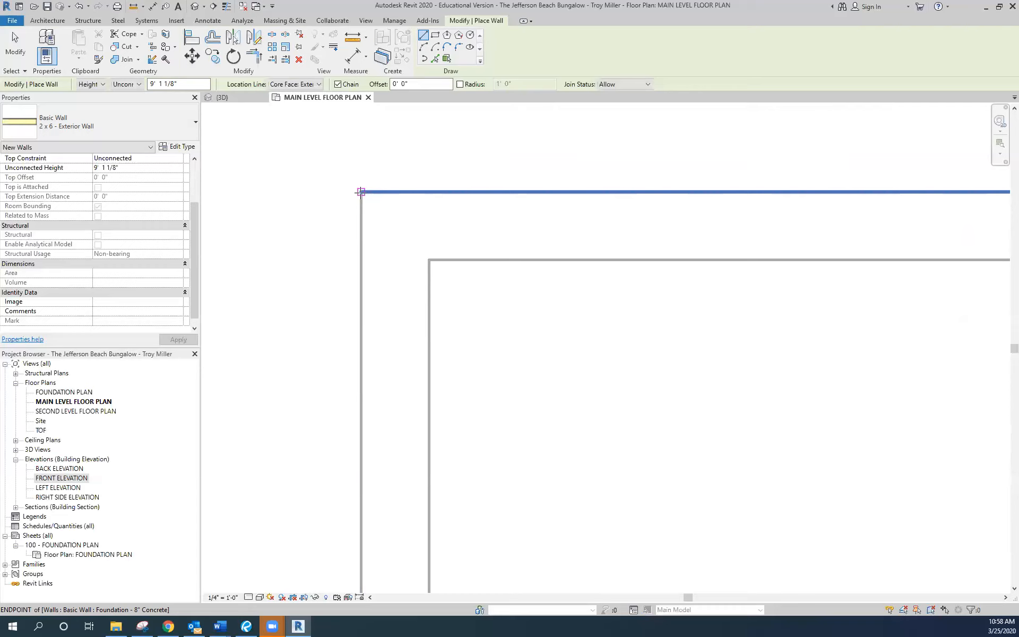
pyautogui.click(361, 192)
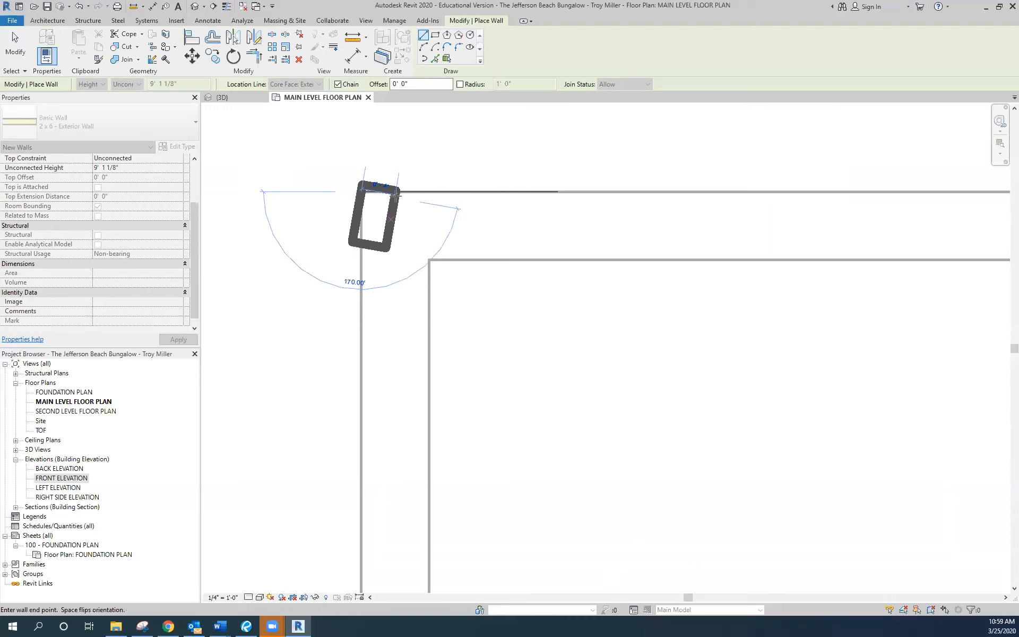
pyautogui.scroll(-3, 397, 193)
pyautogui.scroll(-2, 398, 193)
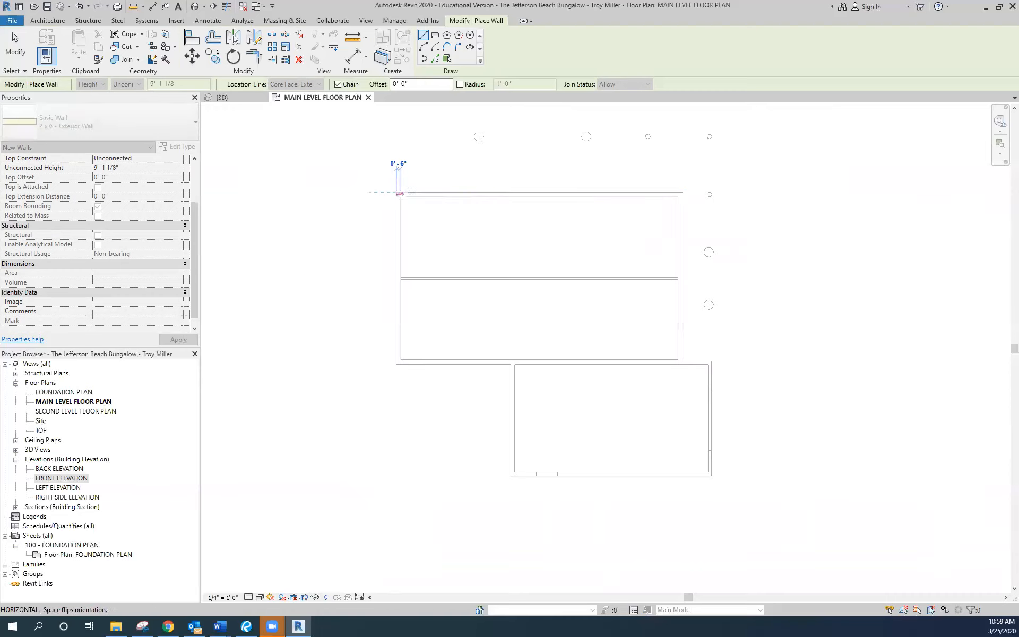
pyautogui.scroll(4, 681, 192)
pyautogui.scroll(5, 681, 192)
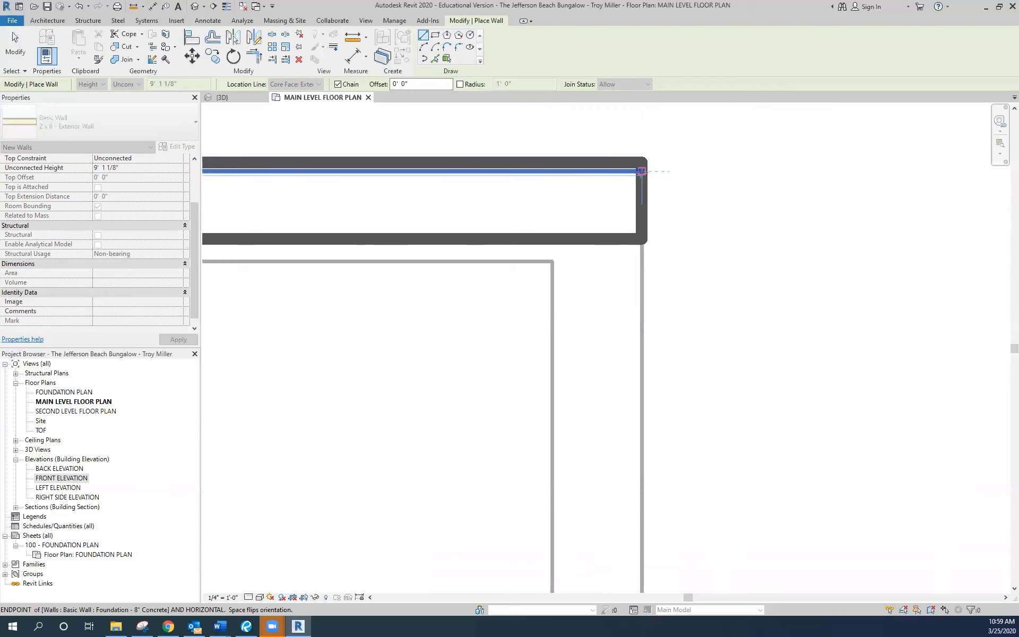
pyautogui.click(641, 171)
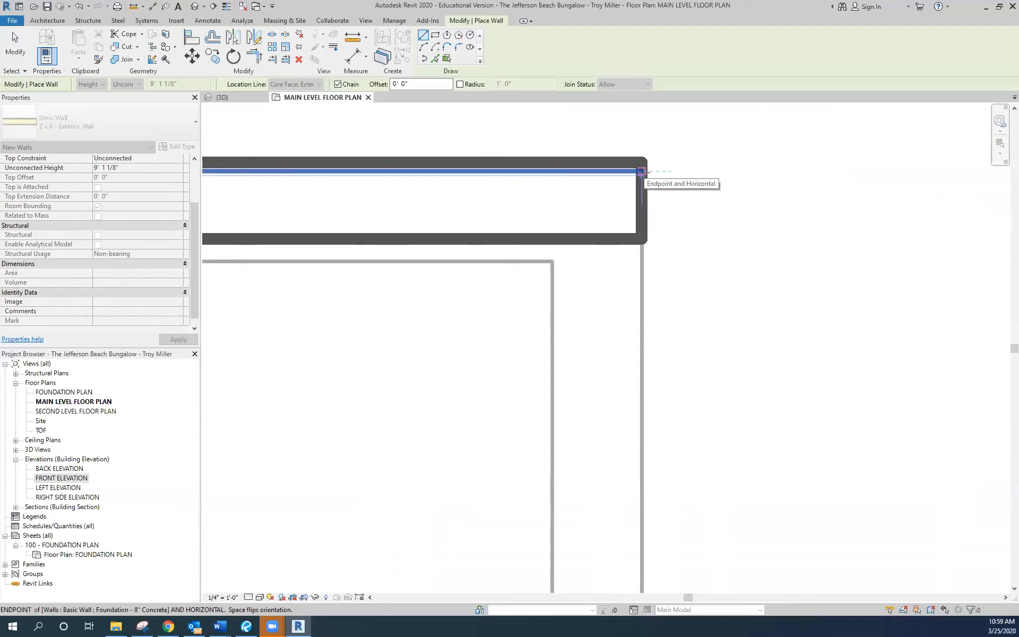
# - Continue the exterior wall down the main block's right side to the foundation endpoint at its lower-right corner
pyautogui.scroll(-5, 640, 171)
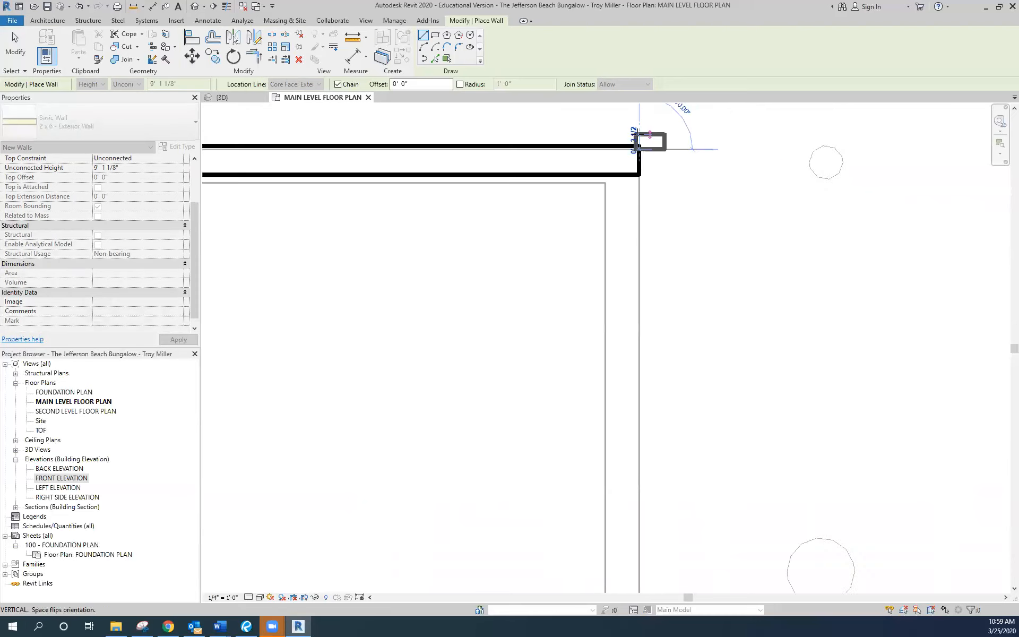
pyautogui.scroll(-4, 633, 220)
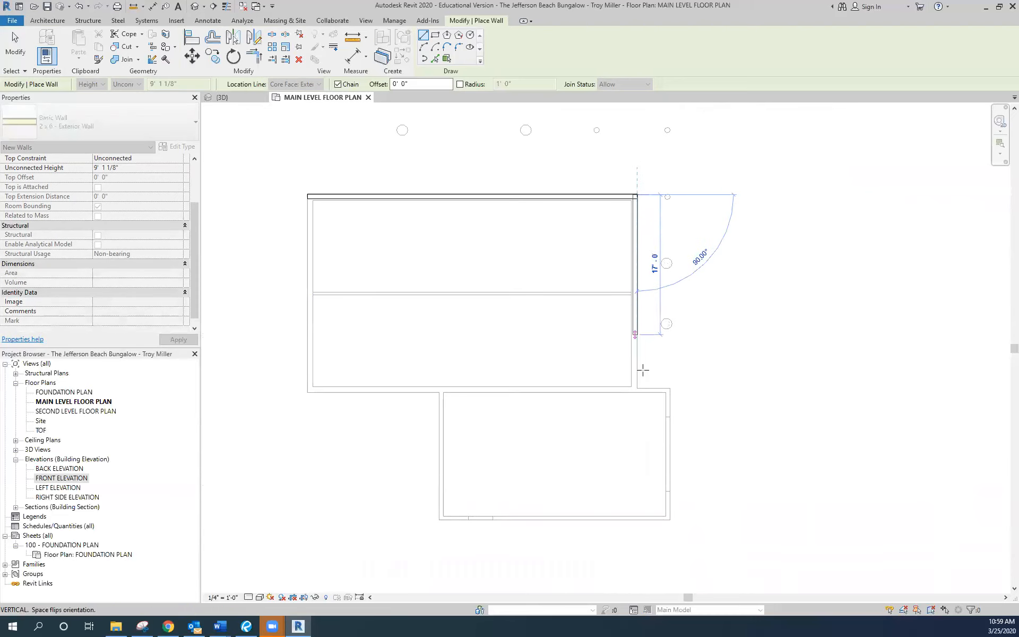
pyautogui.scroll(5, 638, 397)
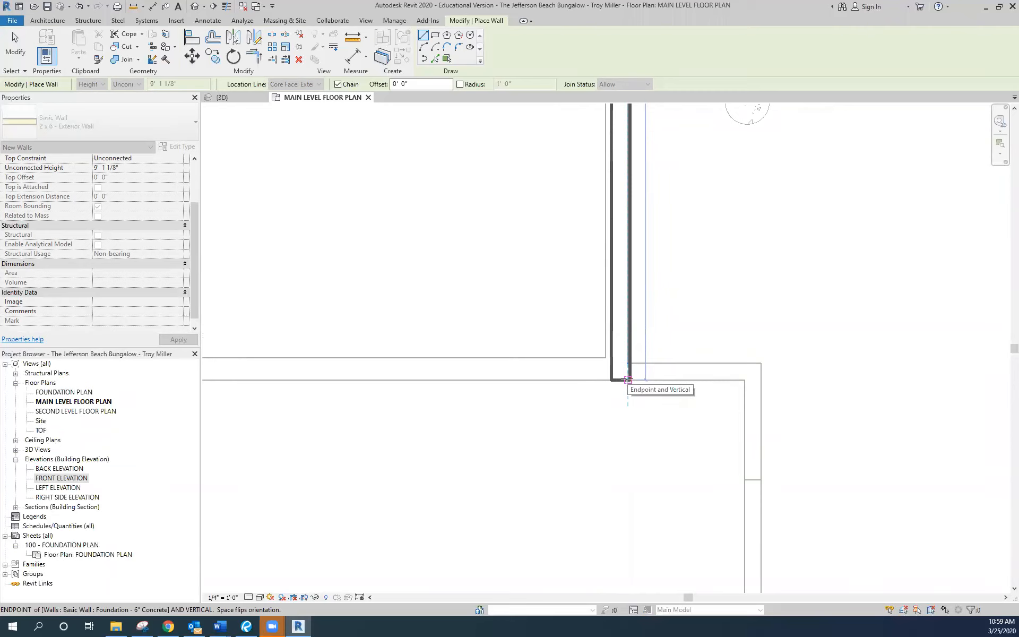
pyautogui.click(628, 378)
# - Continue the exterior wall along the main block's lower side to the outer lower-left foundation corner
pyautogui.scroll(-5, 632, 379)
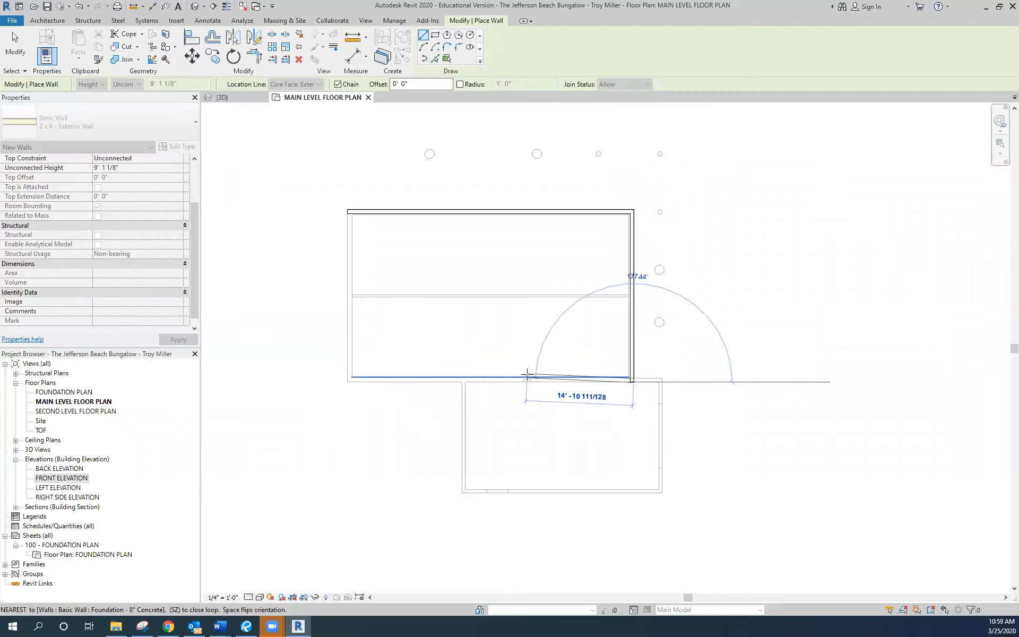
pyautogui.scroll(2, 348, 381)
pyautogui.scroll(5, 348, 380)
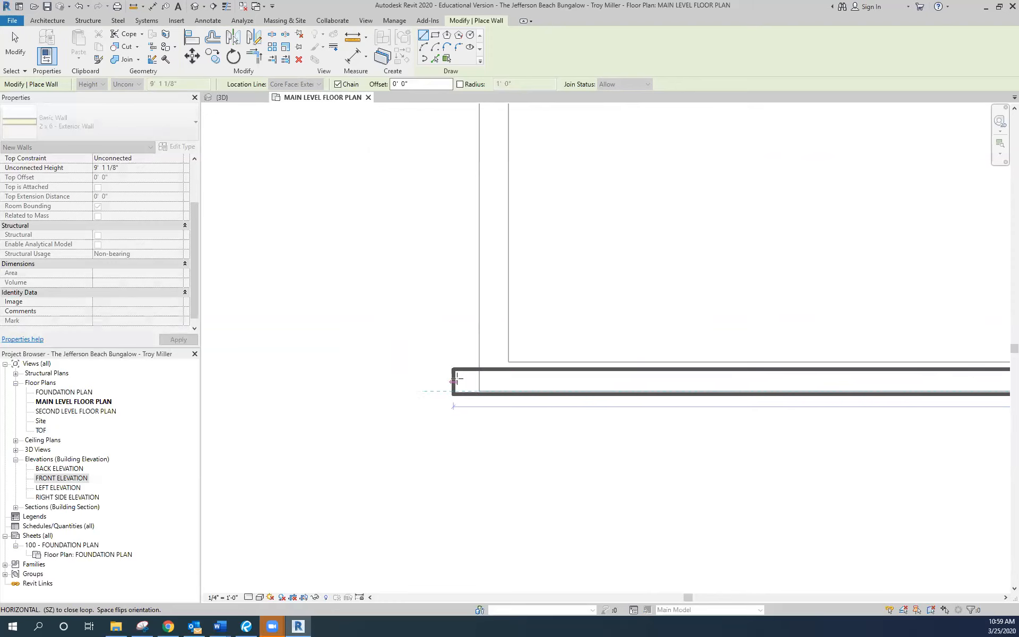
pyautogui.click(479, 391)
# - Close the wall loop up the left side to the first wall's starting endpoint and show the model in the 3D view
pyautogui.scroll(-3, 475, 417)
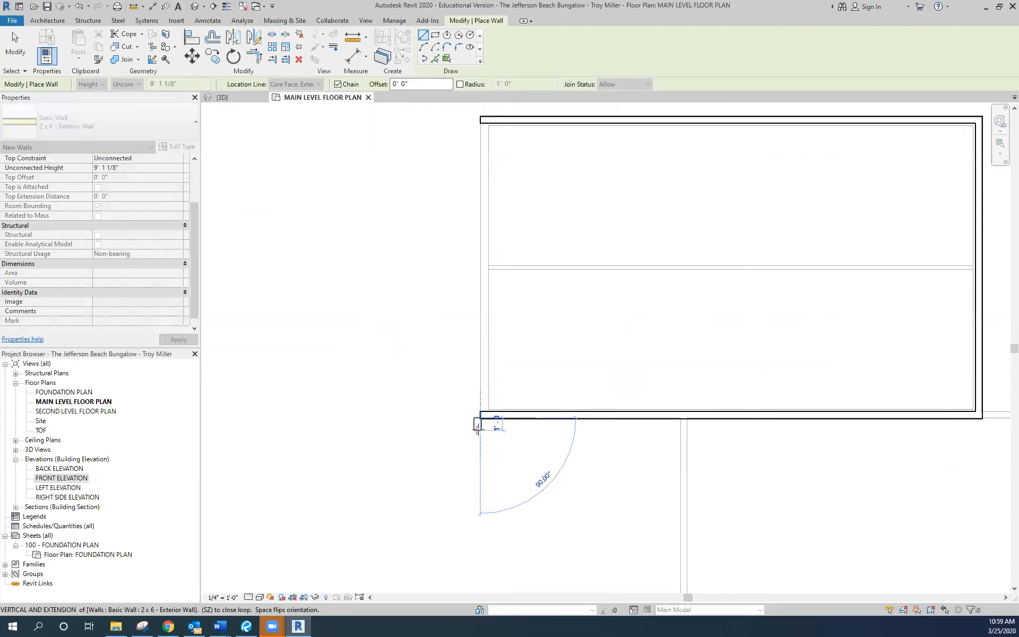
pyautogui.scroll(4, 477, 208)
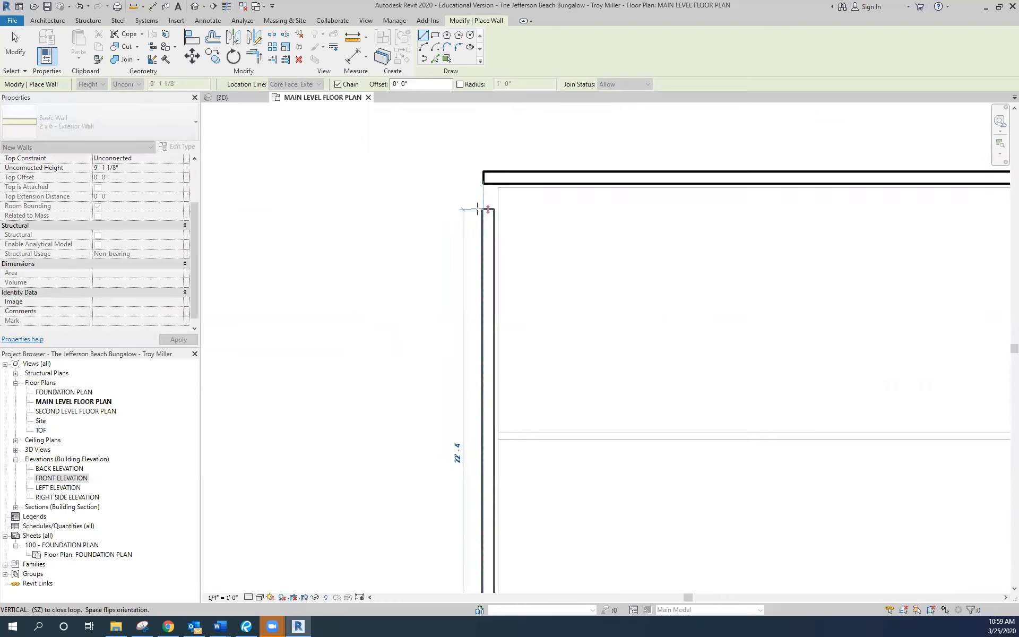
pyautogui.scroll(2, 477, 208)
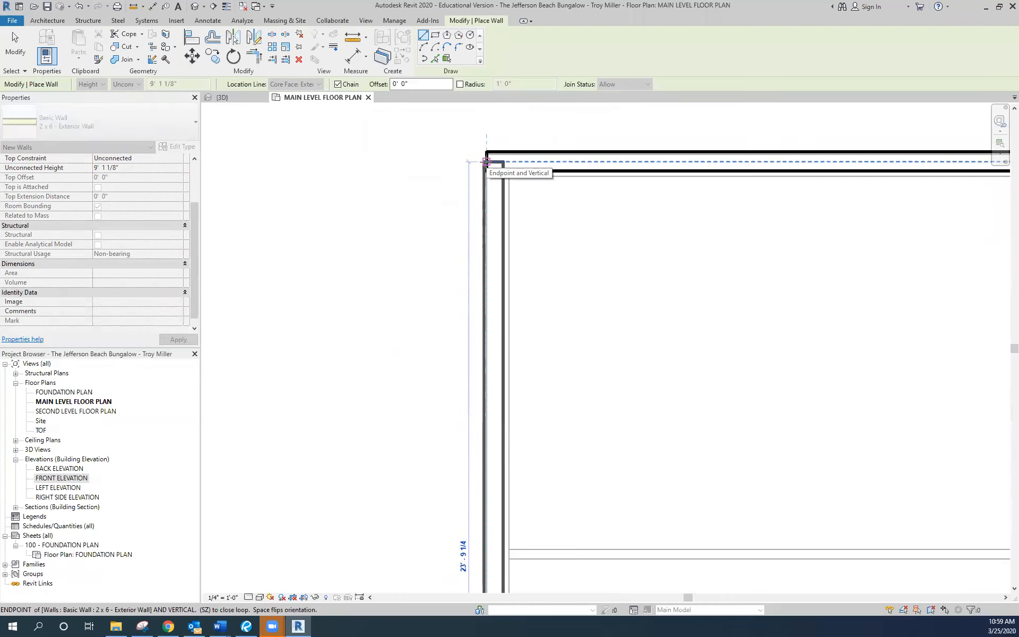
pyautogui.click(486, 160)
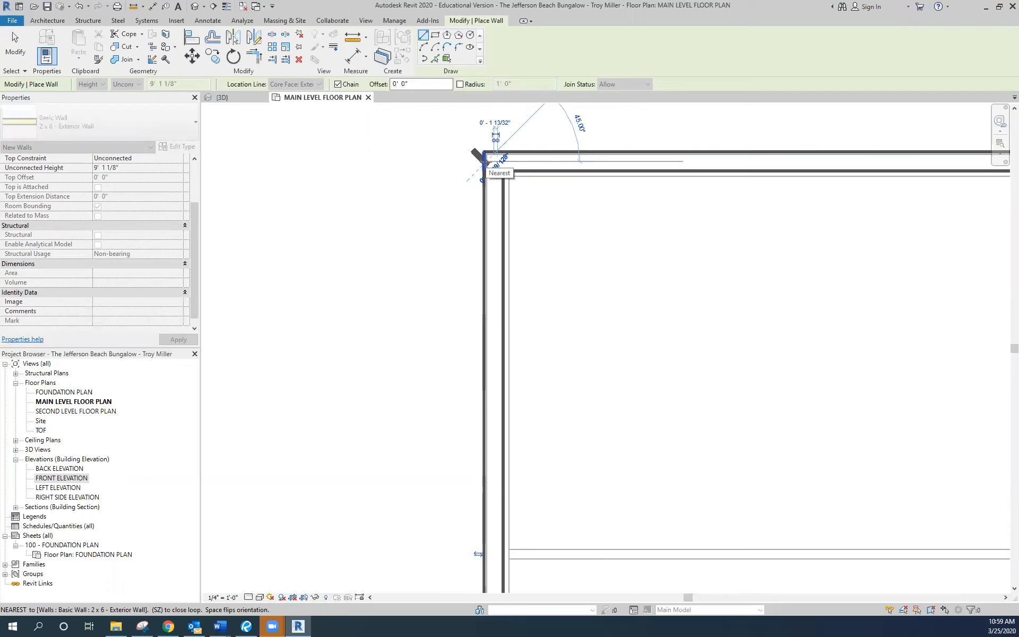
pyautogui.press('Escape')
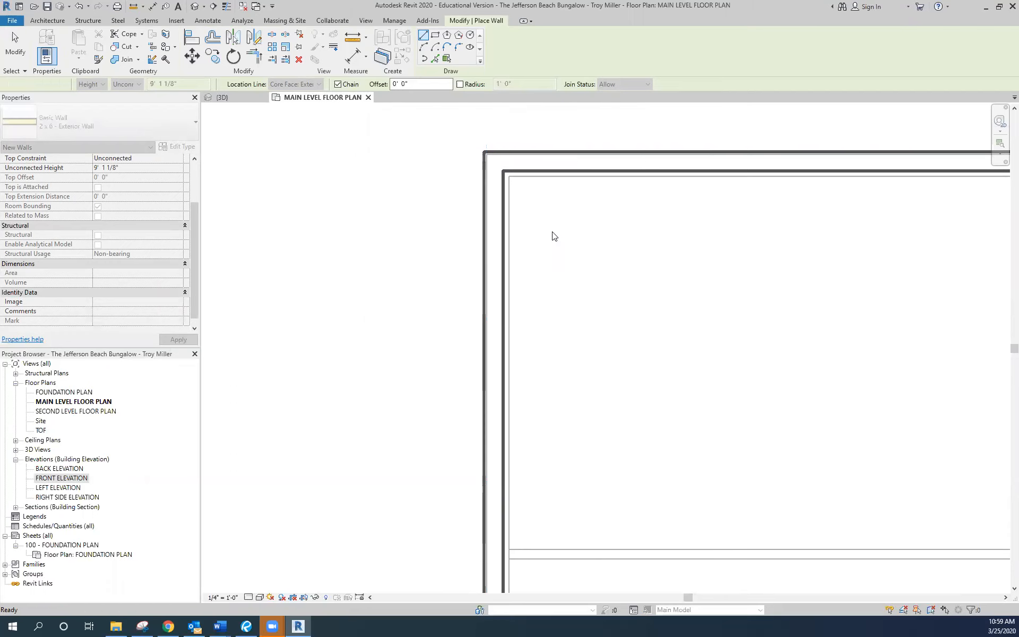
pyautogui.click(236, 98)
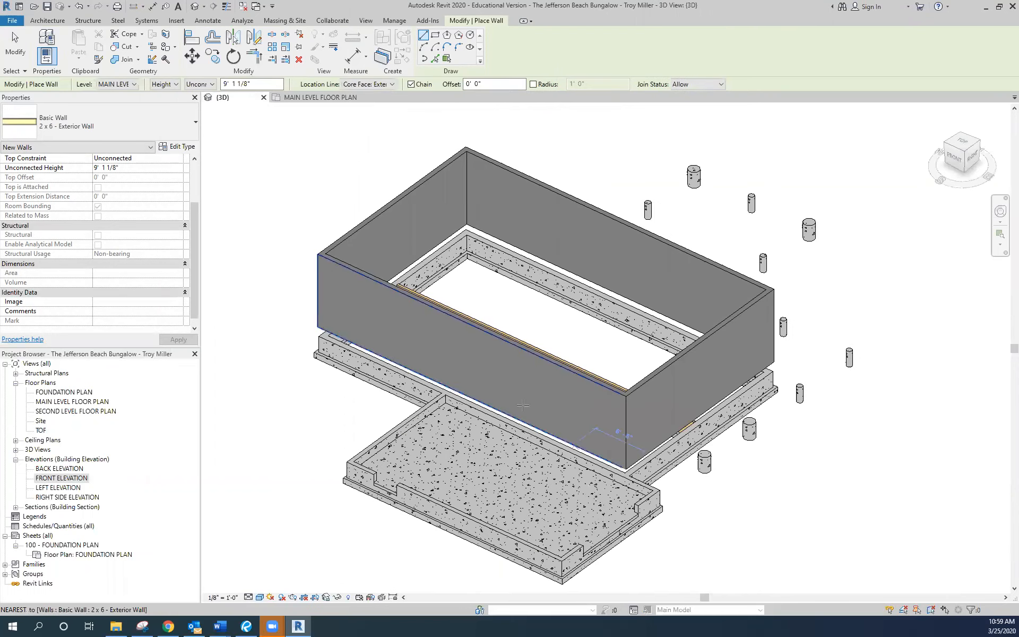
# - Inspect in 3D how the exterior walls sit above the foundation walls and the garage slab
pyautogui.keyDown('shift'); pyautogui.moveTo(741, 478); pyautogui.dragTo(789, 438, button='middle'); pyautogui.keyUp('shift')
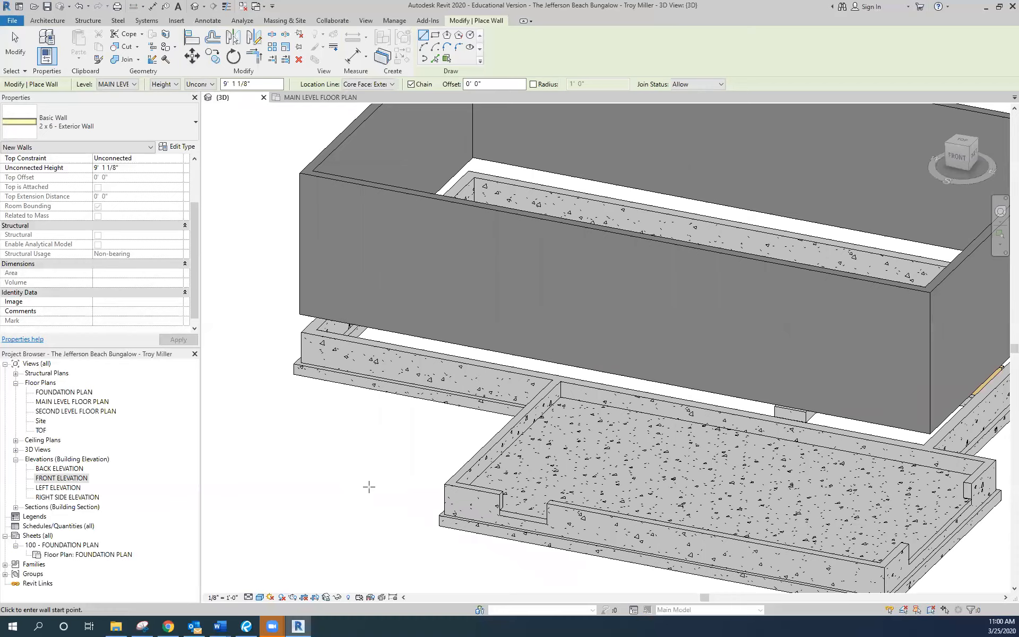
pyautogui.keyDown('shift'); pyautogui.moveTo(369, 484); pyautogui.dragTo(412, 359, button='middle'); pyautogui.keyUp('shift')
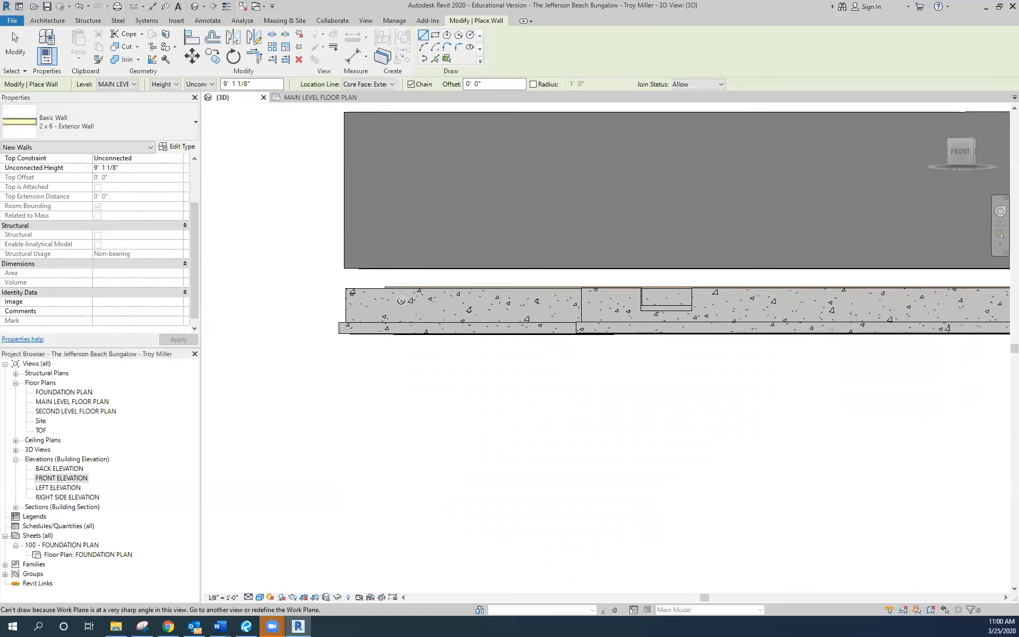
pyautogui.keyDown('shift'); pyautogui.moveTo(527, 381); pyautogui.dragTo(454, 468, button='middle'); pyautogui.keyUp('shift')
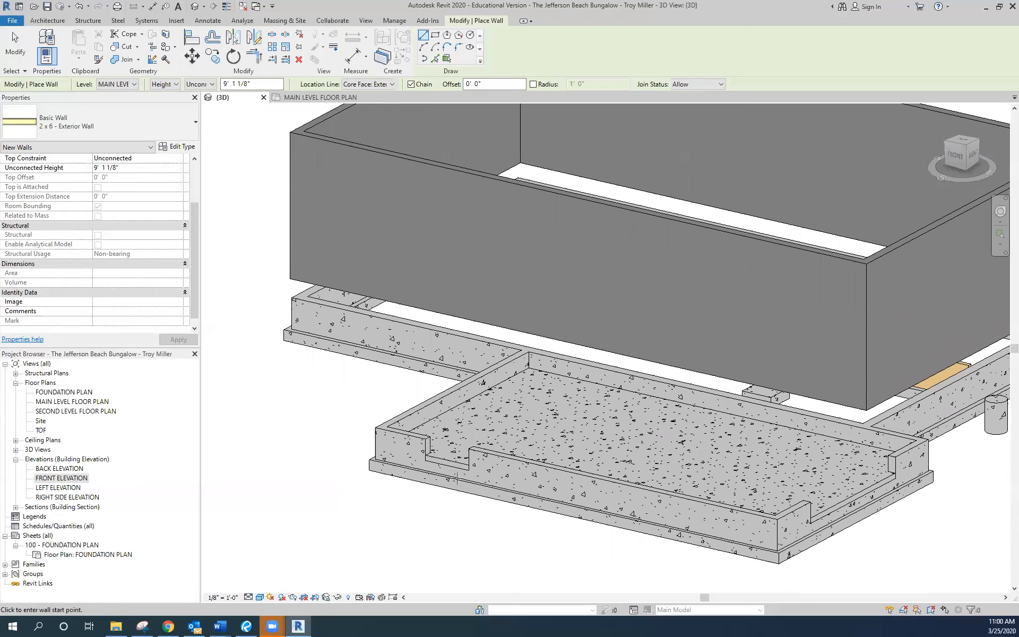
pyautogui.scroll(-2, 459, 475)
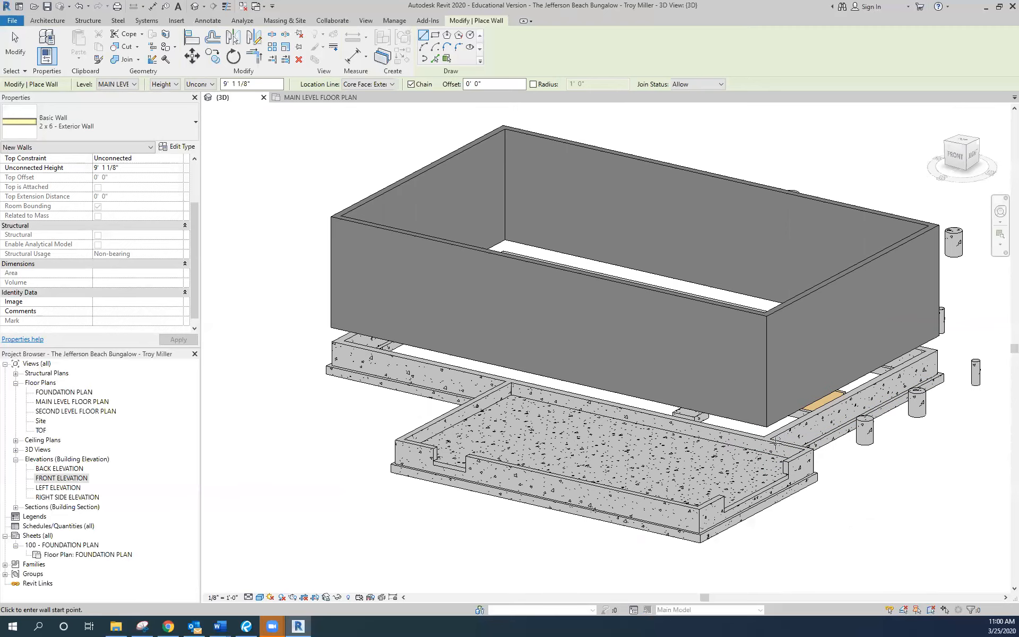
pyautogui.scroll(2, 775, 442)
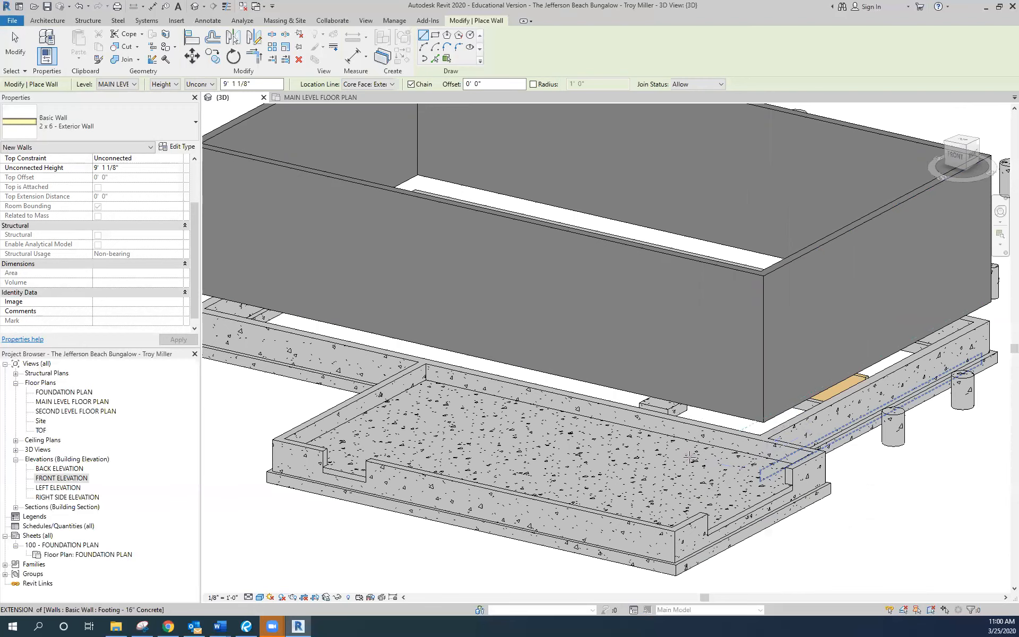
pyautogui.scroll(-2, 551, 443)
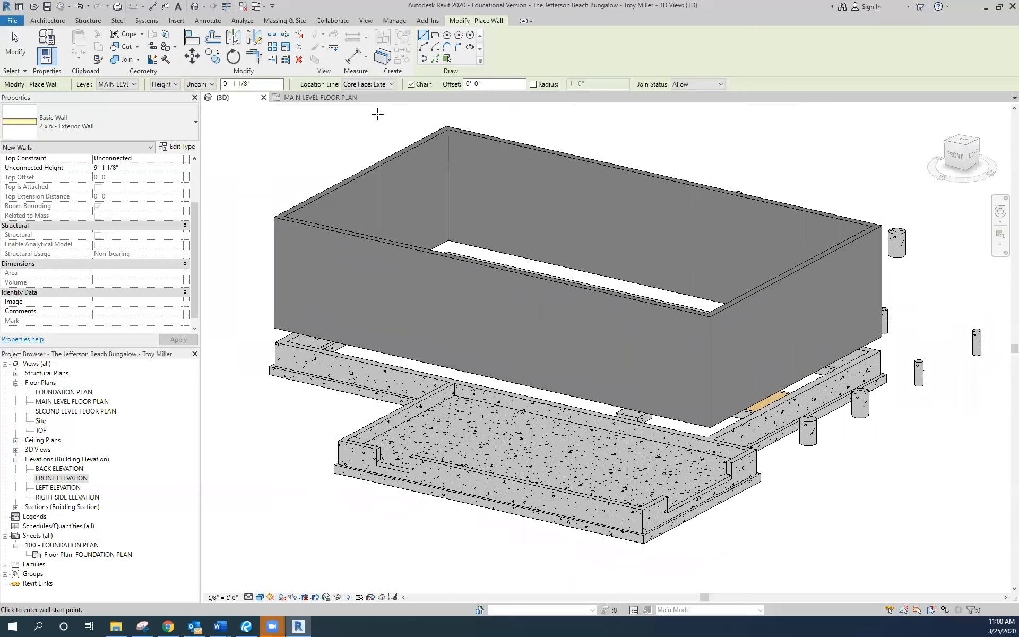
# - Return to the main level floor plan and bring the upper exterior wall into view
pyautogui.click(308, 98)
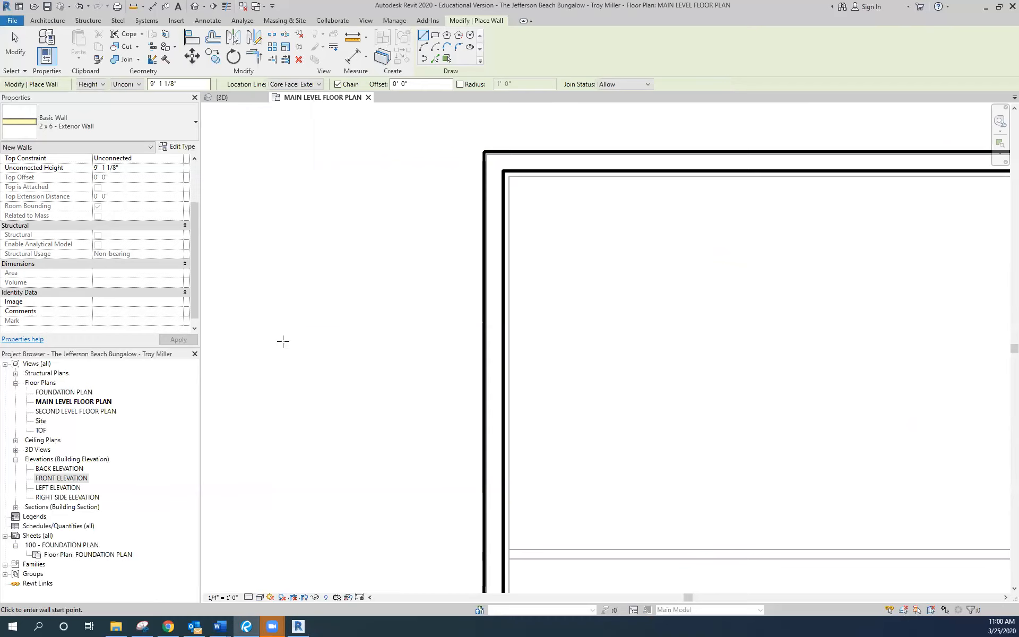
pyautogui.scroll(-3, 247, 349)
pyautogui.scroll(-1, 247, 349)
pyautogui.scroll(2, 755, 295)
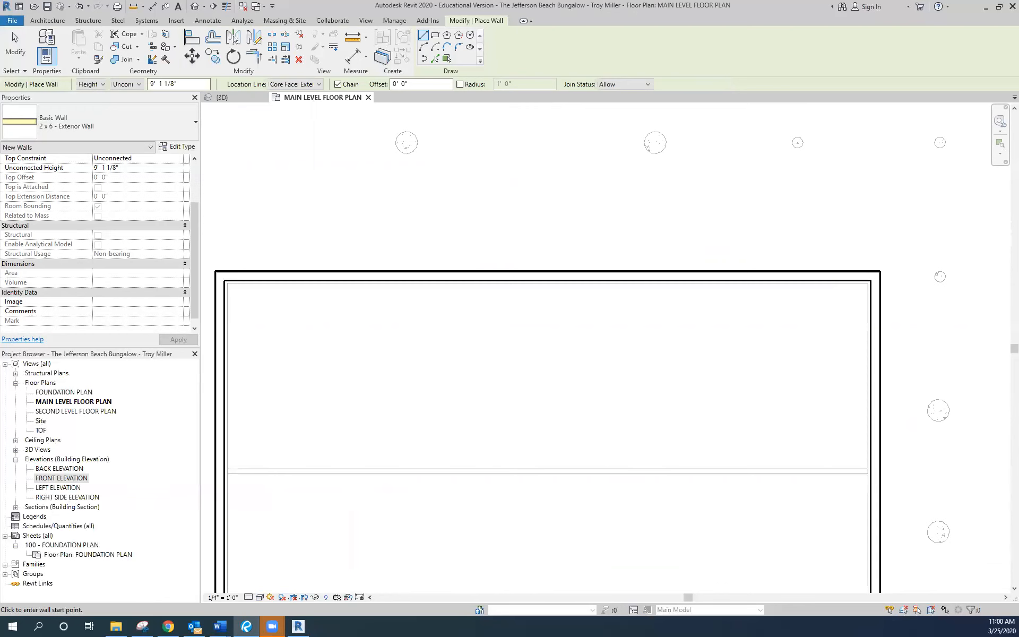
# - Switch to Bluebeam Revu and examine the top-of-wall heights and step location on the deck-side wall near Bedroom #2
pyautogui.moveTo(0, 70); pyautogui.dragTo(488, 70)
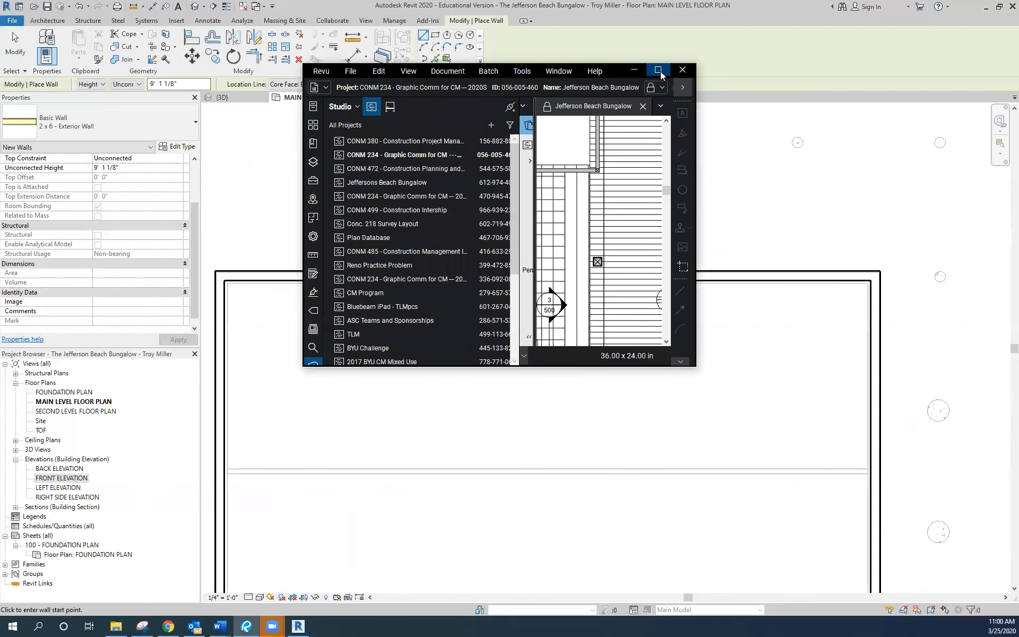
pyautogui.click(660, 70)
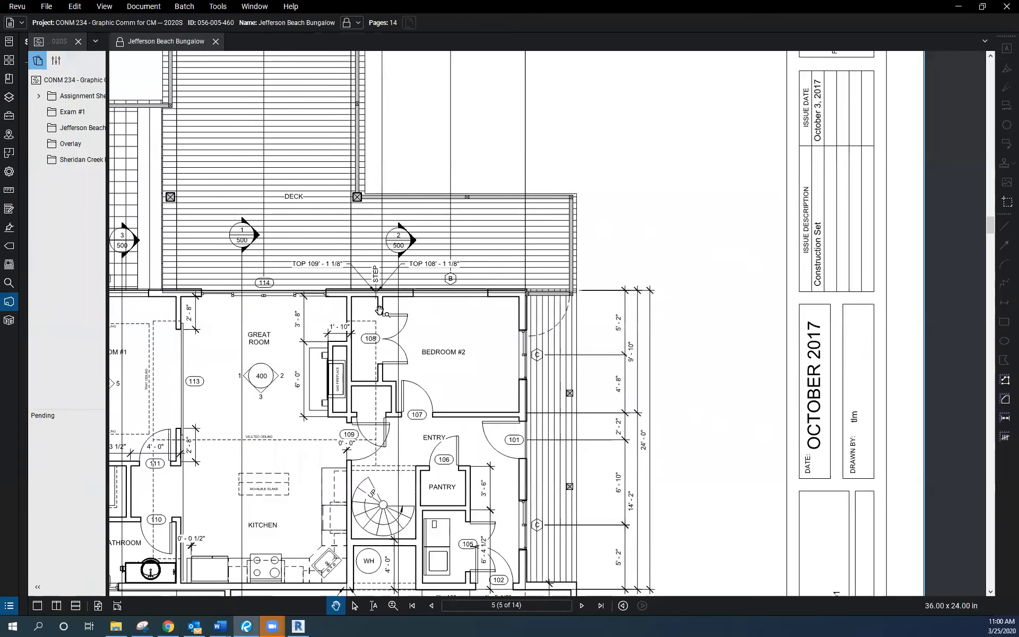
pyautogui.scroll(4, 432, 271)
pyautogui.scroll(2, 268, 336)
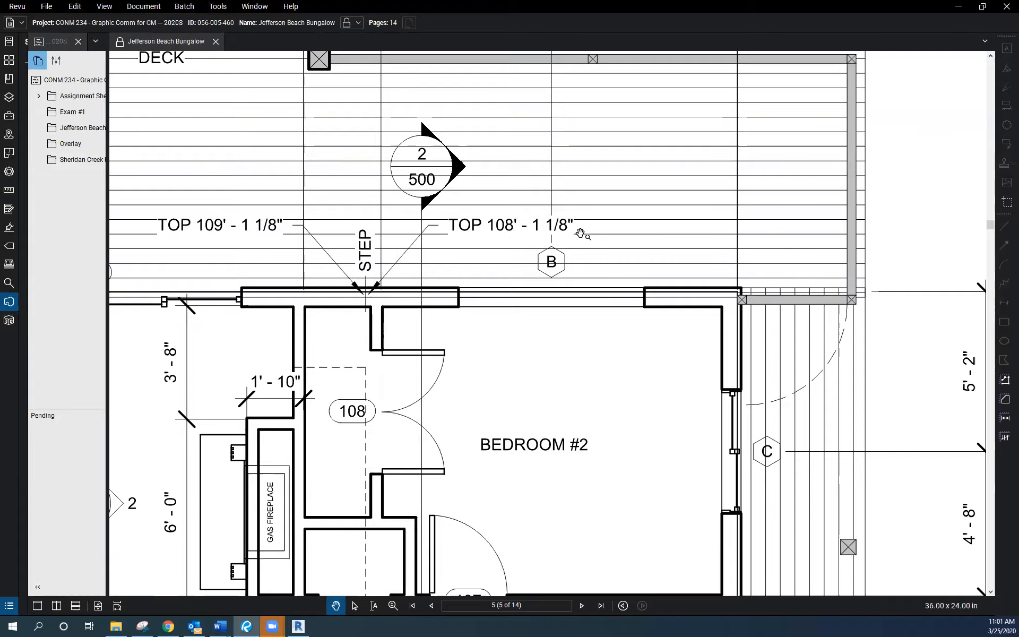
pyautogui.scroll(-3, 580, 233)
pyautogui.scroll(-3, 595, 205)
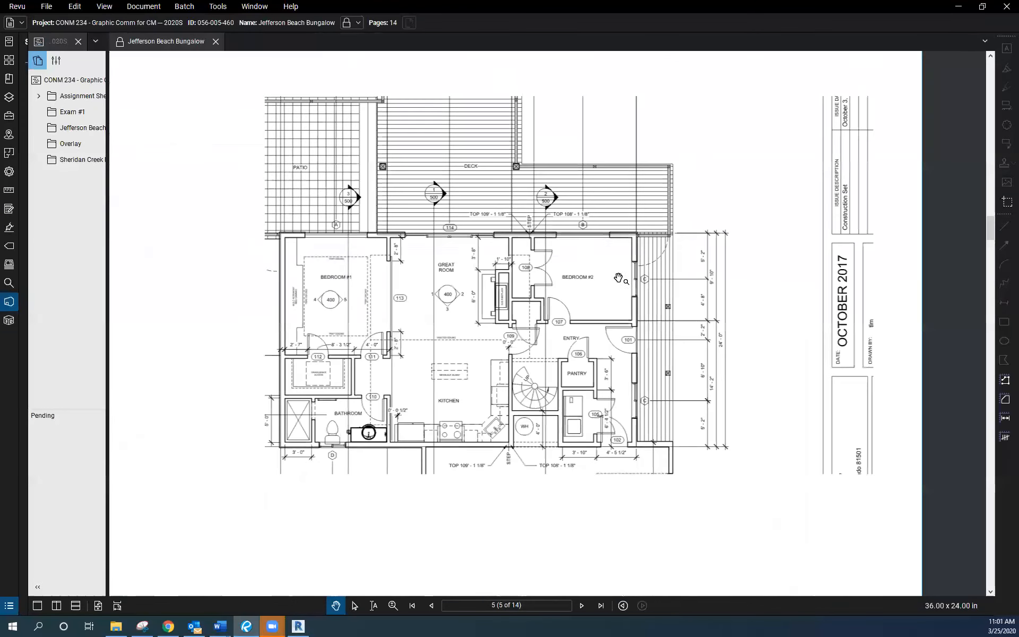
# - Examine the garage-side wall in the plan set for its step location and top-of-wall heights near the water heater
pyautogui.scroll(3, 596, 205)
pyautogui.scroll(3, 650, 455)
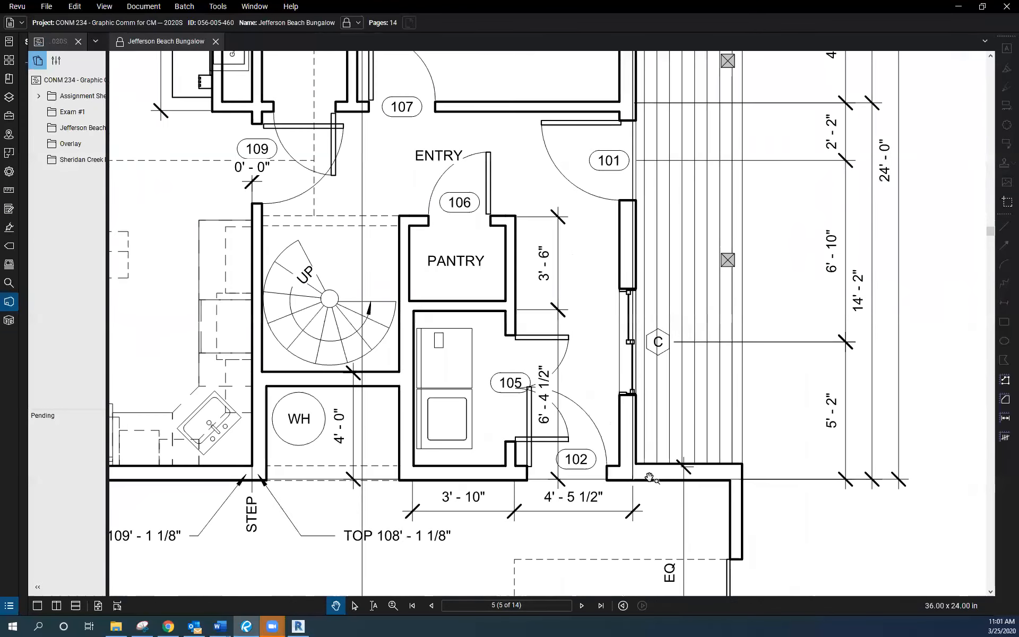
pyautogui.scroll(-1, 684, 452)
pyautogui.scroll(5, 554, 492)
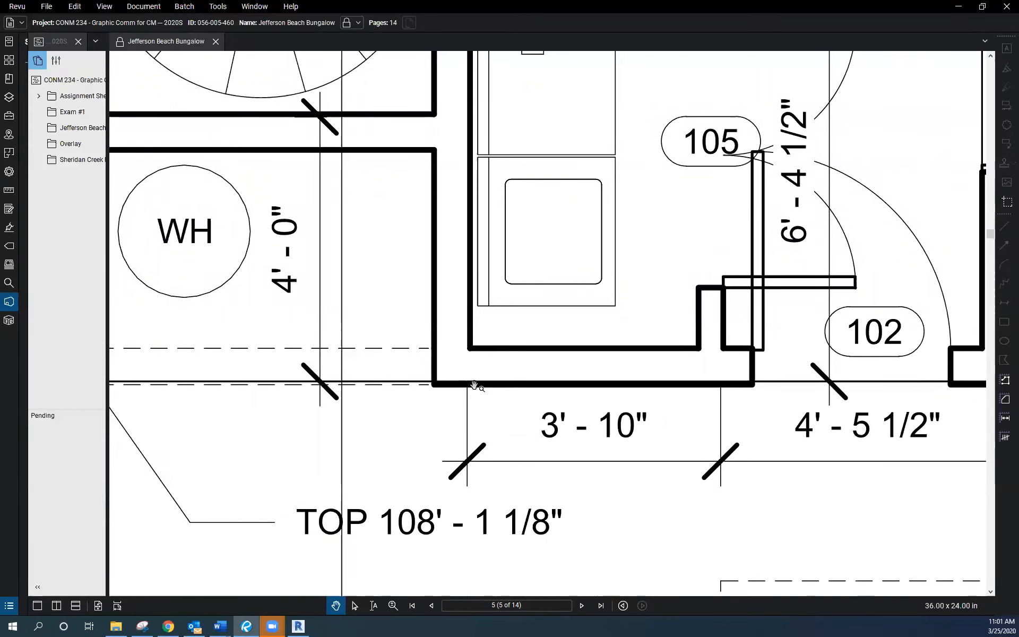
pyautogui.scroll(-1, 509, 535)
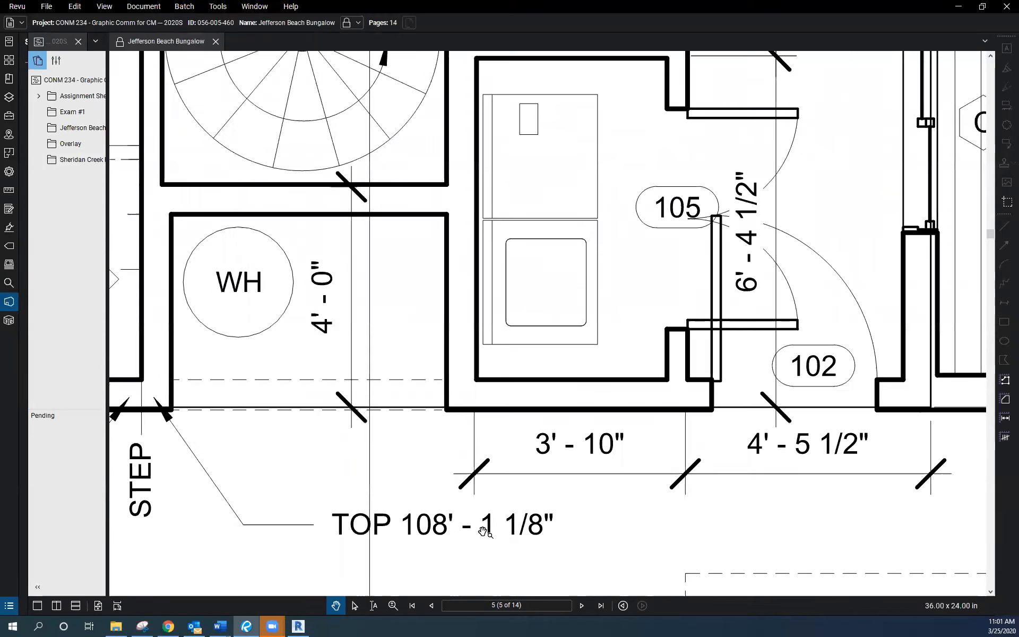
pyautogui.scroll(-1, 450, 519)
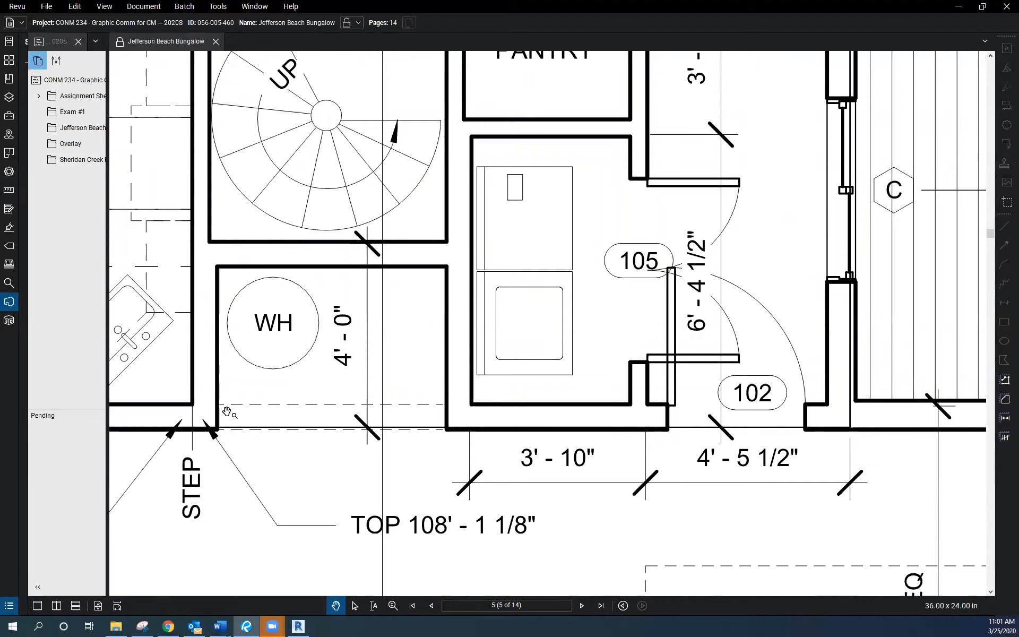
pyautogui.scroll(-2, 257, 410)
pyautogui.scroll(3, 222, 469)
pyautogui.scroll(-3, 335, 385)
pyautogui.scroll(-2, 270, 472)
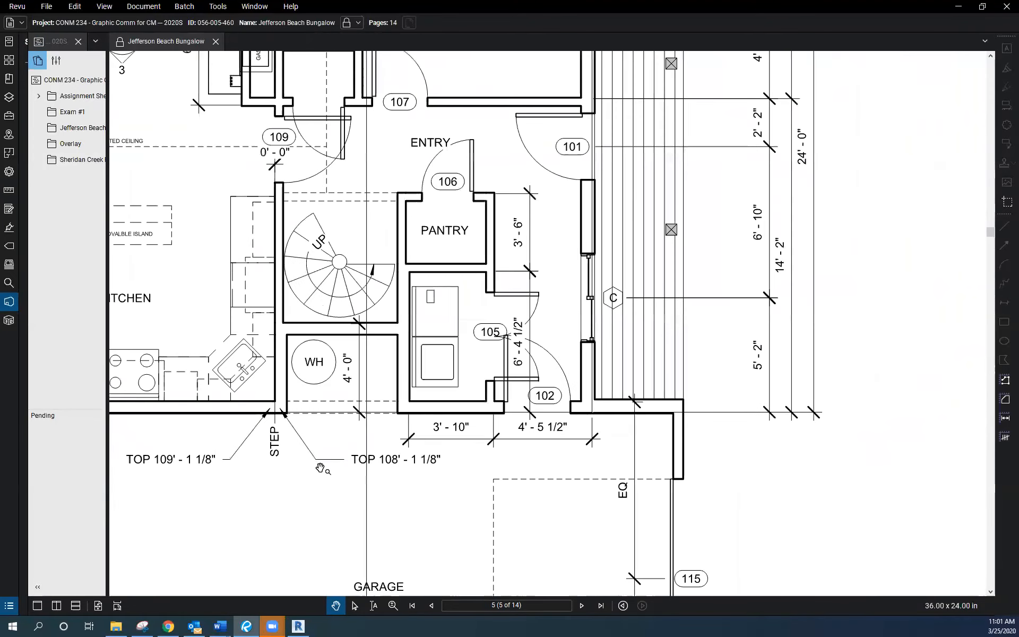
pyautogui.scroll(2, 185, 478)
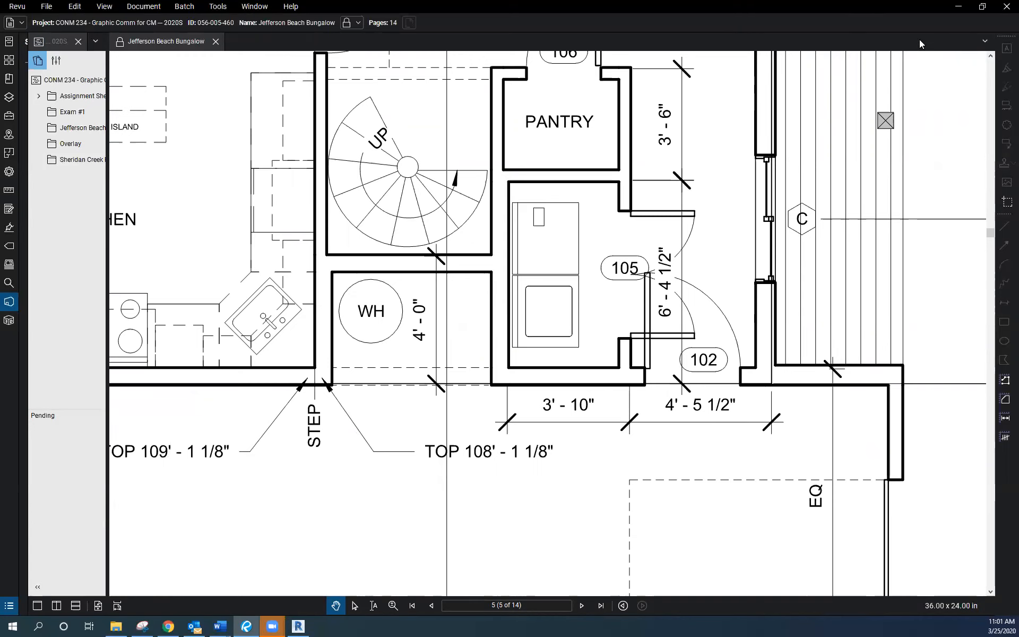
# - Back in Revit, split the upper exterior wall about 11' and the lower one about 13' 6" from their right corners
pyautogui.hotkey('alt', 'Tab')
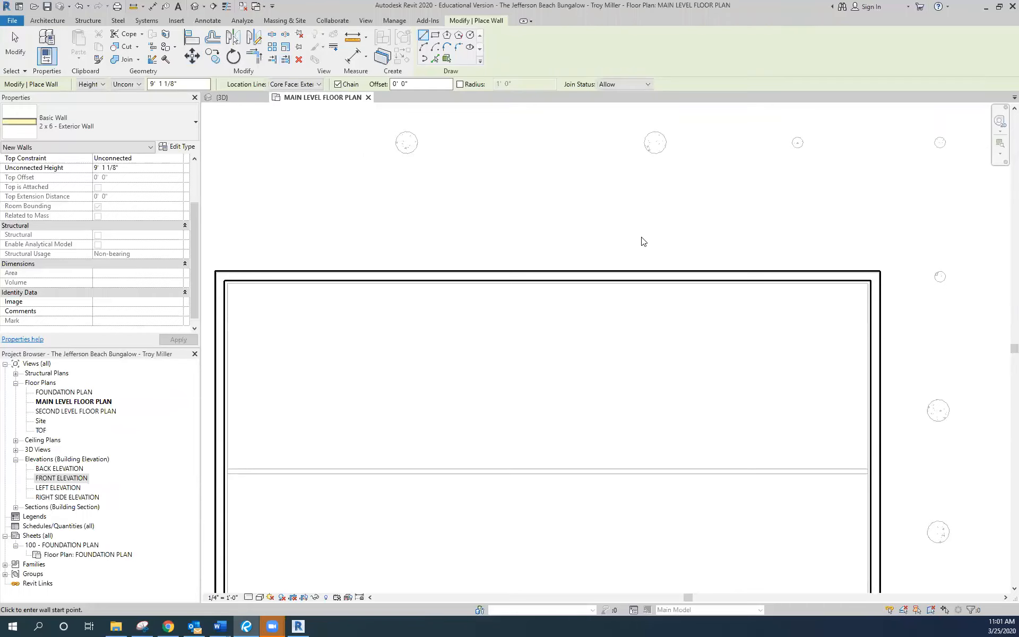
pyautogui.scroll(-2, 643, 241)
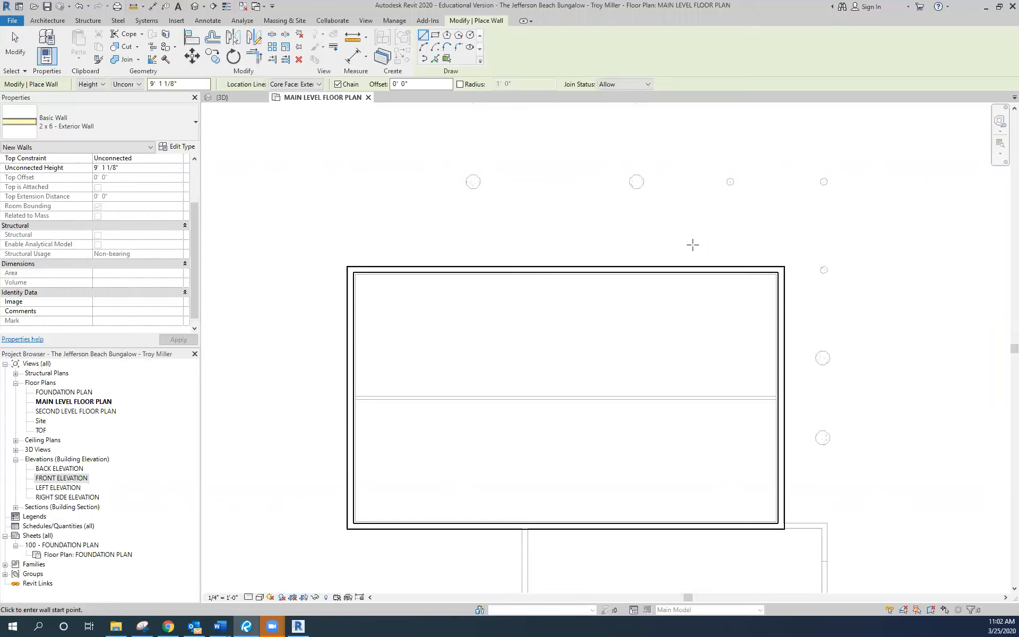
pyautogui.press('Escape')
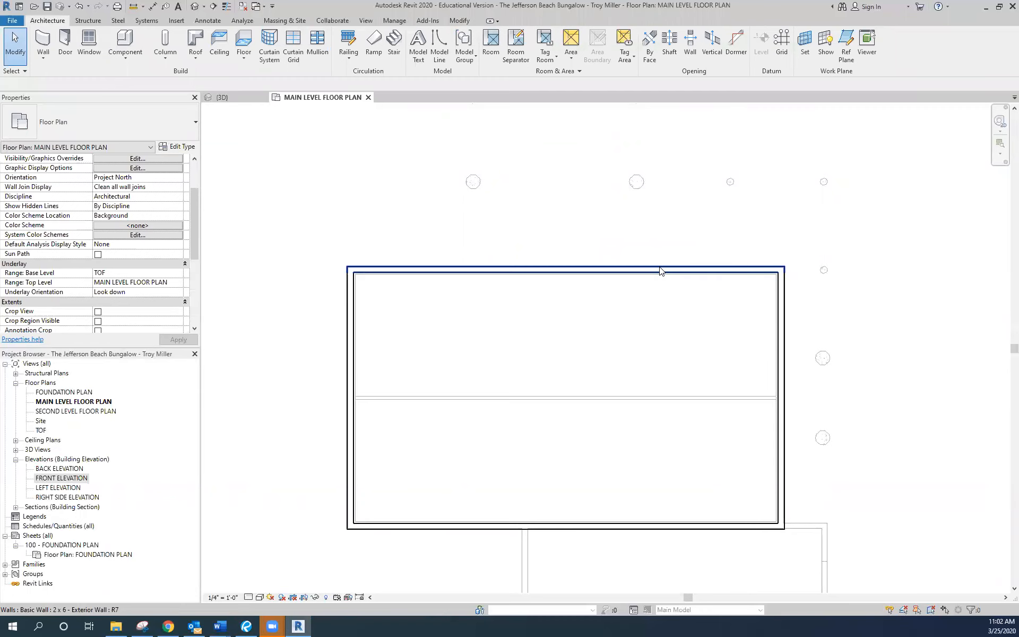
pyautogui.click(660, 269)
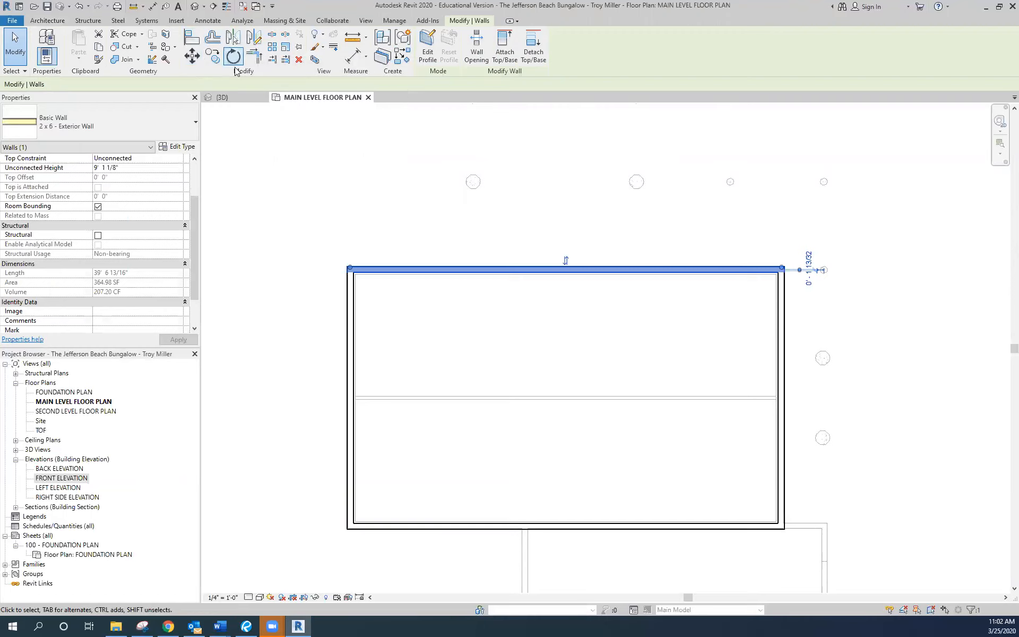
pyautogui.click(272, 36)
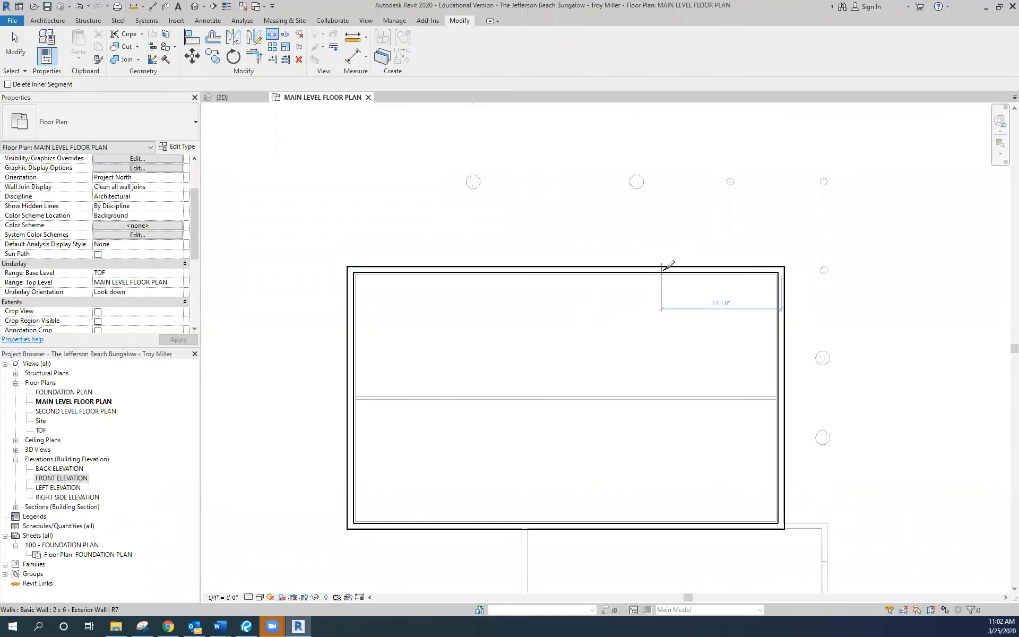
pyautogui.click(661, 268)
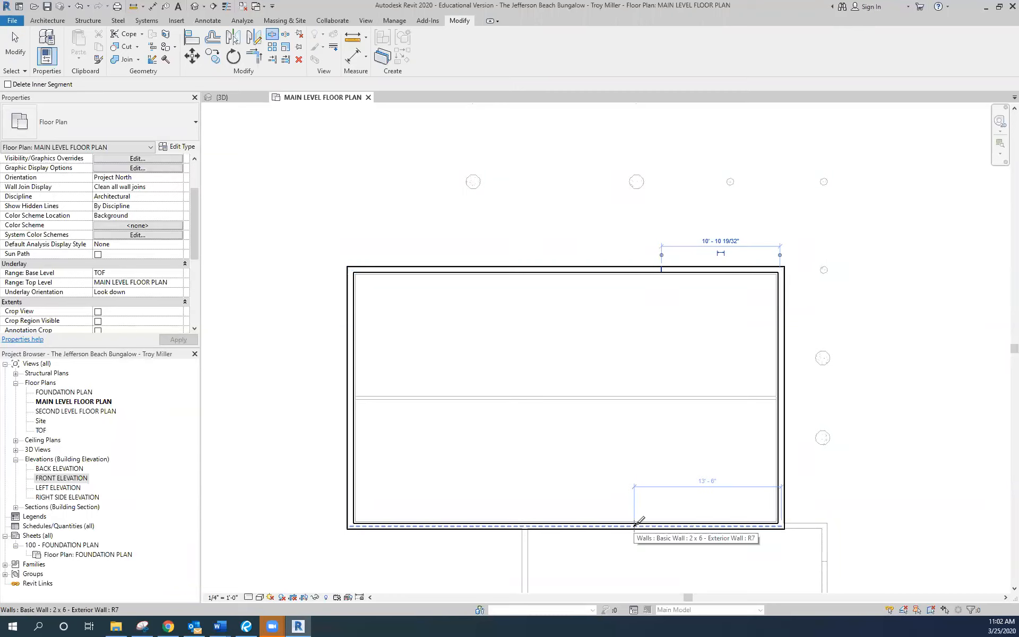
pyautogui.click(634, 526)
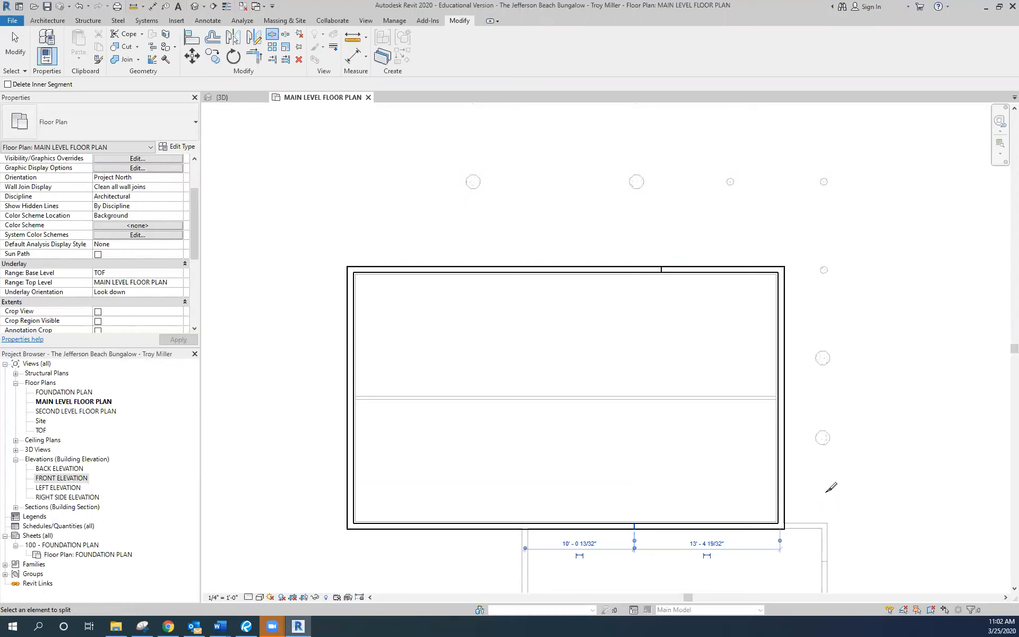
pyautogui.press('Escape')
pyautogui.press('Escape')
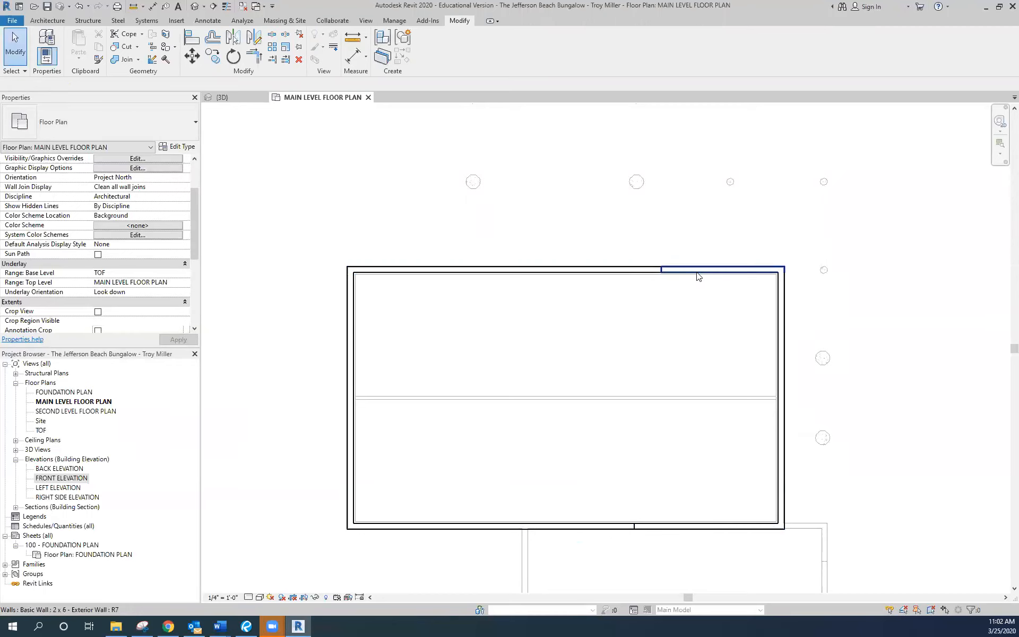
# - Try moving the split end of the upper wall's right segment to make it 10' long, and reverse the change
pyautogui.click(697, 272)
pyautogui.moveTo(662, 269); pyautogui.dragTo(673, 267)
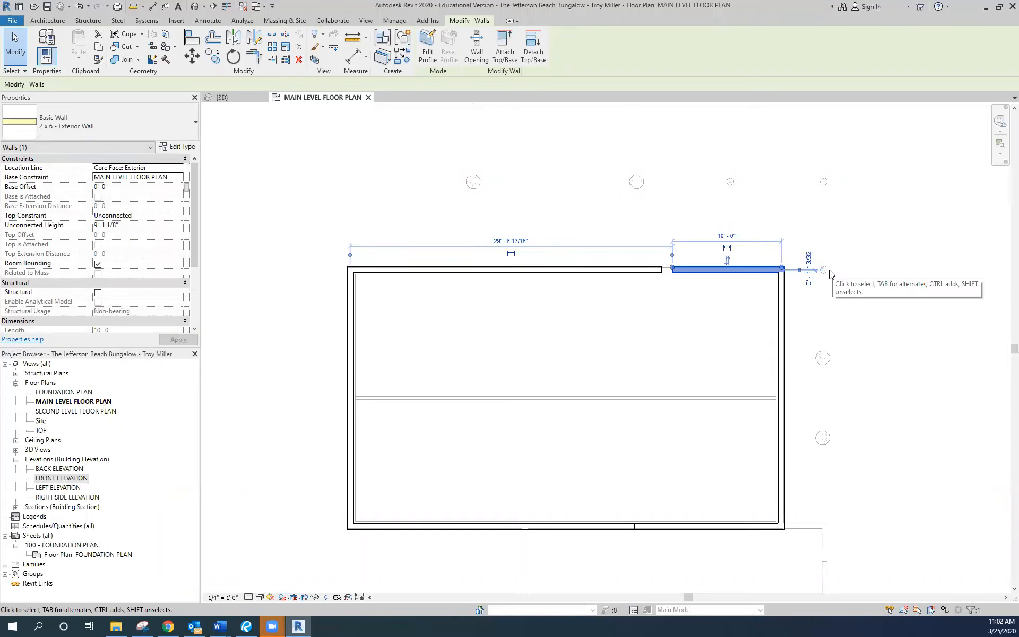
pyautogui.moveTo(672, 268); pyautogui.dragTo(662, 268)
pyautogui.click(692, 195)
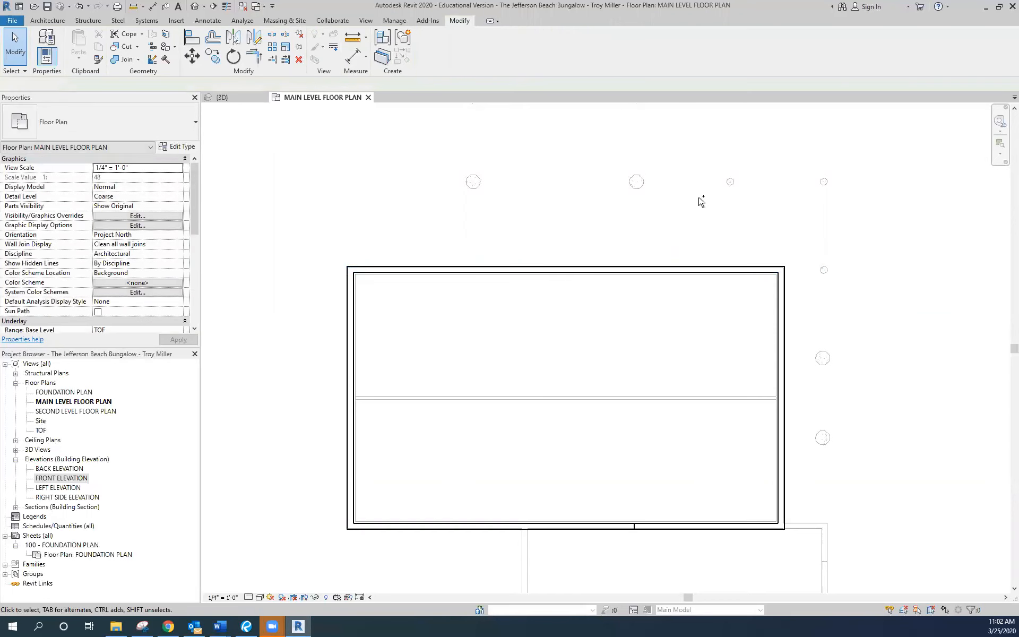
pyautogui.press('Escape')
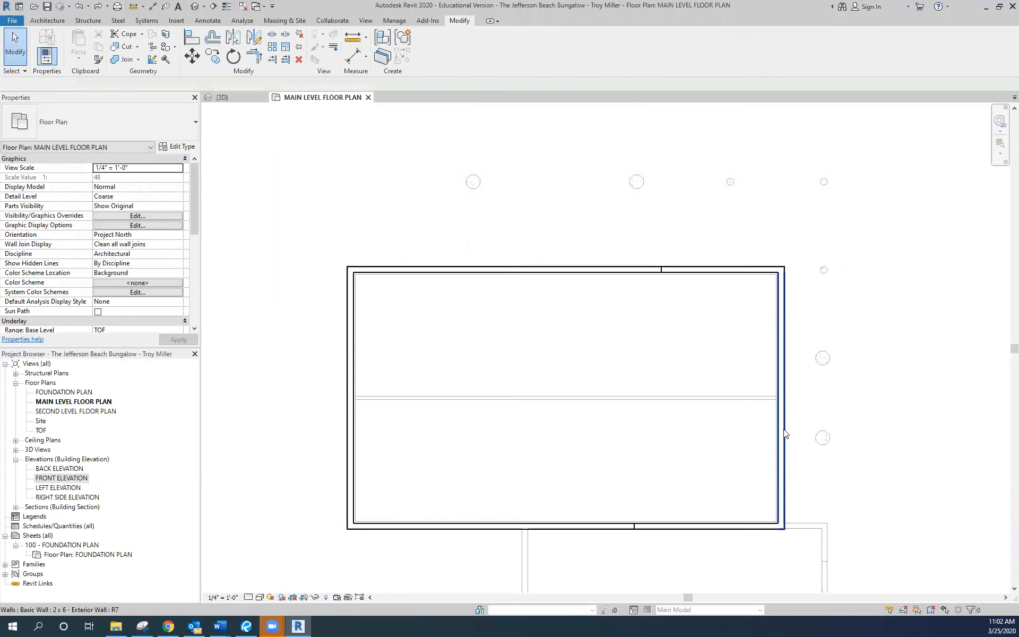
# - In the 3D view, set the unconnected height of the end wall and its two adjoining split wall segments to 8' 1 1/8"
pyautogui.scroll(1, 874, 300)
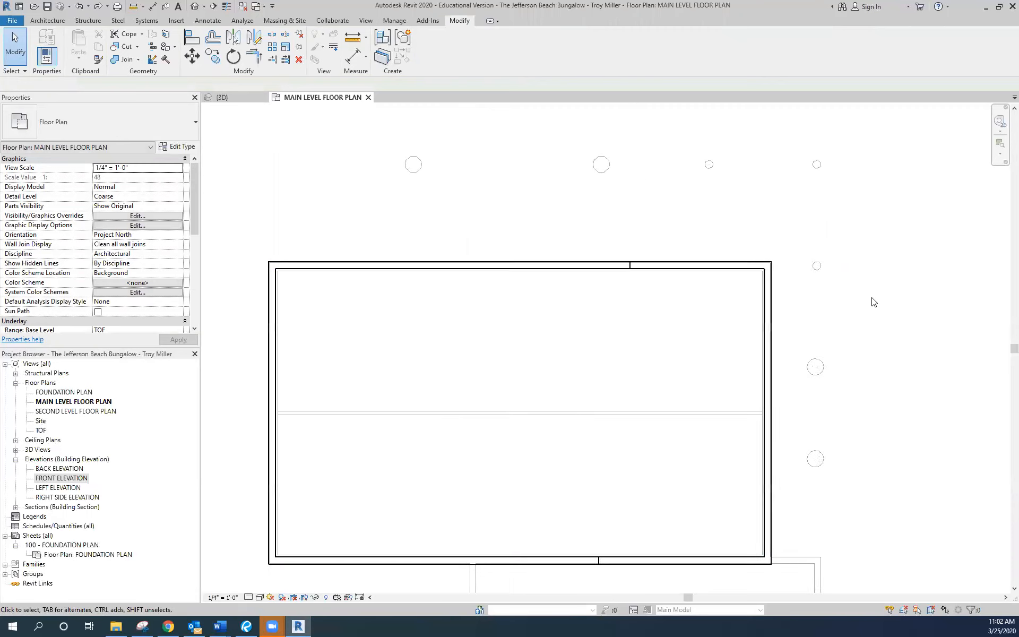
pyautogui.click(228, 98)
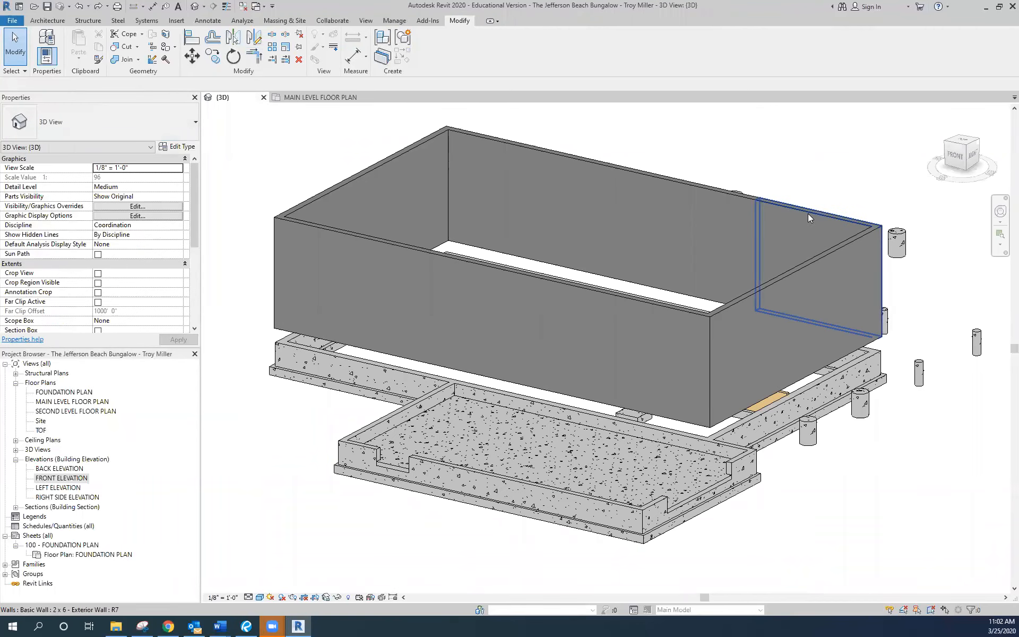
pyautogui.click(808, 218)
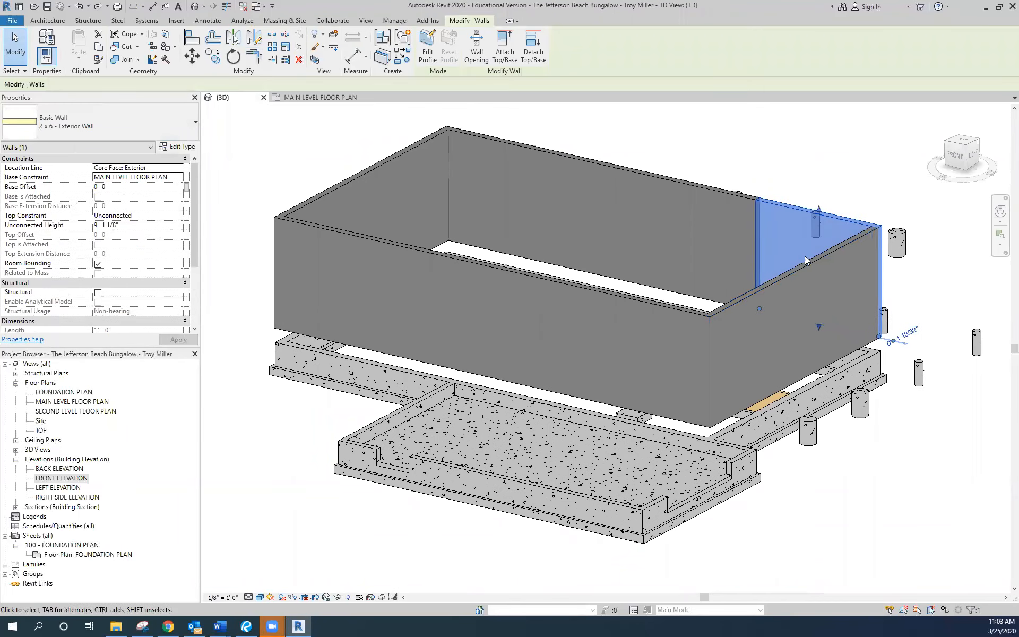
pyautogui.keyDown('ctrl'); pyautogui.click(802, 270); pyautogui.keyUp('ctrl')
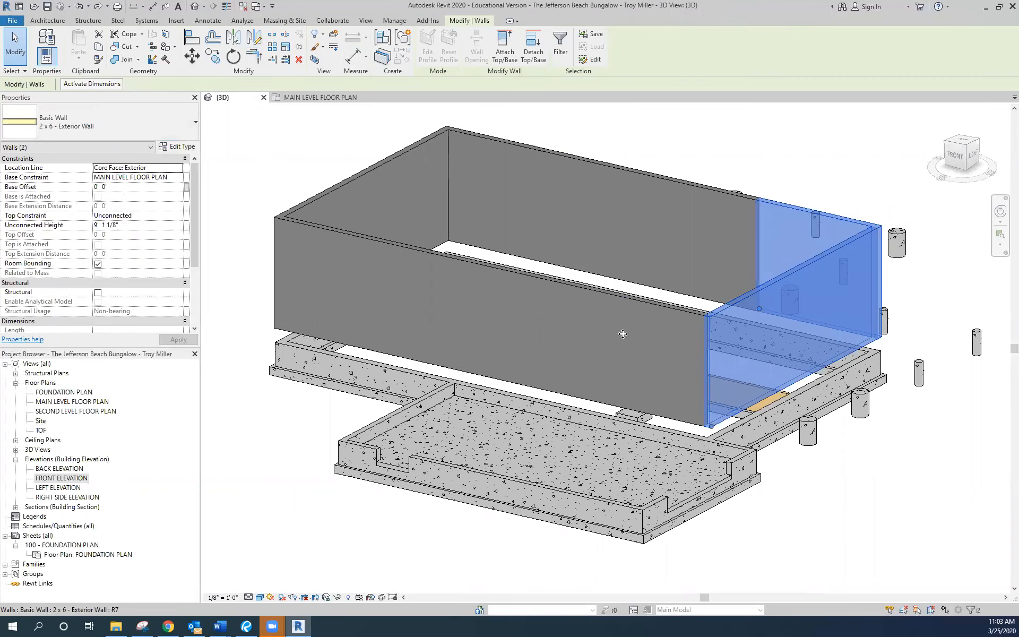
pyautogui.keyDown('ctrl'); pyautogui.click(634, 307); pyautogui.keyUp('ctrl')
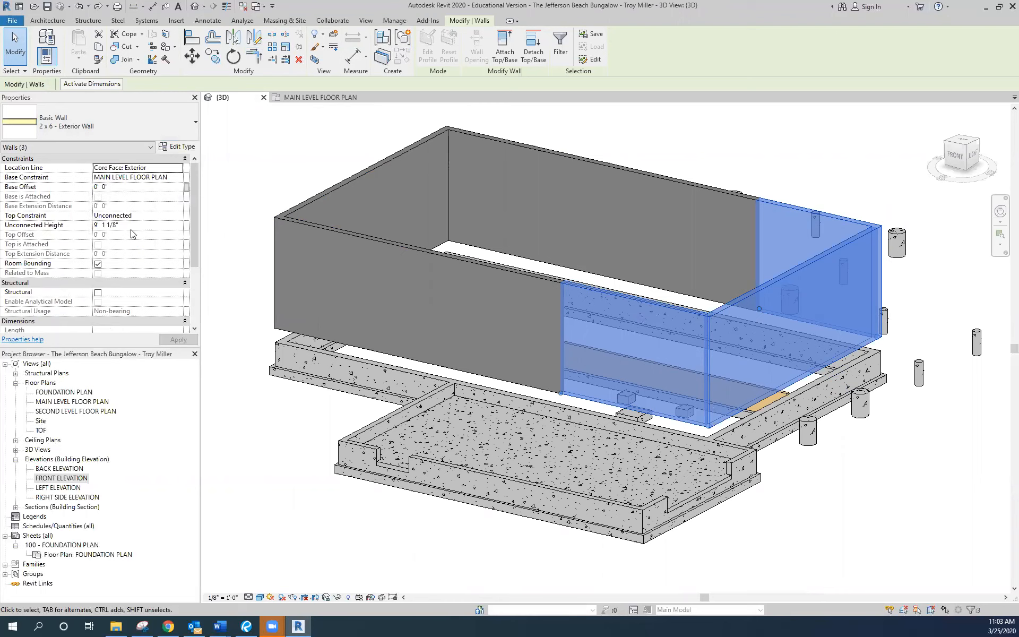
pyautogui.click(96, 228)
pyautogui.write('8')
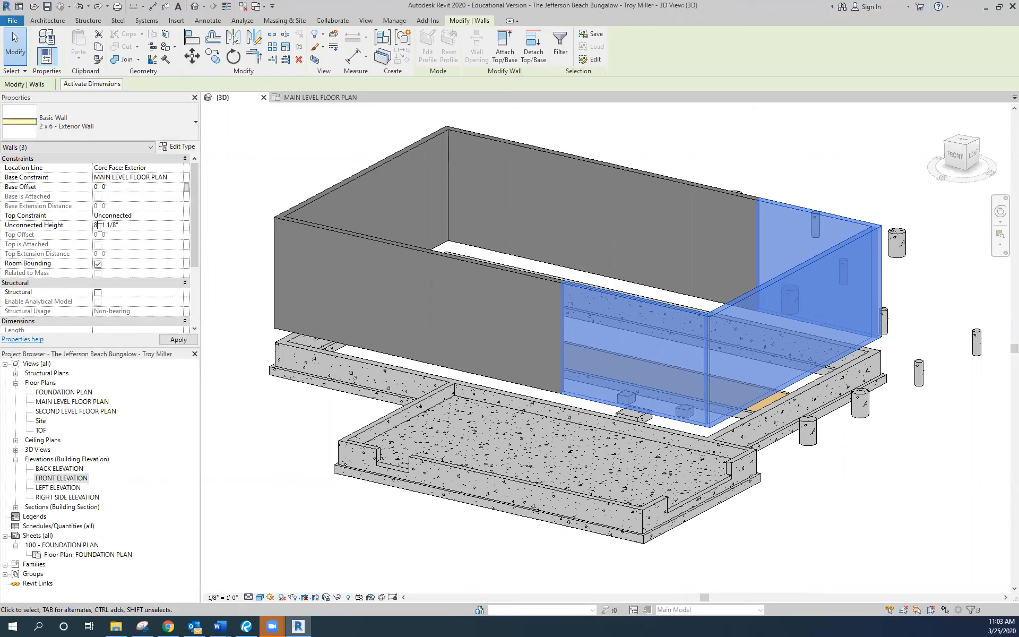
pyautogui.click(178, 339)
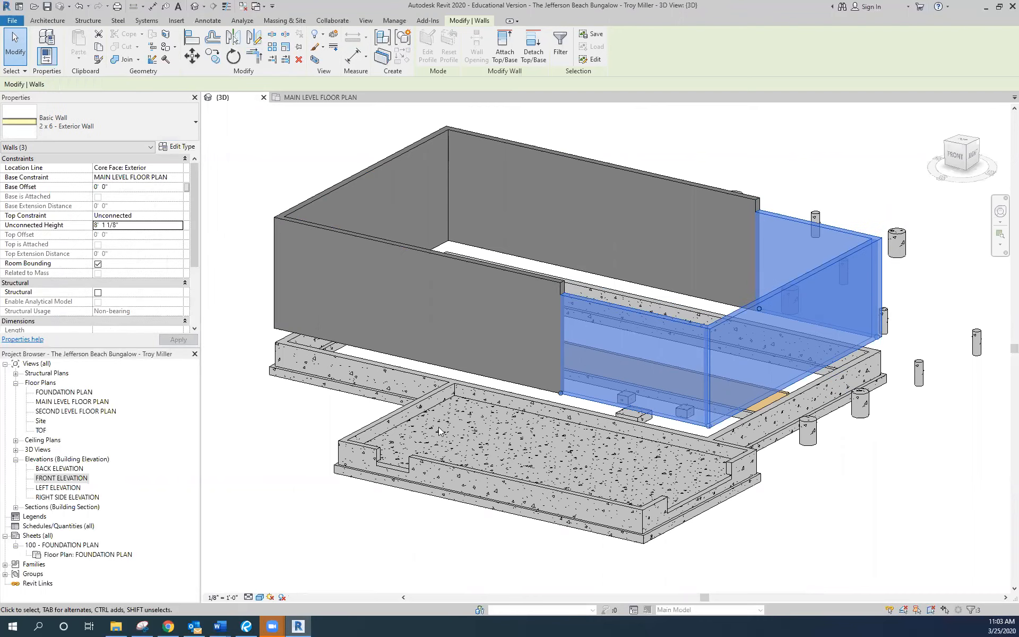
pyautogui.click(825, 509)
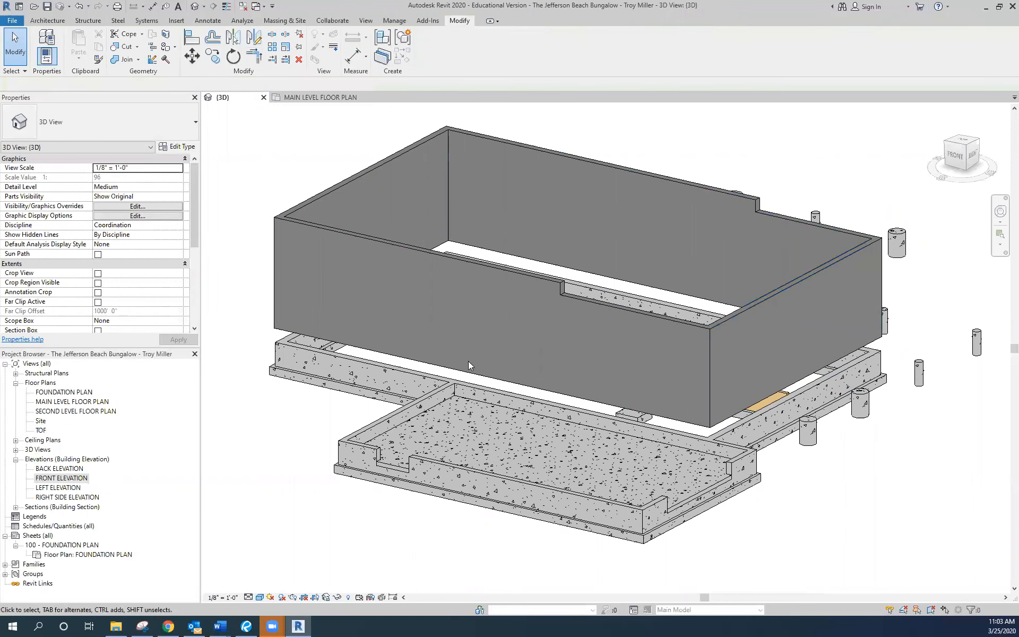
# - Return to the main level floor plan and inspect the split in the upper exterior wall
pyautogui.click(320, 97)
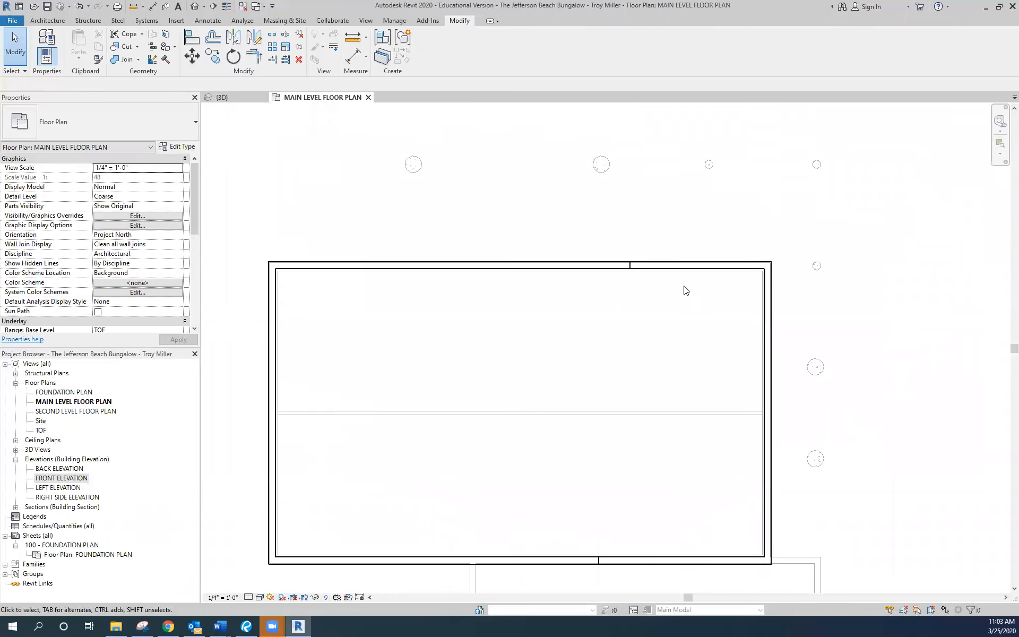
pyautogui.scroll(1, 629, 270)
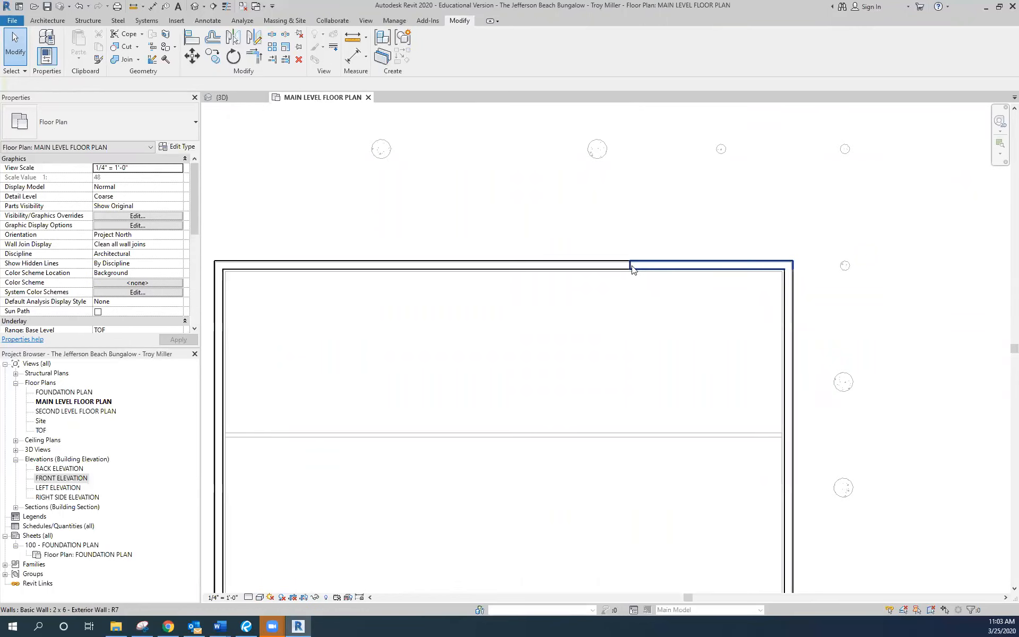
pyautogui.scroll(2, 630, 265)
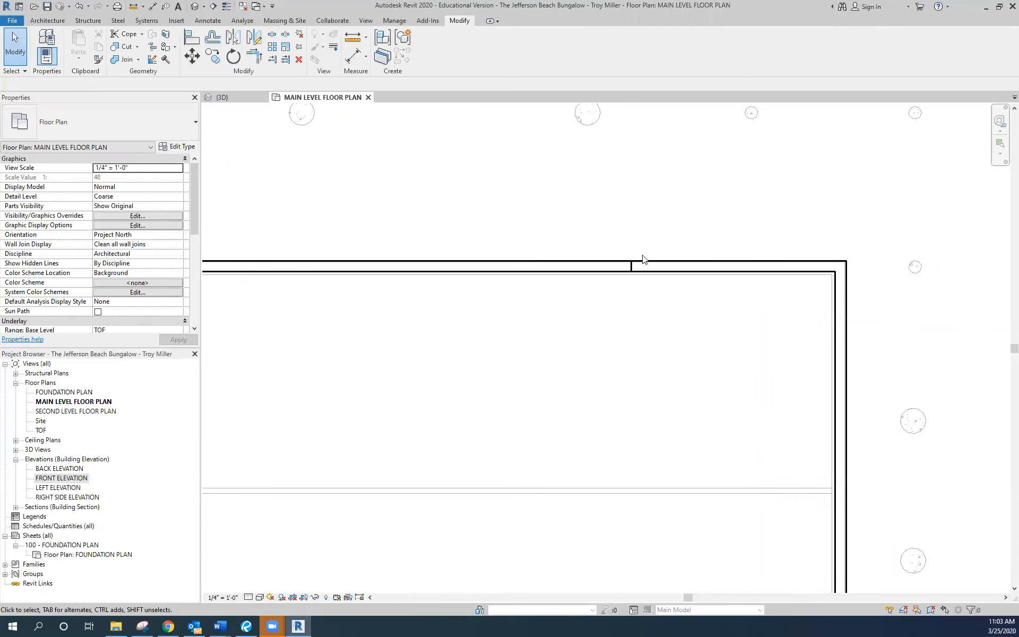
pyautogui.scroll(-4, 642, 258)
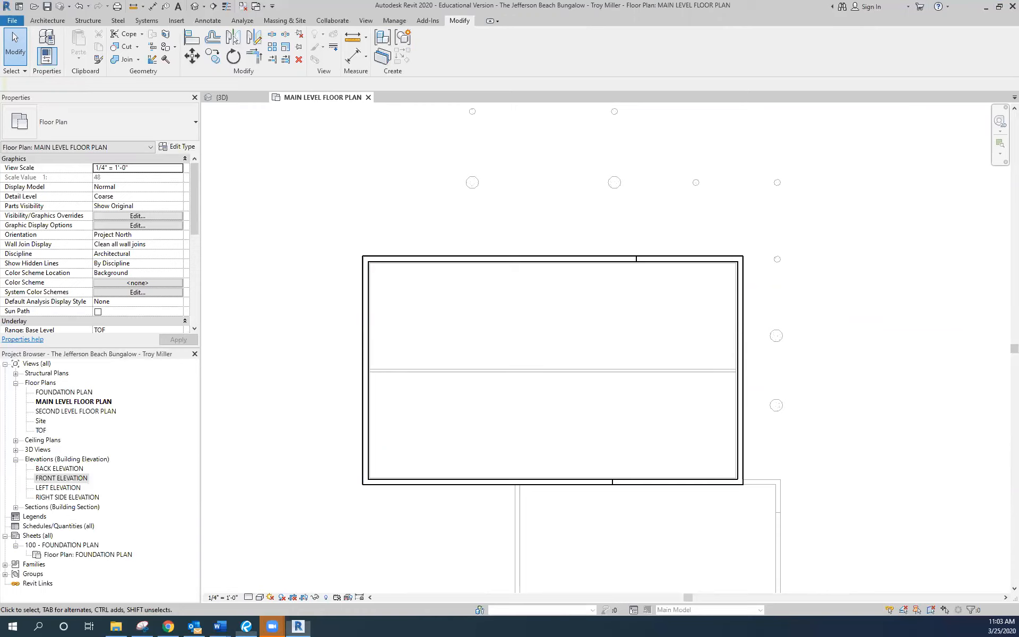
# - Switch to Bluebeam Revu and compare the wall step locations on the deck side and the garage side of the floor plan
pyautogui.moveTo(584, 0); pyautogui.dragTo(584, 121)
pyautogui.click(658, 116)
pyautogui.scroll(-5, 612, 381)
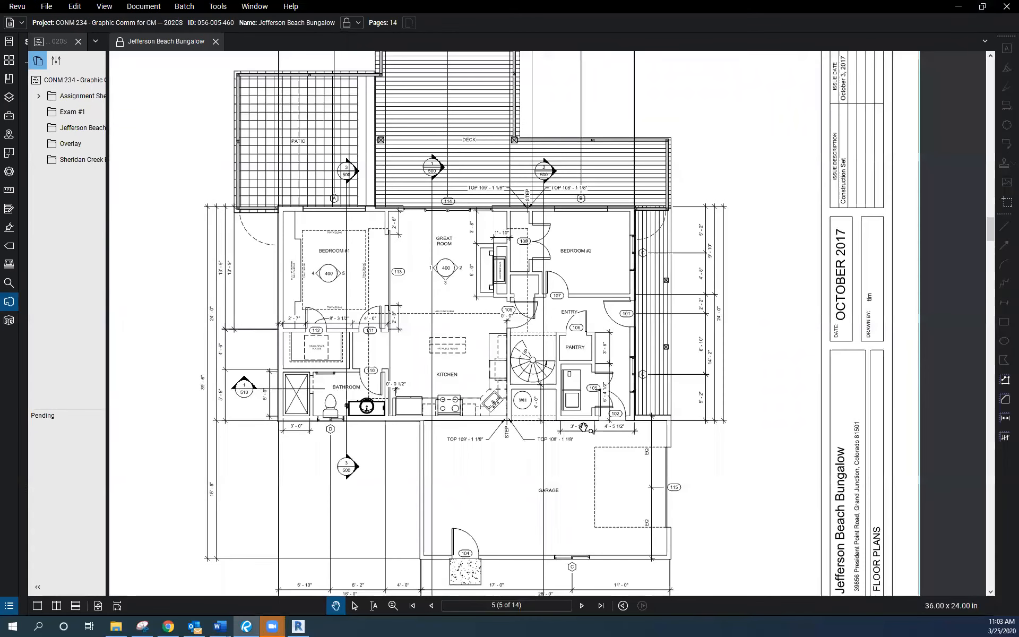
pyautogui.scroll(4, 583, 427)
pyautogui.scroll(1, 549, 481)
pyautogui.scroll(-2, 565, 435)
pyautogui.scroll(-3, 562, 426)
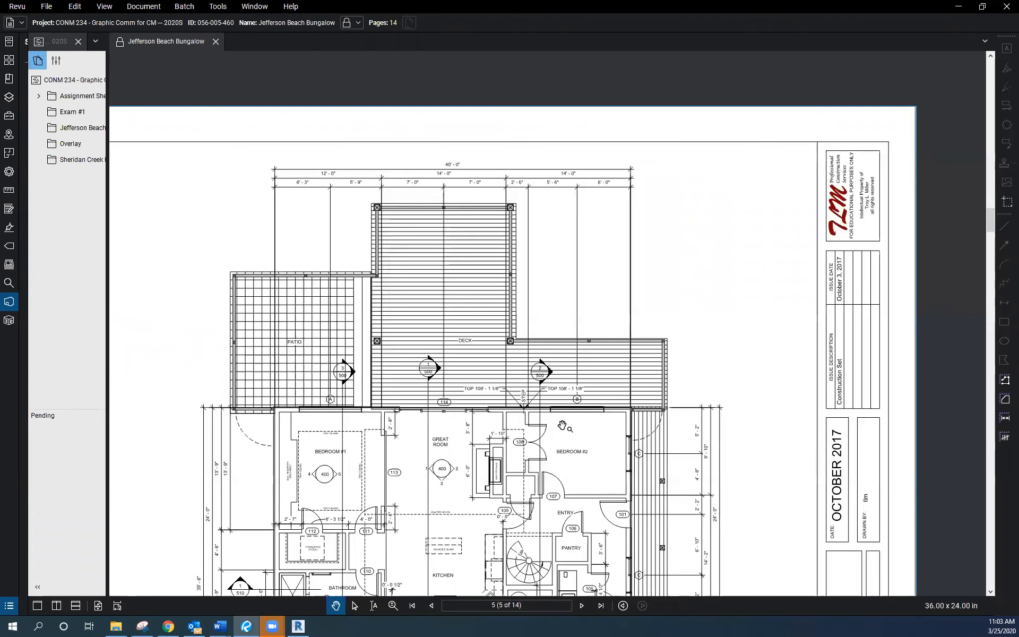
pyautogui.scroll(4, 546, 461)
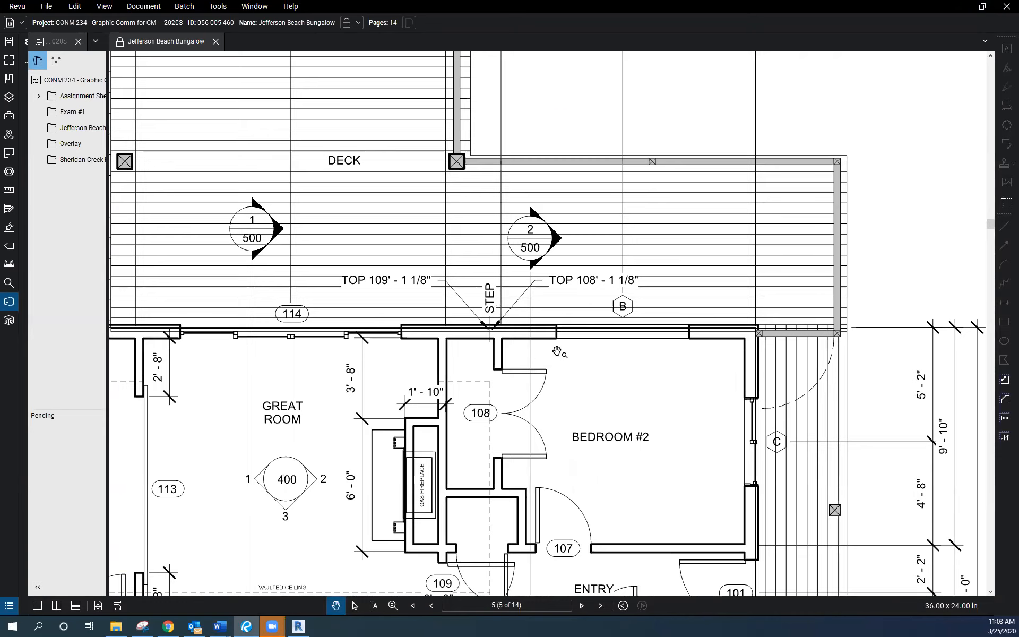
pyautogui.scroll(-1, 559, 352)
pyautogui.scroll(-1, 558, 340)
pyautogui.scroll(-1, 559, 338)
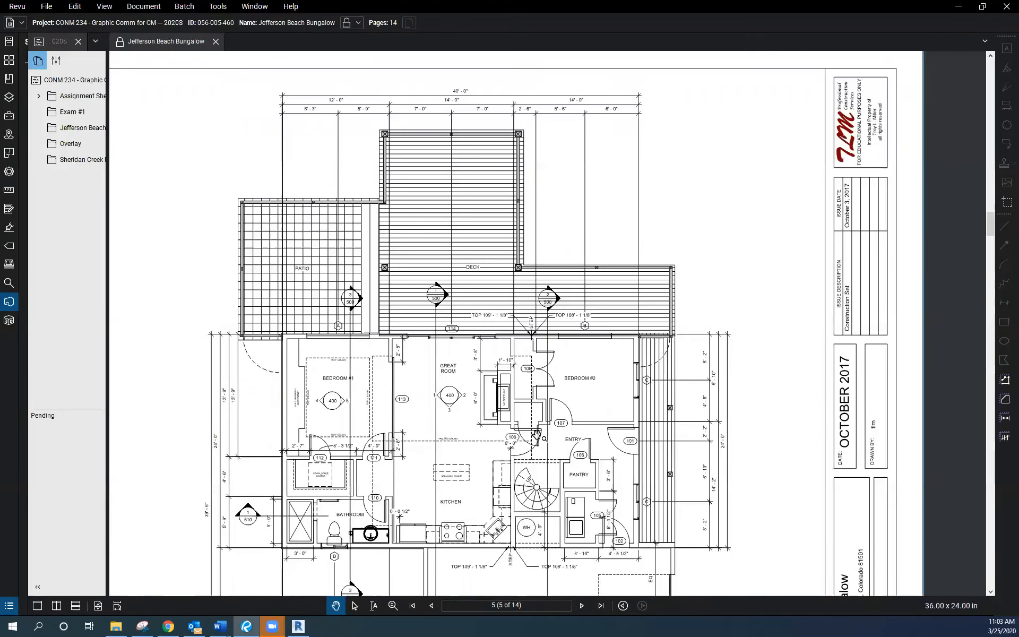
pyautogui.scroll(1, 533, 391)
pyautogui.scroll(2, 547, 357)
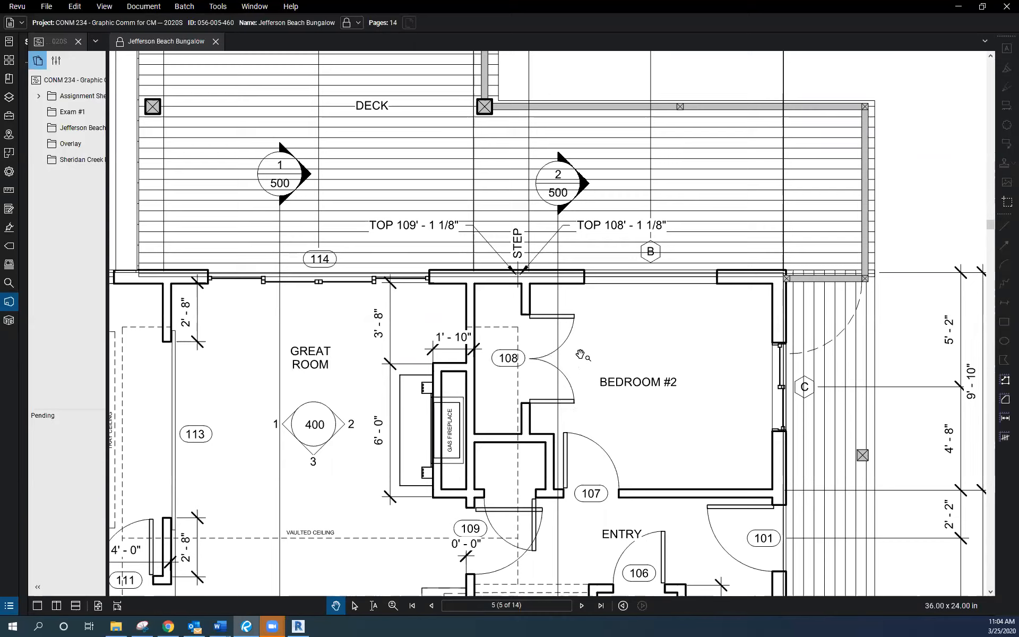
# - Examine where the deck-side wall step falls relative to the closet wall at door 108 beside Bedroom #2
pyautogui.scroll(-6, 580, 355)
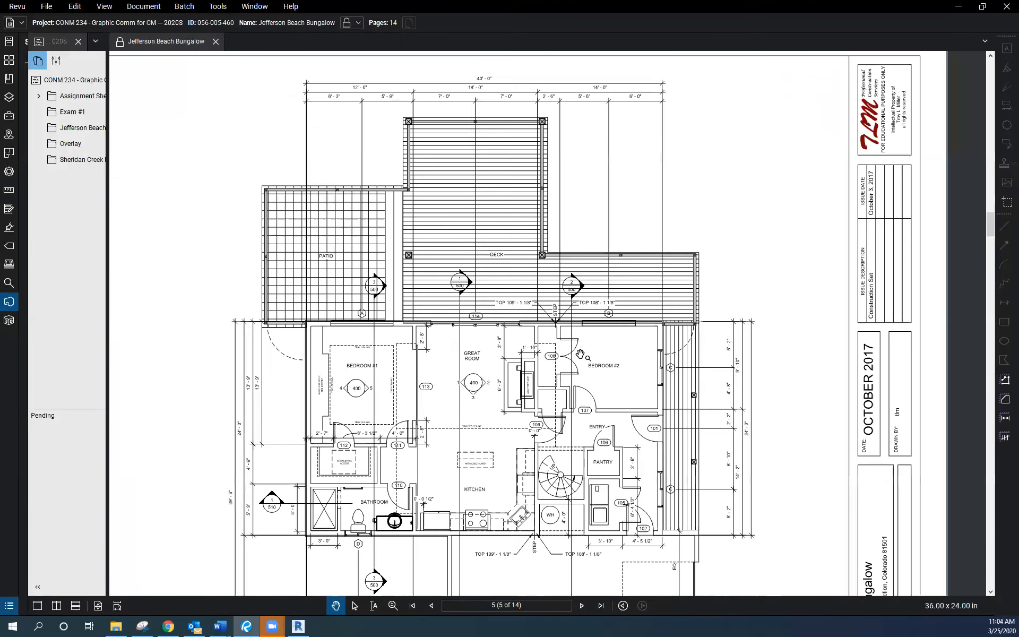
pyautogui.scroll(5, 573, 314)
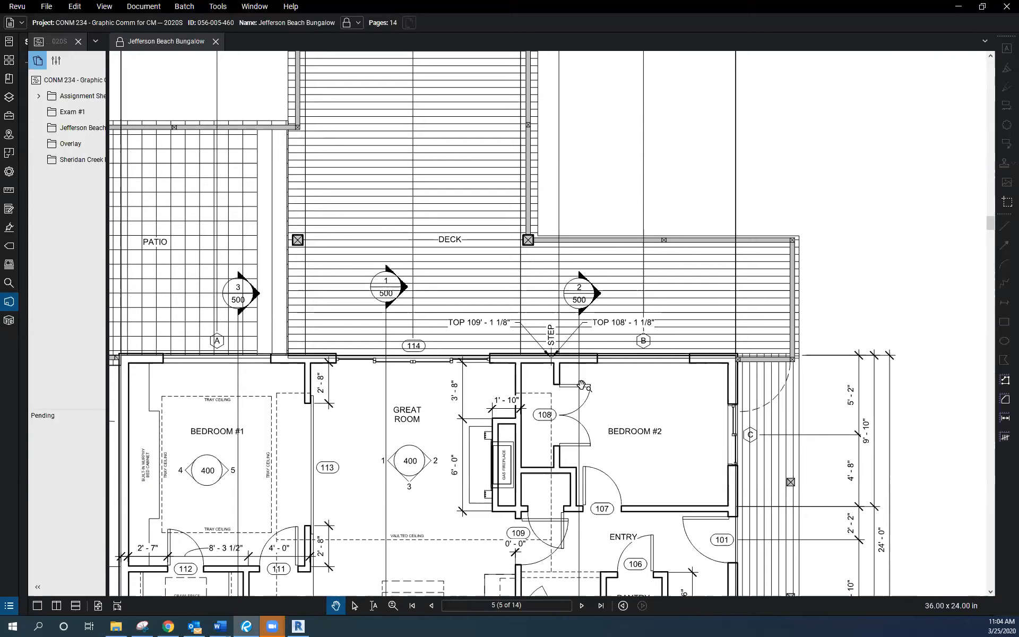
pyautogui.scroll(4, 563, 397)
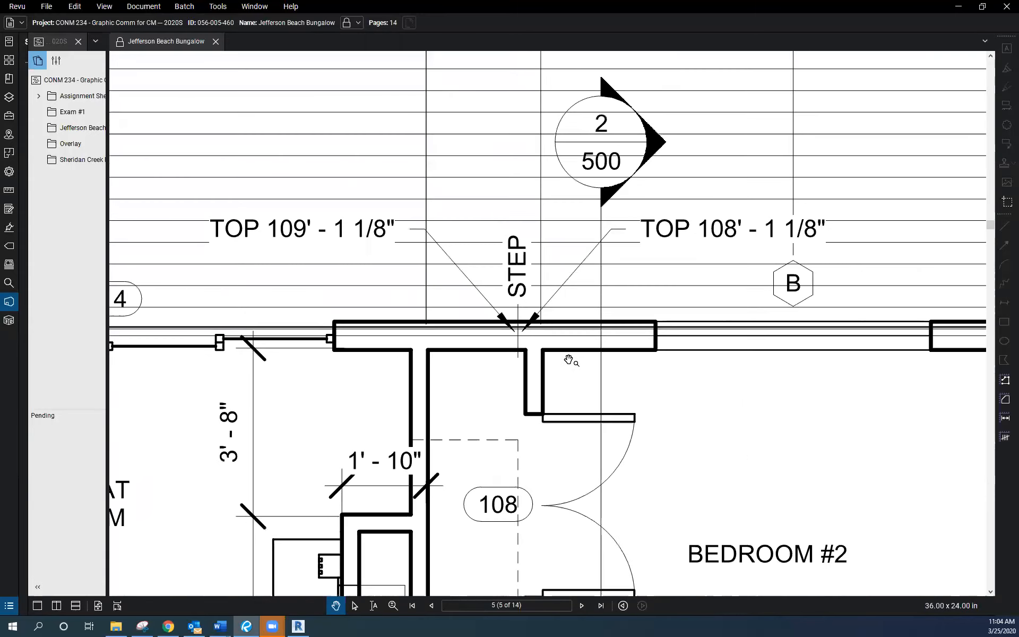
pyautogui.scroll(-1, 529, 422)
pyautogui.scroll(-3, 529, 422)
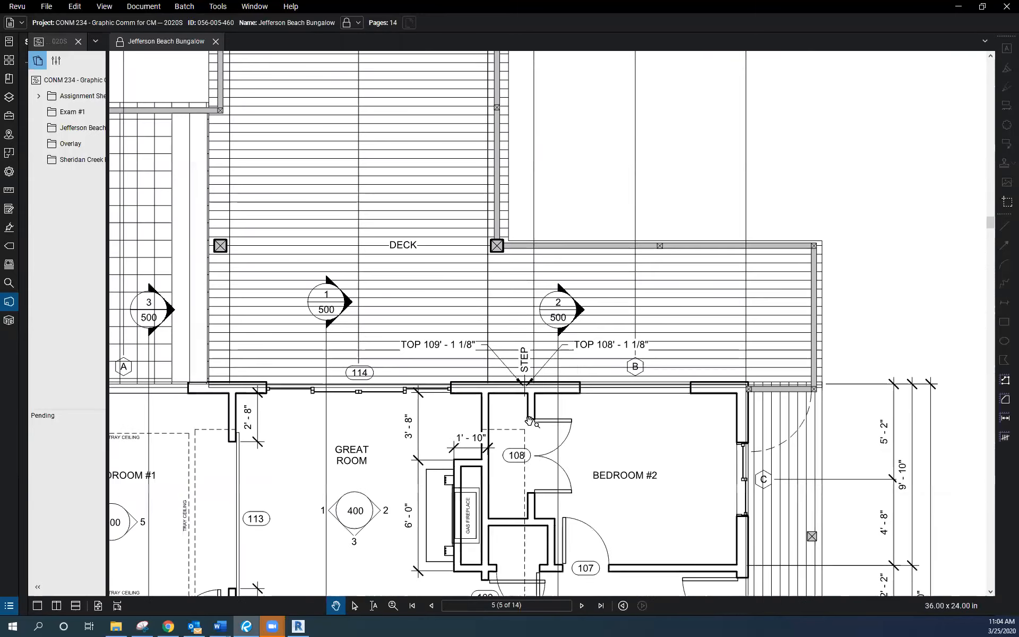
pyautogui.scroll(-2, 507, 414)
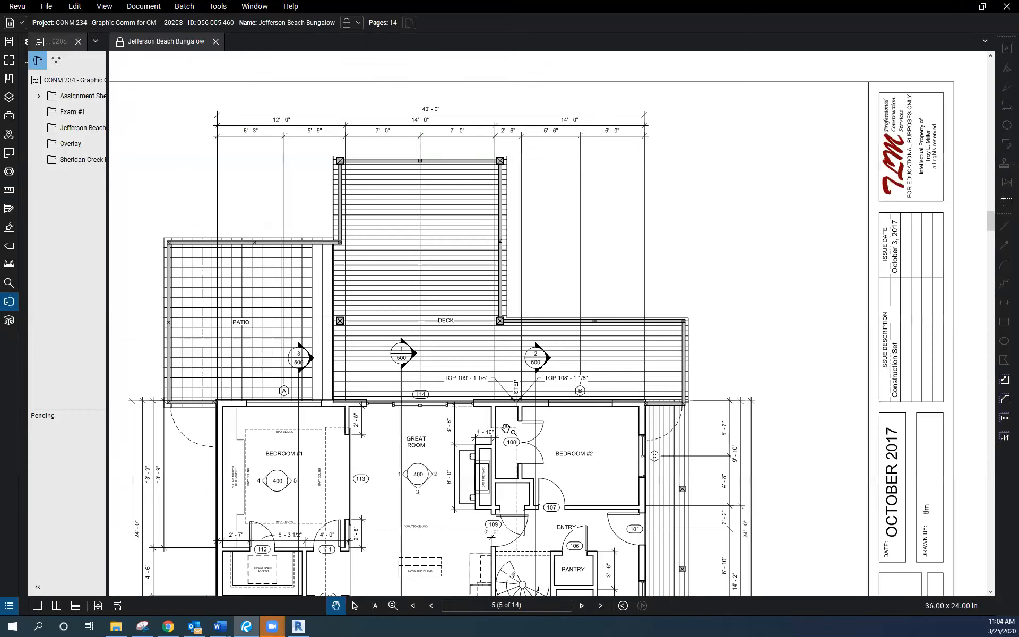
pyautogui.scroll(5, 520, 408)
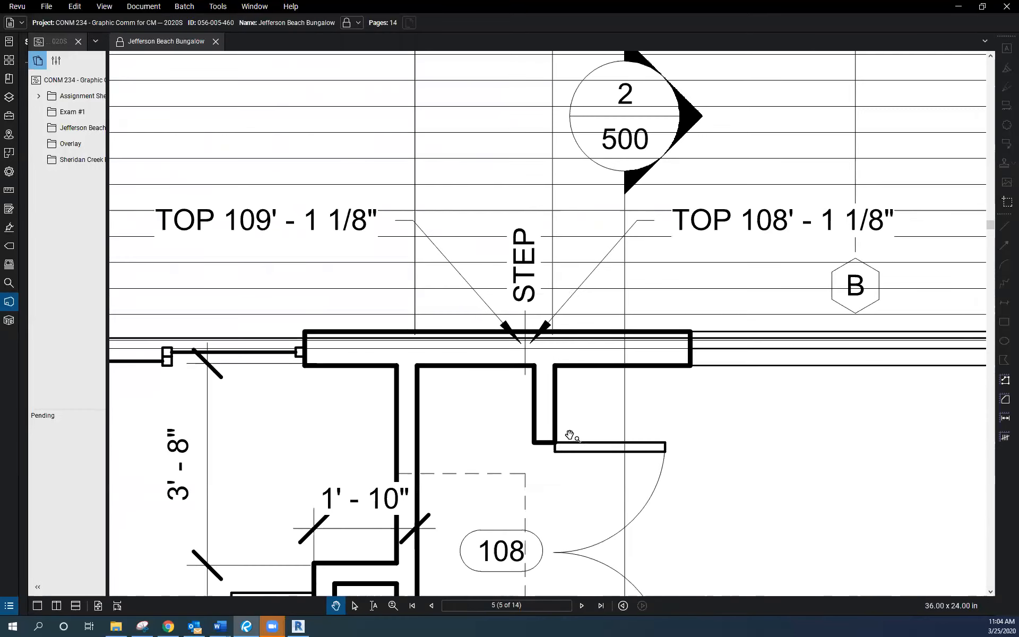
pyautogui.scroll(-3, 569, 435)
# - Check the dimension strings above the deck for anything that locates the wall step near Bedroom #2
pyautogui.scroll(-2, 570, 435)
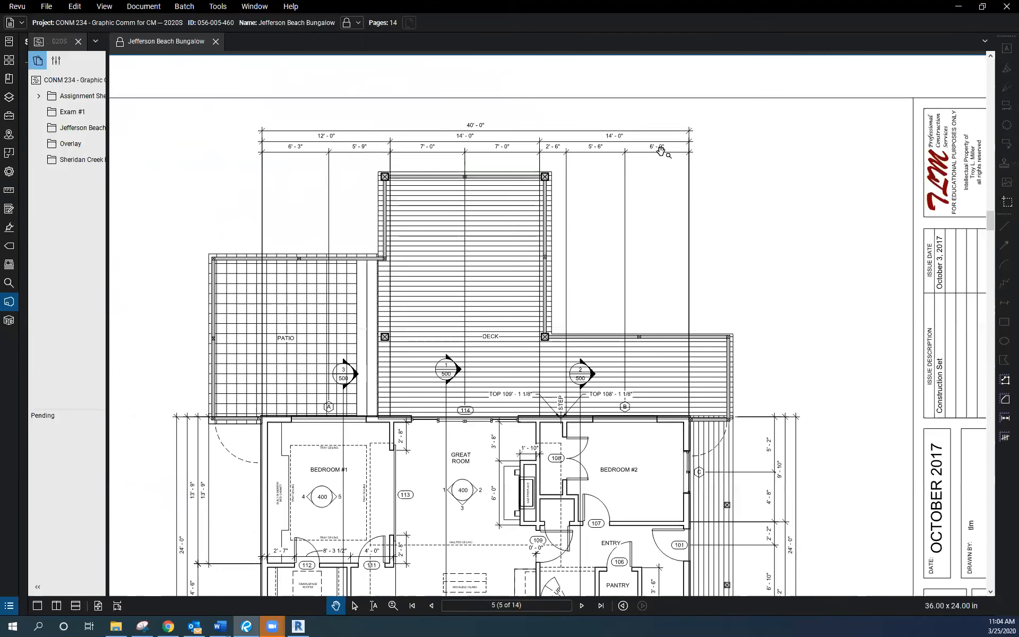
pyautogui.scroll(2, 601, 143)
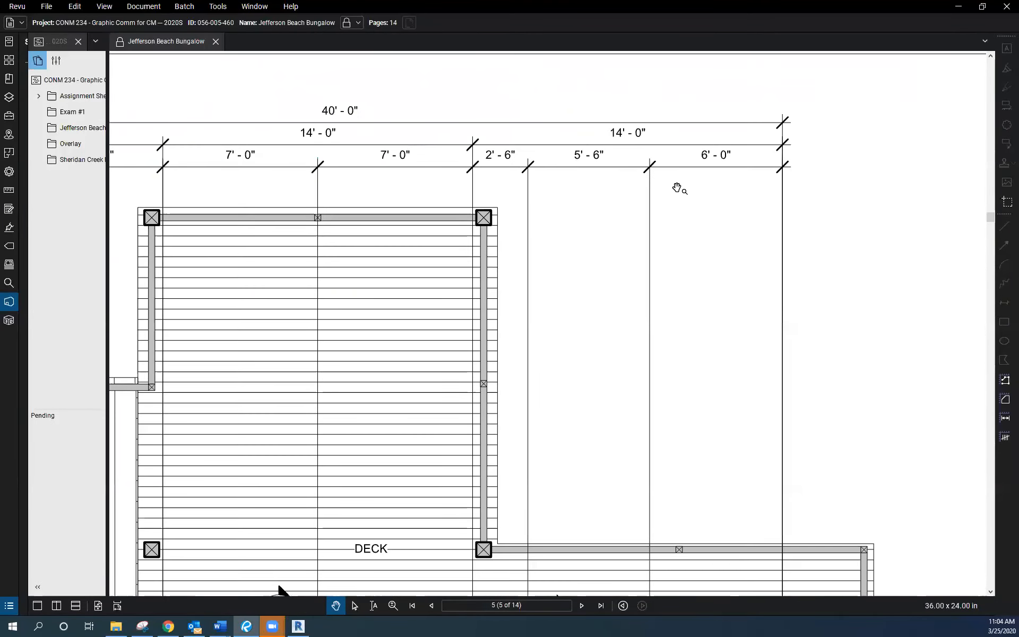
pyautogui.scroll(-3, 664, 184)
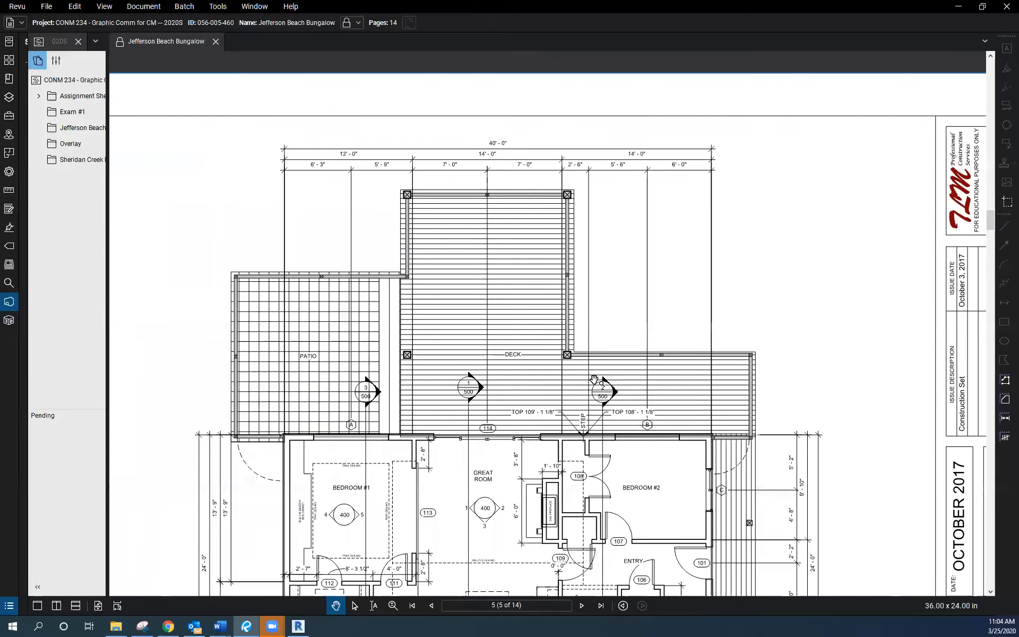
pyautogui.scroll(2, 601, 461)
pyautogui.scroll(2, 601, 460)
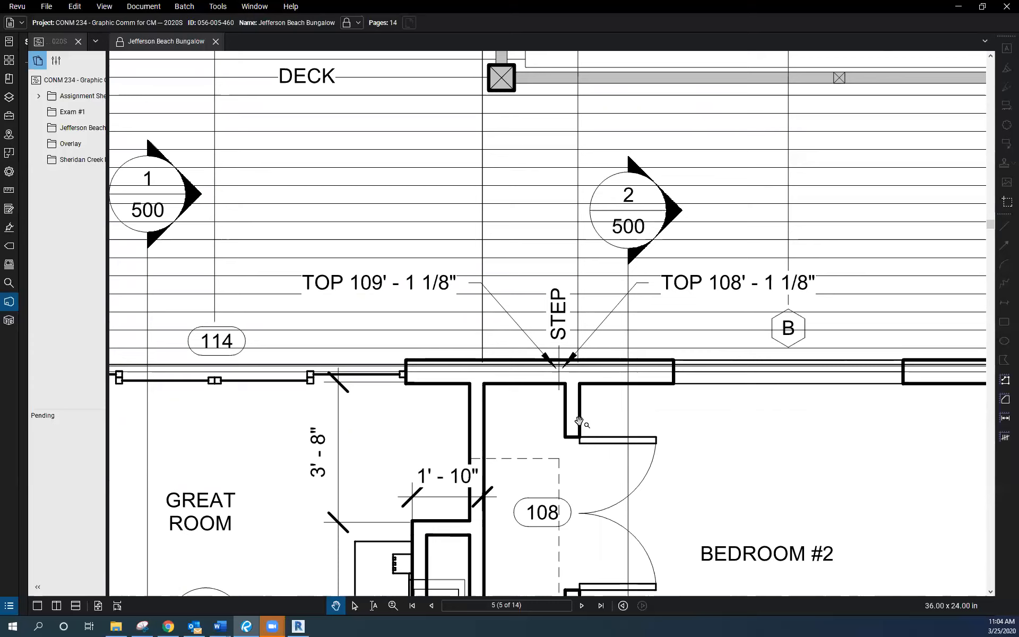
pyautogui.scroll(-5, 578, 421)
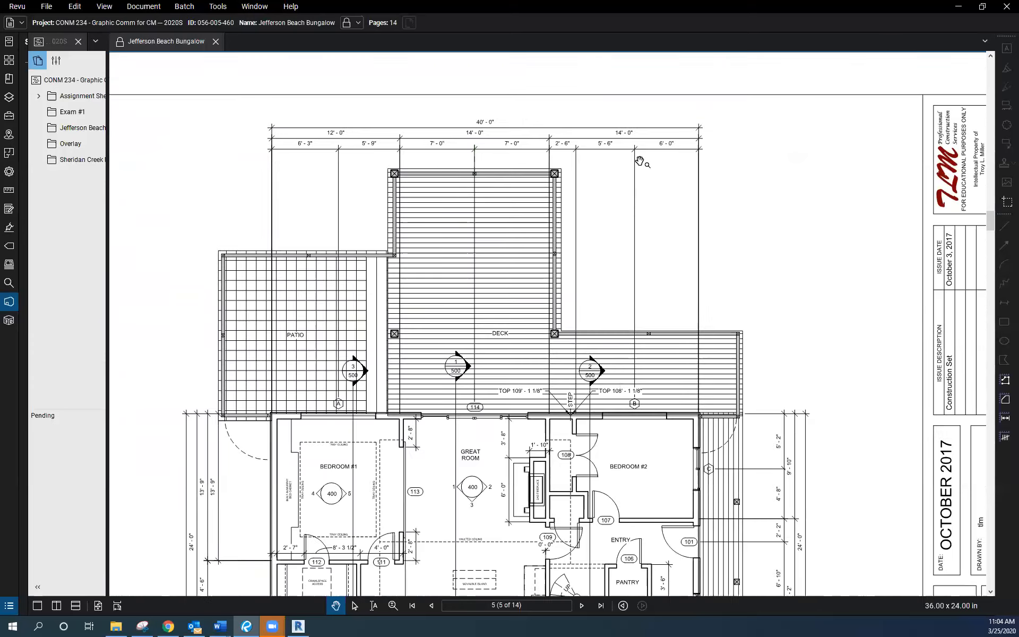
pyautogui.scroll(2, 726, 143)
pyautogui.scroll(-2, 611, 324)
pyautogui.scroll(4, 588, 443)
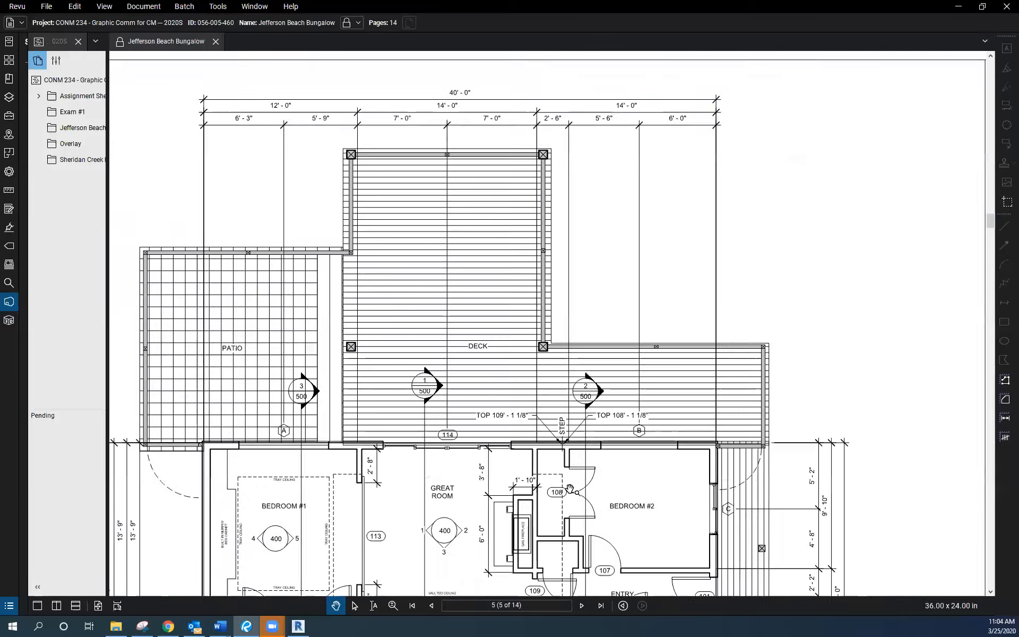
# - Study the deck-side step's alignment with the closet partition and dashed ceiling line up close, and return to Revit
pyautogui.scroll(4, 564, 465)
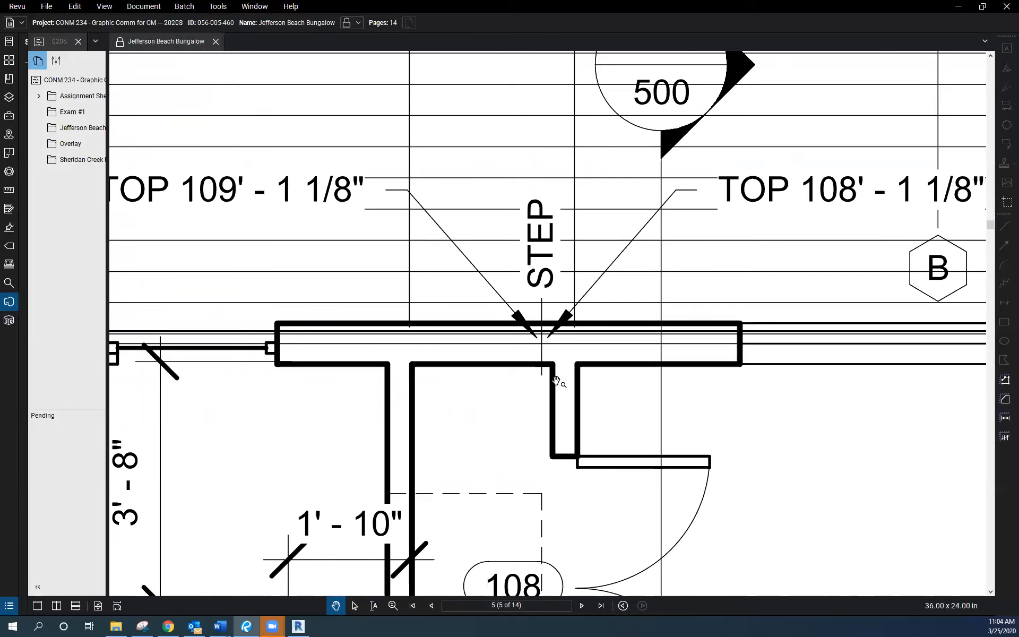
pyautogui.scroll(-2, 556, 380)
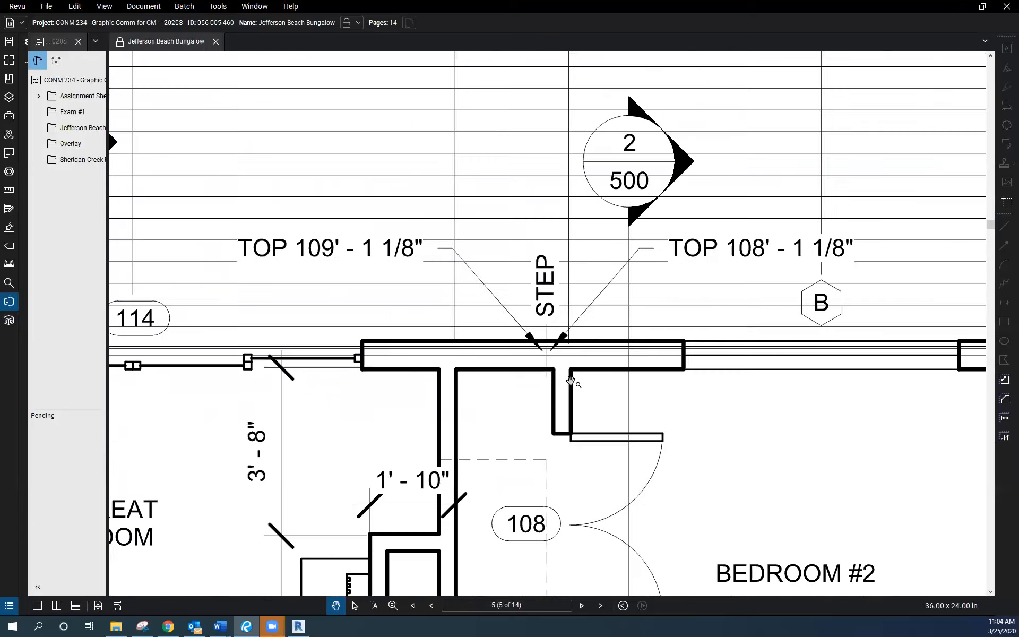
pyautogui.scroll(3, 546, 385)
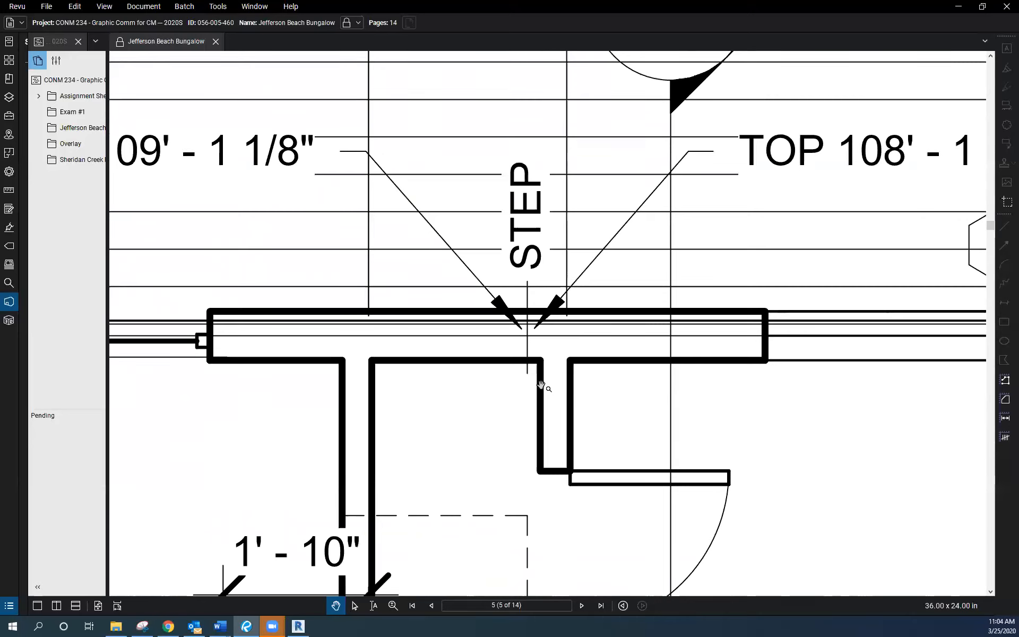
pyautogui.scroll(-2, 541, 384)
pyautogui.scroll(2, 541, 385)
pyautogui.scroll(-3, 545, 384)
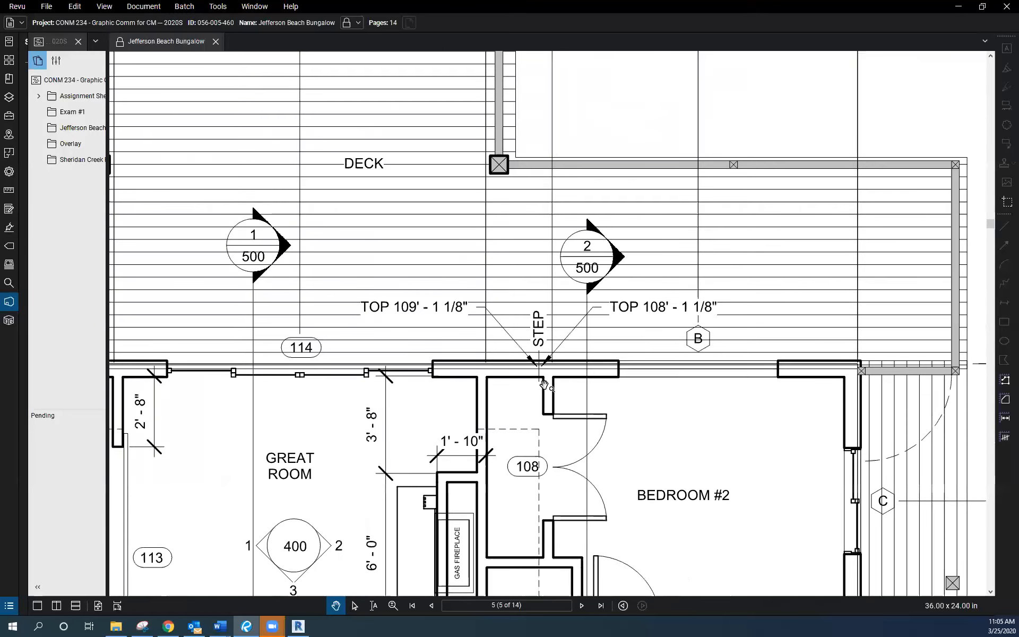
pyautogui.scroll(-2, 543, 383)
pyautogui.scroll(-2, 549, 383)
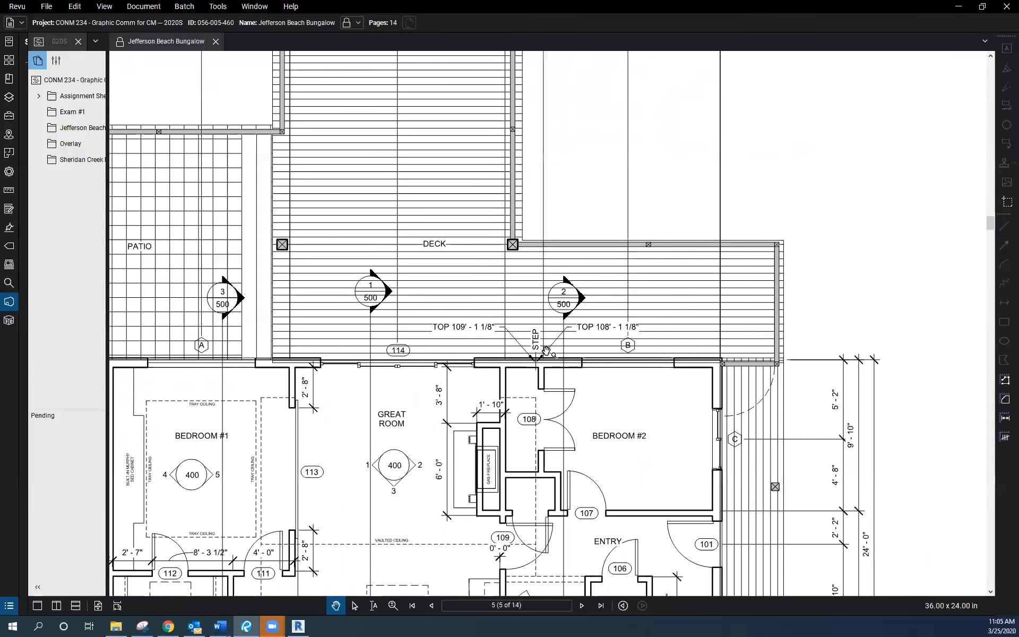
pyautogui.click(957, 6)
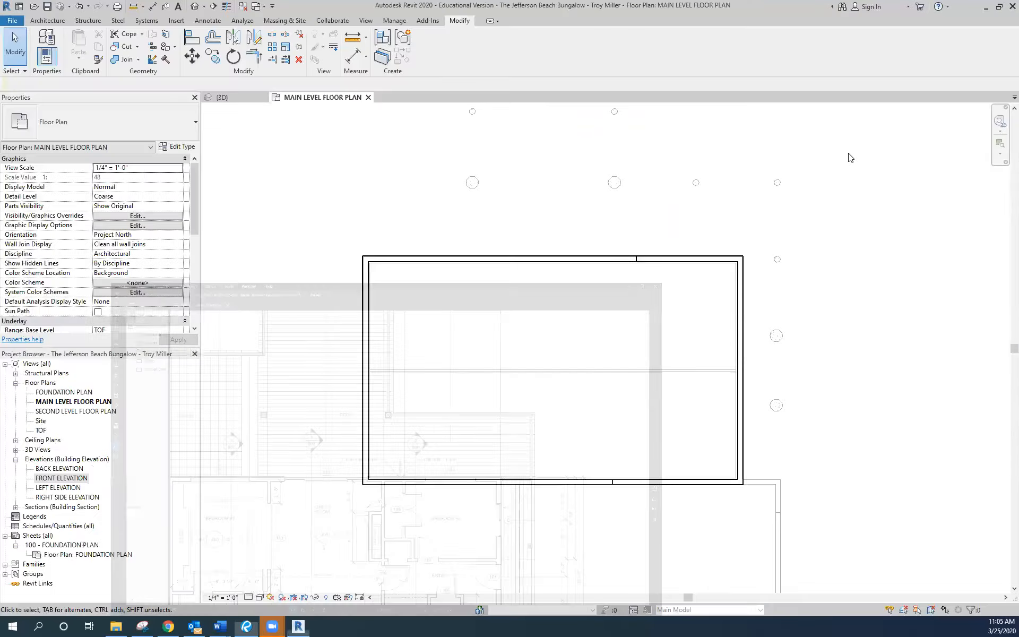
# - Place an aligned dimension above the deck-side wall, from the right-hand exterior wall's outer face to the wall step
pyautogui.scroll(1, 655, 225)
pyautogui.click(208, 21)
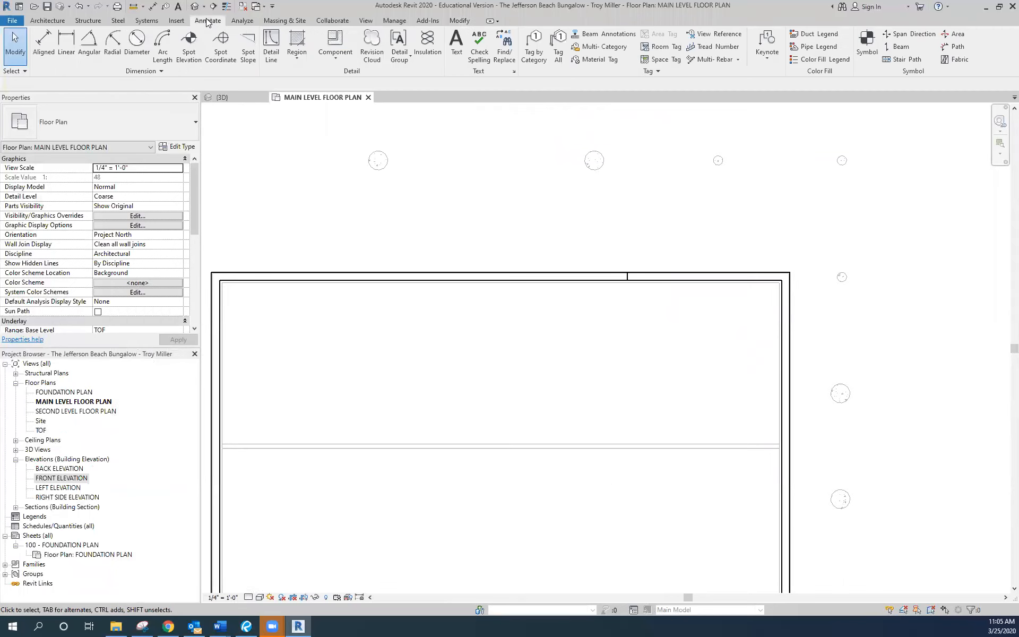
pyautogui.click(44, 43)
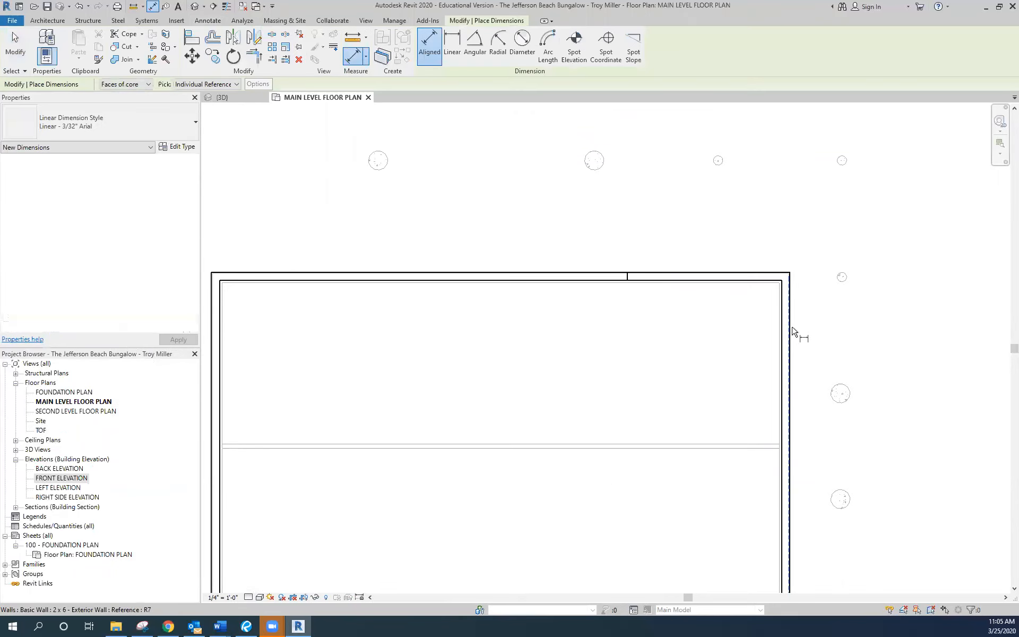
pyautogui.click(789, 332)
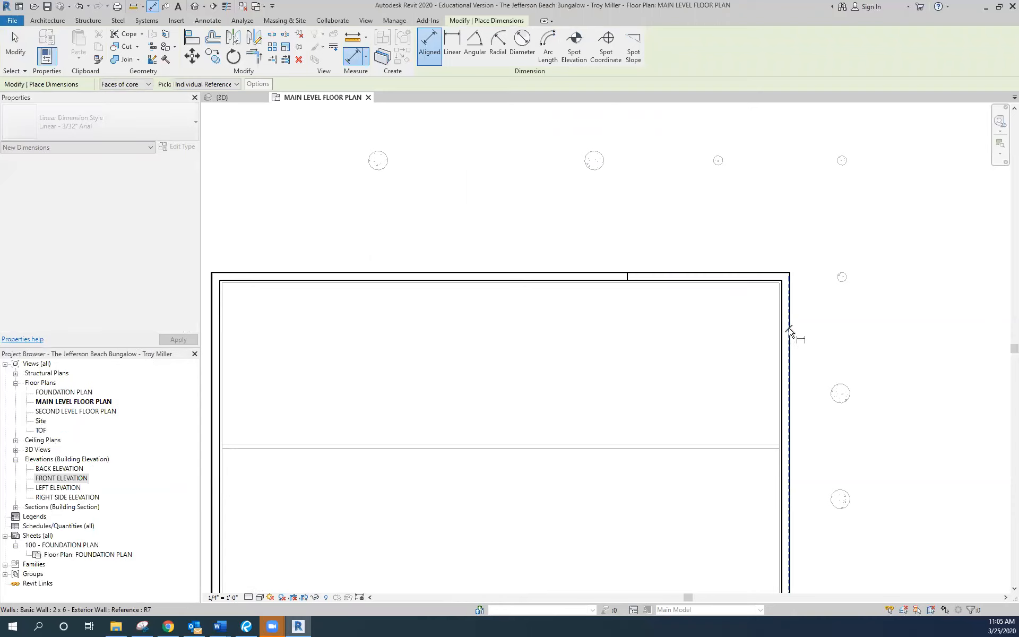
pyautogui.scroll(3, 777, 196)
pyautogui.click(478, 360)
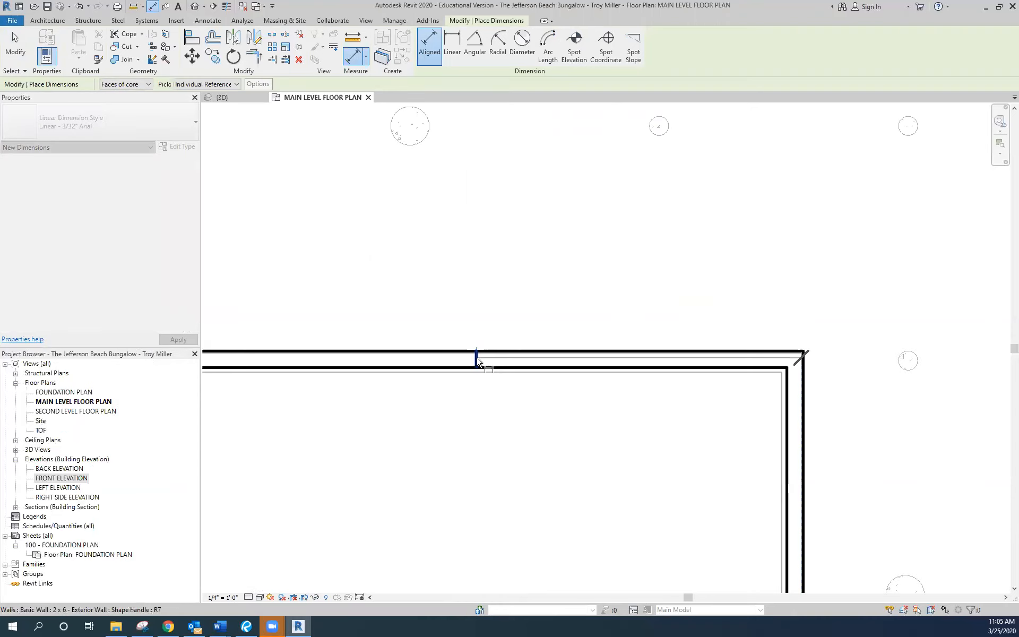
pyautogui.click(662, 259)
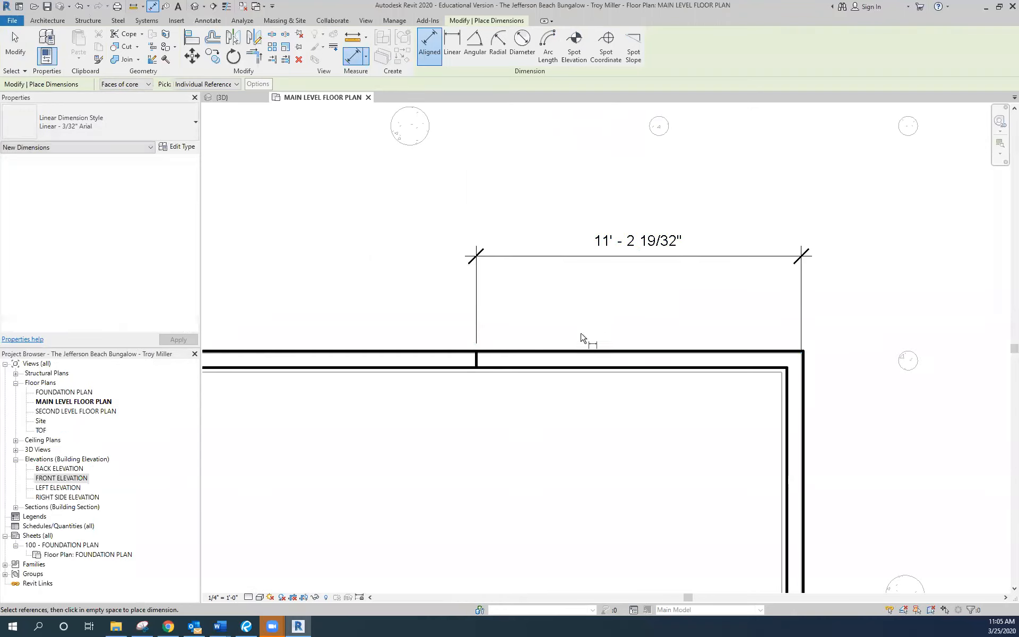
pyautogui.press('Escape')
pyautogui.press('Escape')
# - Set the distance from the right-hand exterior wall to the deck-side wall step to 12'-0"
pyautogui.click(532, 358)
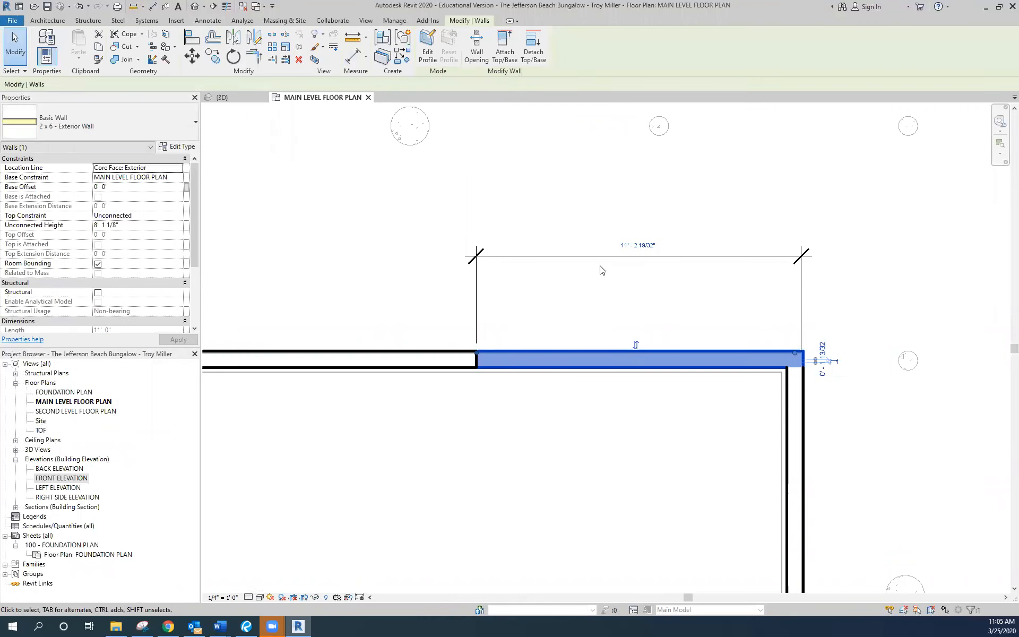
pyautogui.click(638, 246)
pyautogui.write('12')
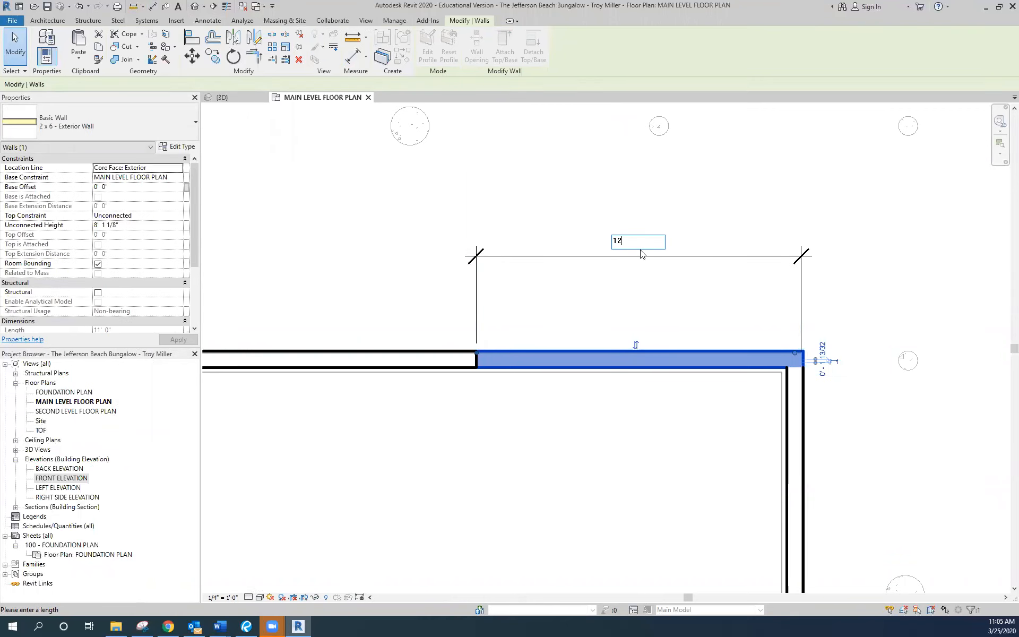
pyautogui.press('Return')
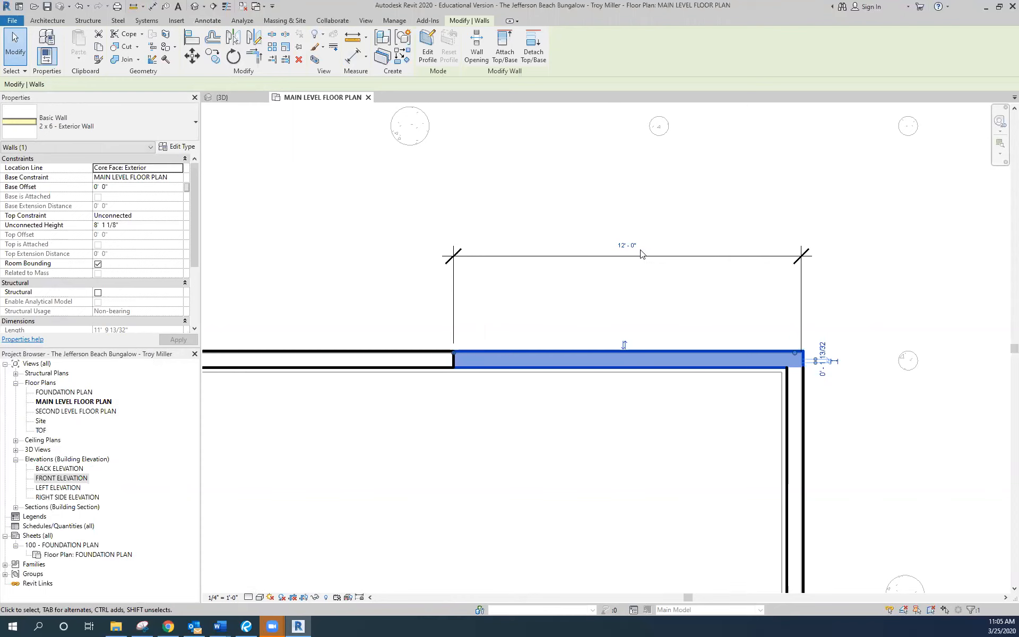
pyautogui.click(577, 191)
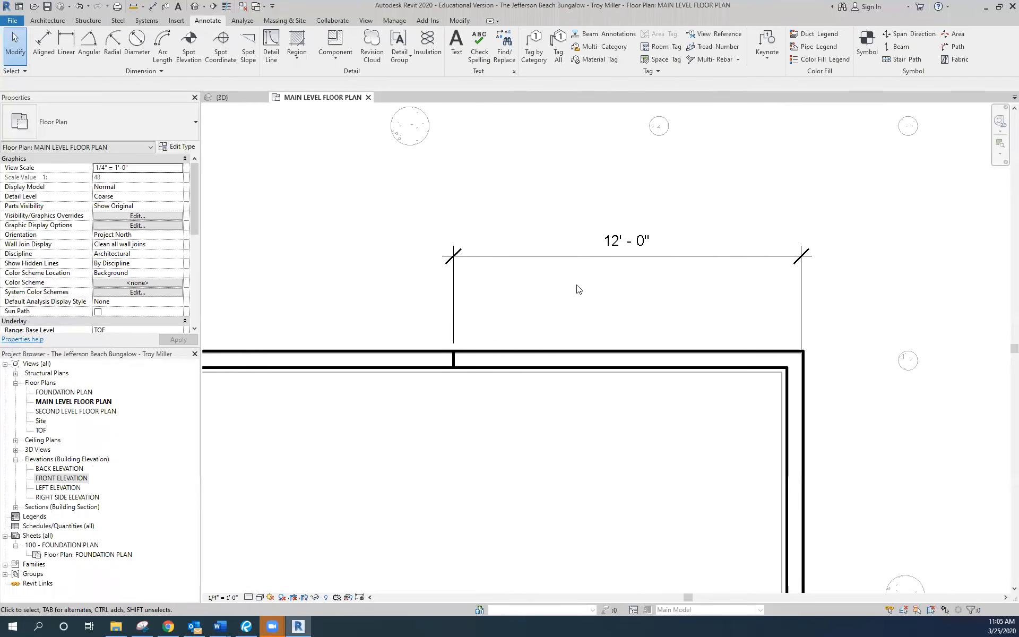
# - Check the stepped exterior walls in the 3D view and minimize Revit
pyautogui.scroll(-4, 594, 265)
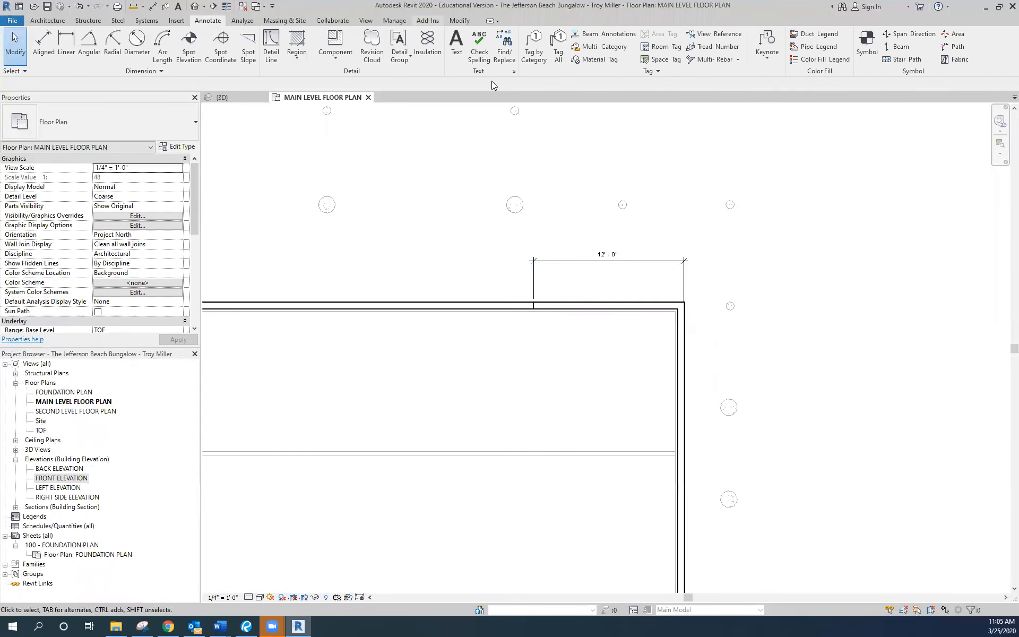
pyautogui.click(259, 100)
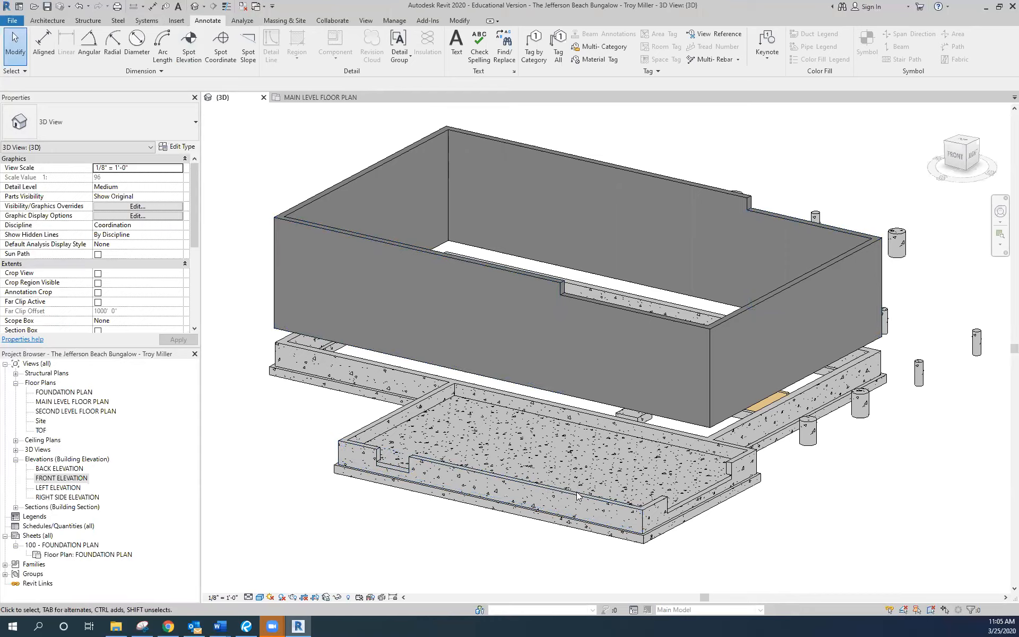
pyautogui.click(297, 626)
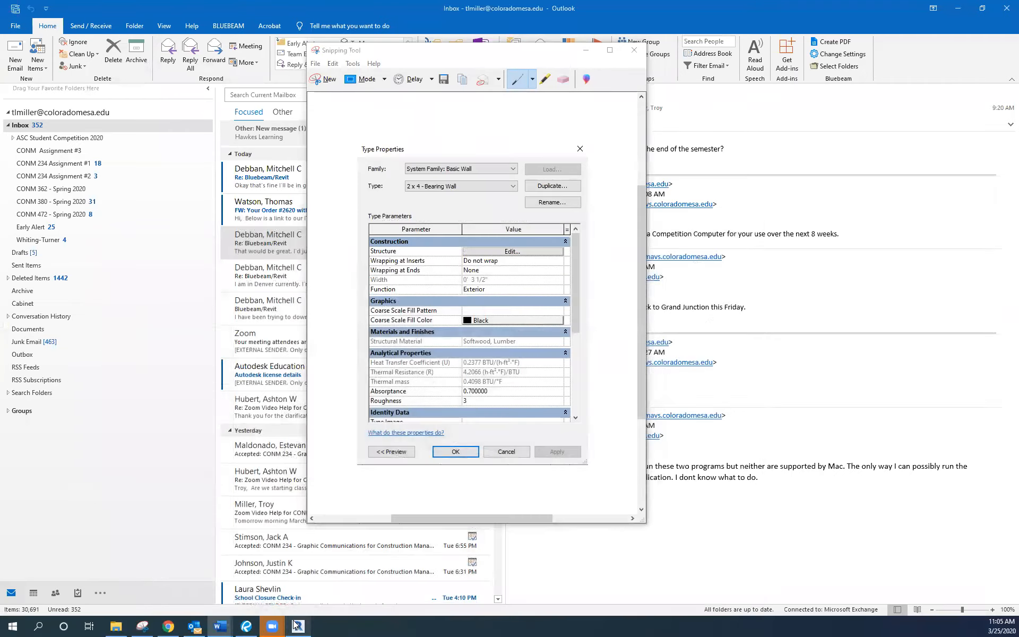
# - Switch to Bluebeam Revu and examine the main level floor plan around the STEP markers at the kitchen wall and the deck-side wall
pyautogui.click(297, 626)
pyautogui.click(246, 625)
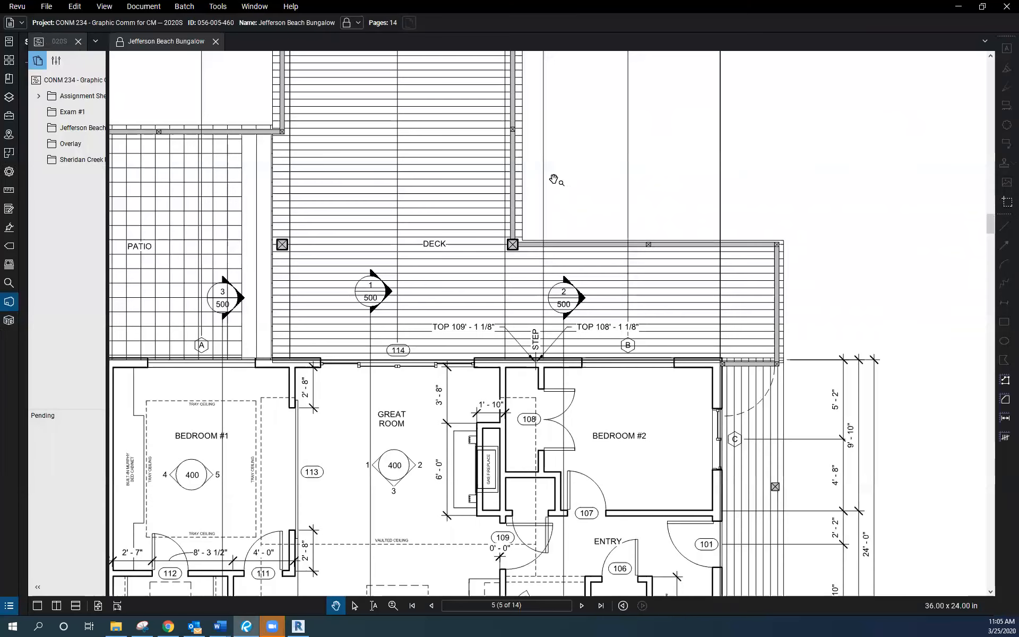
pyautogui.scroll(-5, 553, 179)
pyautogui.scroll(2, 552, 555)
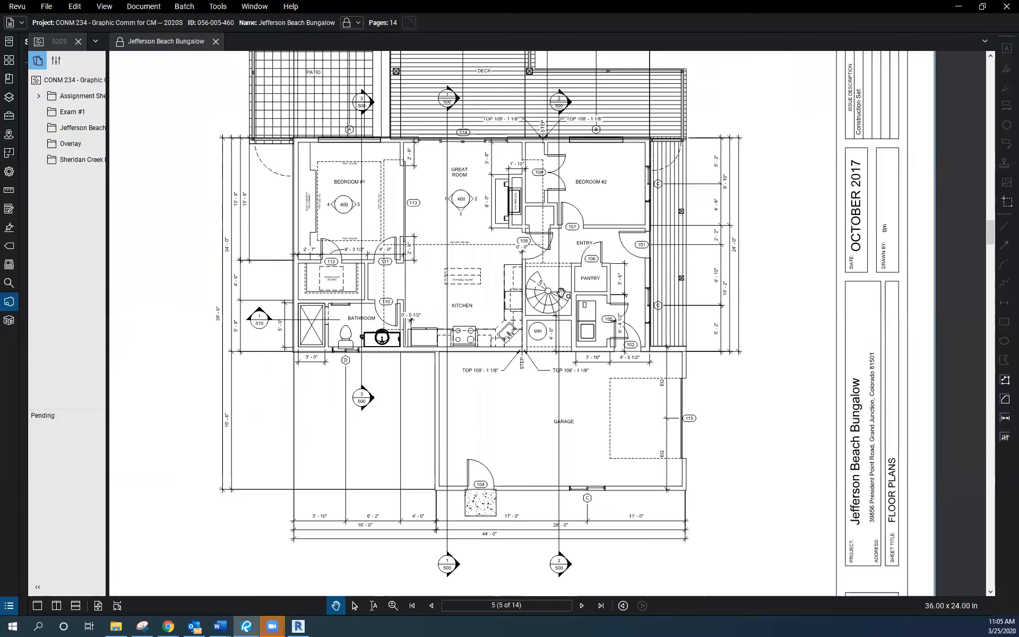
pyautogui.scroll(4, 561, 291)
pyautogui.scroll(2, 499, 349)
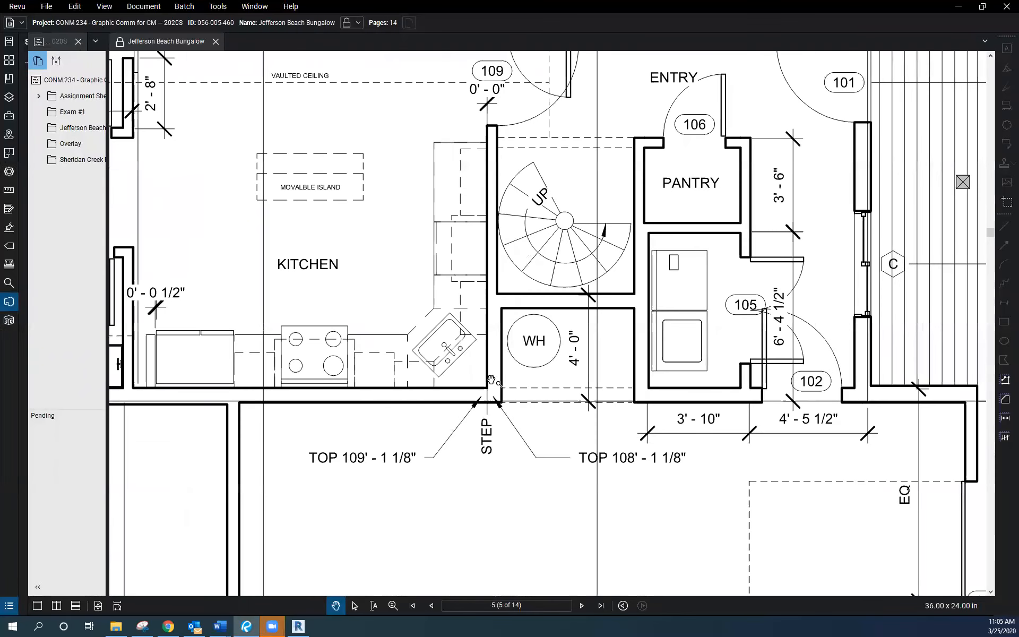
pyautogui.scroll(1, 527, 482)
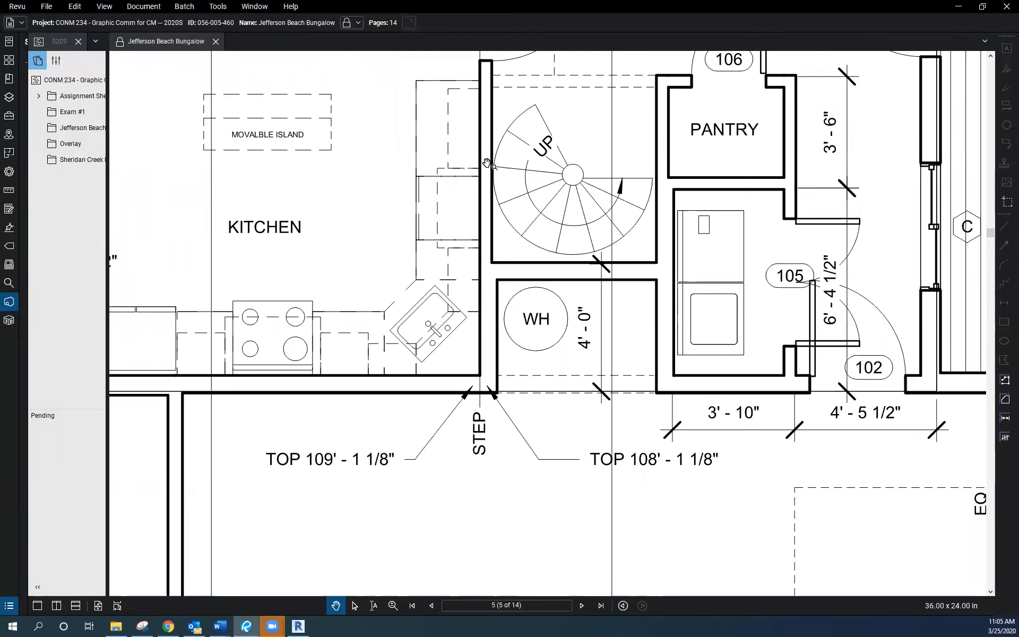
pyautogui.scroll(-3, 478, 418)
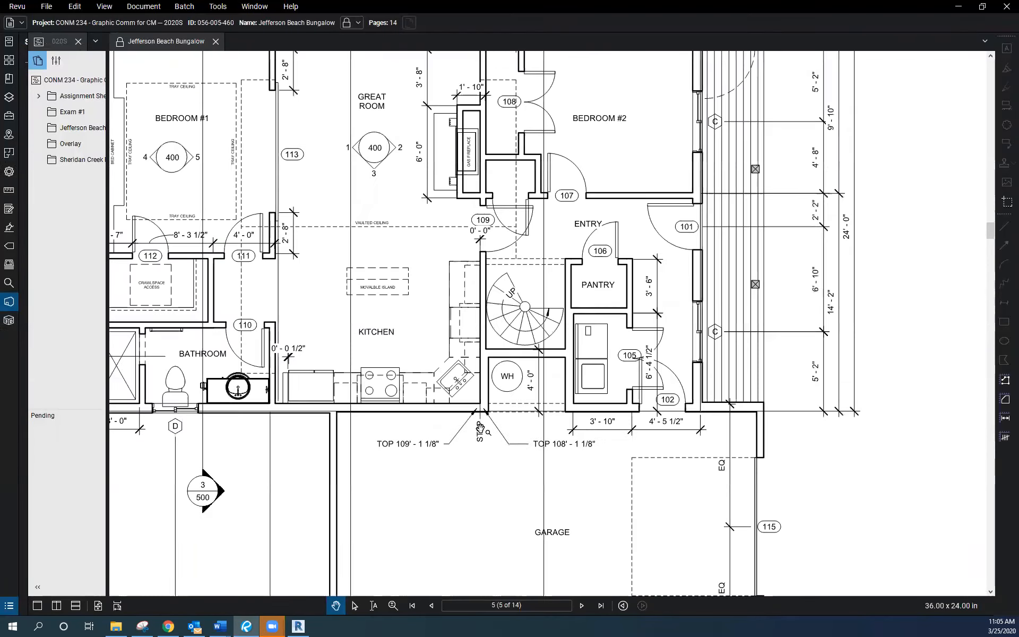
pyautogui.scroll(2, 489, 173)
pyautogui.scroll(-4, 490, 173)
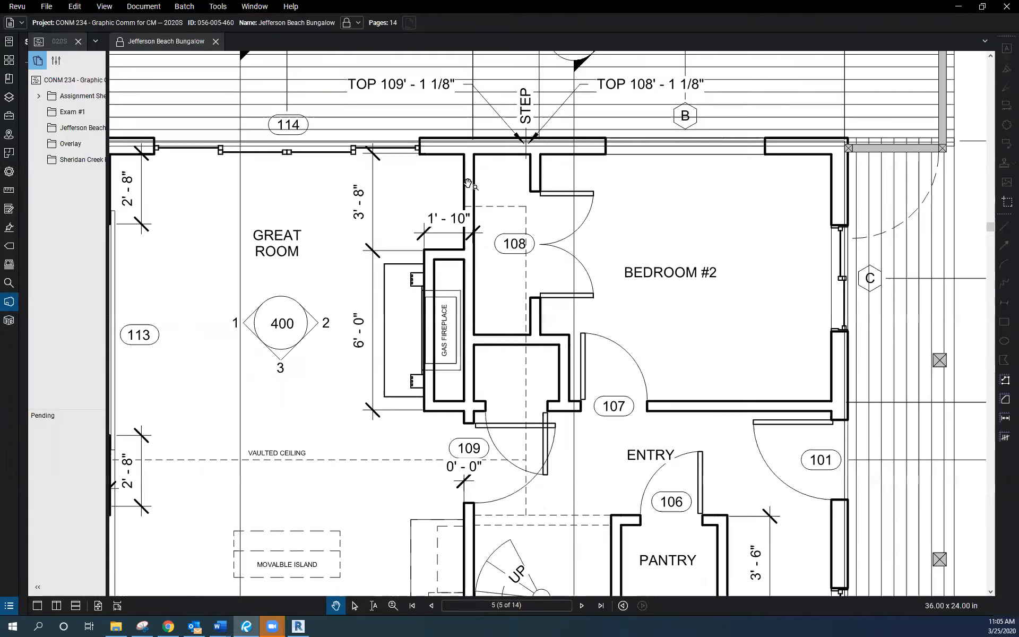
pyautogui.scroll(-1, 462, 337)
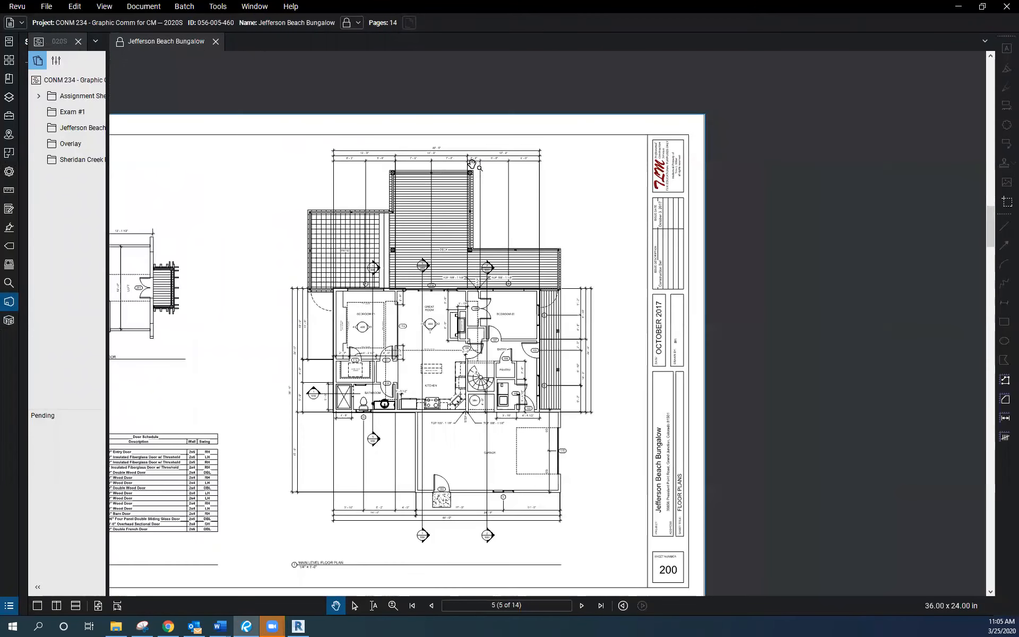
# - Examine the dimension strings above the deck and the wall beside closet 108 to locate the floor step
pyautogui.scroll(4, 473, 171)
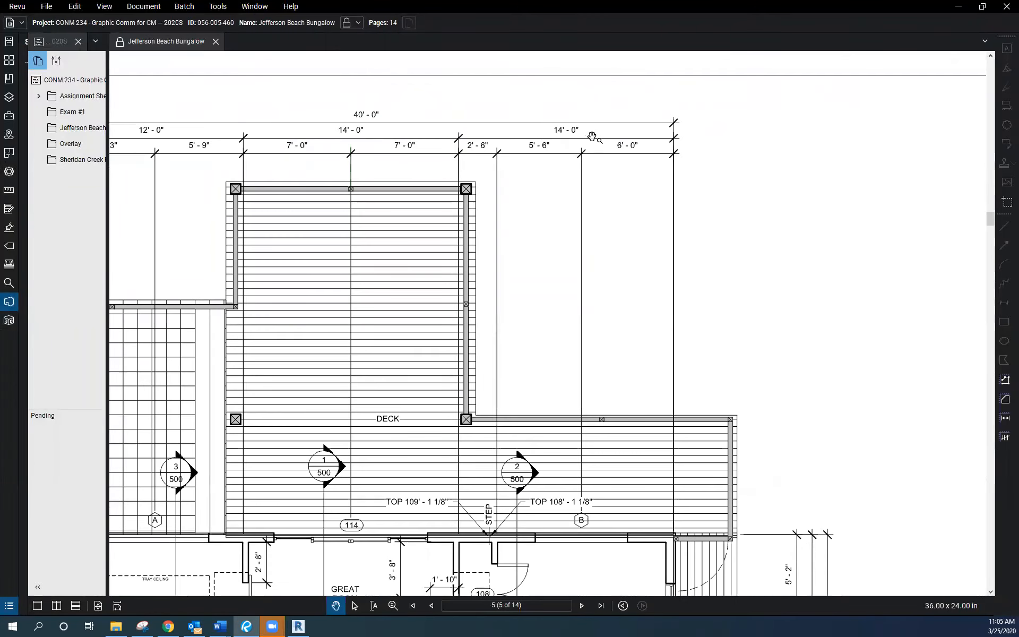
pyautogui.scroll(-4, 498, 141)
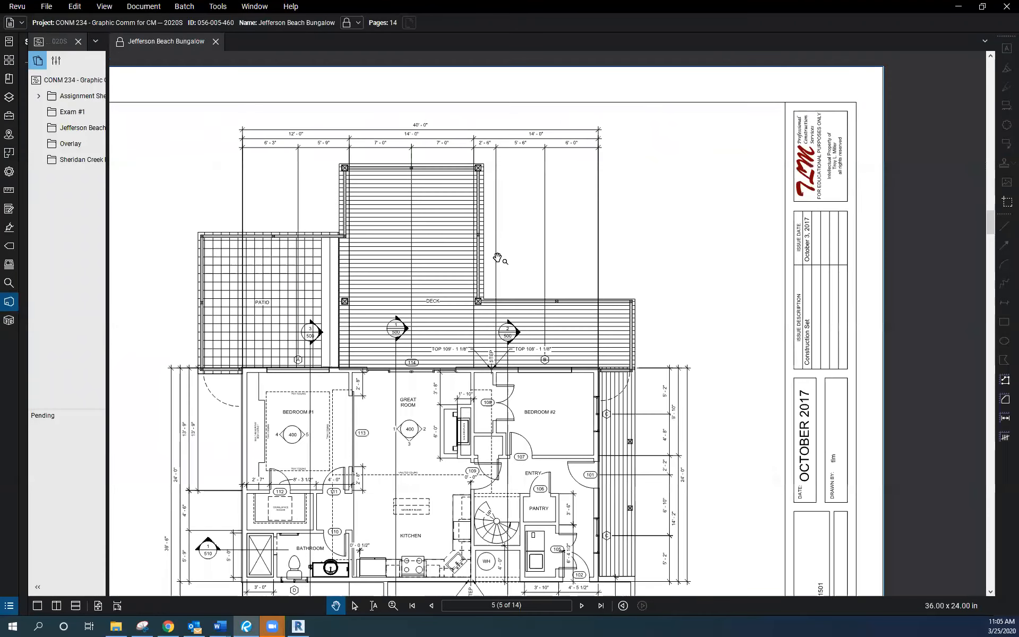
pyautogui.scroll(4, 487, 390)
pyautogui.scroll(3, 488, 389)
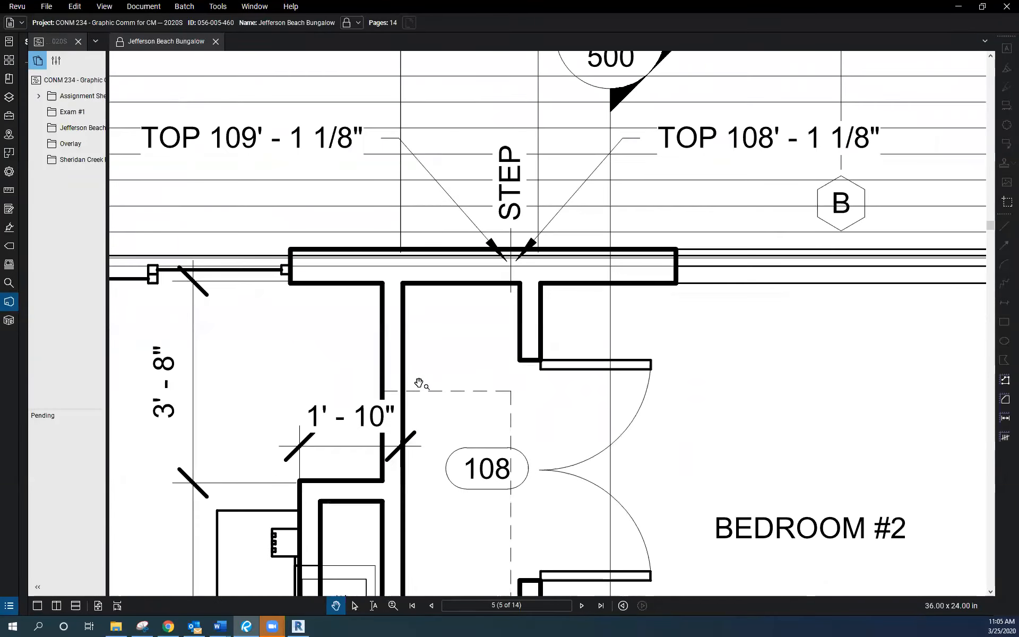
pyautogui.scroll(-4, 419, 383)
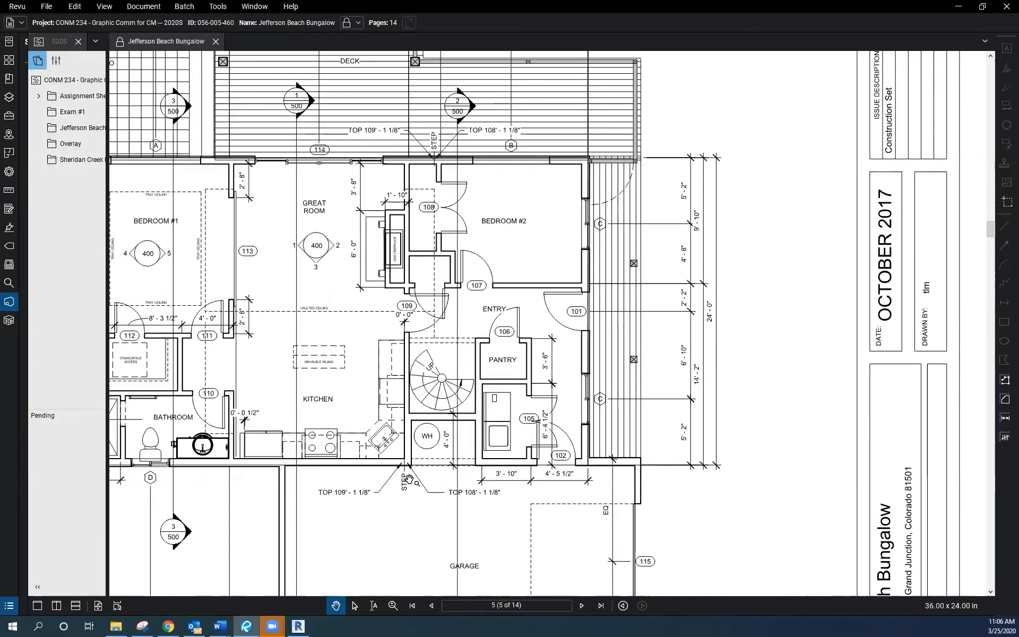
pyautogui.scroll(-4, 412, 499)
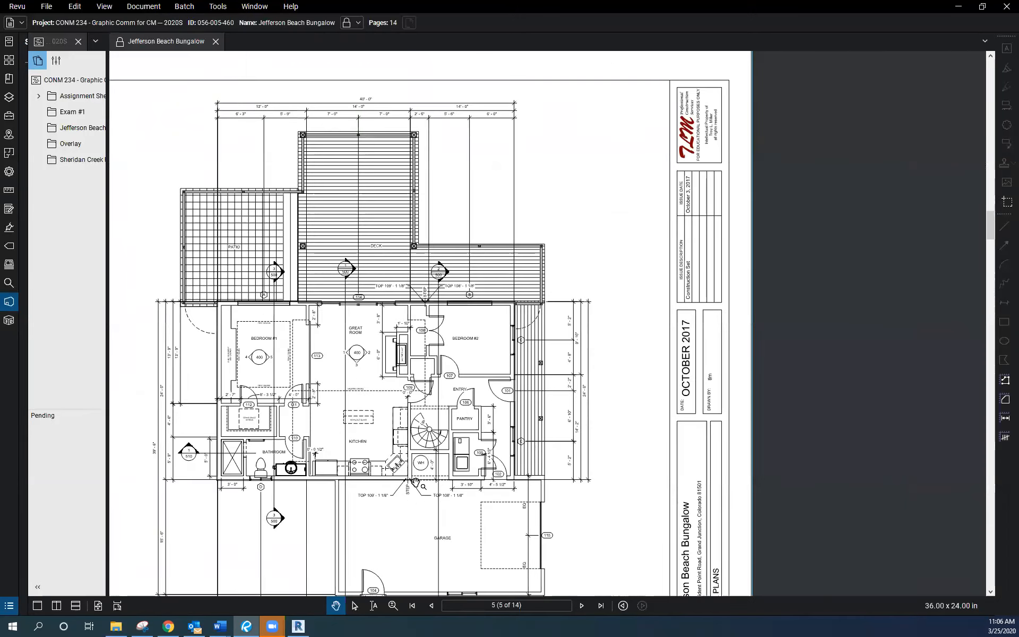
pyautogui.scroll(4, 466, 86)
pyautogui.scroll(2, 467, 86)
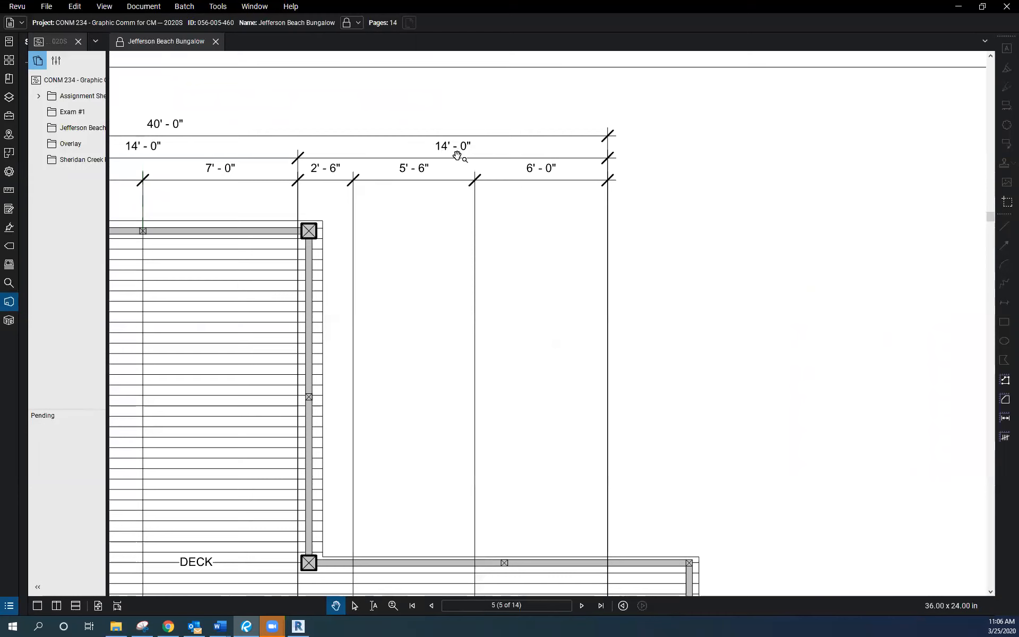
# - Switch to Revit and bring up the MAIN LEVEL FLOOR PLAN view
pyautogui.click(298, 626)
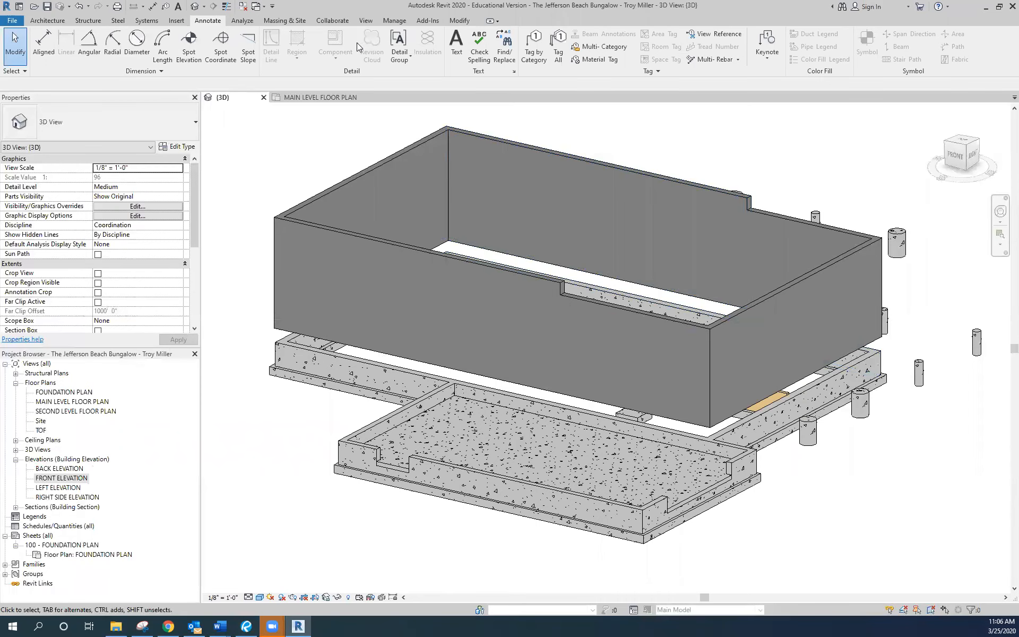
pyautogui.click(329, 97)
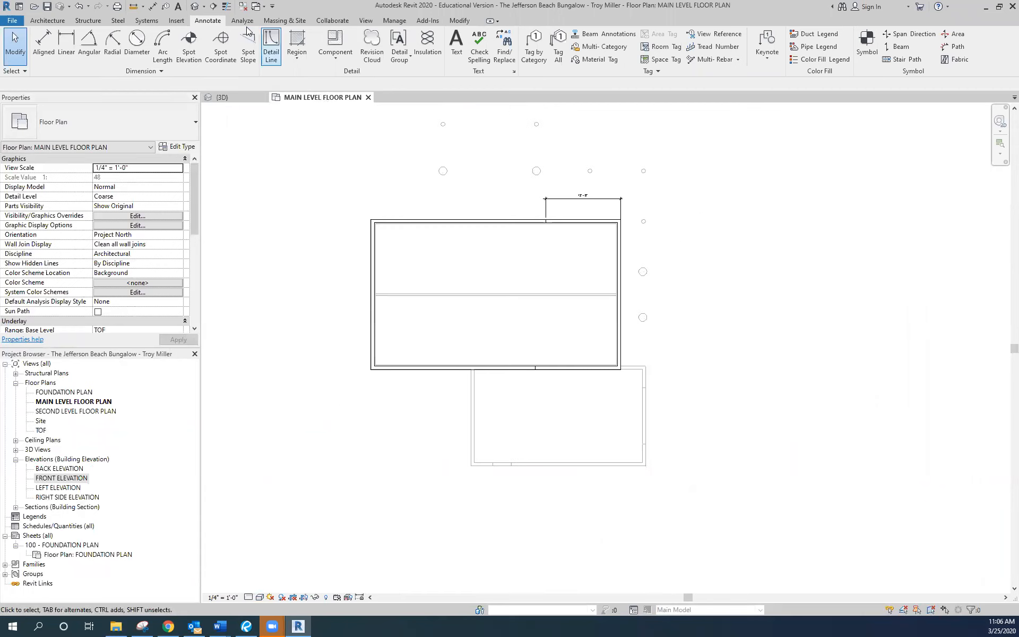
# - Add an aligned dimension below the garage-side wall from the right exterior wall to the joint between the two wall segments
pyautogui.click(43, 45)
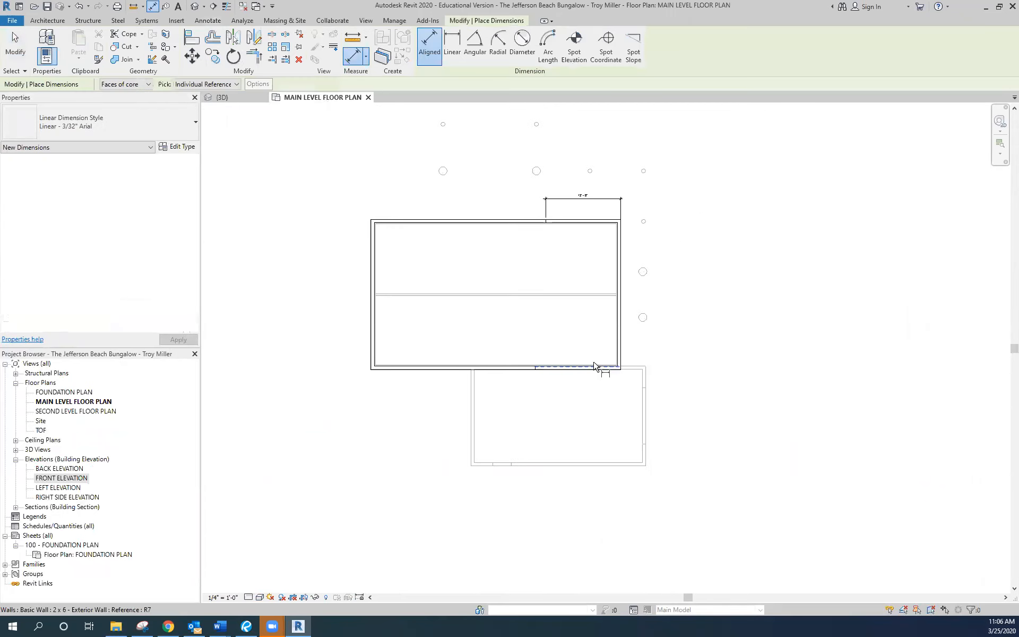
pyautogui.scroll(3, 594, 365)
pyautogui.click(640, 348)
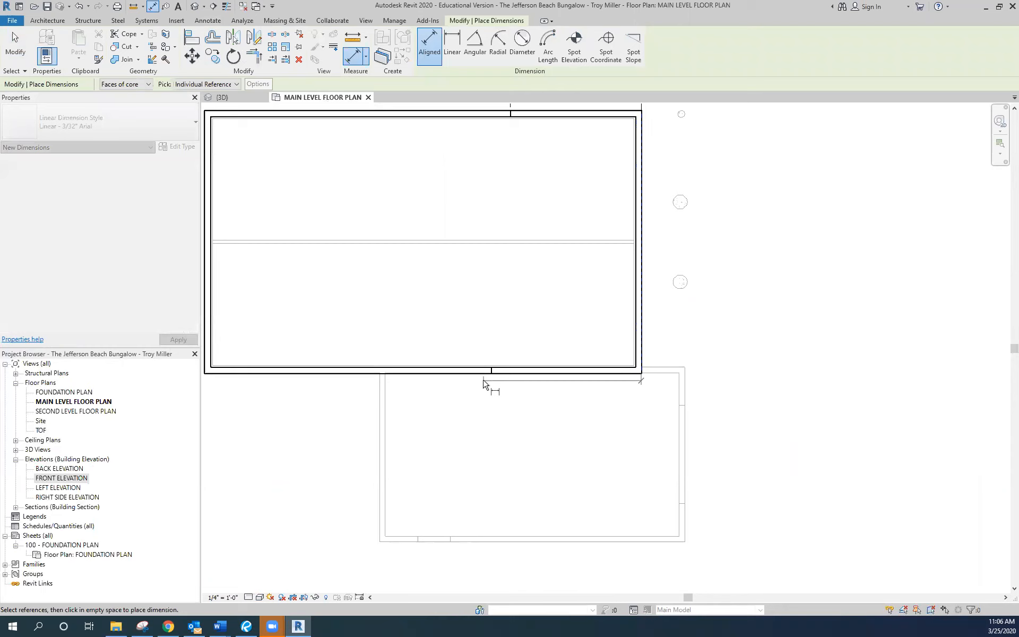
pyautogui.scroll(3, 489, 380)
pyautogui.click(500, 363)
pyautogui.scroll(-3, 517, 292)
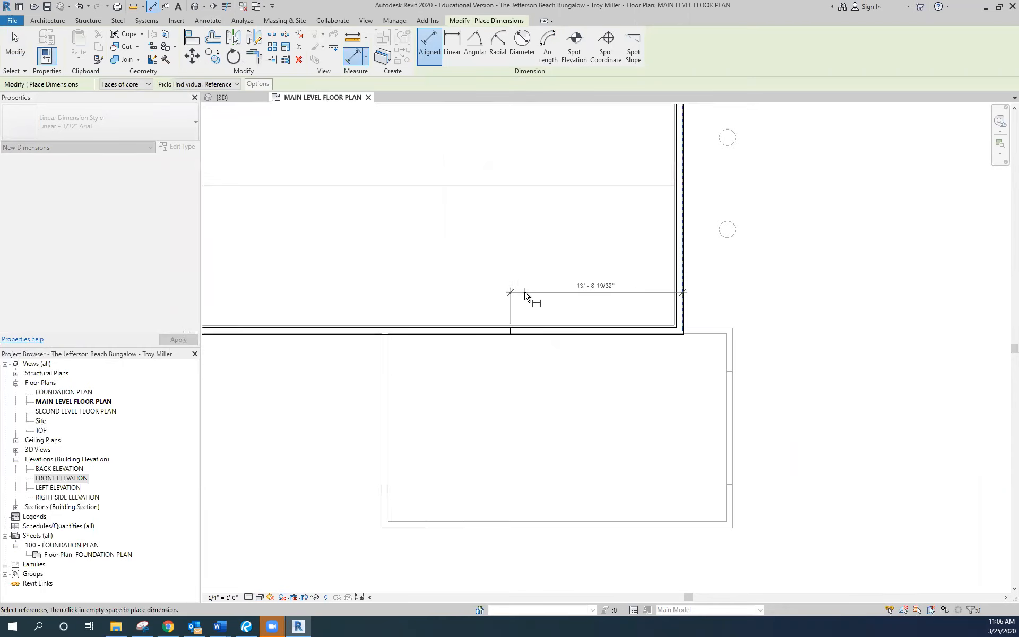
pyautogui.click(525, 399)
pyautogui.scroll(2, 552, 357)
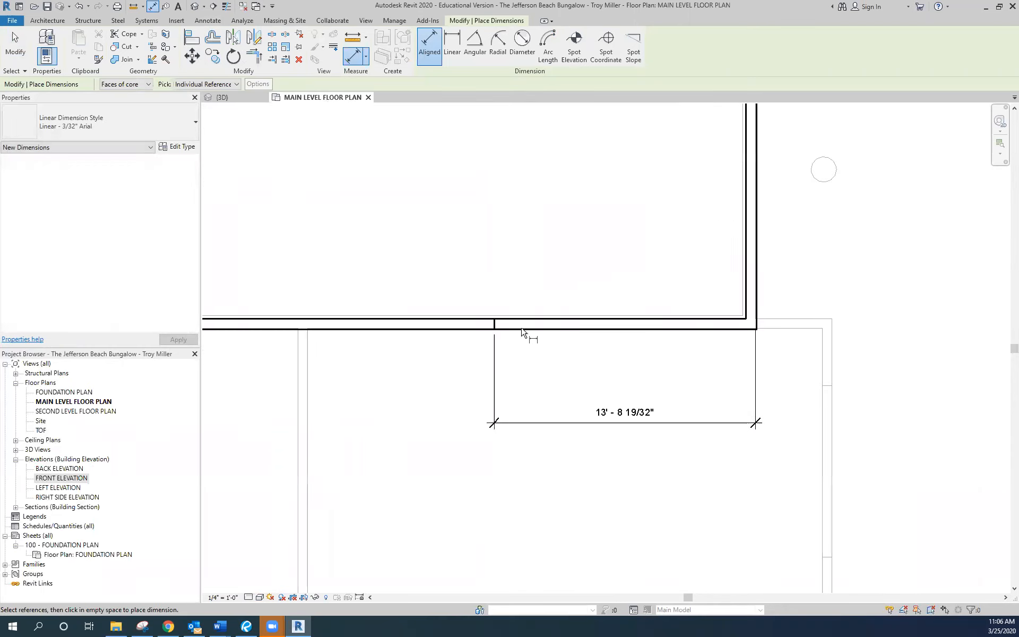
pyautogui.press('Escape')
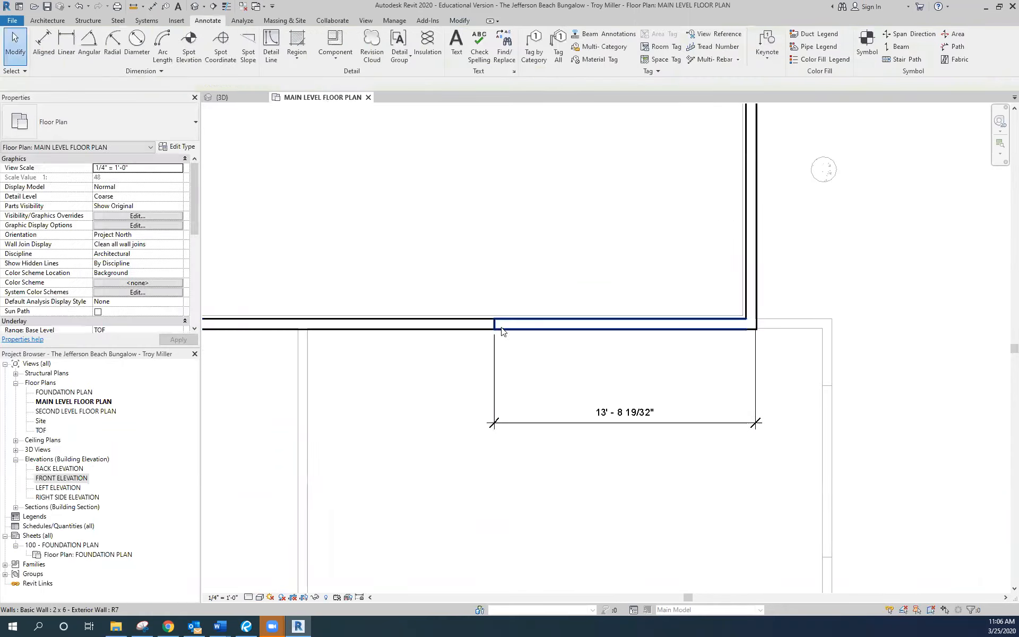
# - Pull the longer garage-side wall's end back from the joint to about 17'-5" from the right exterior wall
pyautogui.click(530, 322)
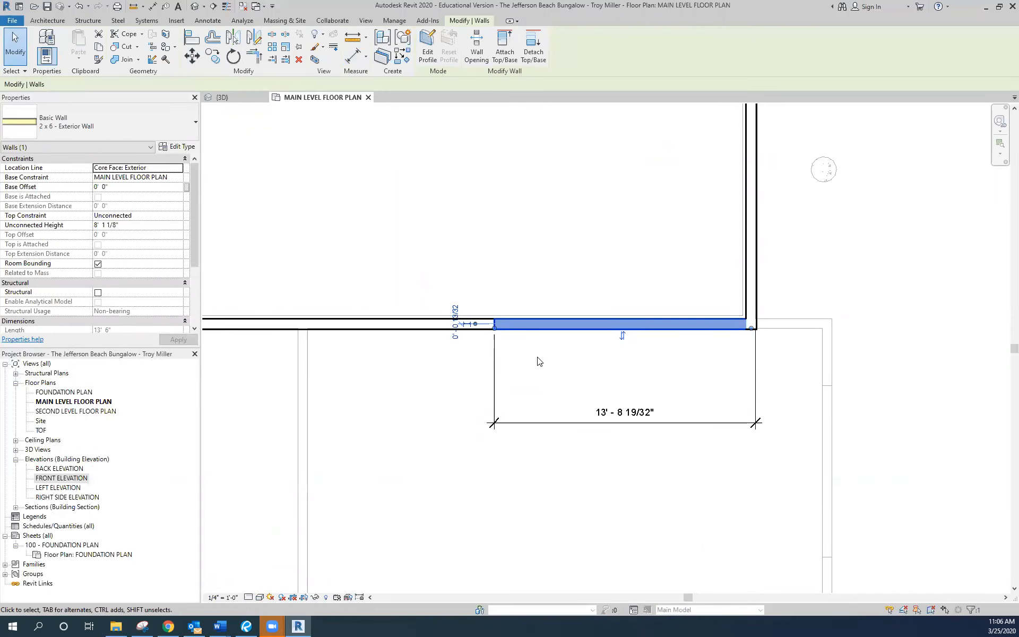
pyautogui.click(521, 350)
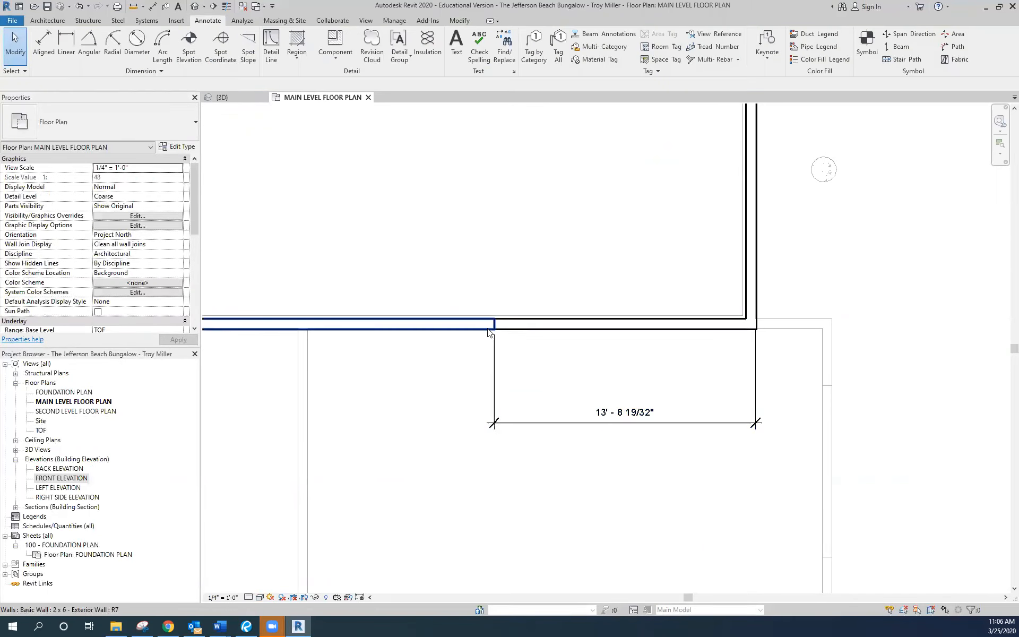
pyautogui.click(488, 331)
pyautogui.moveTo(493, 331); pyautogui.dragTo(457, 329)
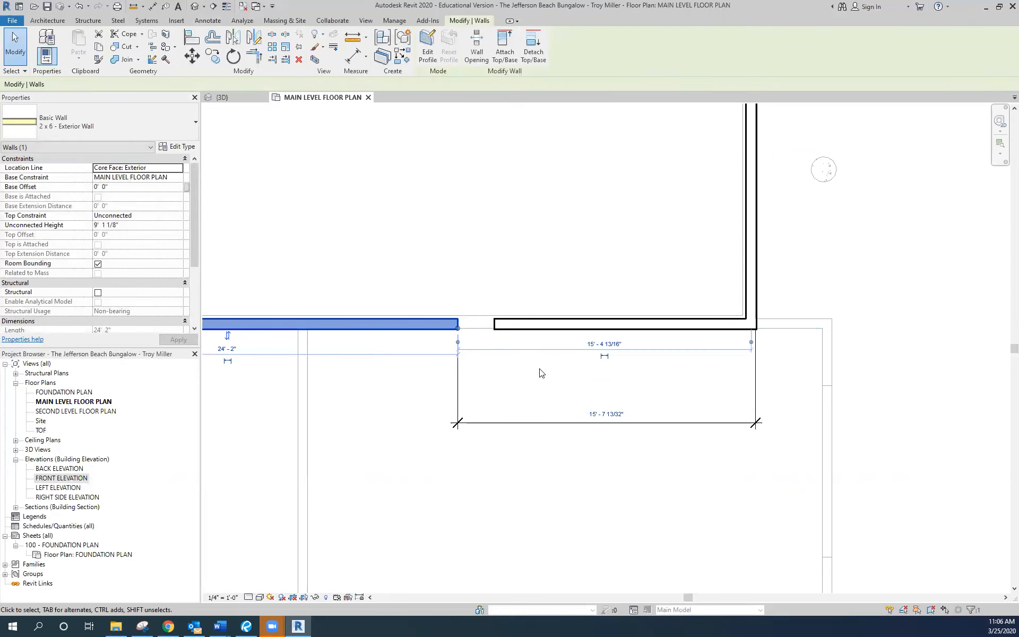
pyautogui.click(539, 373)
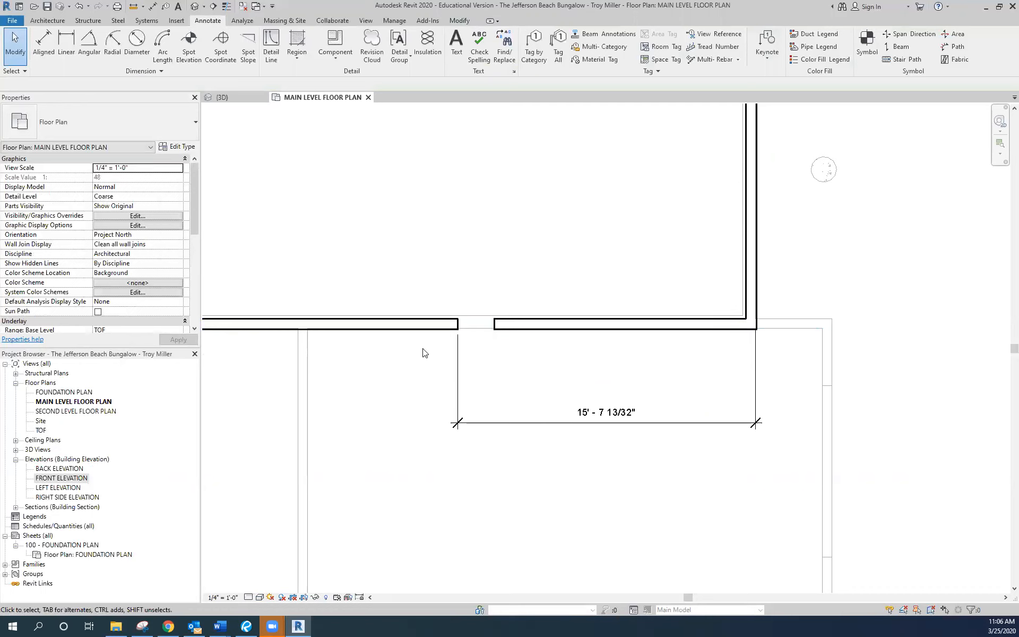
pyautogui.click(440, 328)
pyautogui.moveTo(458, 328); pyautogui.dragTo(423, 329)
# - Replace the dimension with an aligned one from the right exterior wall to the free end of the shorter garage-side wall
pyautogui.click(495, 424)
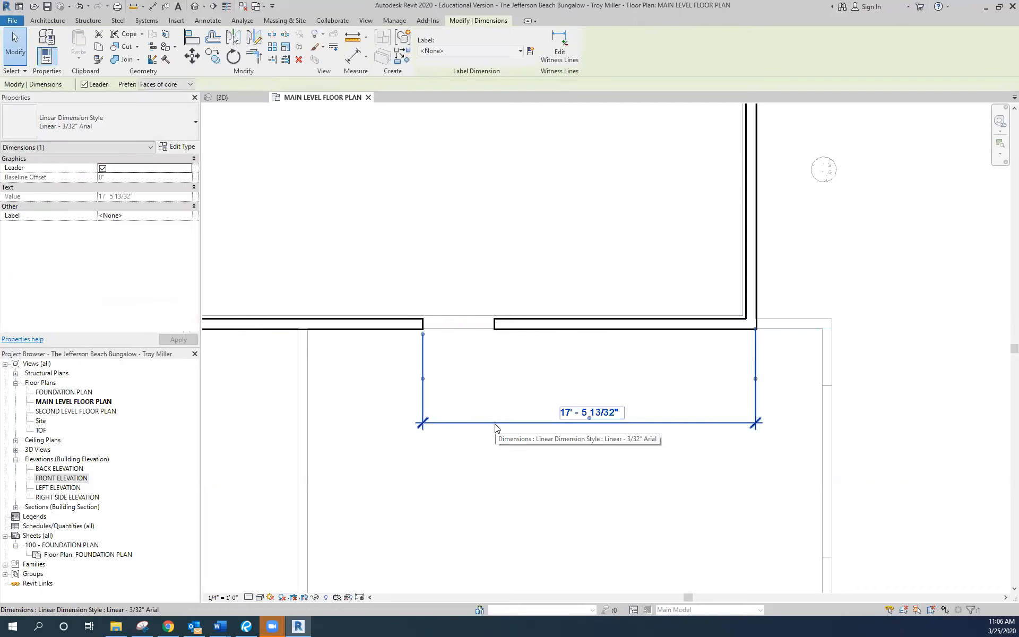
pyautogui.press('Delete')
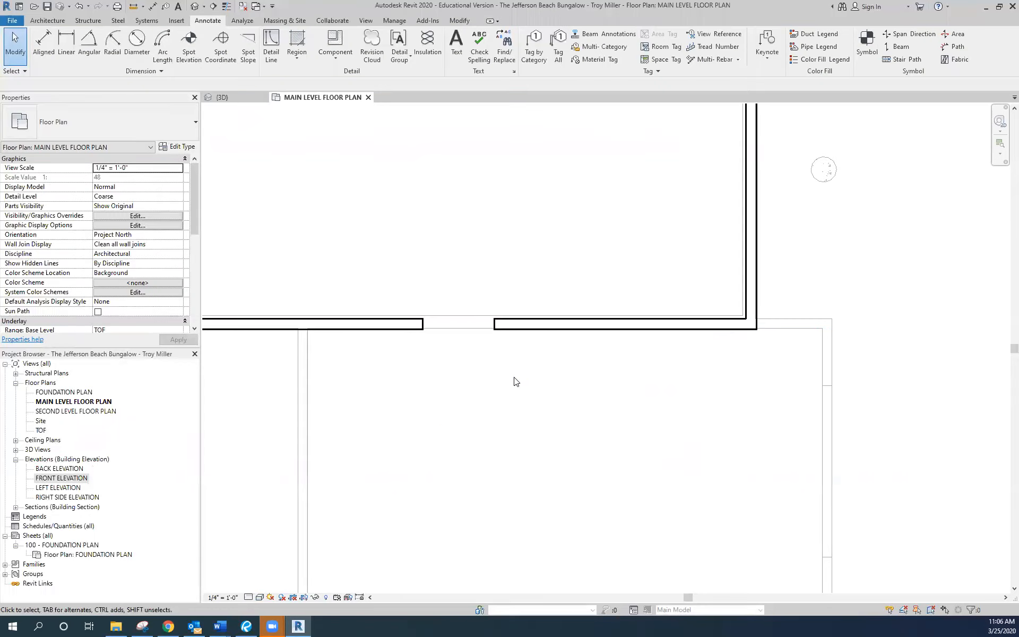
pyautogui.click(45, 45)
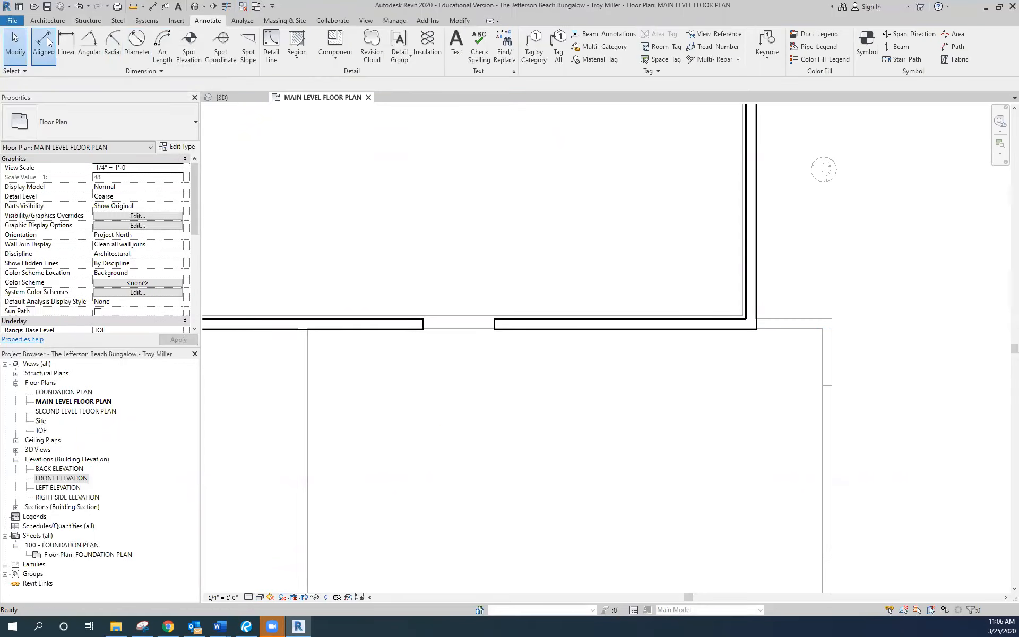
pyautogui.click(758, 286)
pyautogui.click(502, 330)
pyautogui.click(495, 400)
pyautogui.press('Escape')
pyautogui.press('Escape')
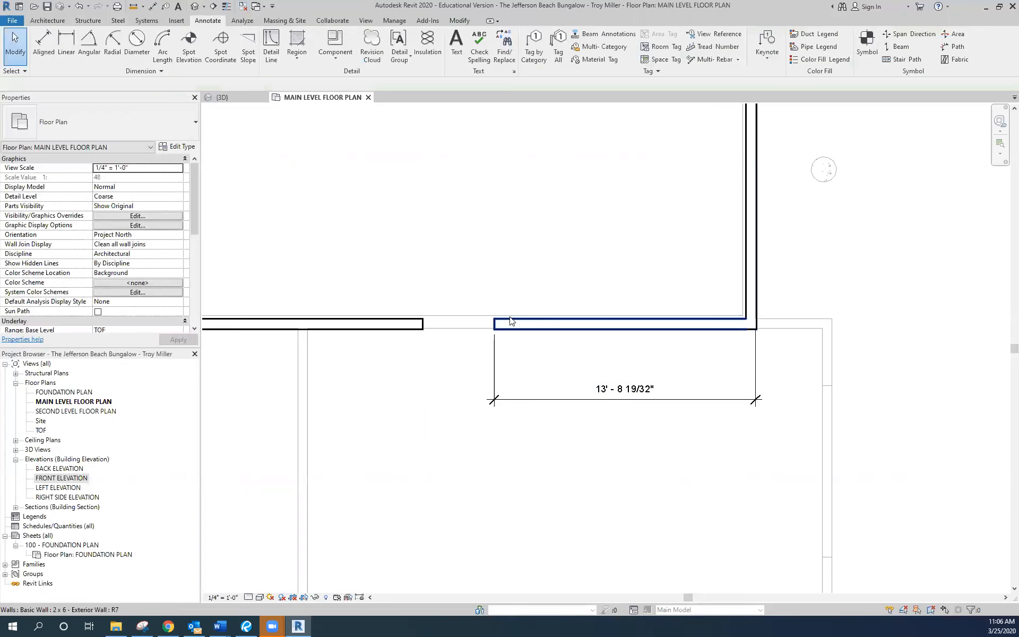
# - Set the dimension to the shorter garage-side wall's free end to 14' 3.5"
pyautogui.click(507, 323)
pyautogui.click(635, 391)
pyautogui.write('14 3.2')
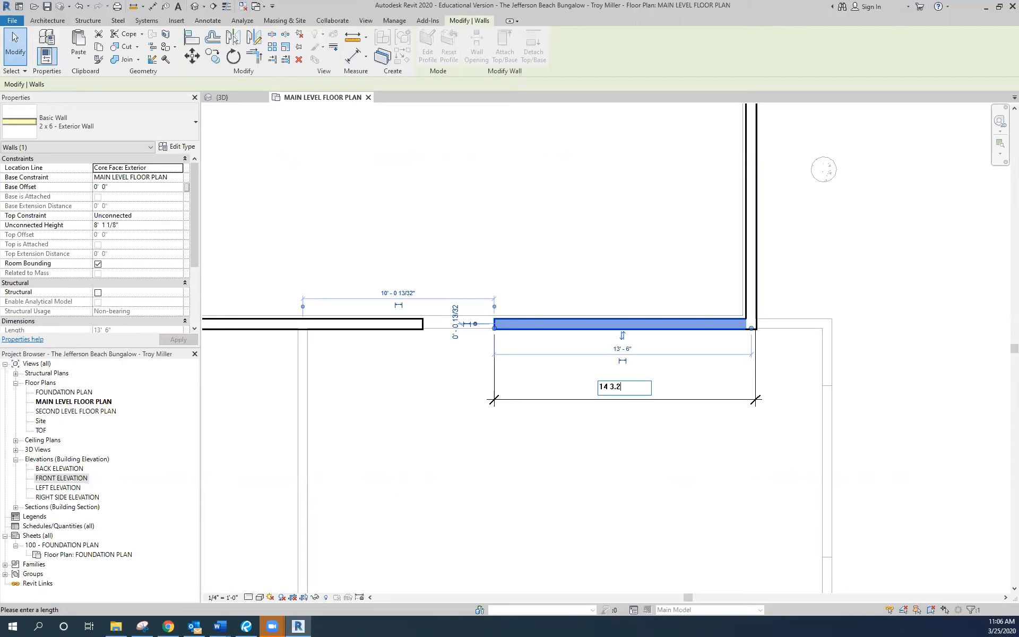
pyautogui.write(' 3.5')
pyautogui.press('Return')
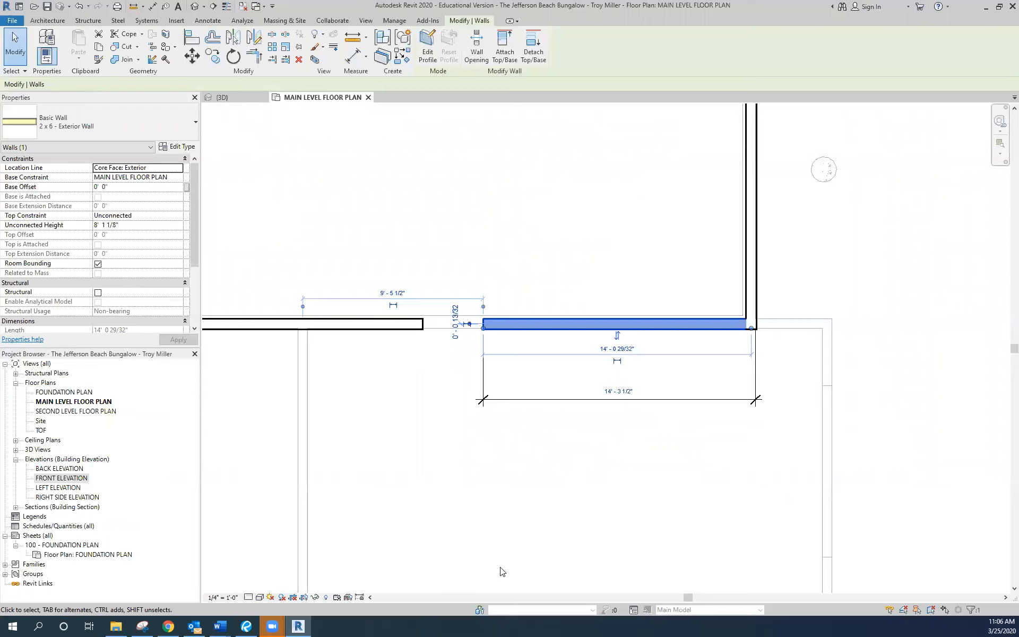
# - Extend the longer garage-side wall to meet the shorter segment's end, and open the 3D view
pyautogui.scroll(2, 500, 446)
pyautogui.scroll(-5, 466, 425)
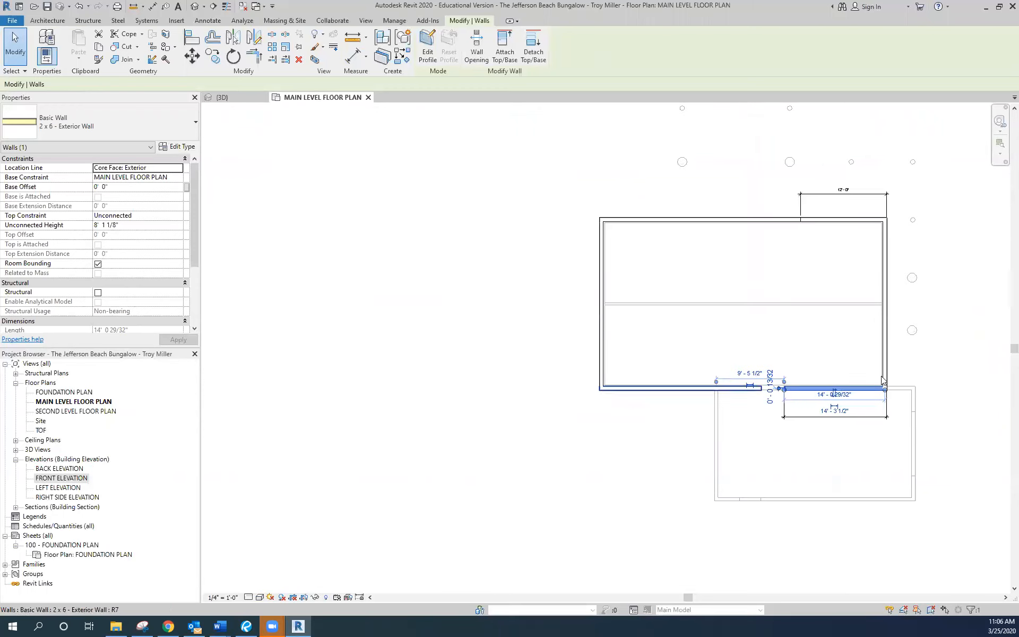
pyautogui.scroll(5, 882, 379)
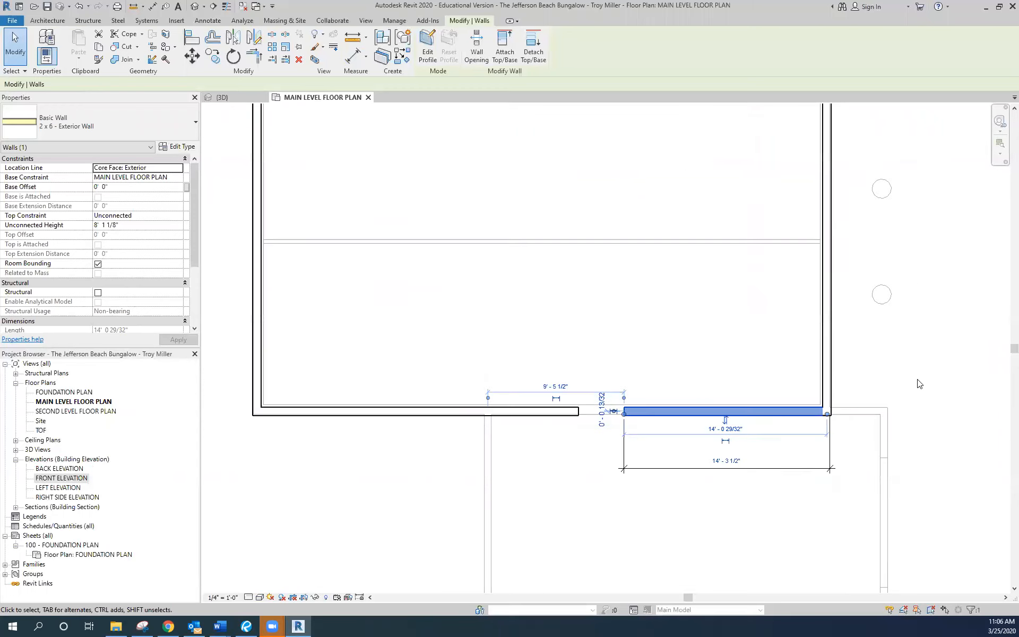
pyautogui.click(396, 412)
pyautogui.moveTo(419, 414); pyautogui.dragTo(477, 412)
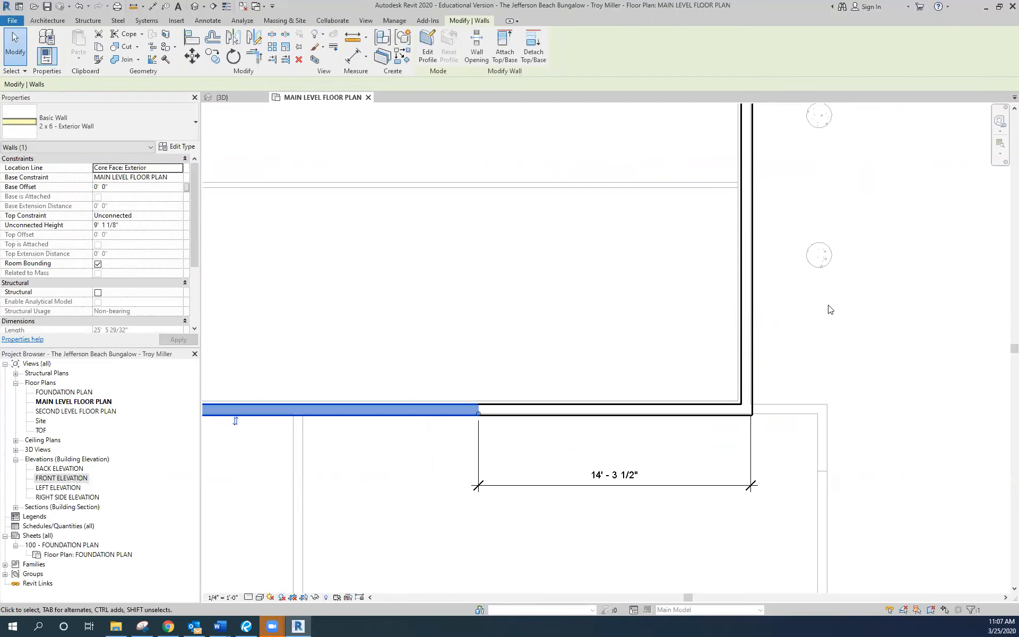
pyautogui.click(817, 334)
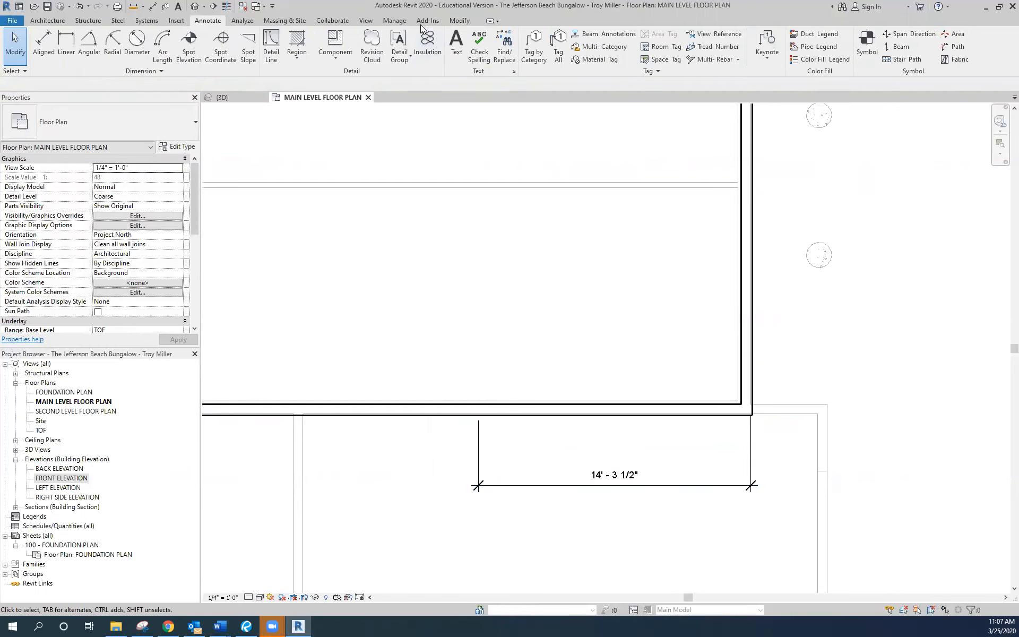
pyautogui.click(196, 8)
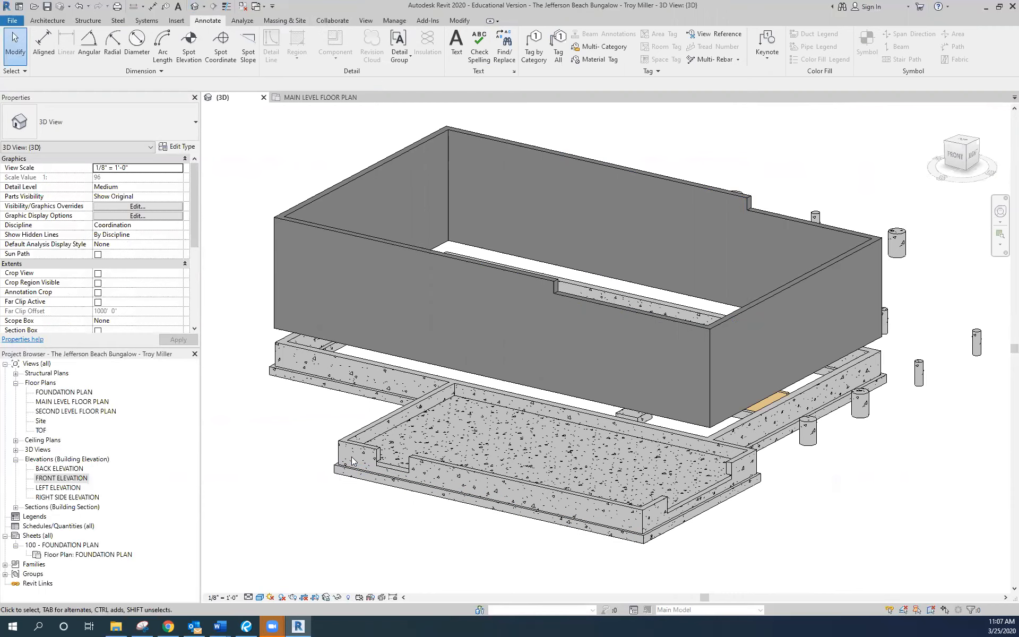
# - Switch to the Jefferson Beach Bungalow drawings in Revu and examine the wall between house and garage around the height step on the floor plan
pyautogui.click(246, 626)
pyautogui.scroll(-5, 614, 232)
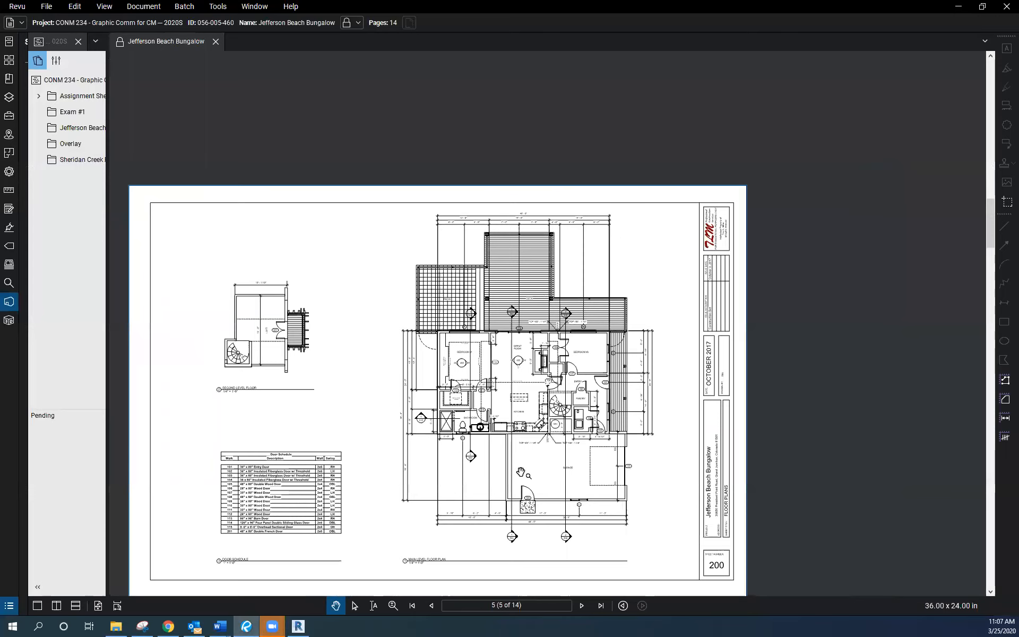
pyautogui.scroll(4, 559, 416)
pyautogui.scroll(2, 560, 416)
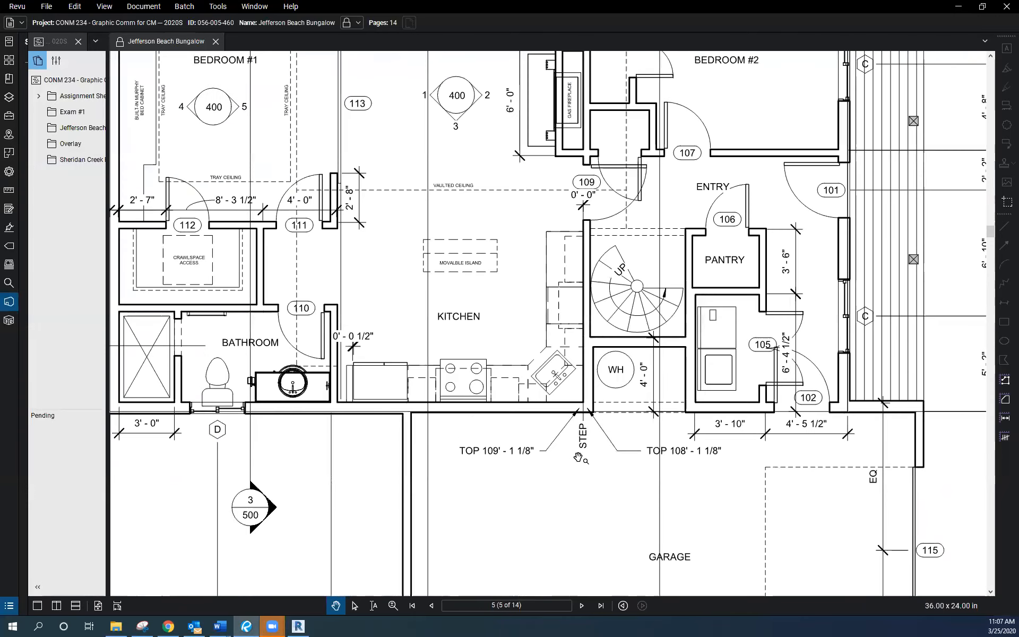
pyautogui.scroll(-2, 578, 452)
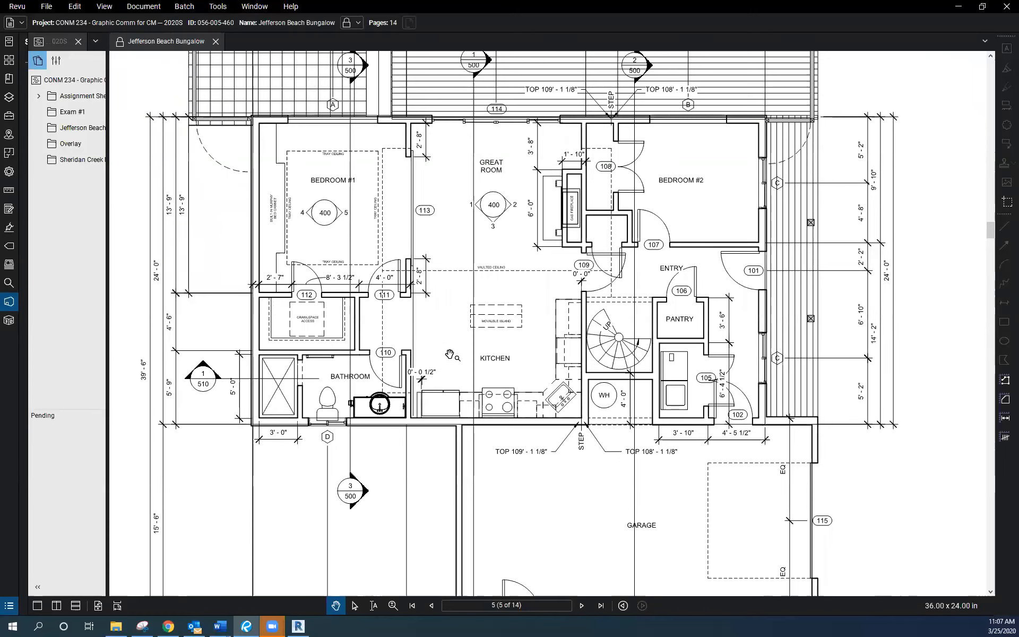
pyautogui.scroll(-2, 467, 427)
pyautogui.scroll(2, 472, 429)
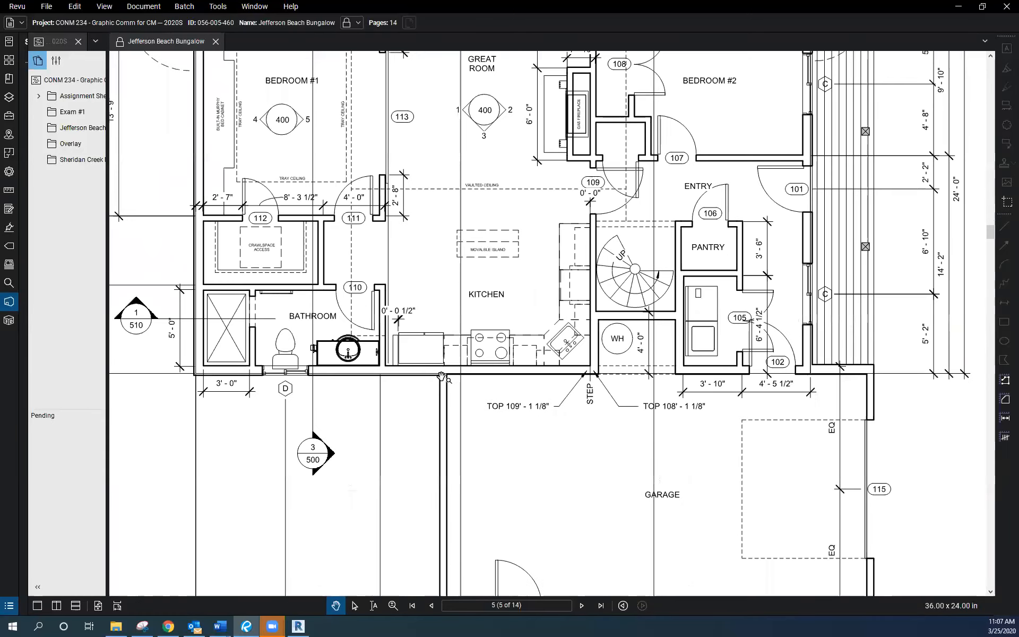
pyautogui.scroll(1, 442, 379)
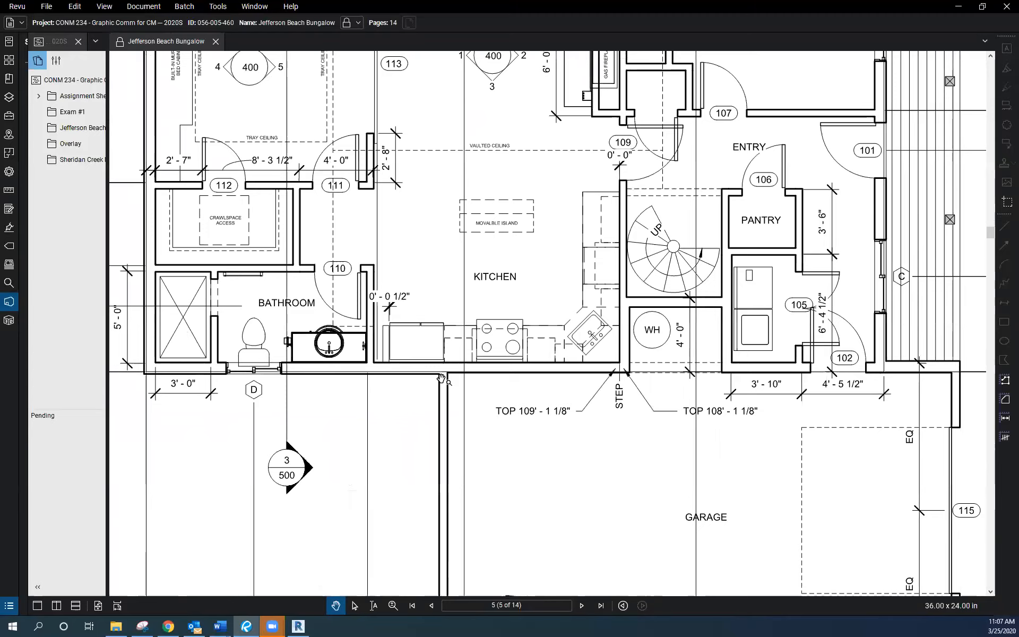
# - Examine how the garage wall meets the house at the entry corner near door 102 on the floor plan
pyautogui.scroll(-2, 441, 378)
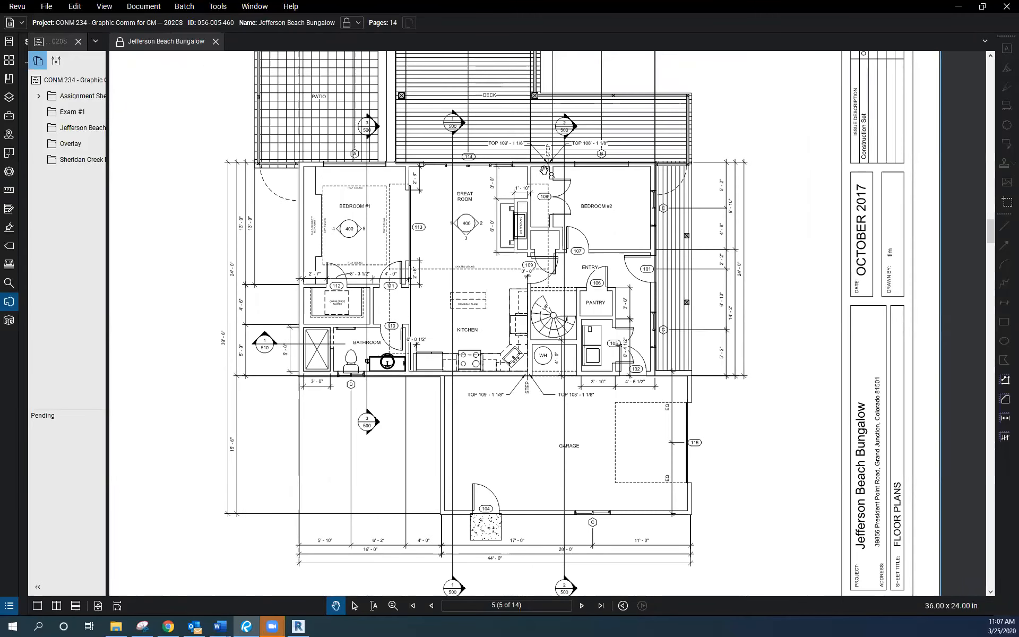
pyautogui.scroll(1, 543, 170)
pyautogui.scroll(1, 543, 170)
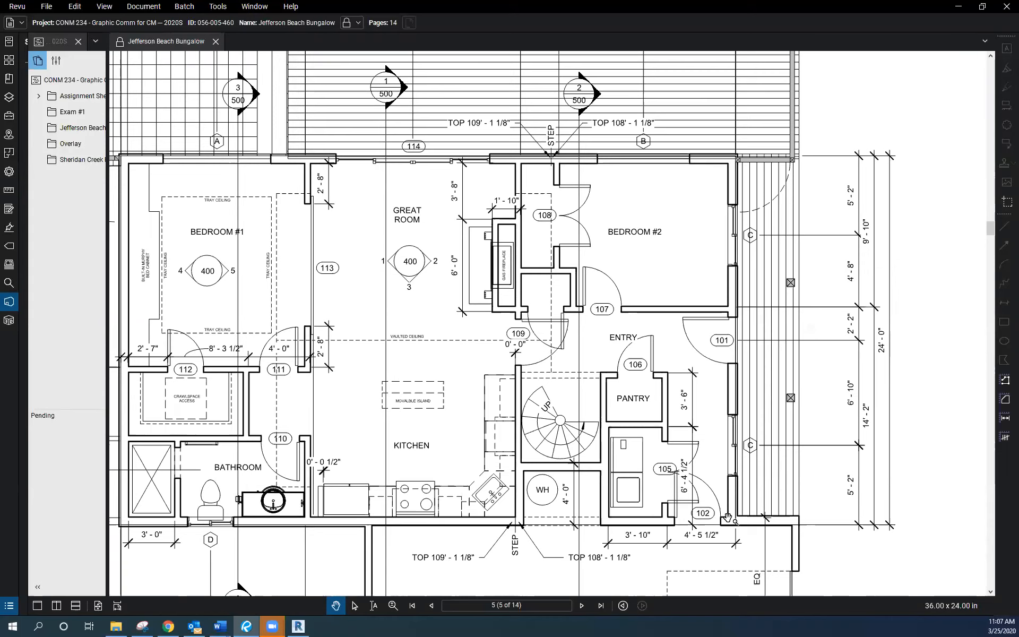
pyautogui.scroll(1, 727, 517)
pyautogui.scroll(-4, 727, 517)
pyautogui.scroll(6, 726, 510)
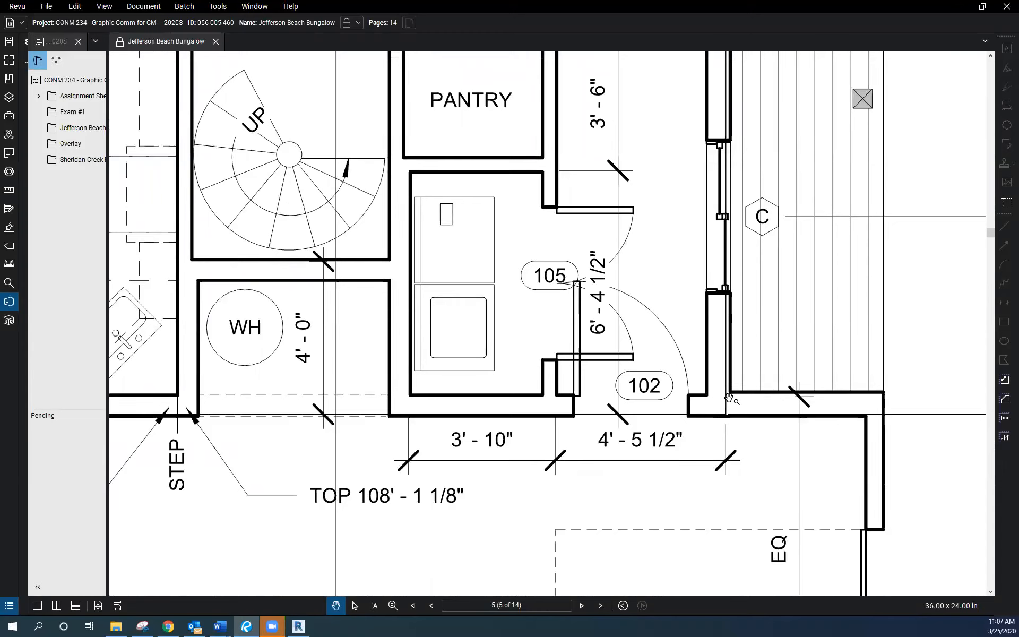
pyautogui.scroll(-3, 728, 395)
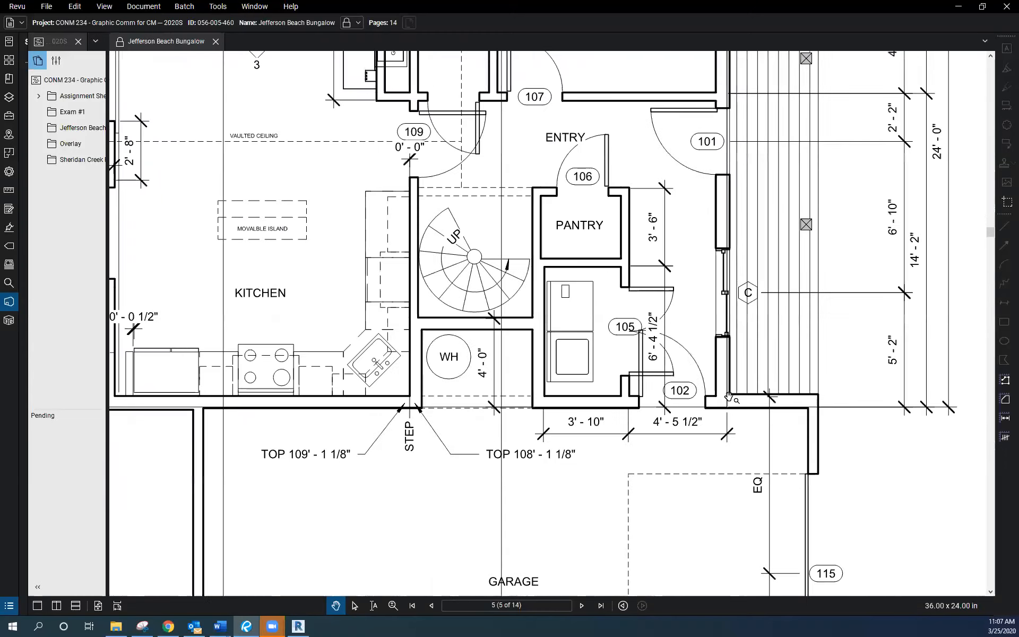
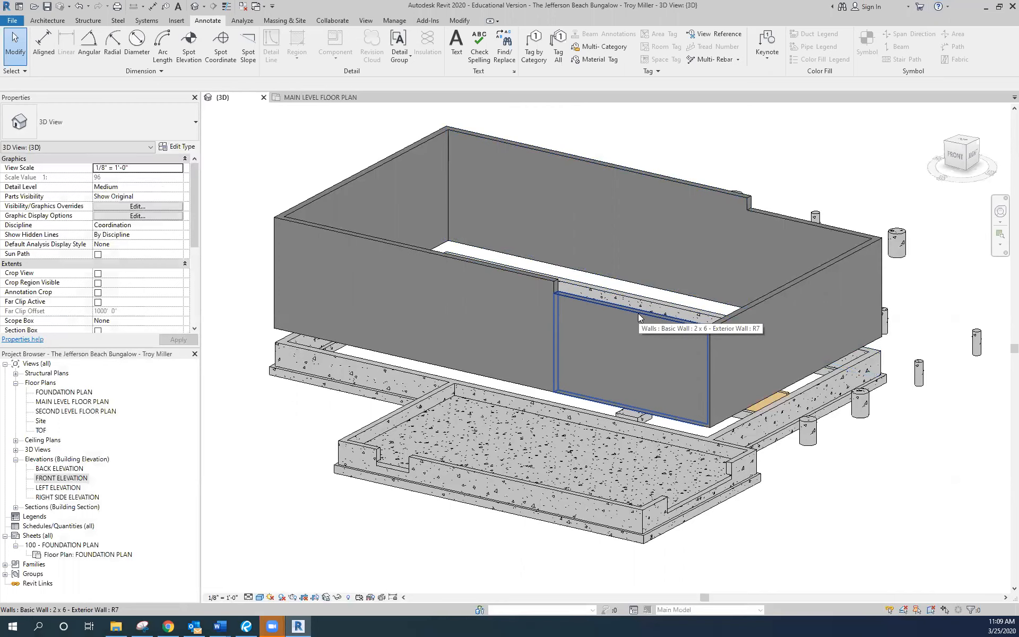
# - In Revit, duplicate the shorter garage-side wall's type under the name 2 x 6 - Garage Common Wall
pyautogui.click(638, 316)
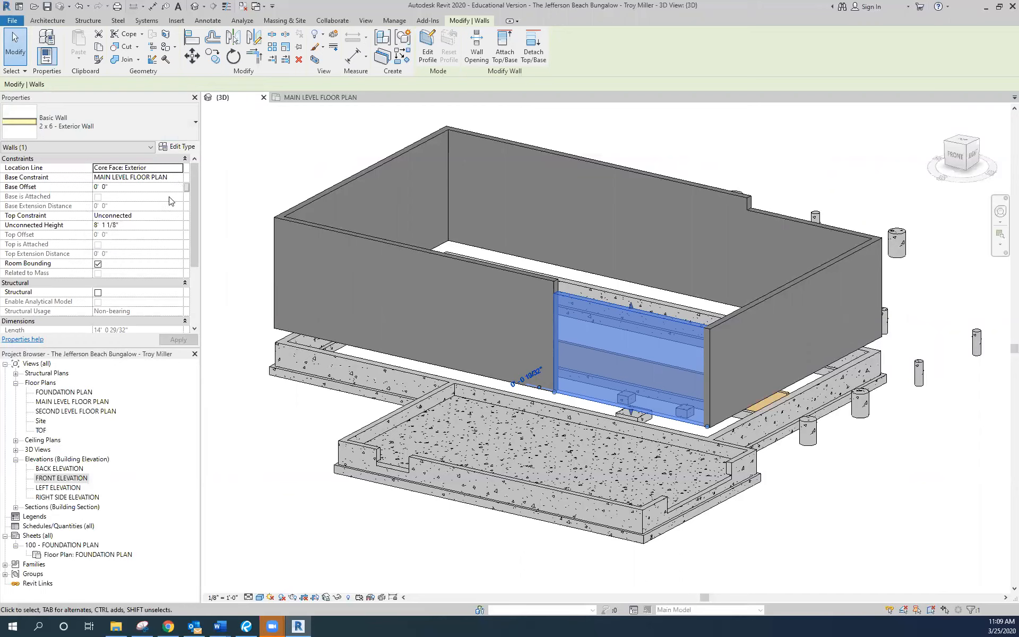
pyautogui.click(178, 147)
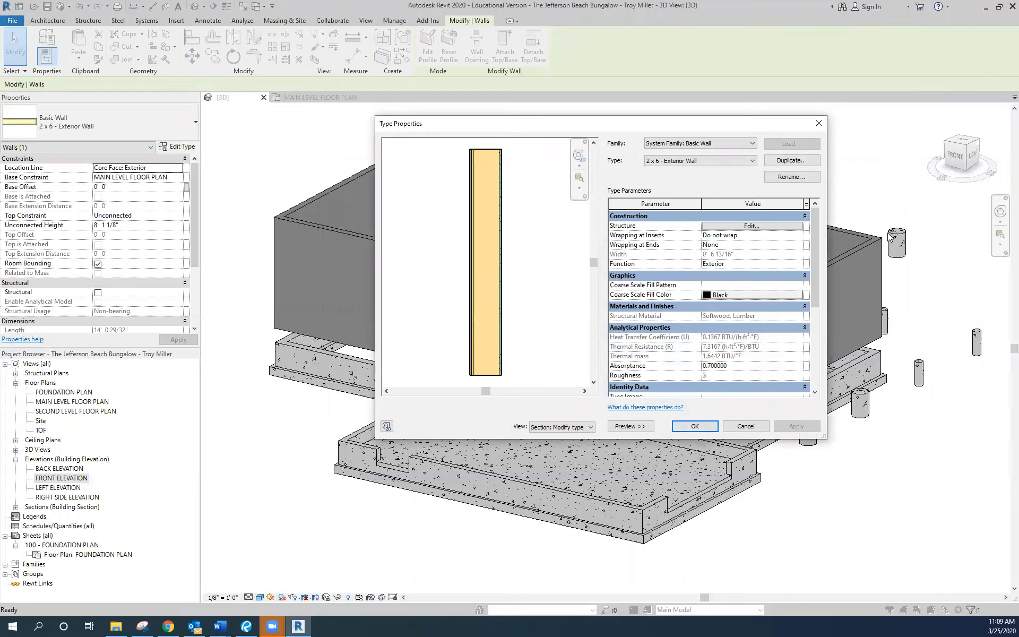
pyautogui.click(800, 160)
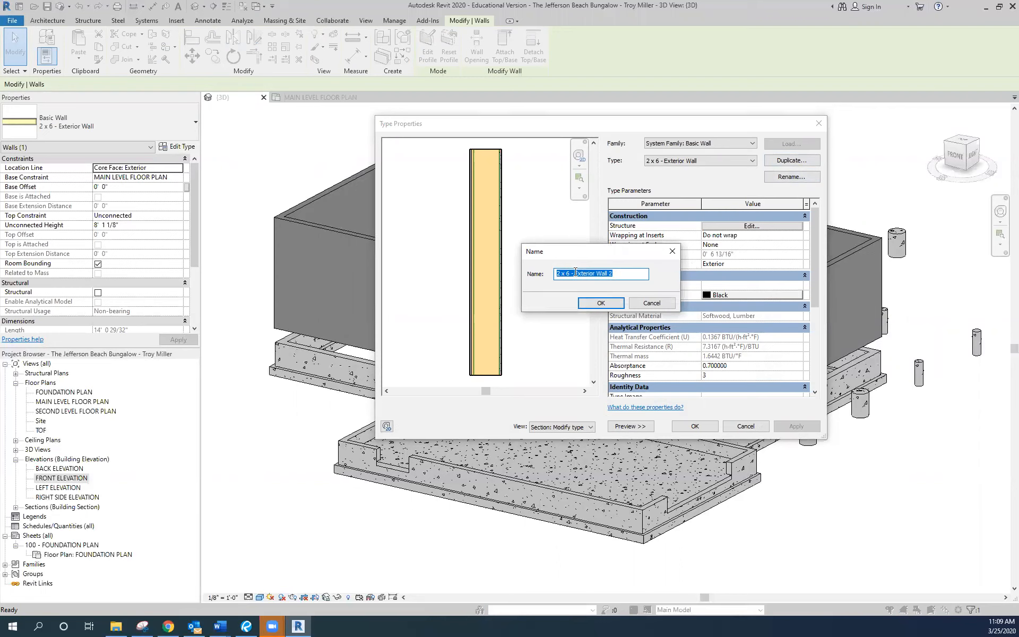
pyautogui.moveTo(575, 273); pyautogui.dragTo(593, 272)
pyautogui.press('Delete')
pyautogui.press('Delete')
pyautogui.write('Garage Common')
pyautogui.click(602, 301)
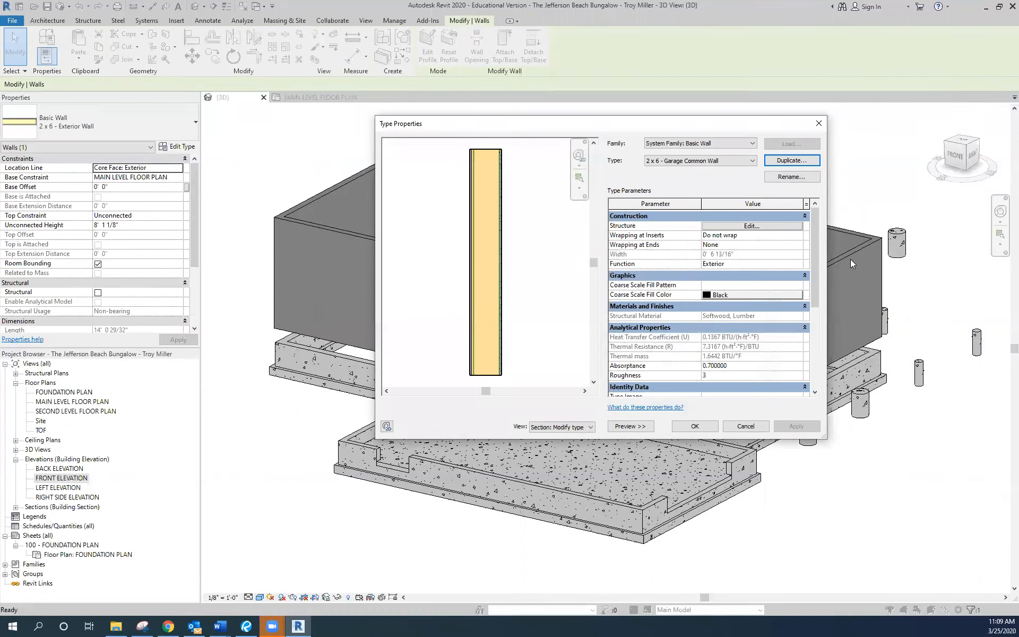
# - Delete the outermost Finish 1 [4] layer from the garage common wall type's structure
pyautogui.click(763, 228)
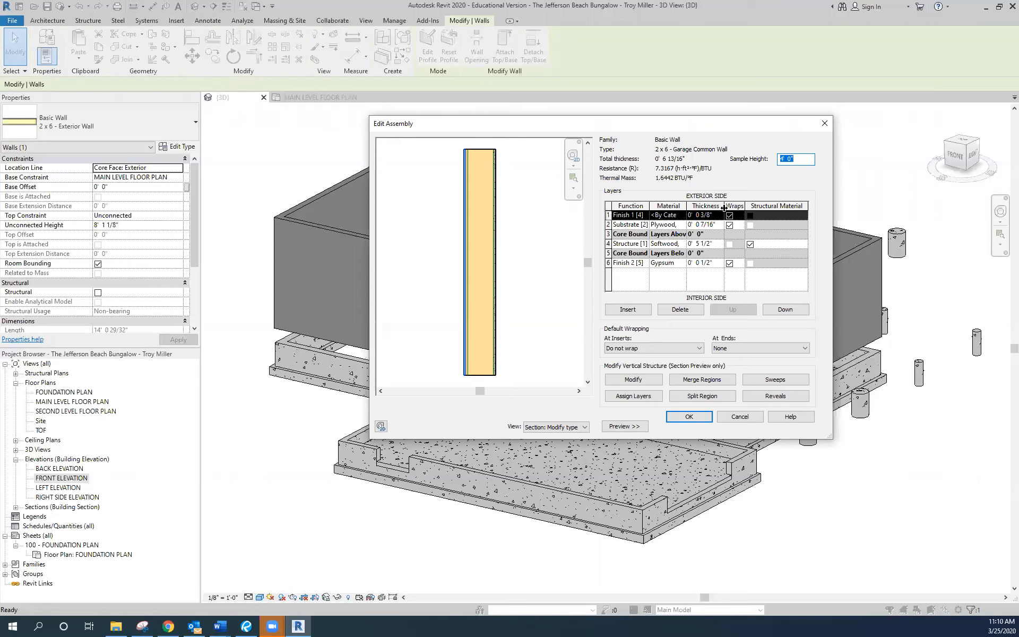
pyautogui.click(608, 215)
pyautogui.click(687, 309)
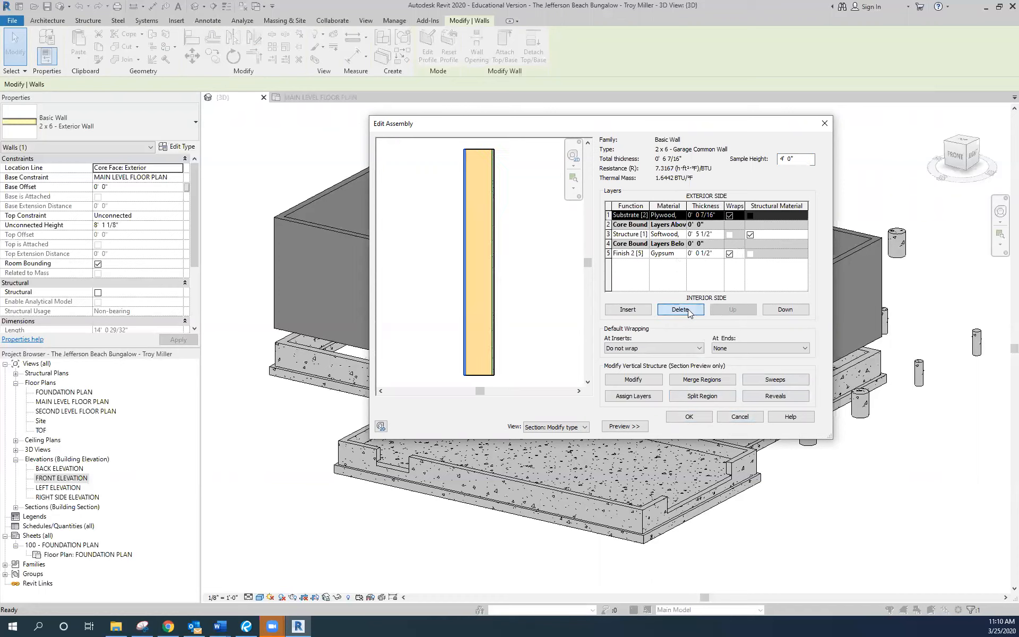
# - Change the material of the exterior-side plywood layer to Gypsum Wall Board
pyautogui.click(681, 215)
pyautogui.click(682, 214)
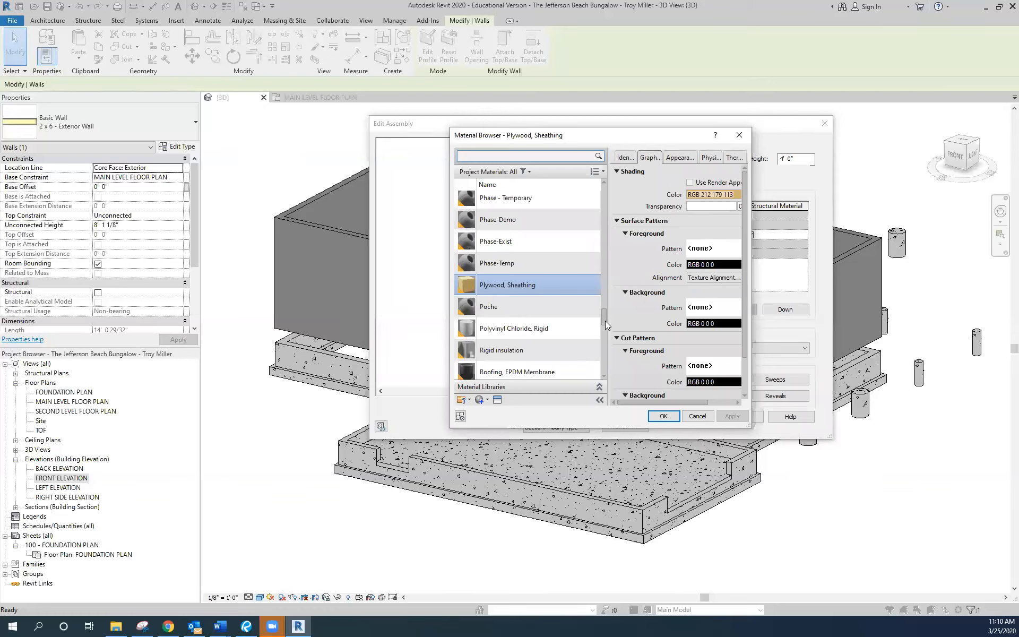
pyautogui.moveTo(603, 316); pyautogui.dragTo(604, 282)
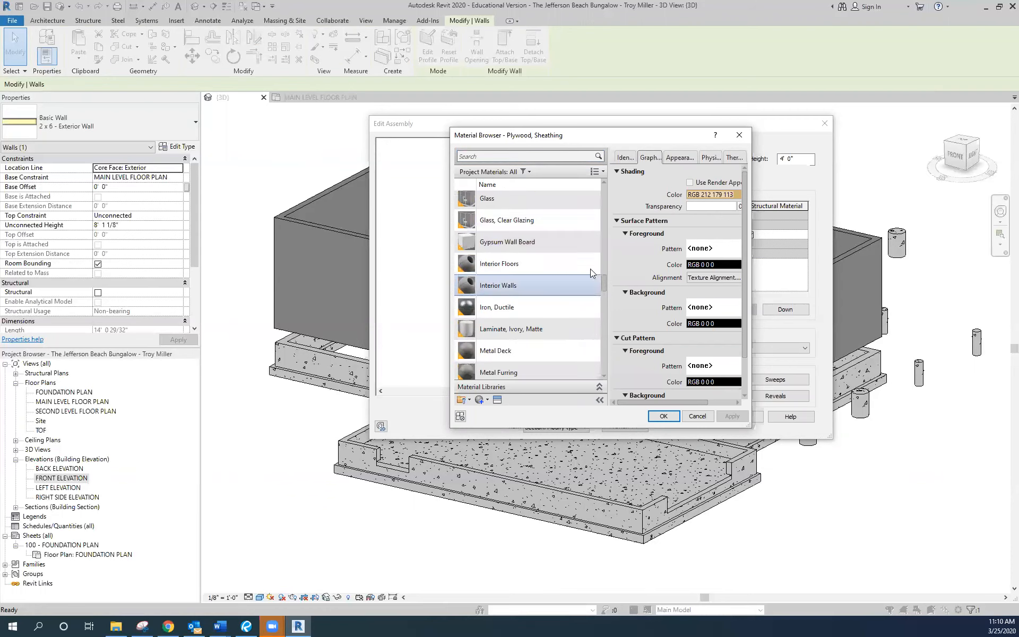
pyautogui.click(532, 240)
pyautogui.click(664, 416)
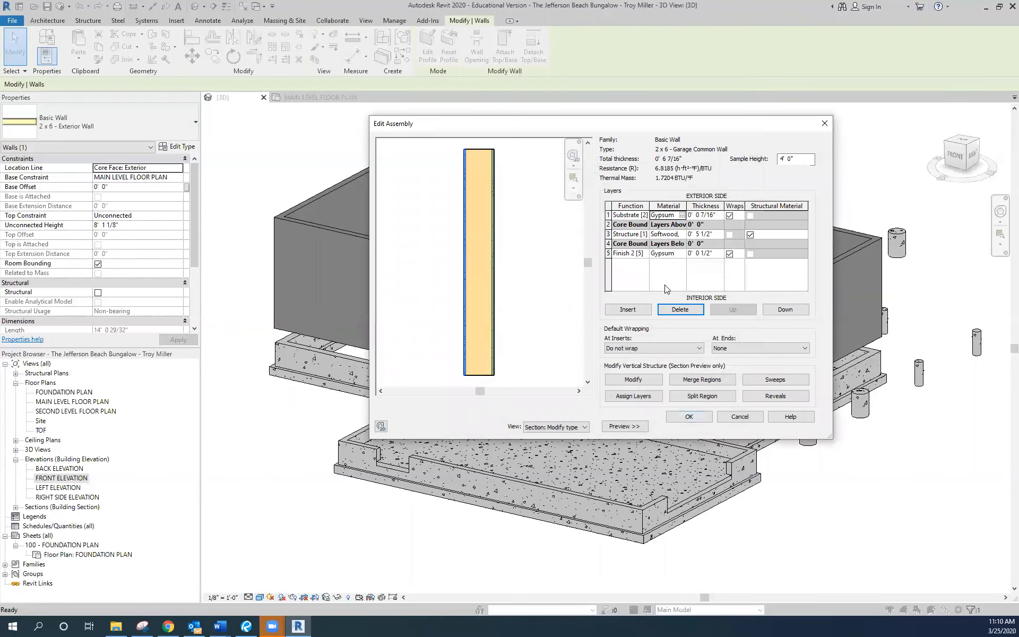
# - Set the exterior-side gypsum layer's function to Finish 1 [4] and its thickness to 5/8", and apply the new type to the wall
pyautogui.click(644, 215)
pyautogui.click(647, 215)
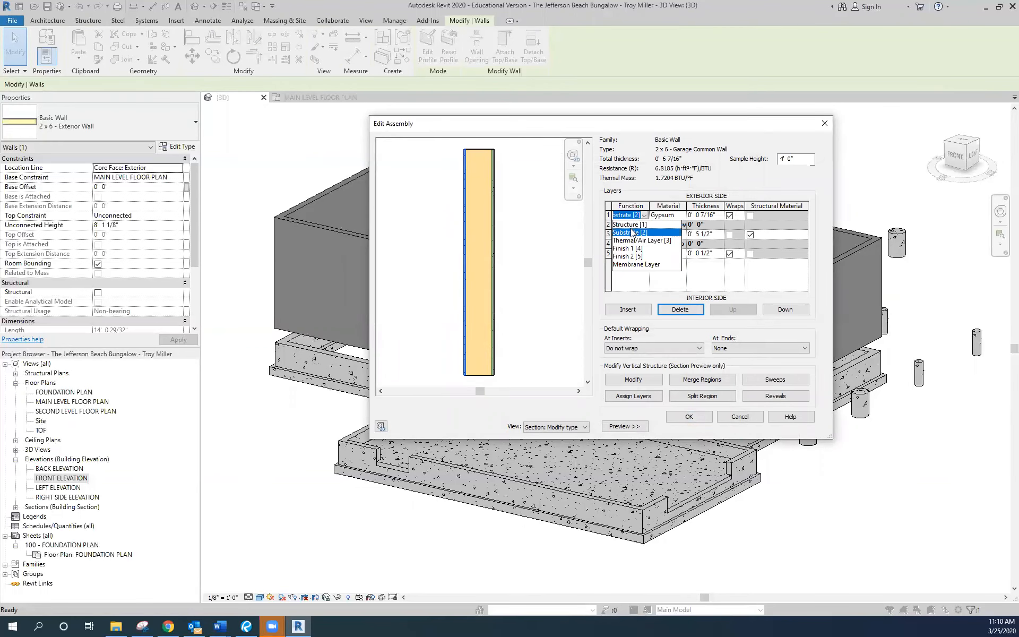
pyautogui.click(633, 248)
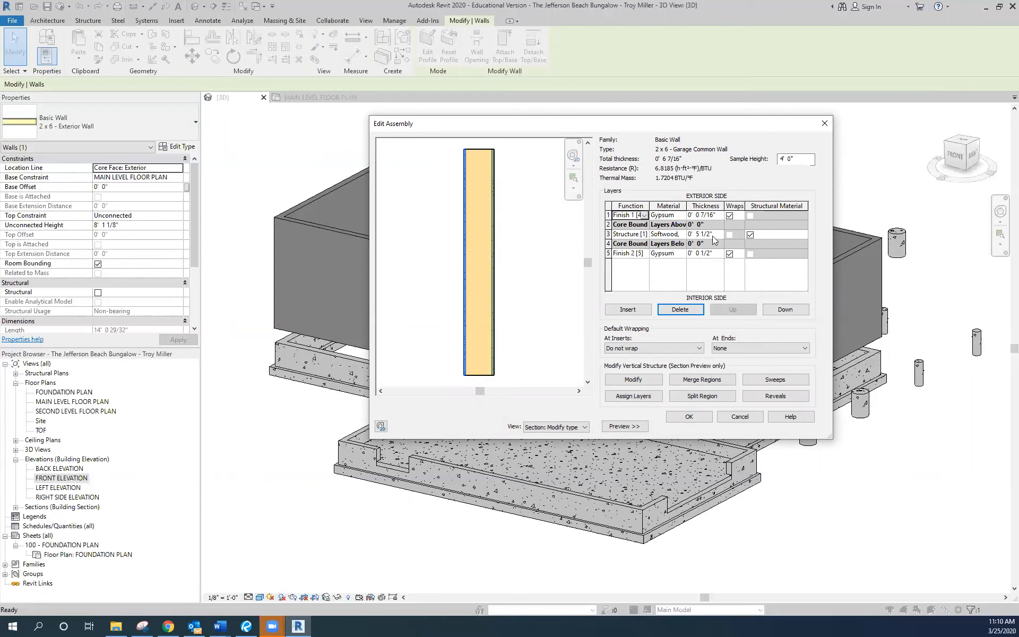
pyautogui.click(705, 215)
pyautogui.moveTo(716, 214); pyautogui.dragTo(671, 215)
pyautogui.write('0 5/8')
pyautogui.press('Tab')
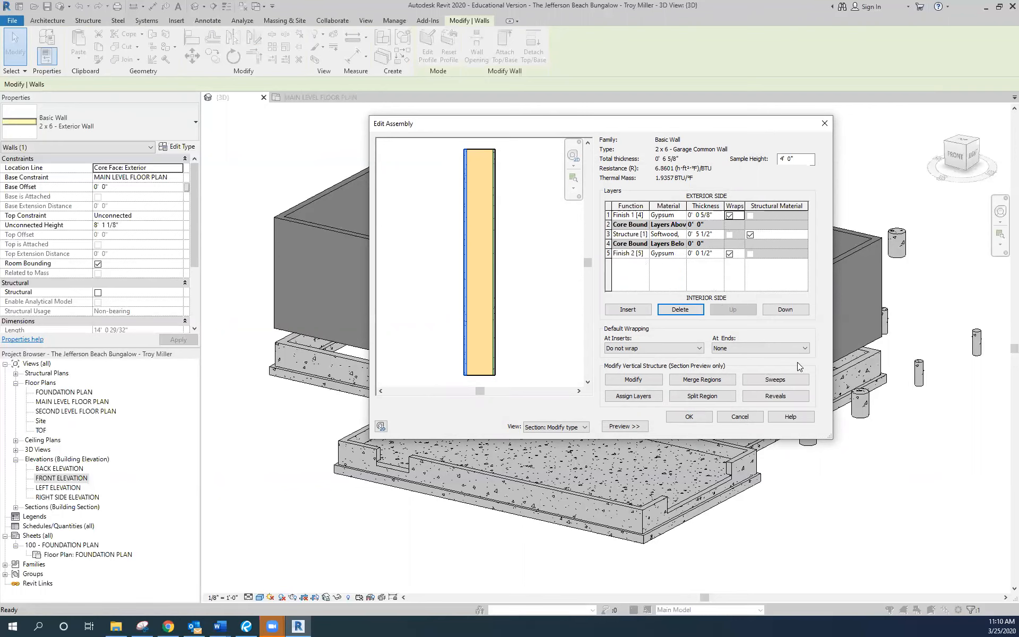
pyautogui.click(688, 416)
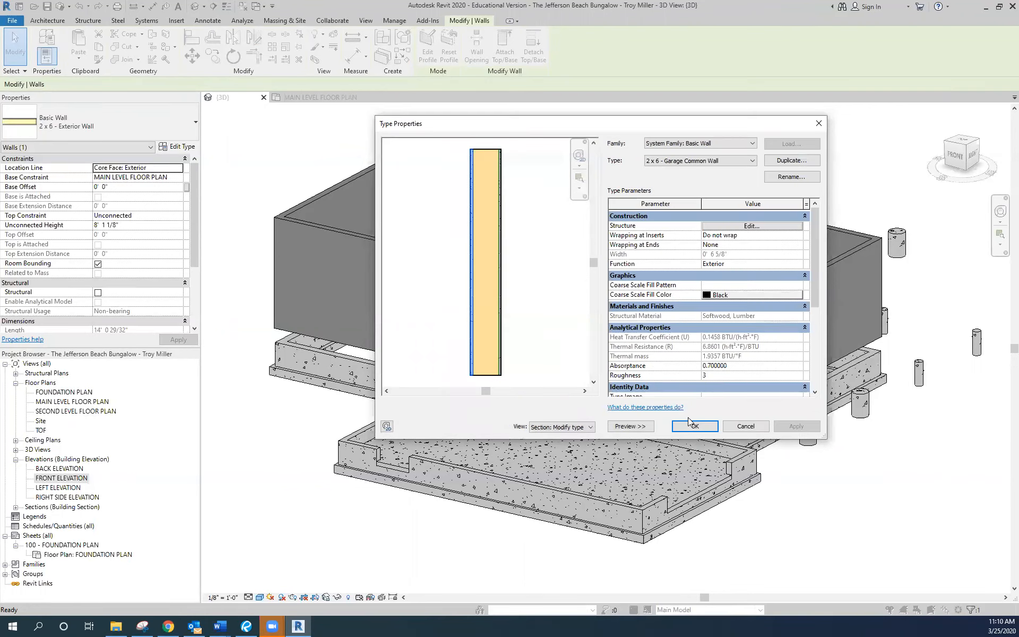
pyautogui.click(692, 427)
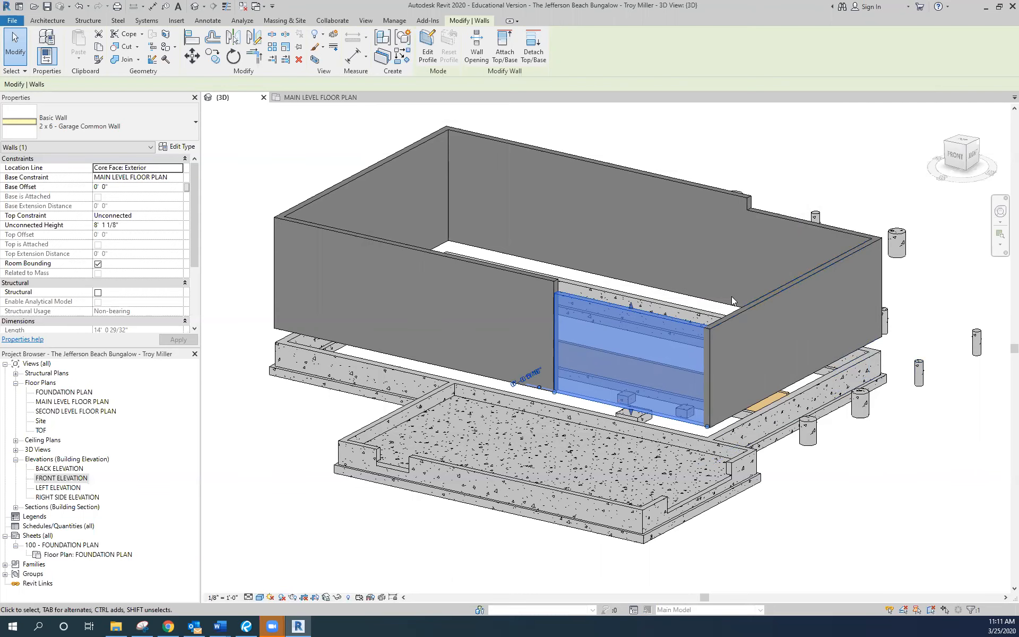
# - Split the longer garage-side wall near the garage corner, about 9' from the wall-height step
pyautogui.click(764, 155)
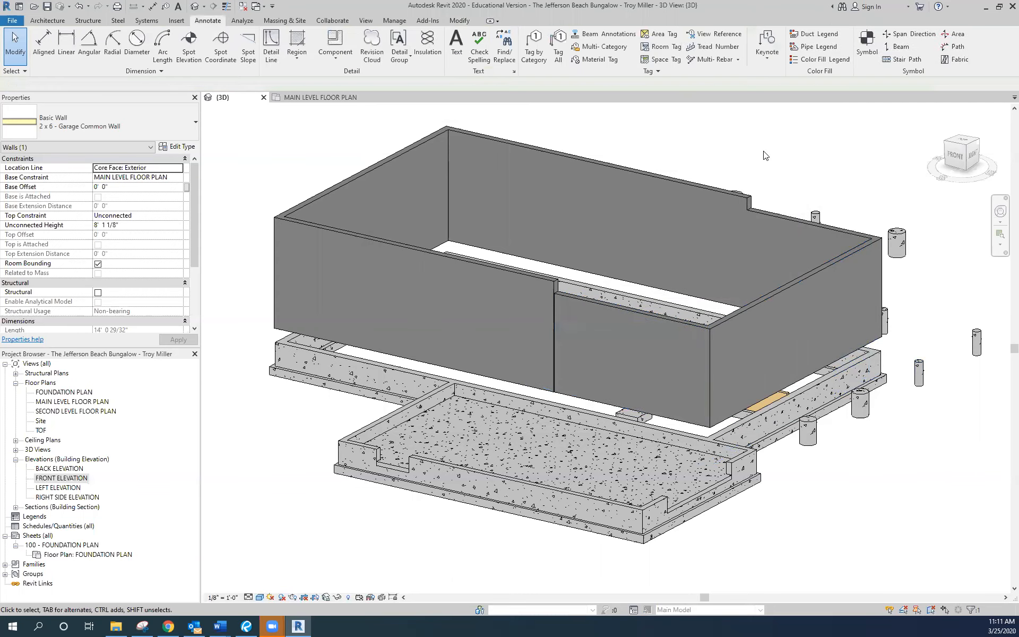
pyautogui.click(666, 315)
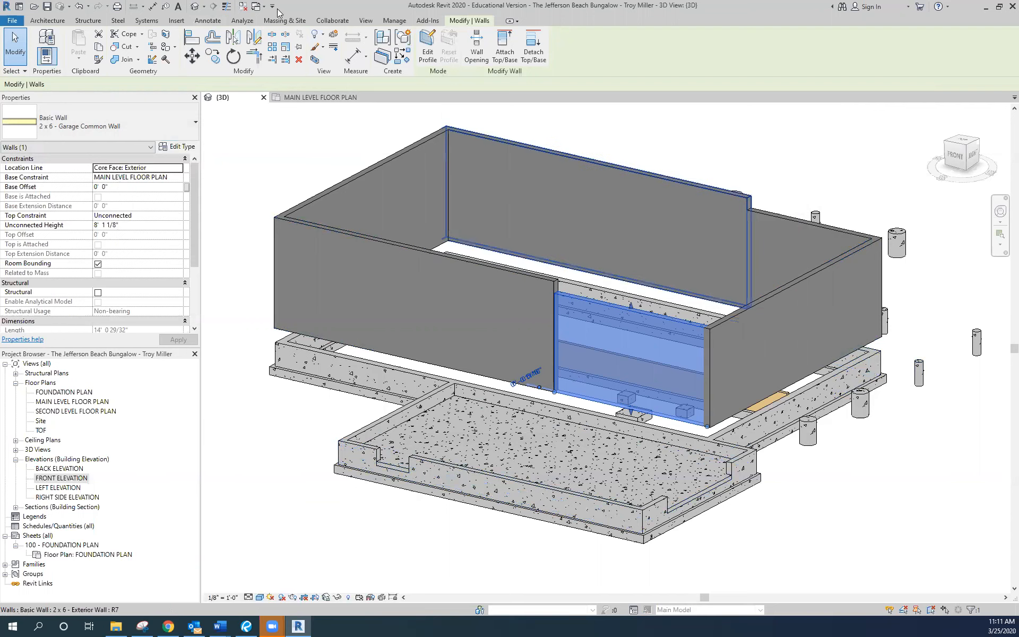
pyautogui.click(272, 36)
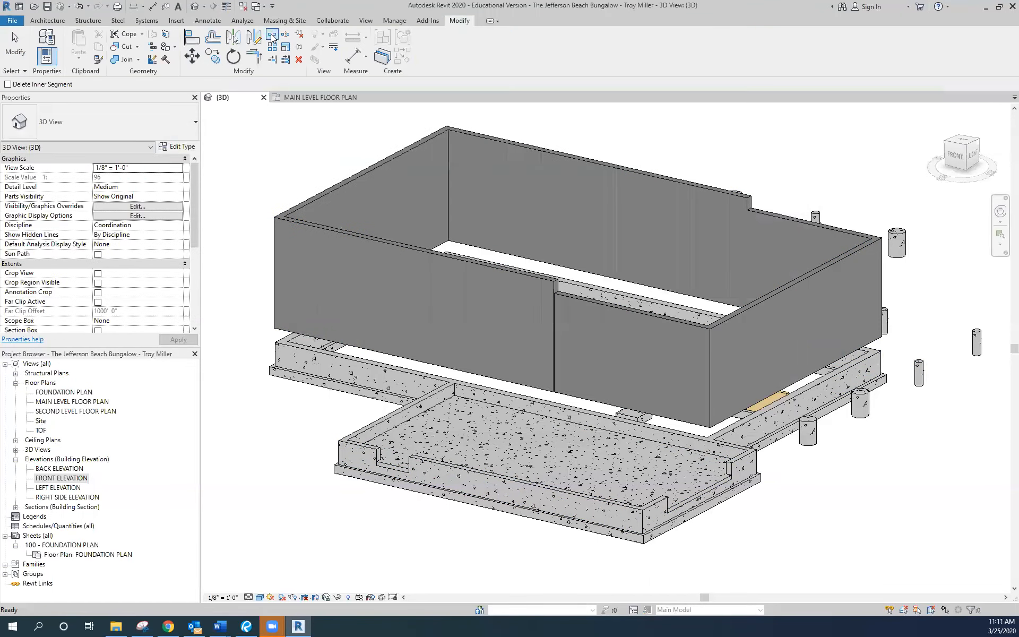
pyautogui.click(456, 257)
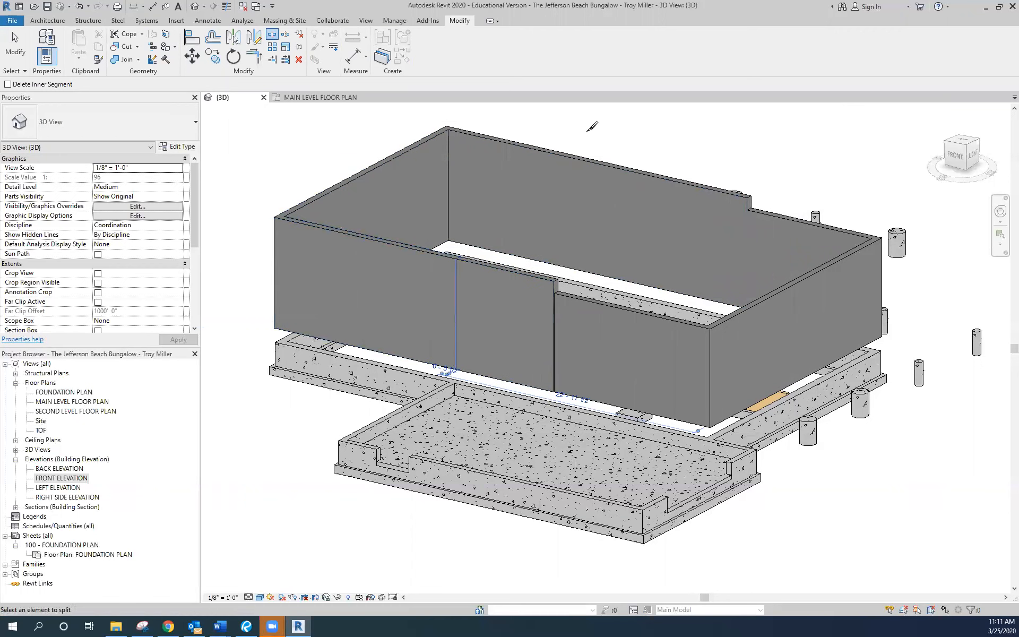
pyautogui.press('Escape')
pyautogui.press('Escape')
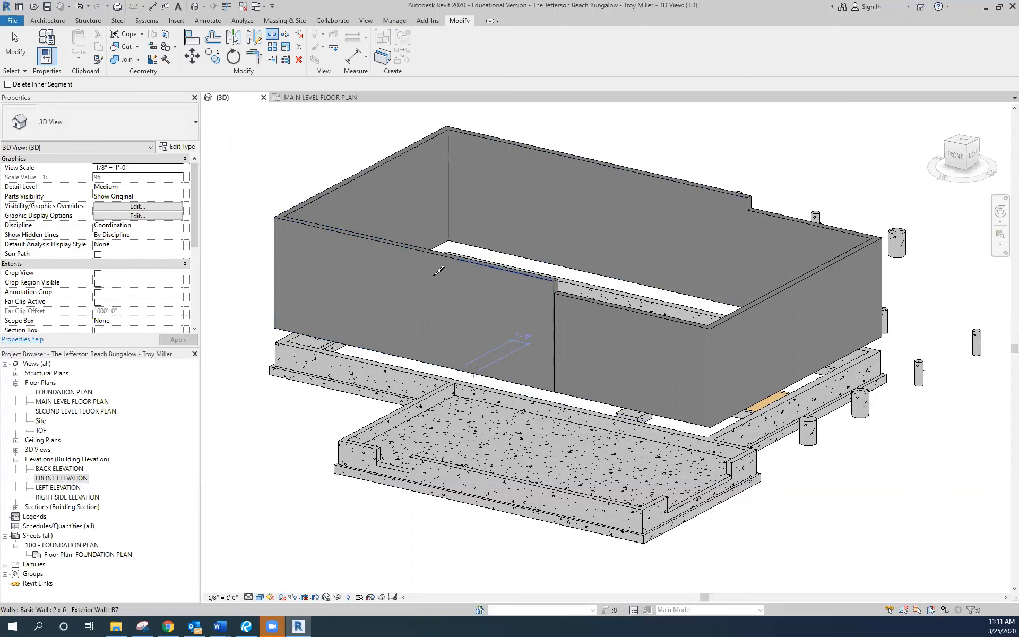
# - Assign the 2 x 6 - Garage Common Wall type to the 9' wall segment between the new split and the wall-height step
pyautogui.click(419, 253)
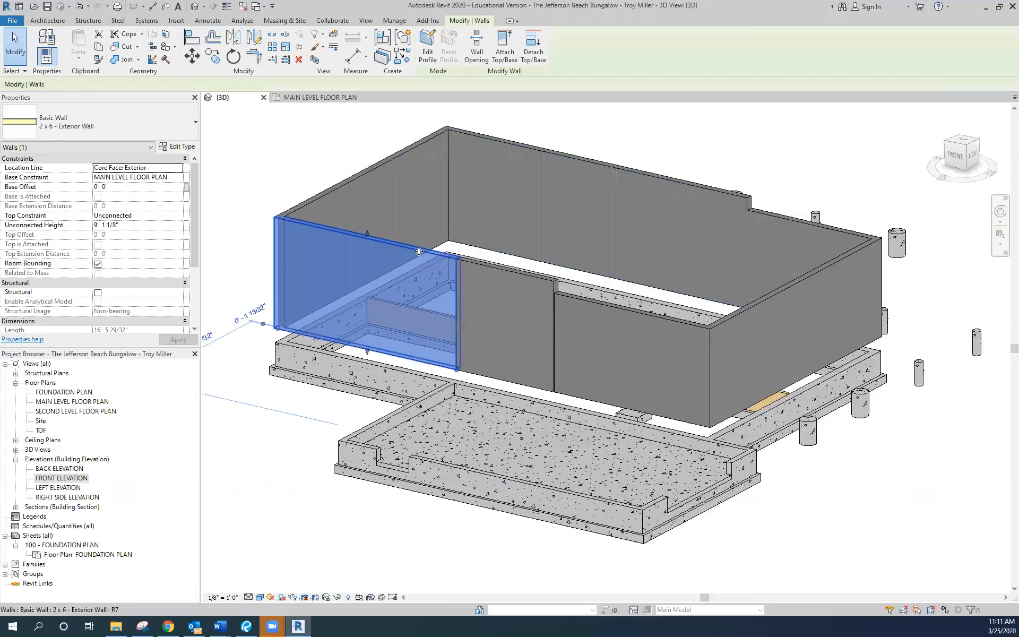
pyautogui.click(521, 276)
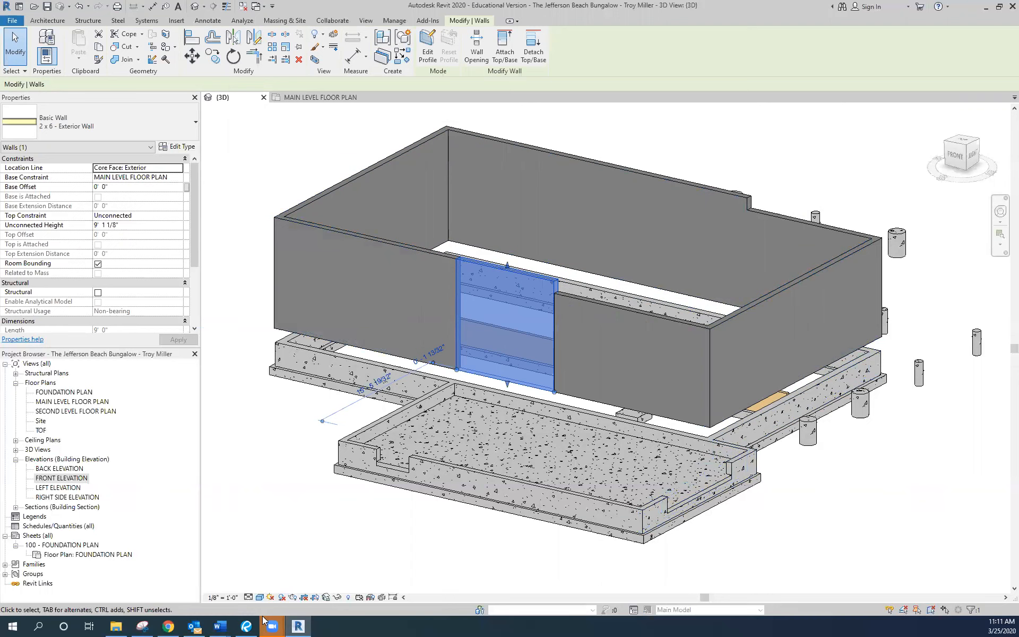
pyautogui.click(249, 626)
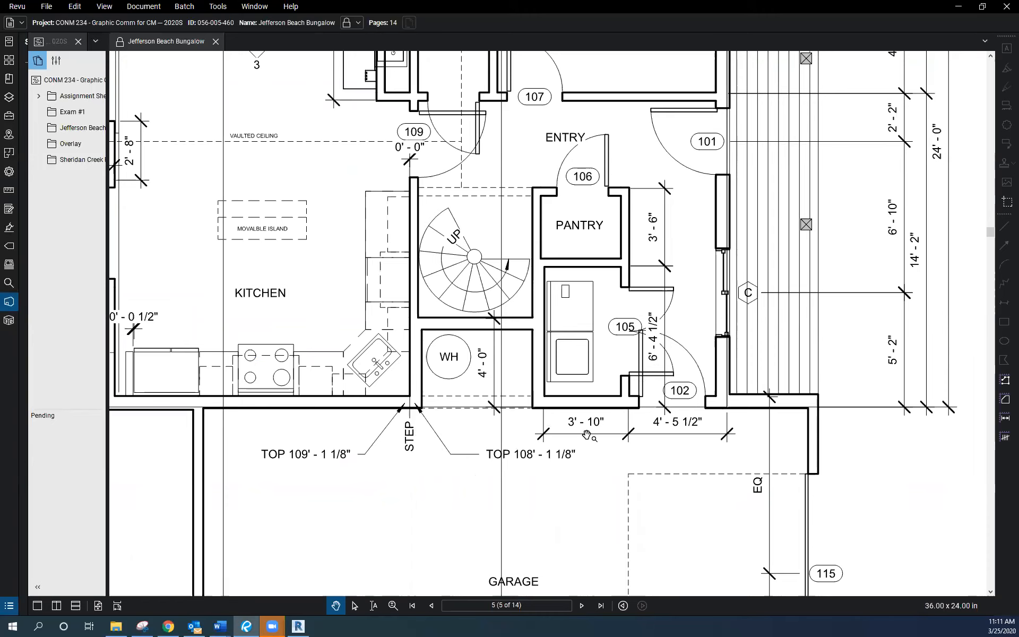
pyautogui.scroll(-1, 675, 384)
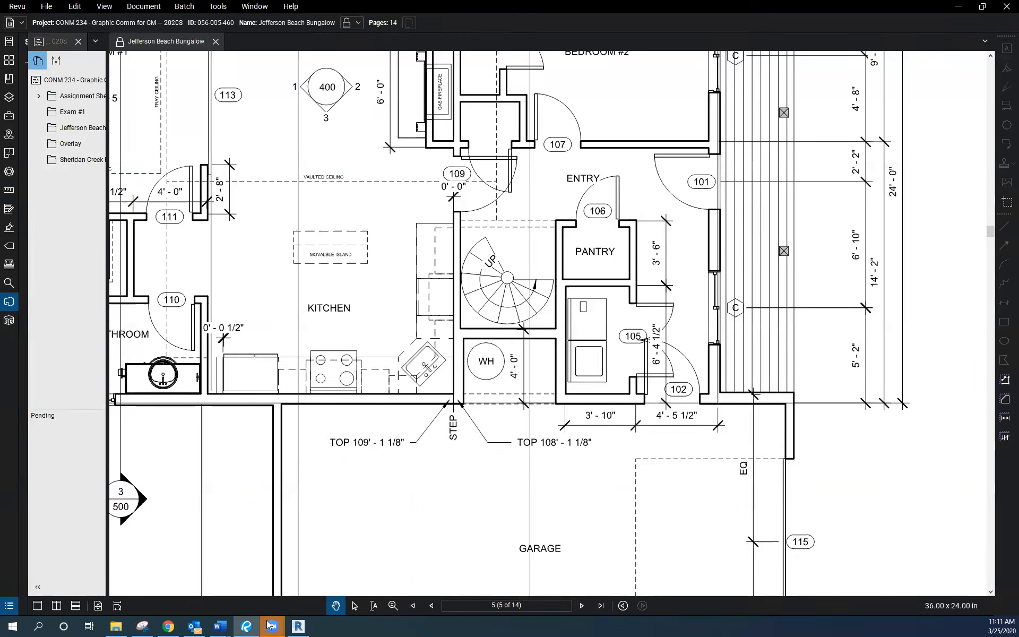
pyautogui.click(246, 626)
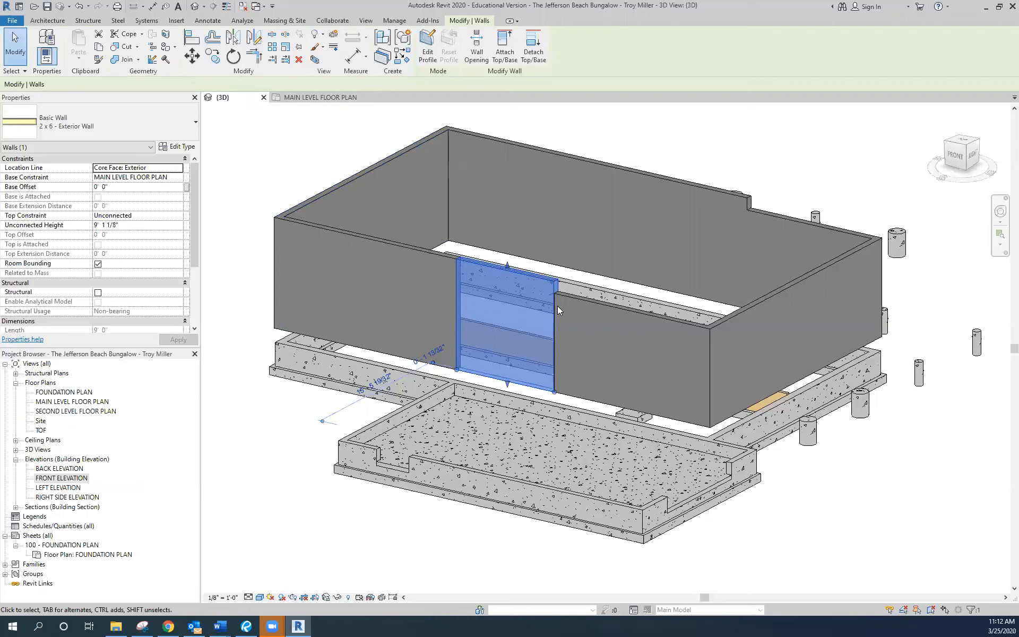
pyautogui.click(193, 126)
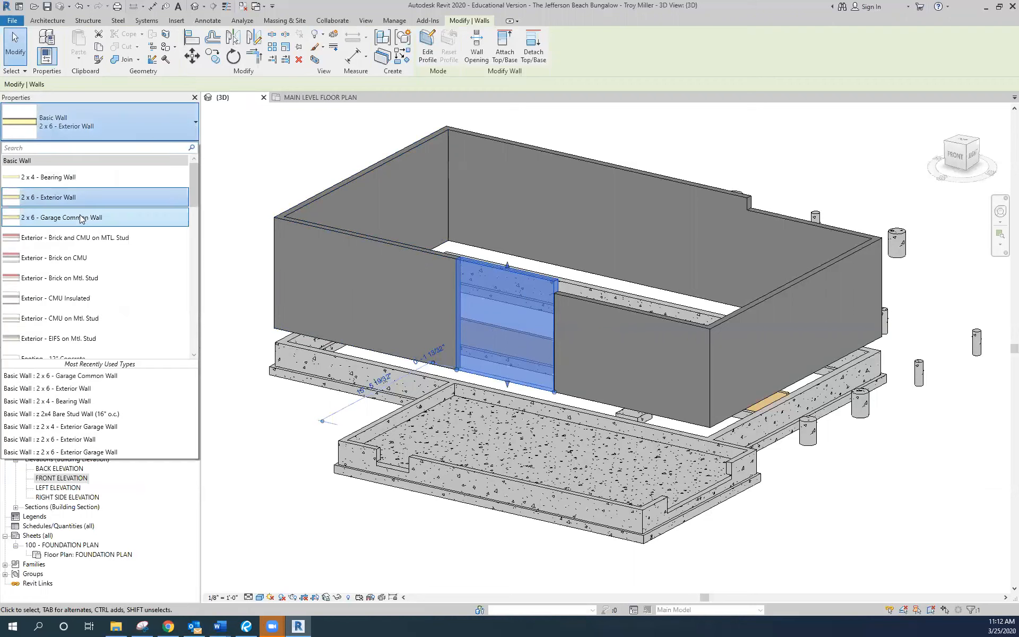
pyautogui.click(52, 219)
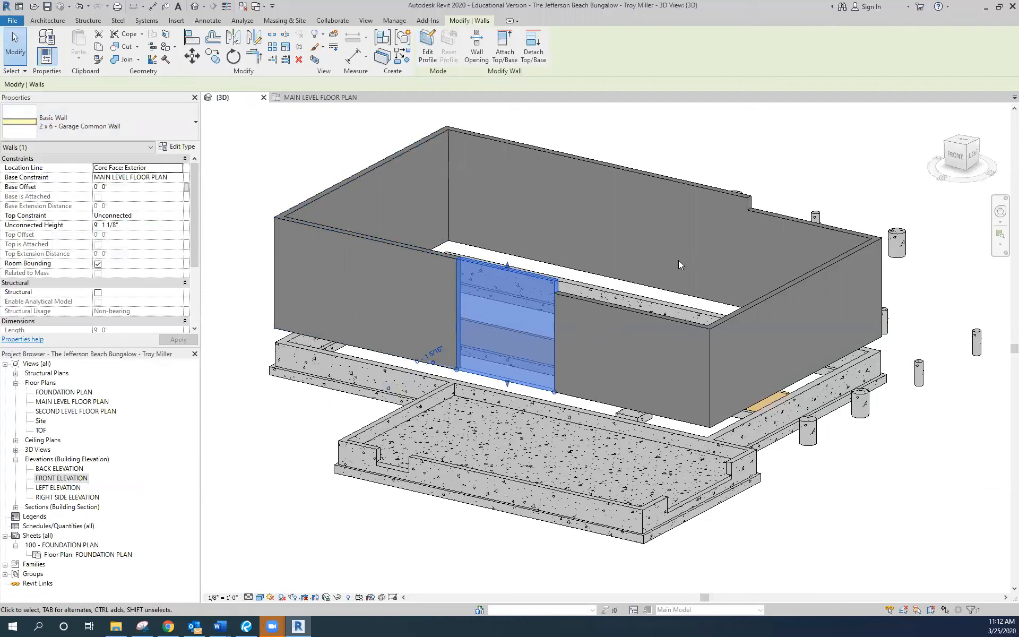
pyautogui.click(773, 142)
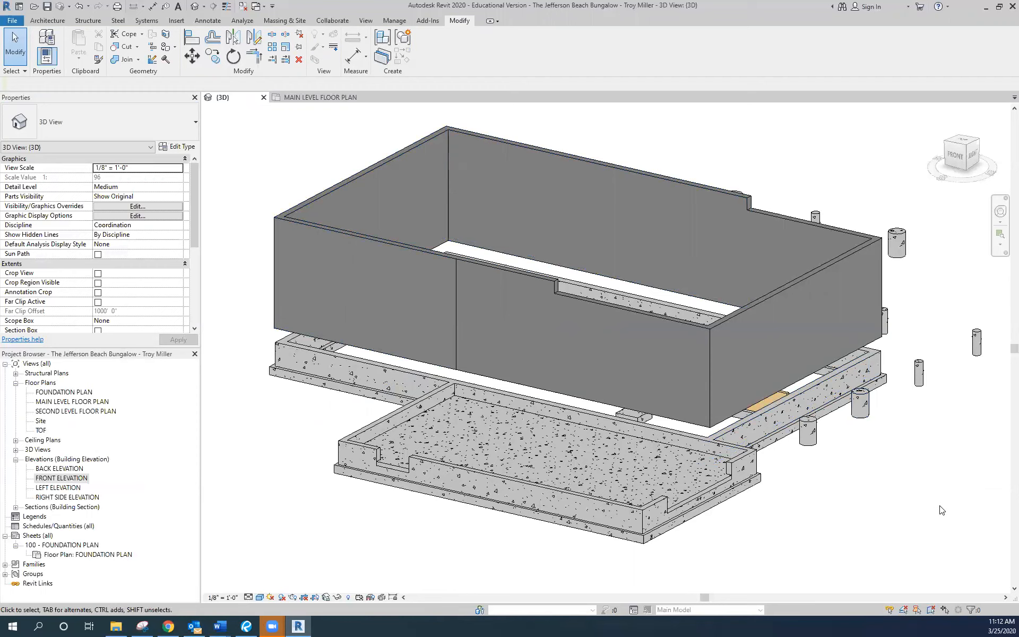
# - In the main level floor plan, pull back the exterior wall's end at the garage corner to make it 15' 0" long
pyautogui.click(340, 97)
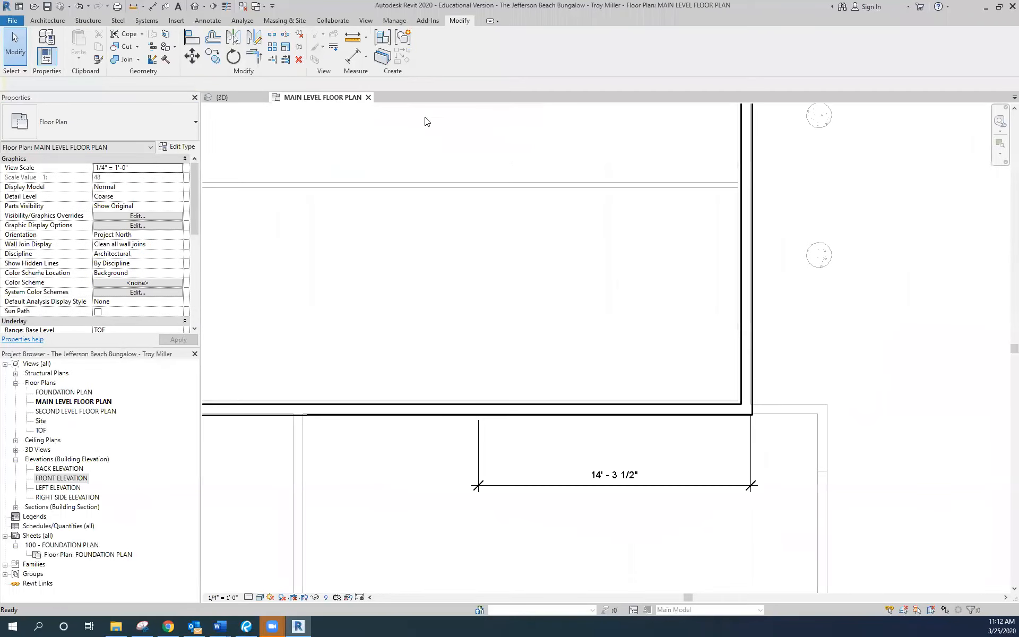
pyautogui.scroll(-1, 700, 279)
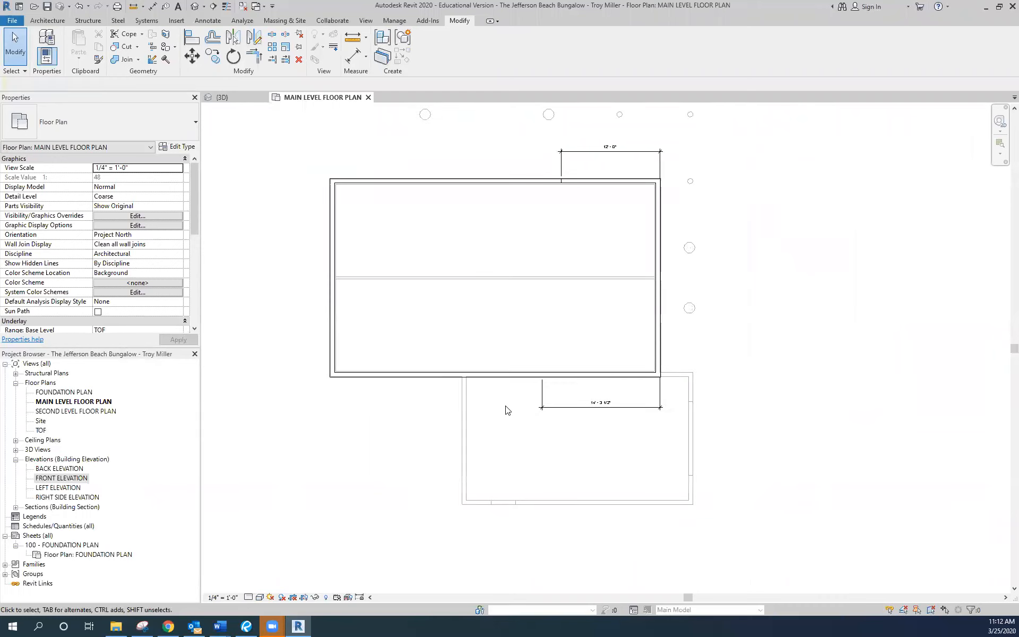
pyautogui.scroll(5, 438, 380)
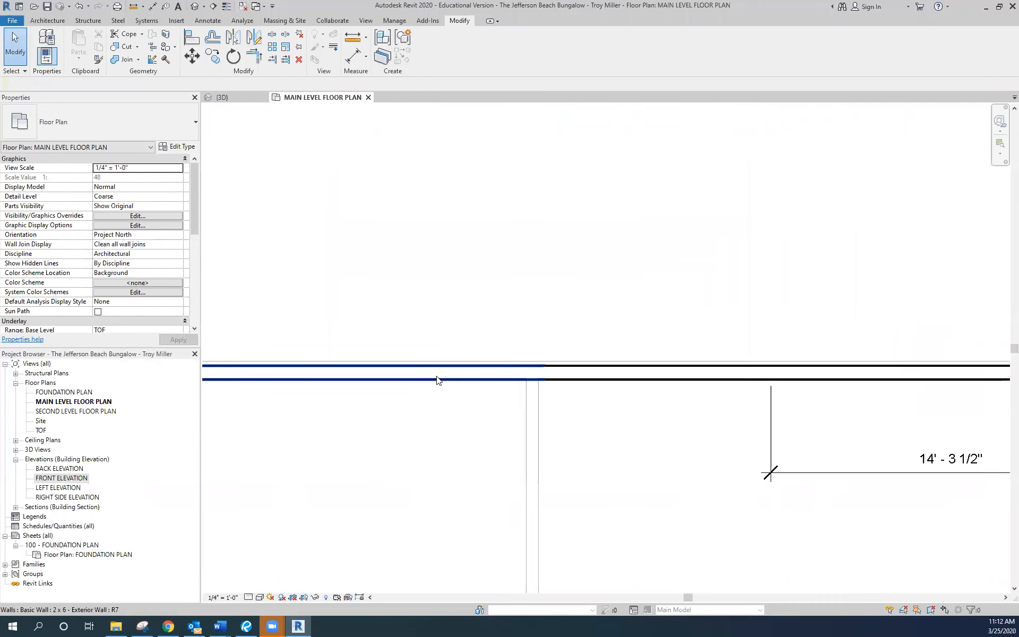
pyautogui.click(494, 380)
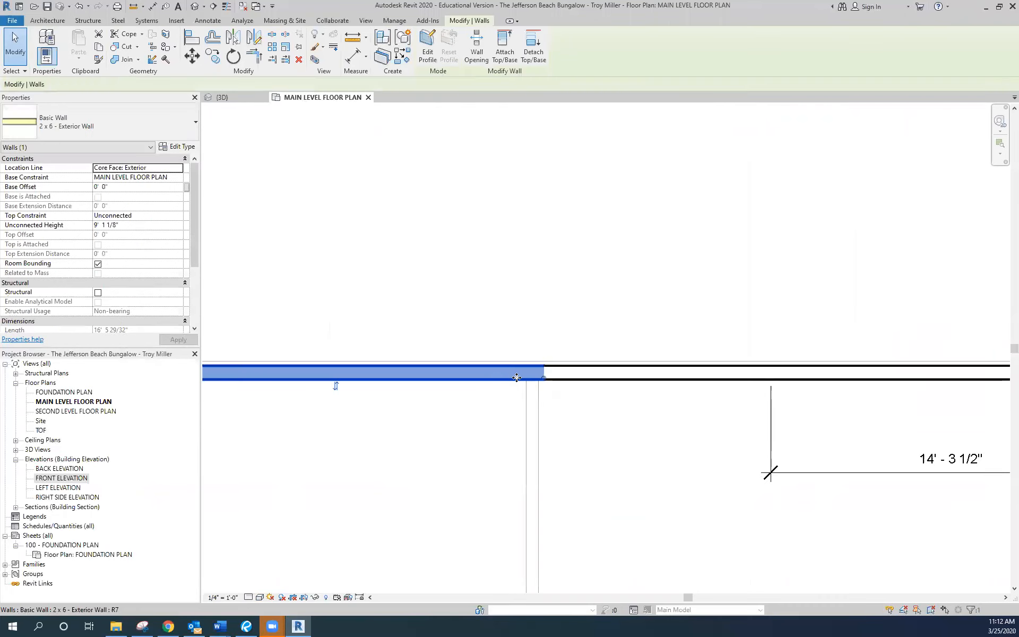
pyautogui.moveTo(544, 379); pyautogui.dragTo(507, 379)
pyautogui.scroll(-3, 386, 406)
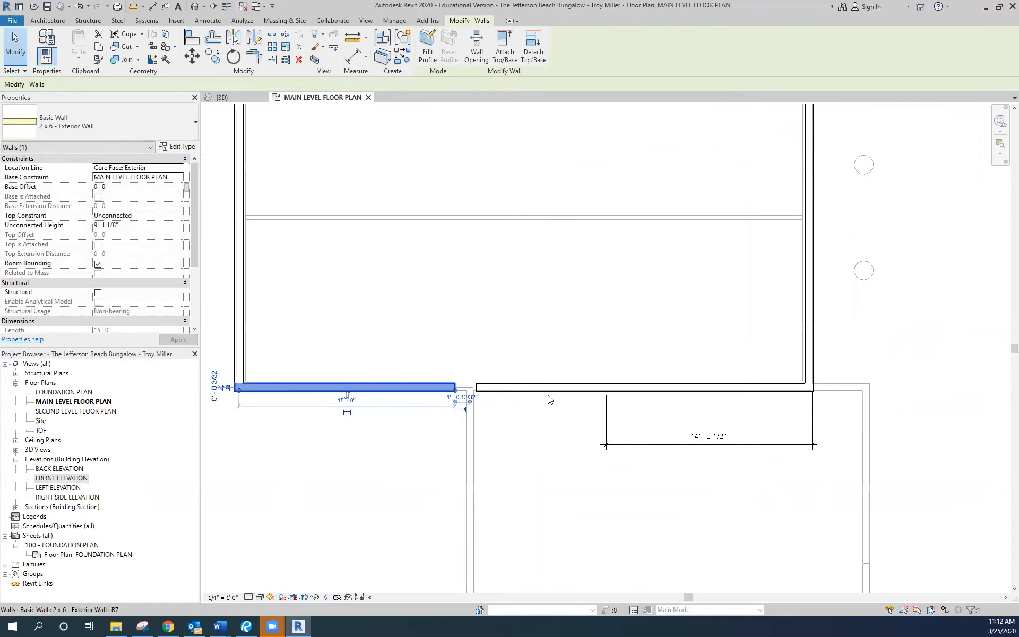
# - Pull the facing ends of the two garage common wall segments apart, leaving the corner segment about 10' 8 1/2" long
pyautogui.click(569, 413)
pyautogui.scroll(2, 571, 413)
pyautogui.click(594, 375)
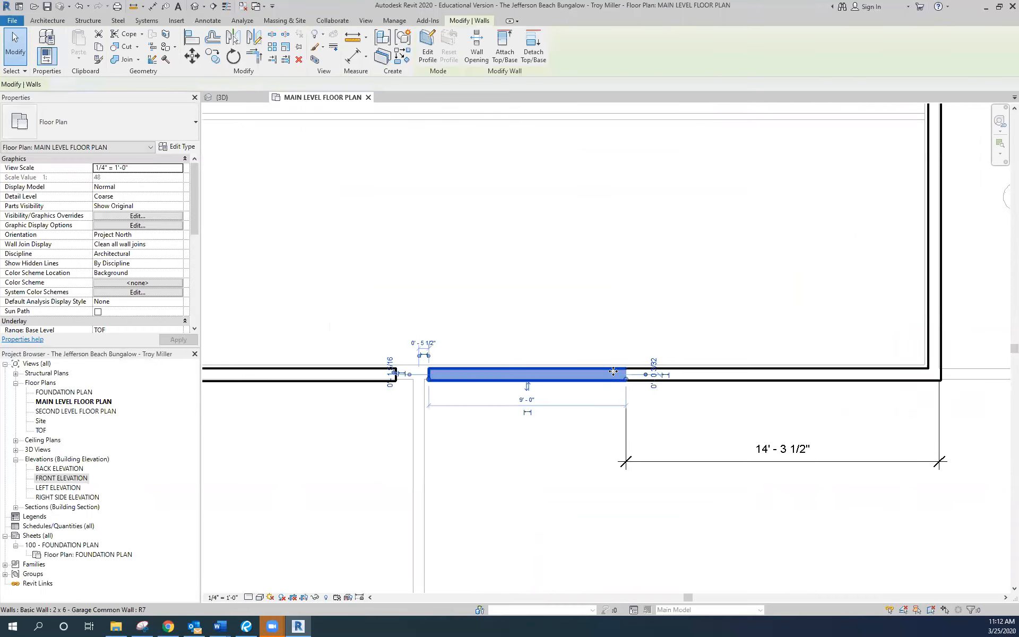
pyautogui.moveTo(626, 382); pyautogui.dragTo(704, 376)
pyautogui.click(626, 378)
pyautogui.click(737, 301)
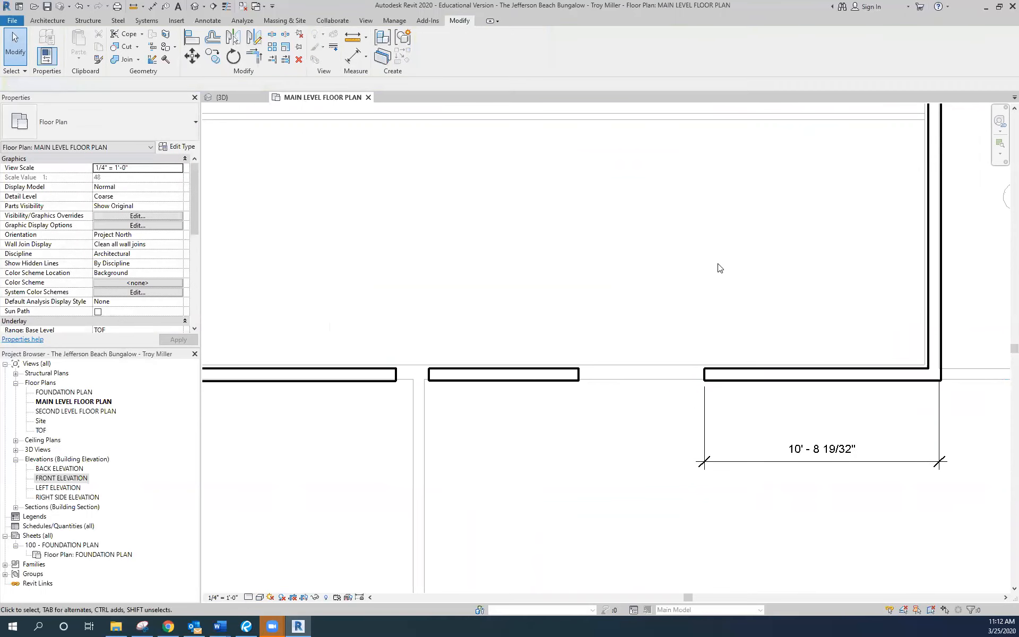
# - Set up a new 2 x 6 - Garage Common Wall for placement with an unconnected height of 8' 1 1/8"
pyautogui.click(247, 626)
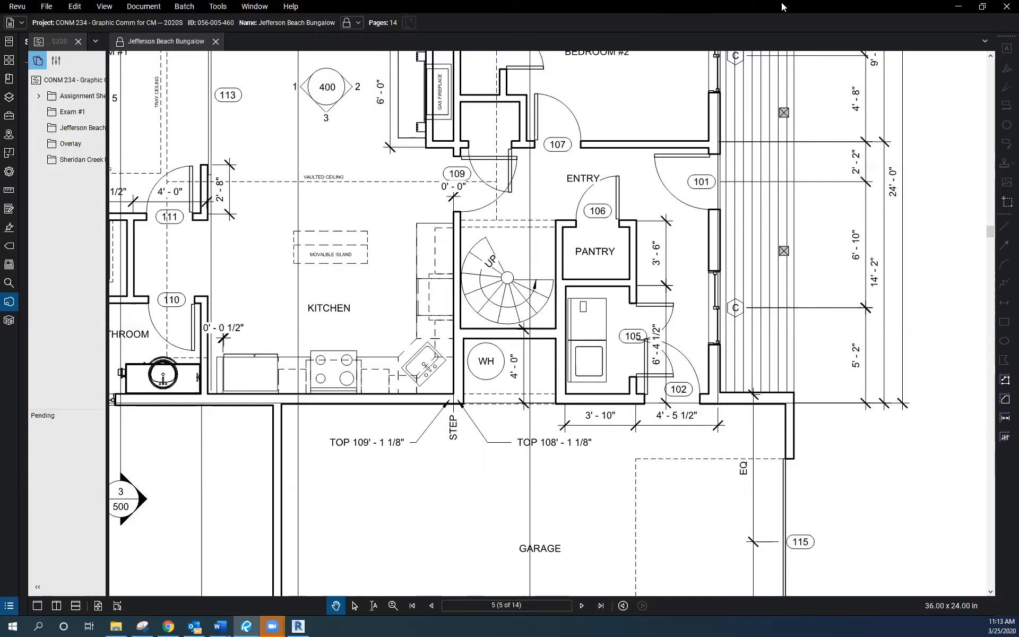
pyautogui.moveTo(781, 6); pyautogui.dragTo(0, 83)
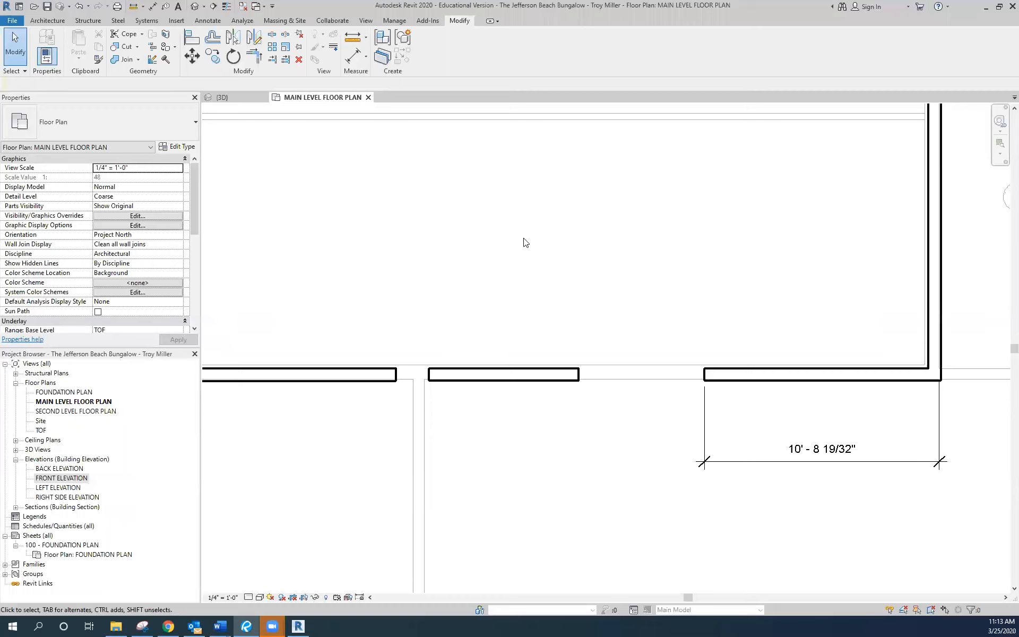
pyautogui.scroll(-1, 586, 276)
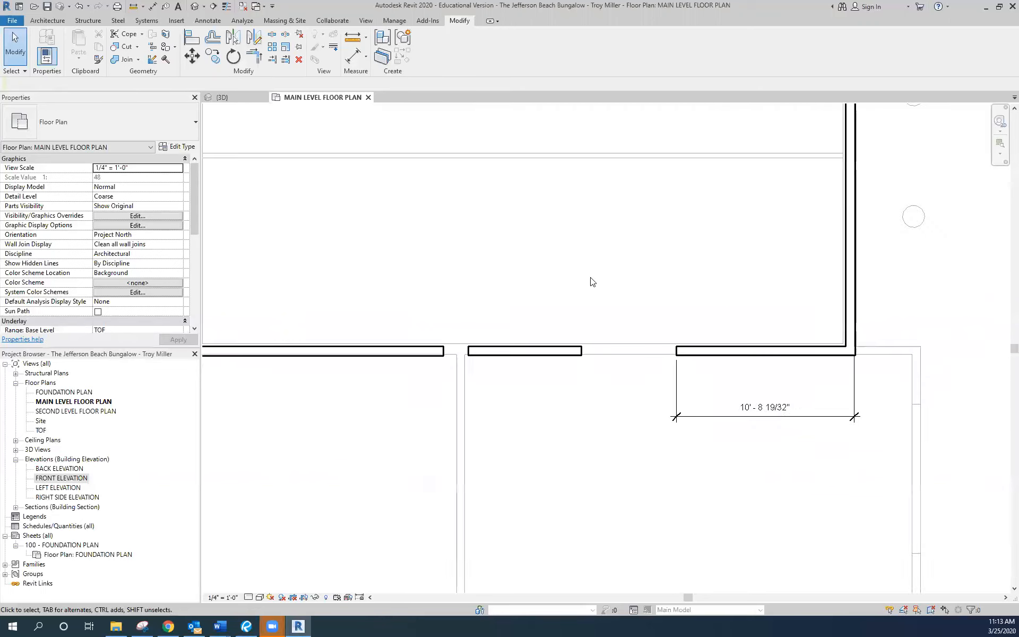
pyautogui.click(45, 22)
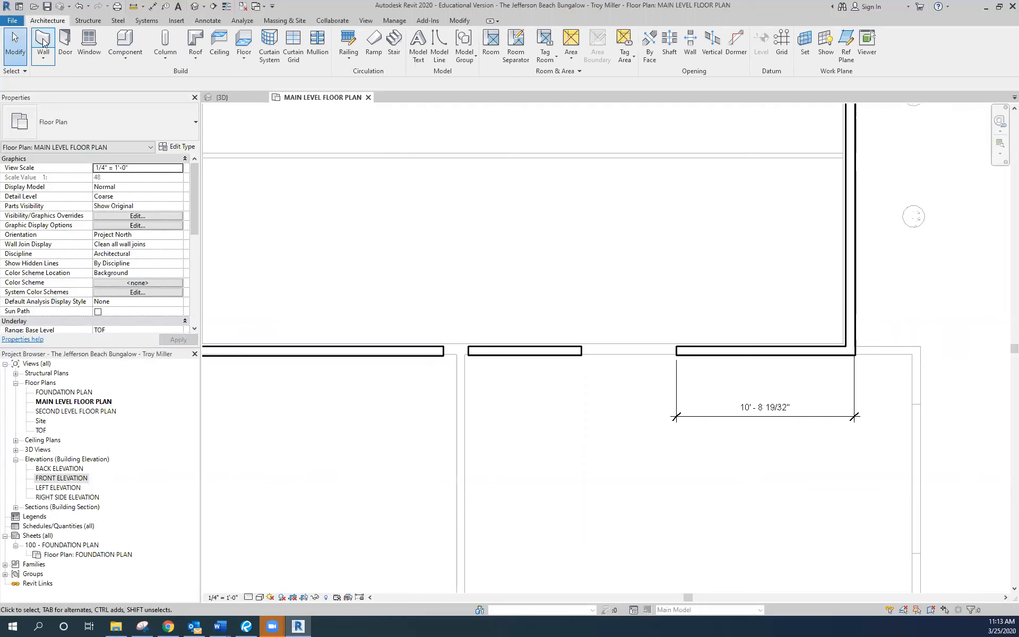
pyautogui.click(43, 41)
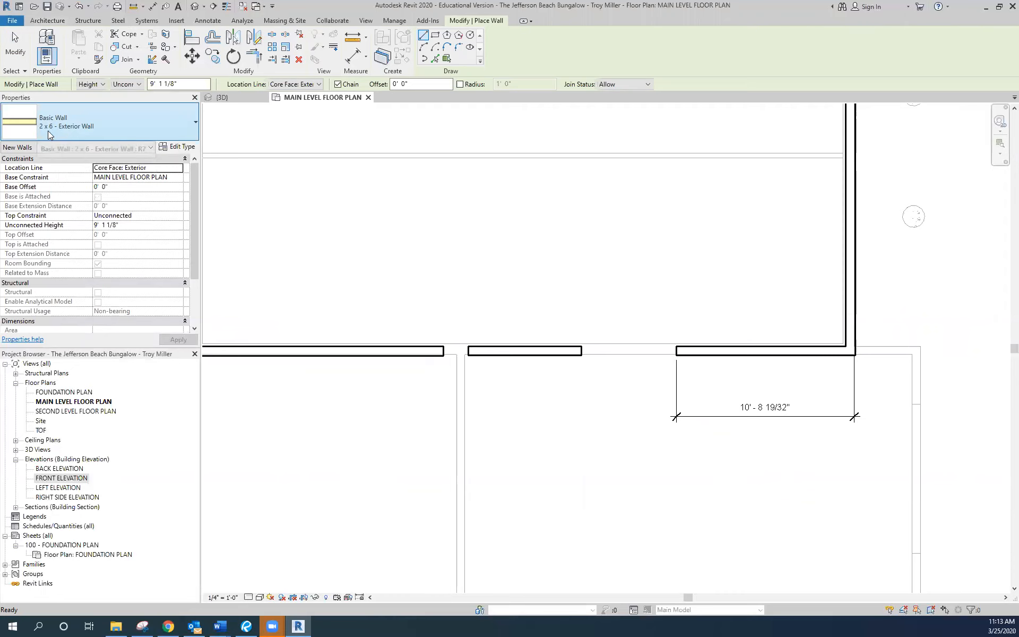
pyautogui.click(194, 123)
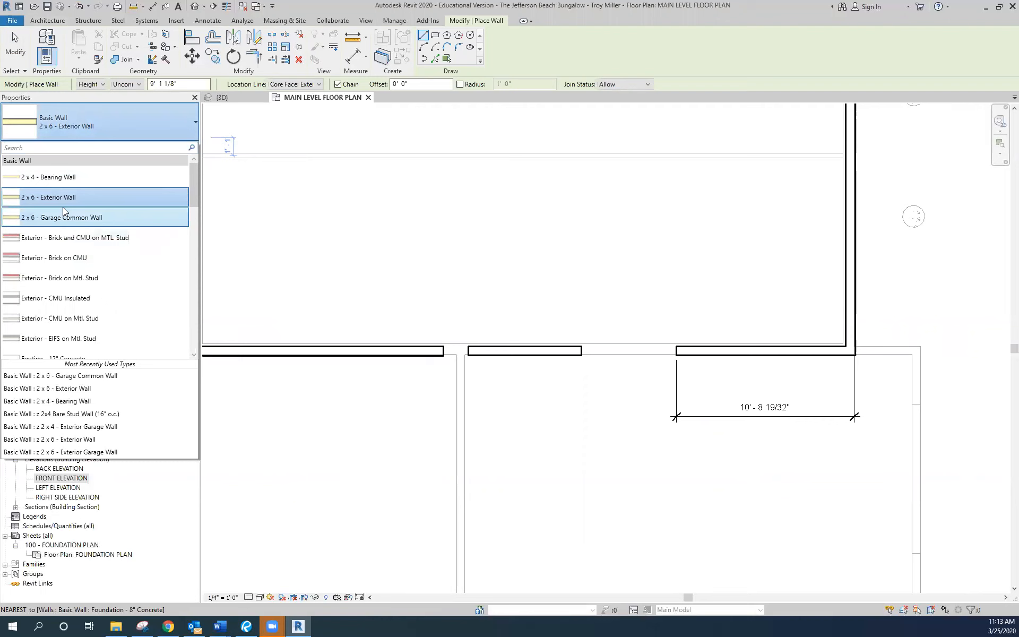
pyautogui.click(73, 217)
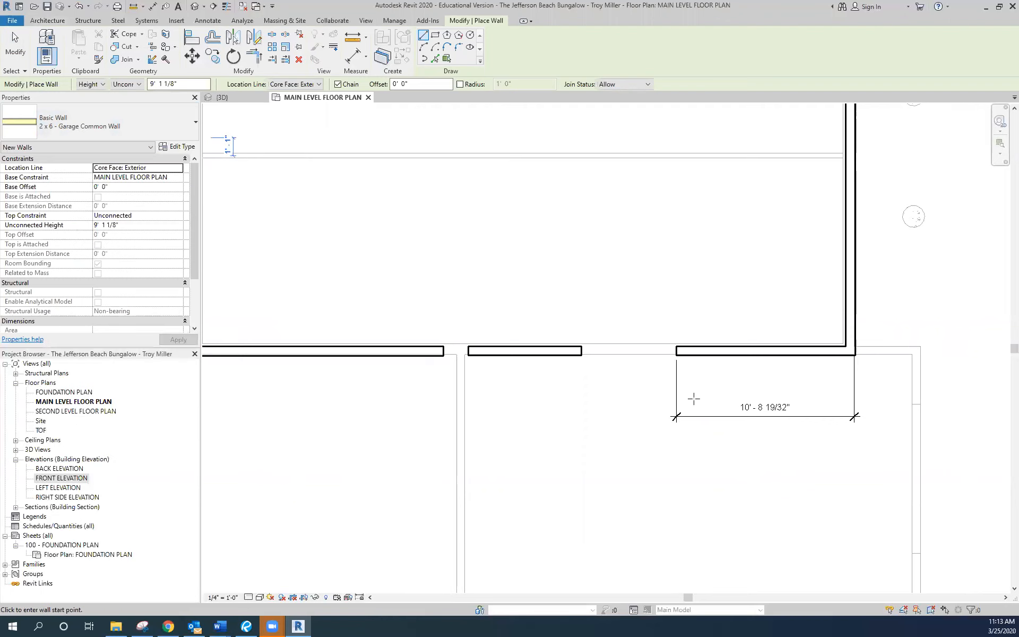
pyautogui.scroll(1, 685, 372)
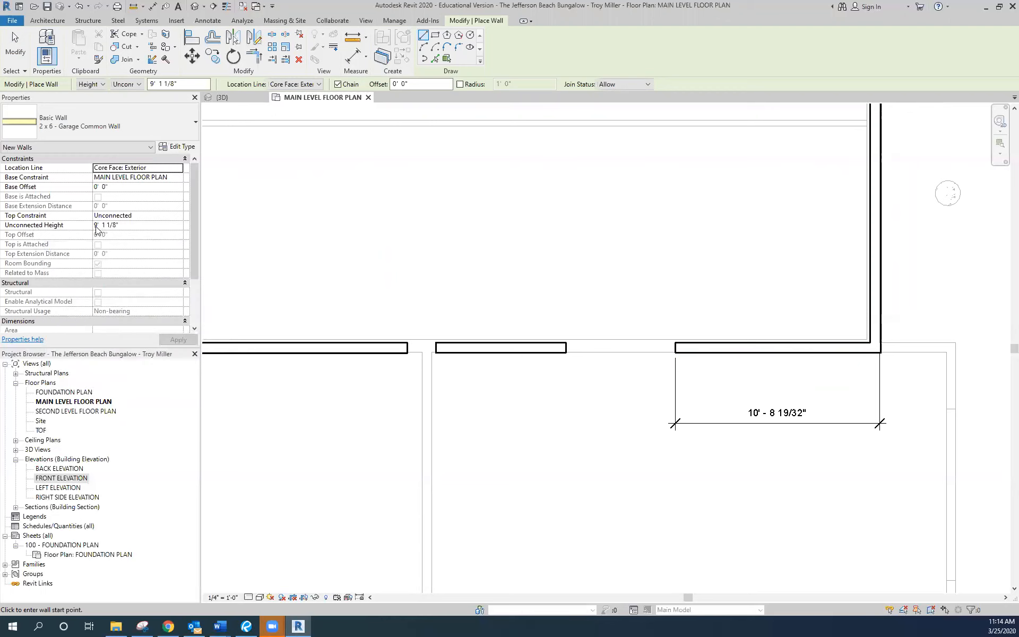
pyautogui.press('BackSpace')
pyautogui.write('8')
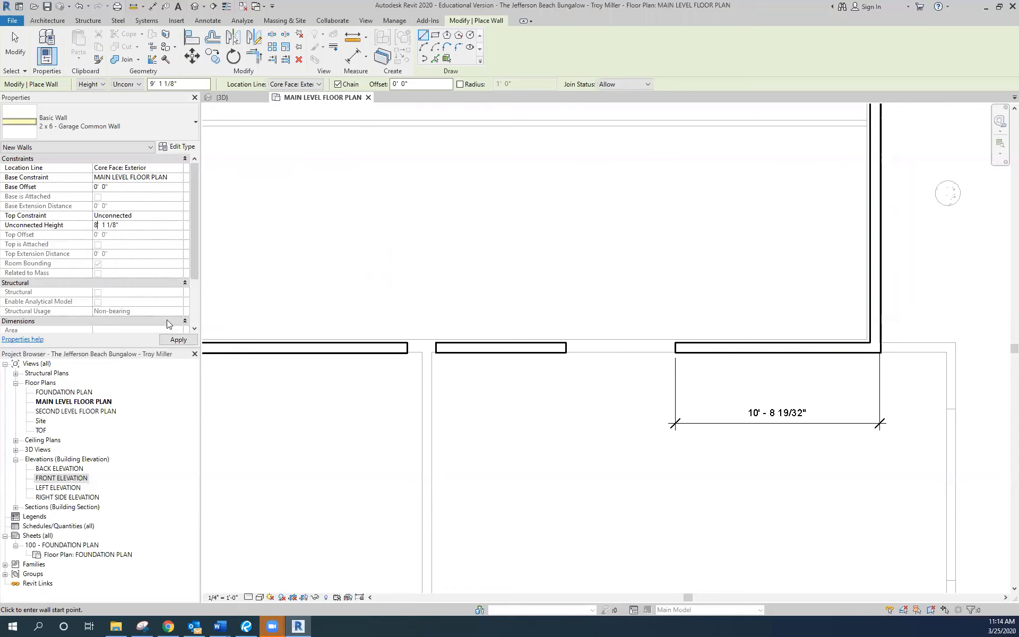
pyautogui.click(183, 341)
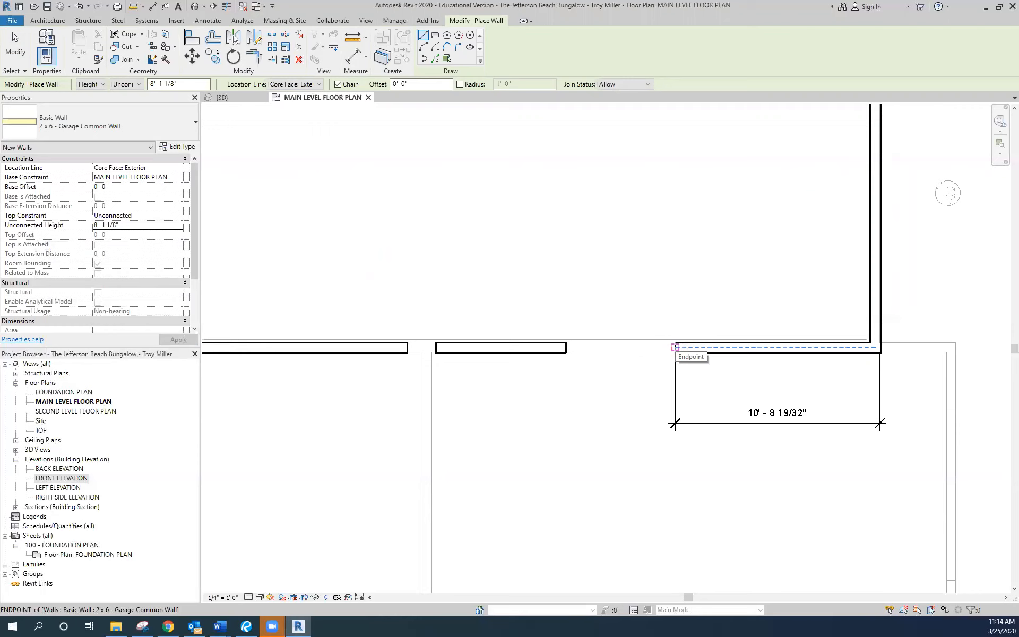
# - Draw three walls forming a recess between the open ends of the garage common wall, about 3' 6" deep and 6' wide
pyautogui.click(674, 347)
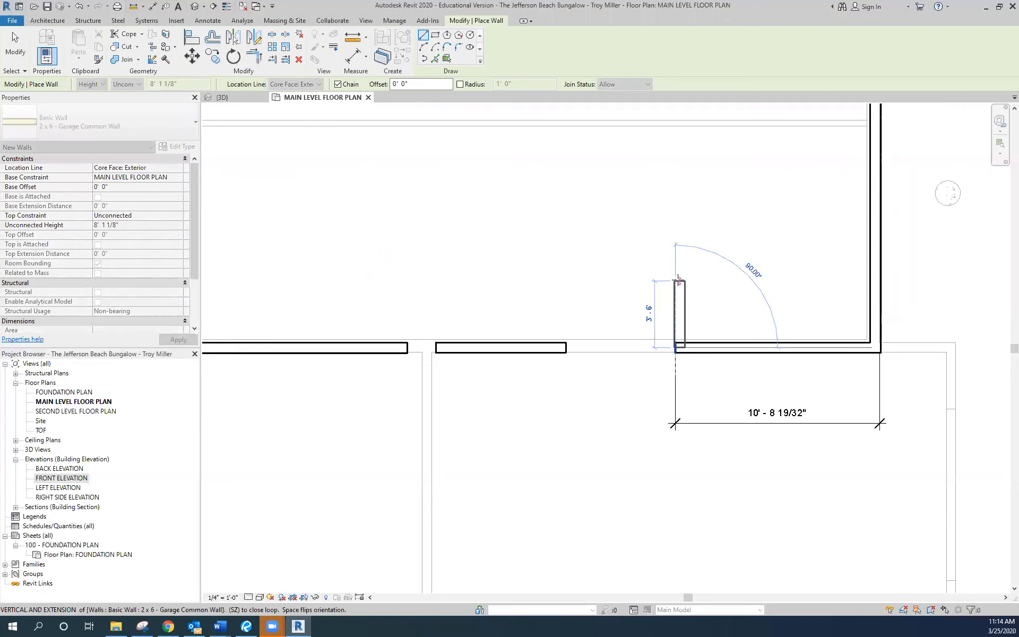
pyautogui.click(680, 281)
pyautogui.click(566, 281)
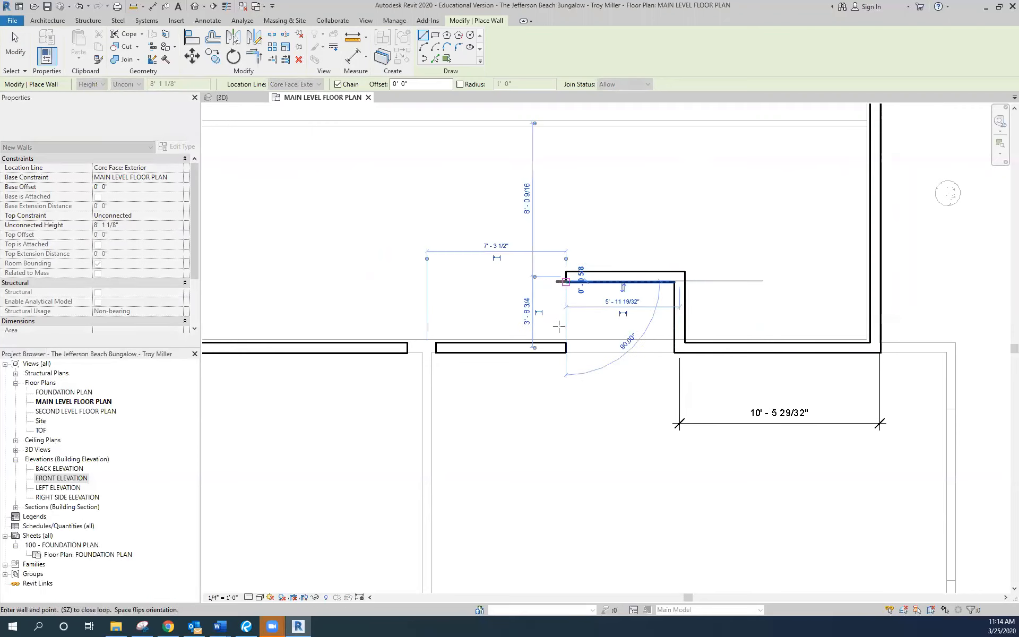
pyautogui.click(566, 347)
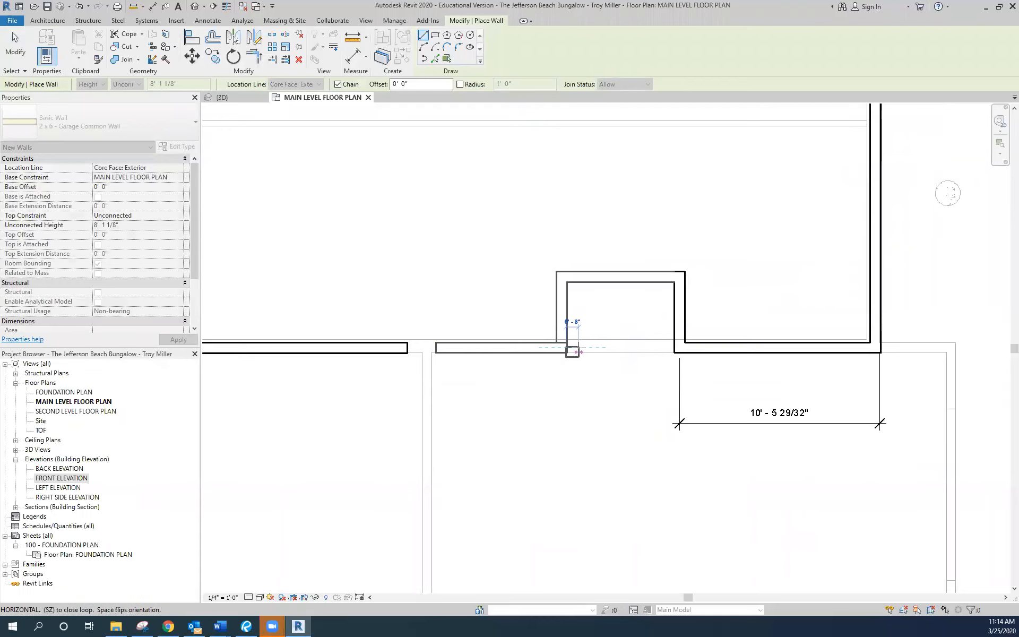
pyautogui.press('Escape')
pyautogui.press('Escape')
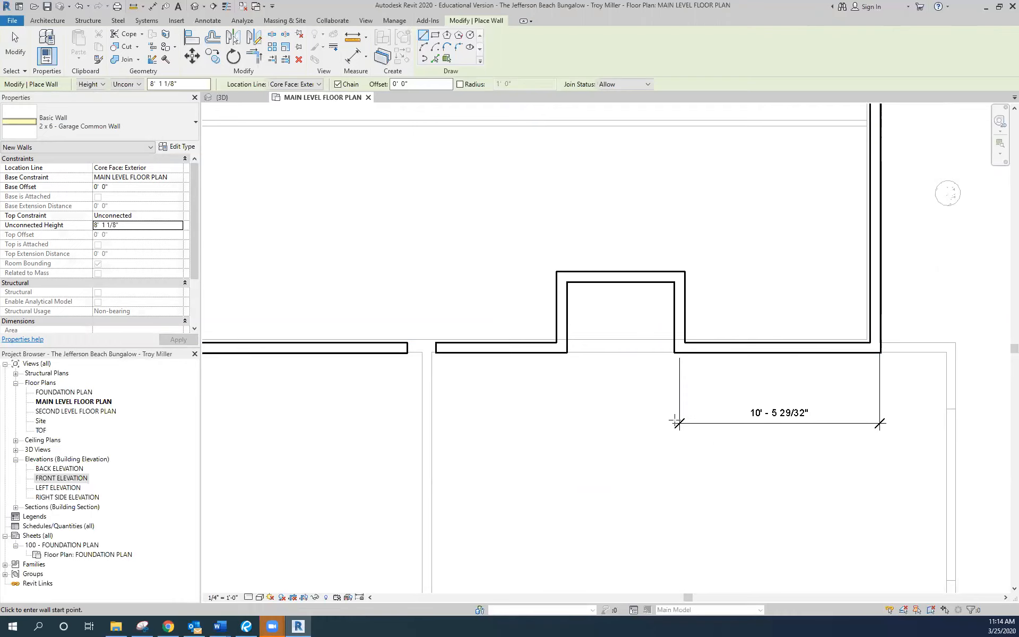
pyautogui.press('Escape')
pyautogui.press('Escape')
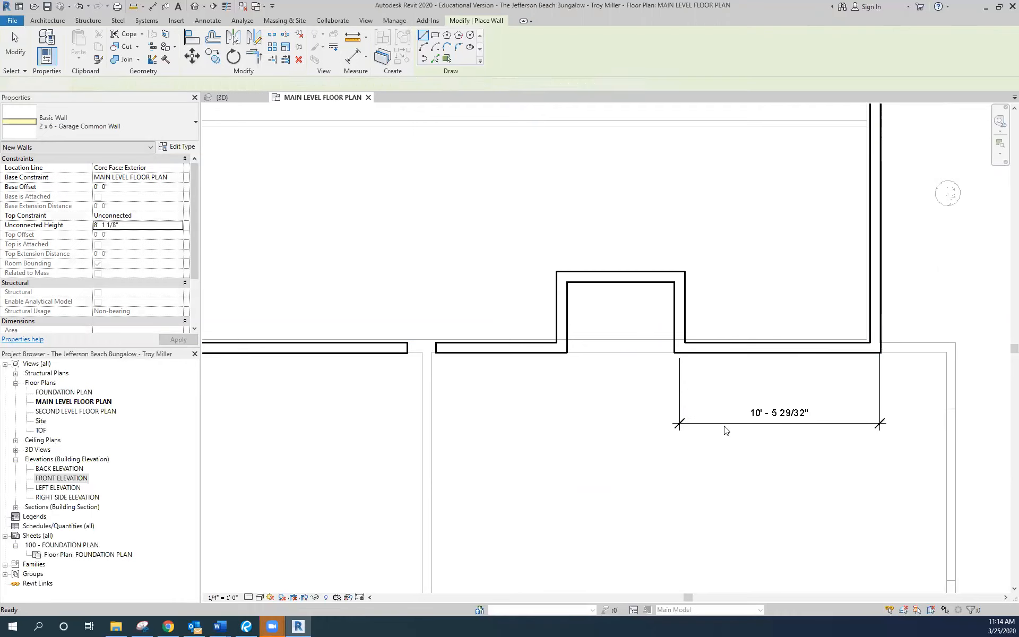
# - Delete the old dimension below the garage common wall and add an aligned dimension string from the outer corner wall to both recess side walls
pyautogui.click(726, 423)
pyautogui.press('Escape')
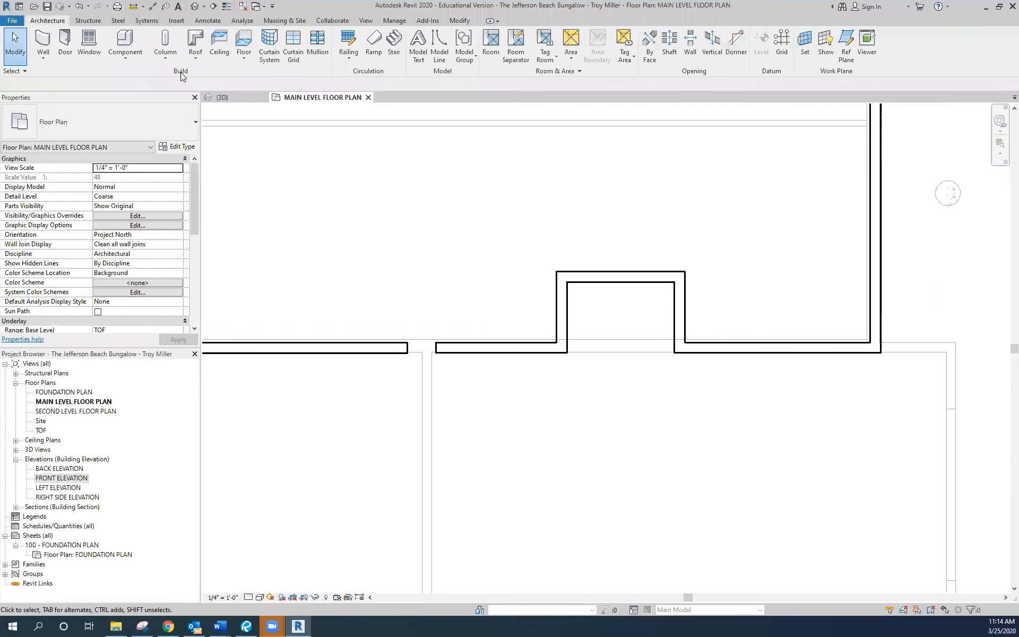
pyautogui.click(209, 20)
pyautogui.click(45, 42)
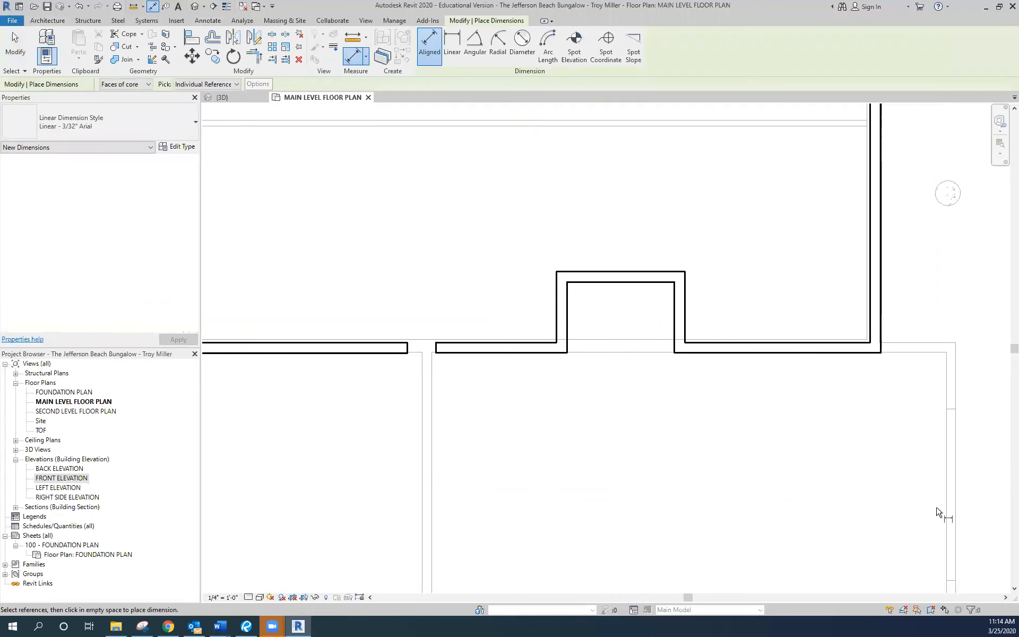
pyautogui.click(881, 317)
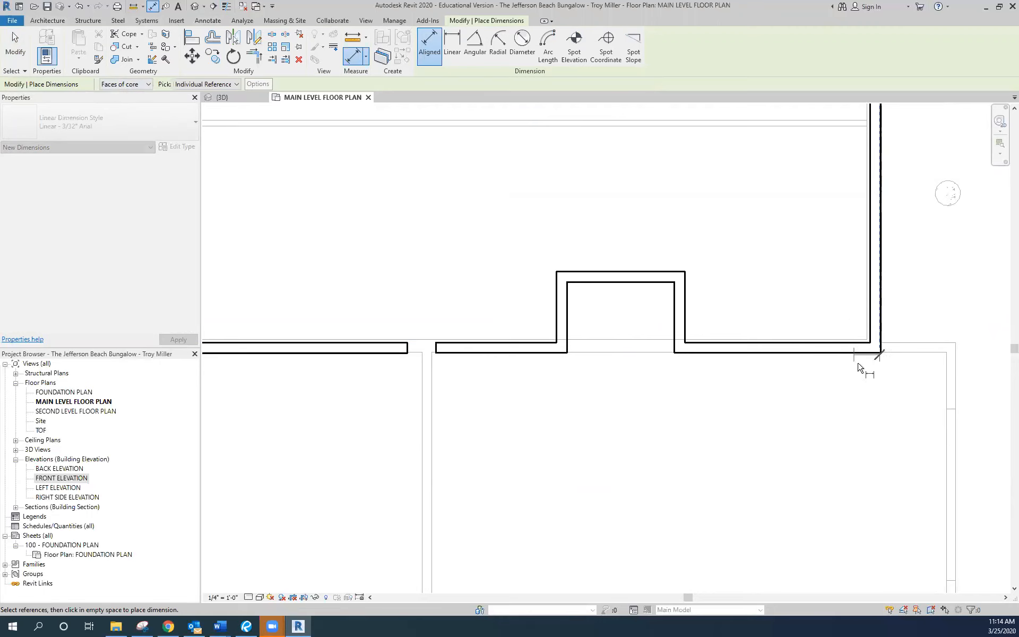
pyautogui.click(684, 313)
pyautogui.click(565, 320)
pyautogui.click(570, 416)
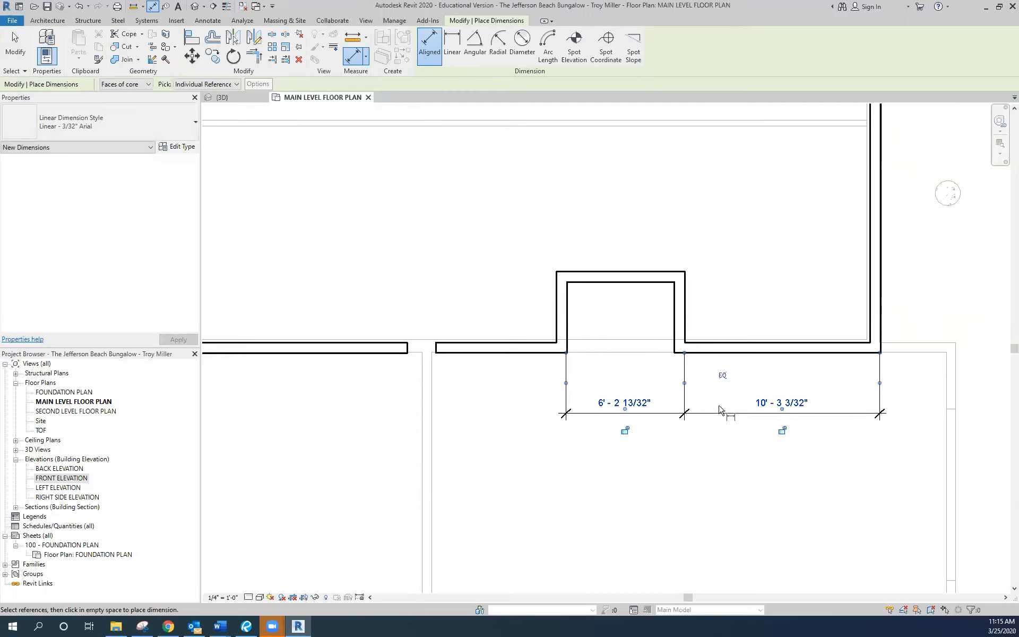
pyautogui.press('Escape')
pyautogui.press('Escape')
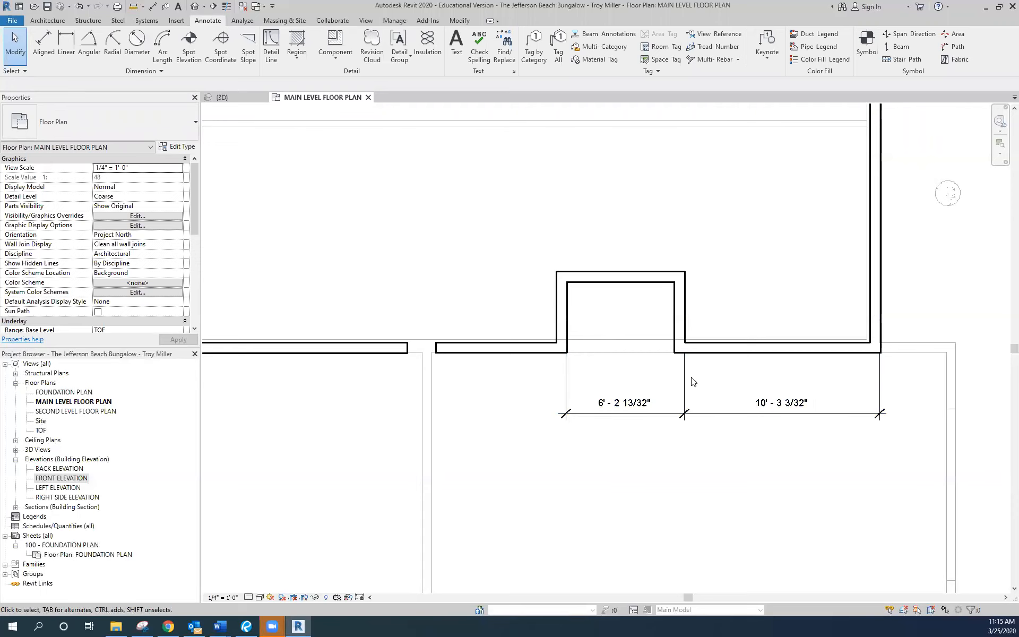
# - Set the distance from the outer corner wall to the nearest recess side wall to 8' 3 1/2"
pyautogui.click(687, 308)
pyautogui.click(790, 402)
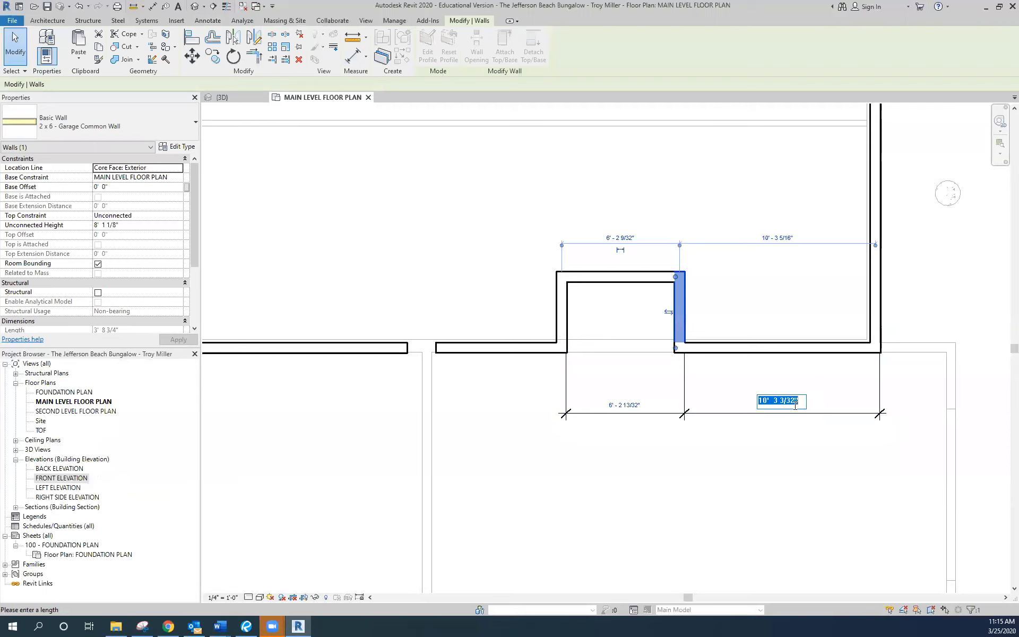
pyautogui.write('8 3.5')
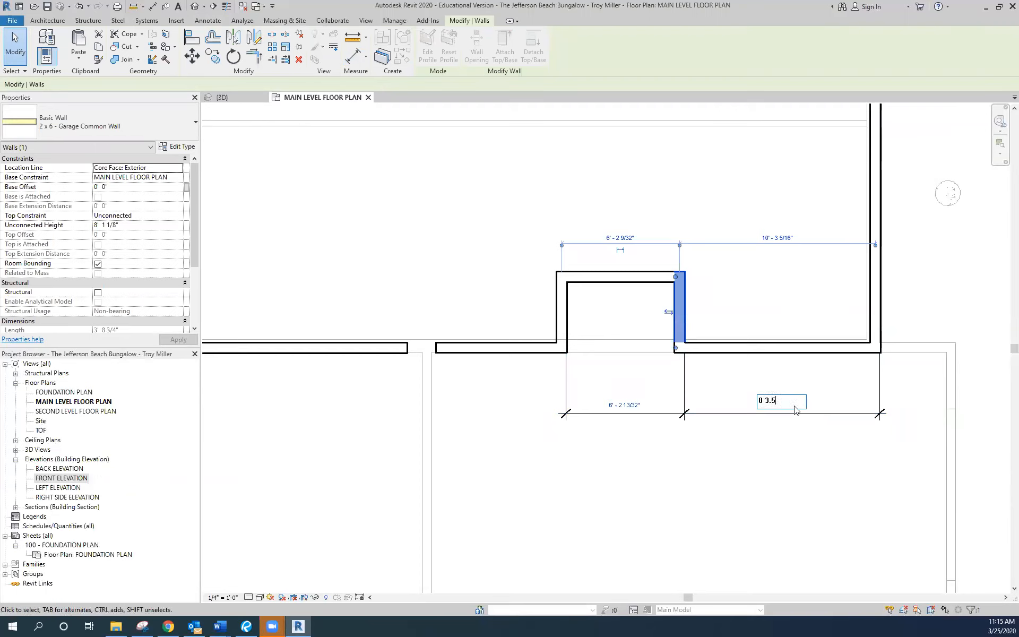
pyautogui.press('Return')
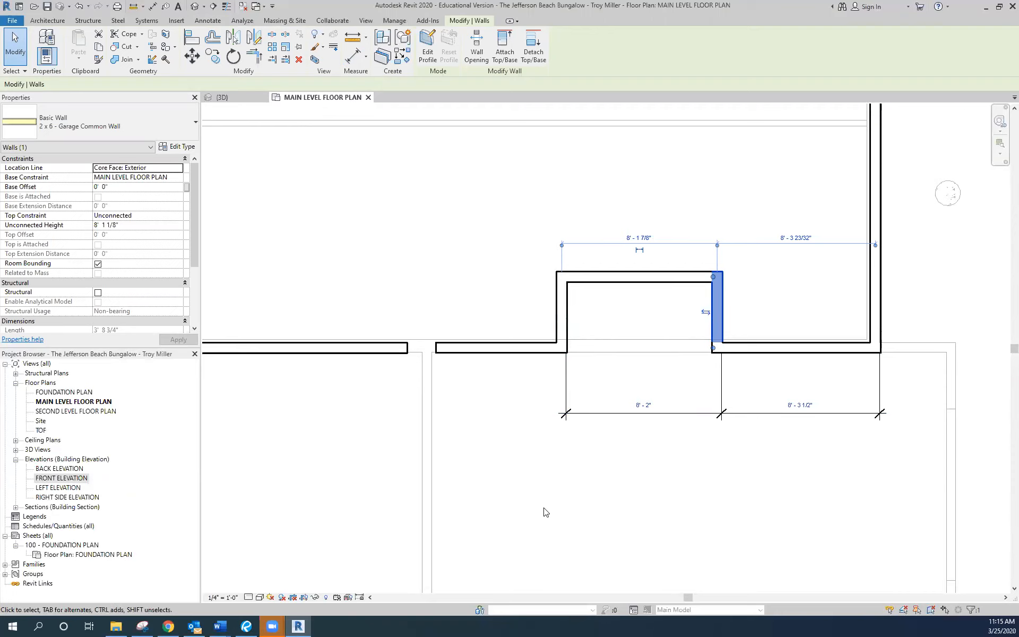
# - Switch to the Jefferson Beach Bungalow drawings in Revu and examine the main level floor plan's garage and the step in the rear wall
pyautogui.scroll(-1, 561, 281)
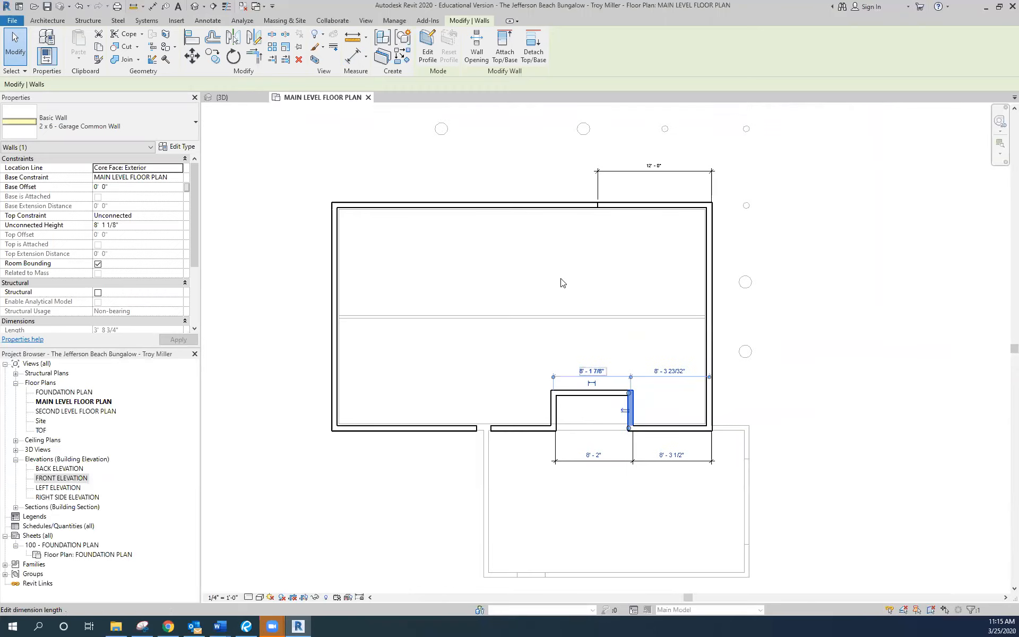
pyautogui.scroll(3, 603, 212)
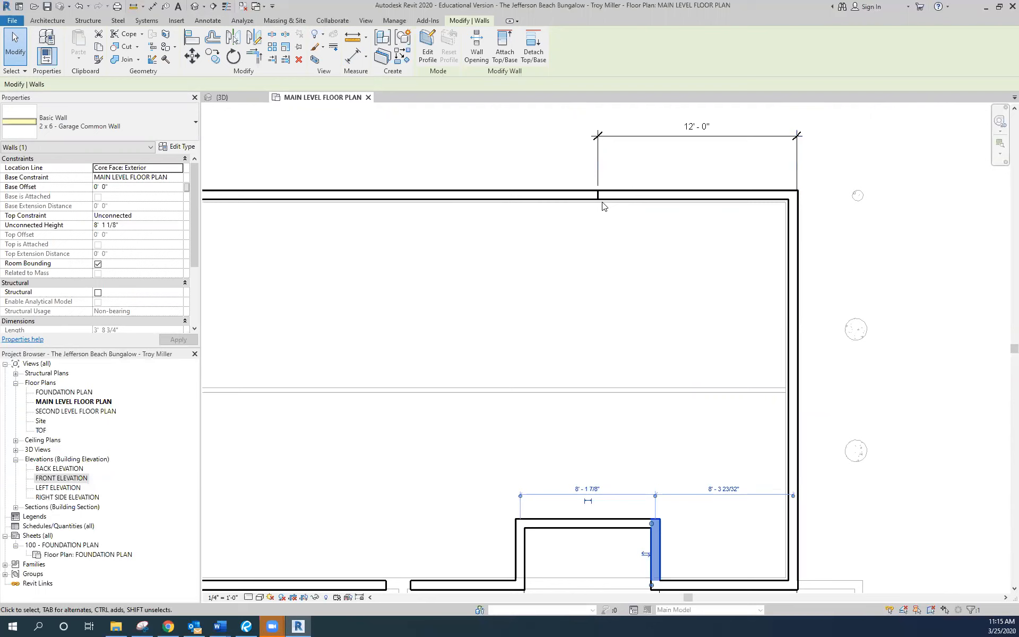
pyautogui.scroll(2, 597, 190)
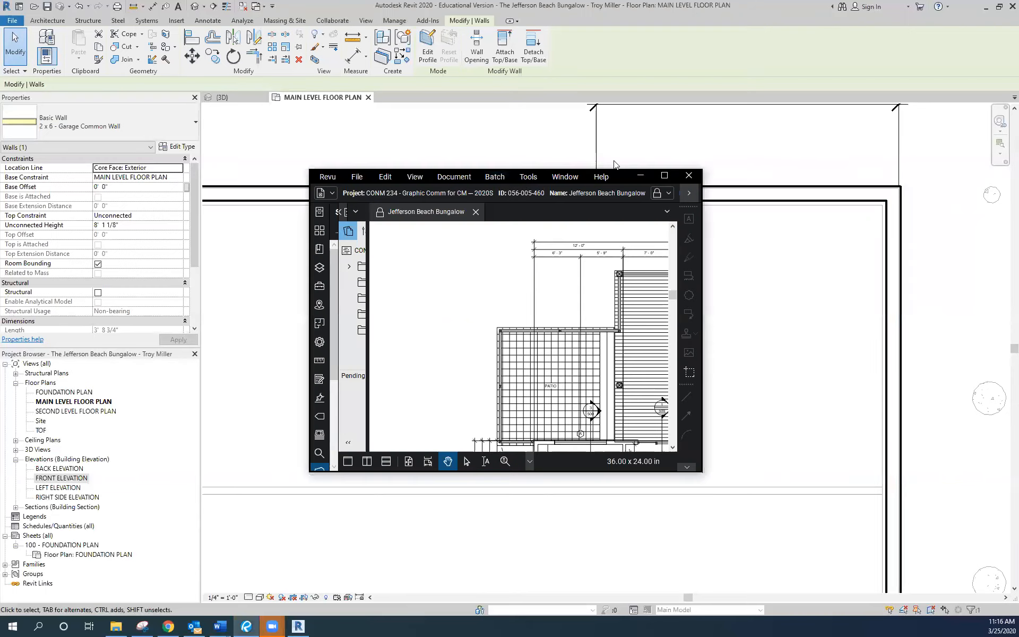
pyautogui.click(667, 175)
pyautogui.scroll(-2, 472, 377)
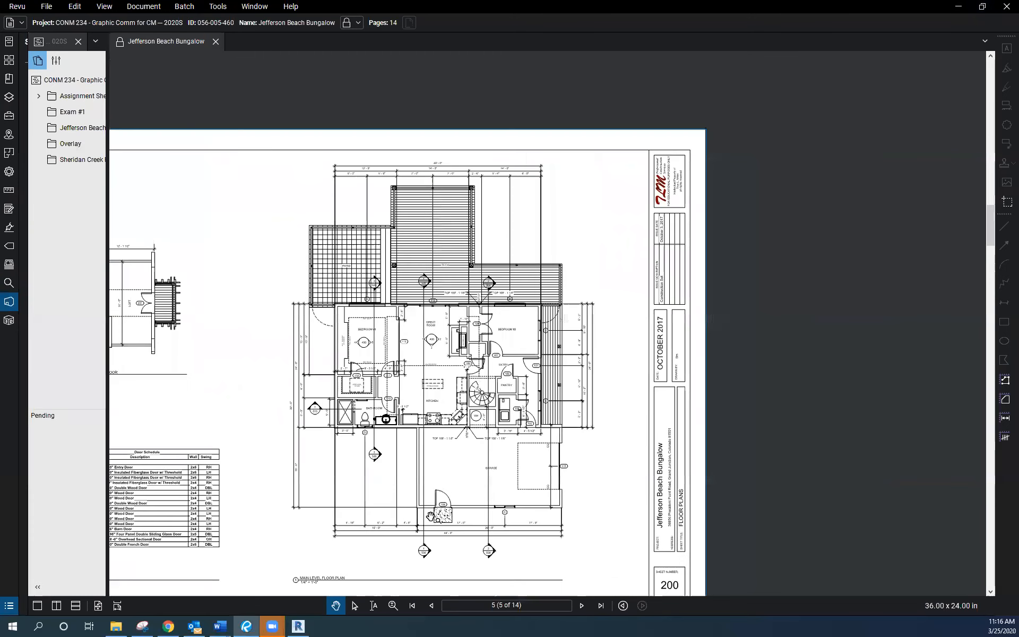
pyautogui.scroll(5, 532, 371)
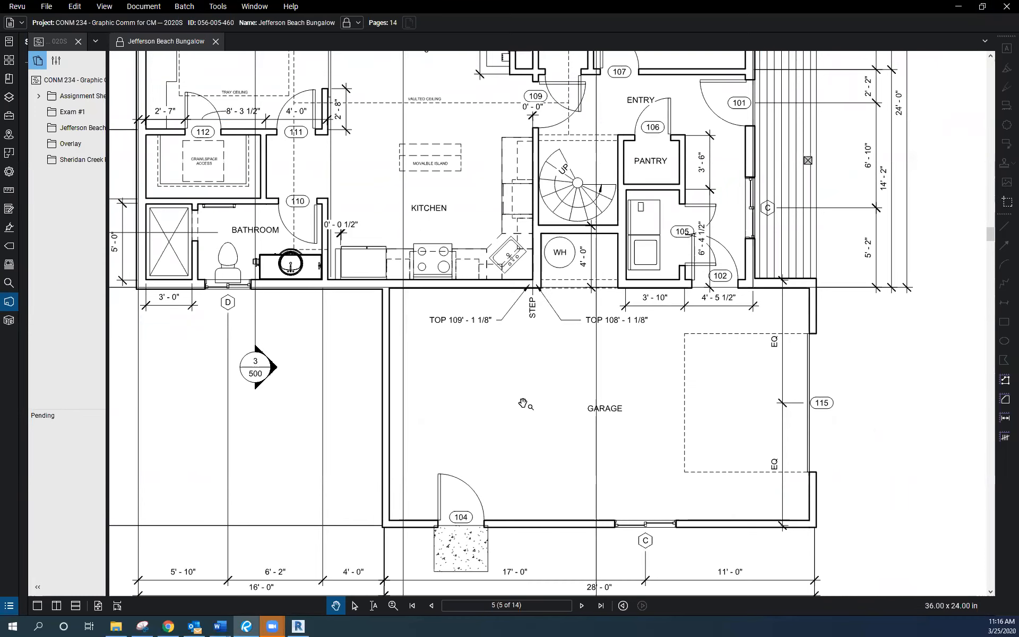
pyautogui.scroll(-4, 542, 300)
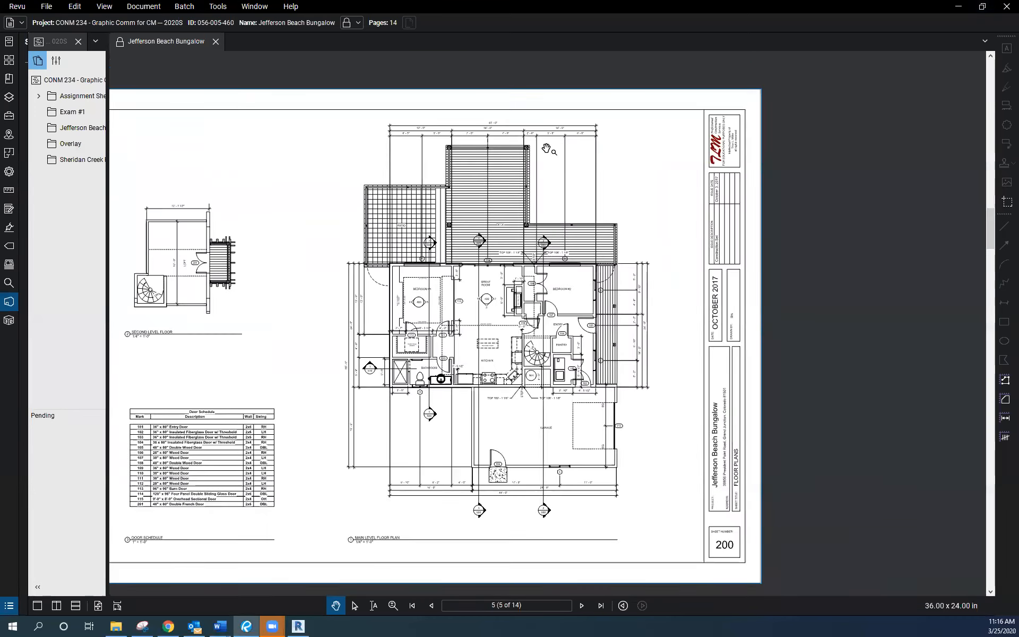
pyautogui.scroll(3, 550, 150)
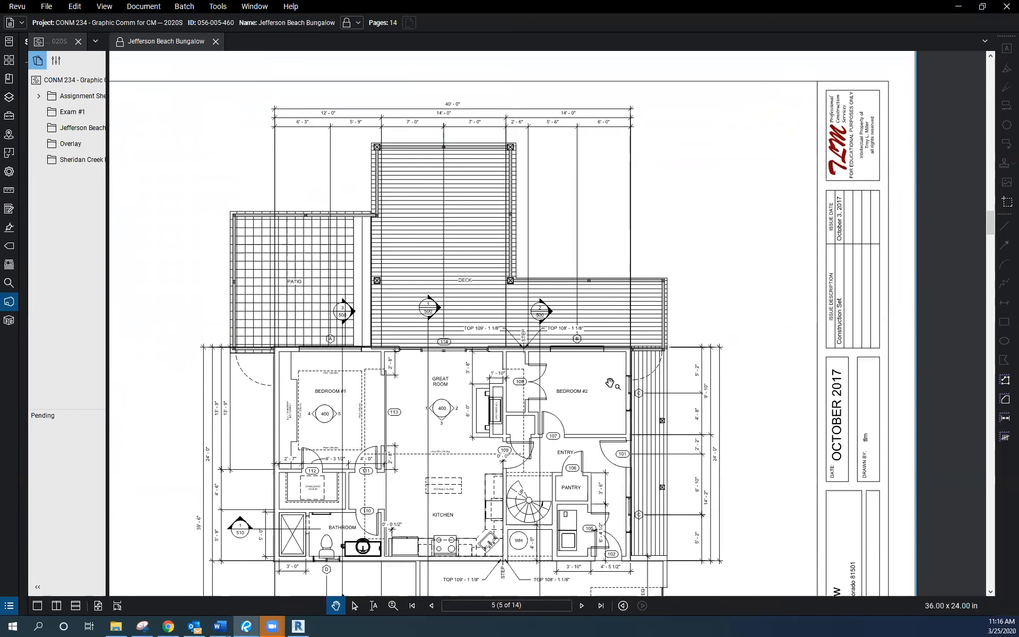
pyautogui.scroll(2, 507, 398)
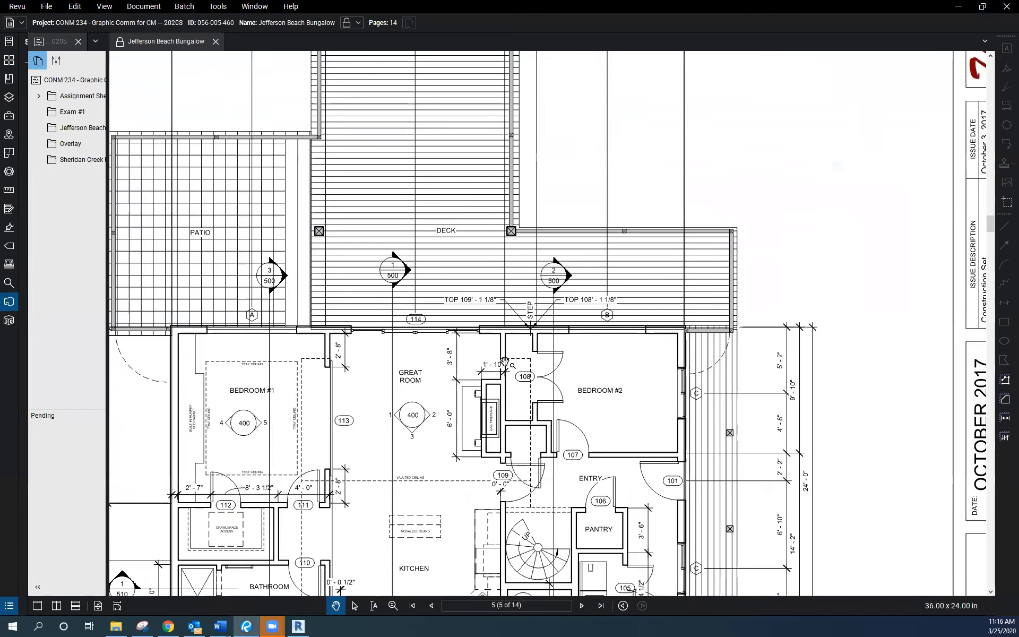
# - Examine the wall line between the rear and garage wall steps, past the stair and water heater closet, and return to Revit
pyautogui.scroll(-2, 507, 411)
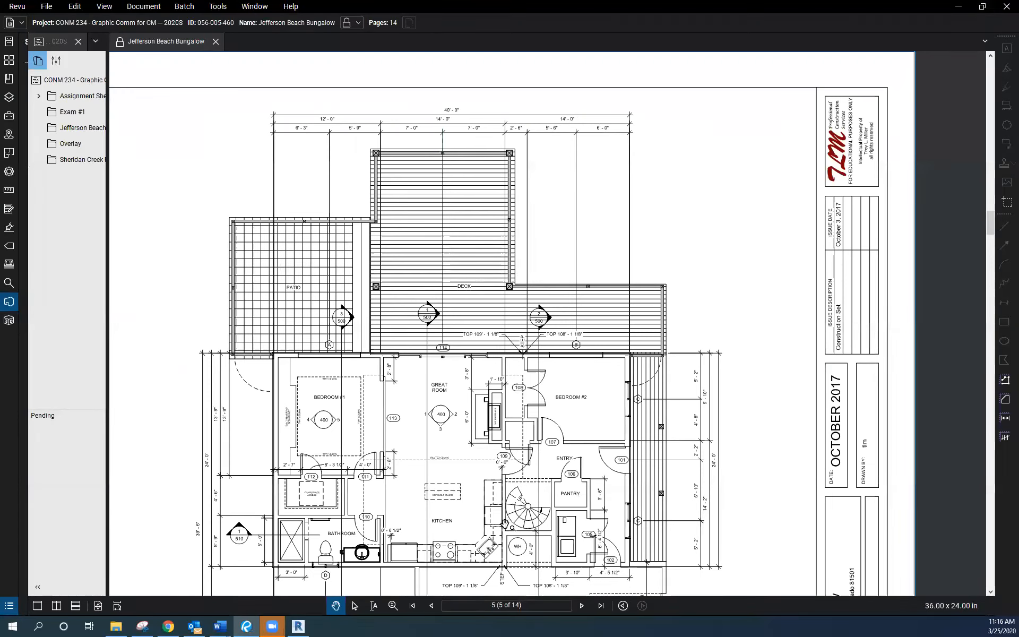
pyautogui.scroll(-1, 513, 371)
pyautogui.scroll(5, 513, 372)
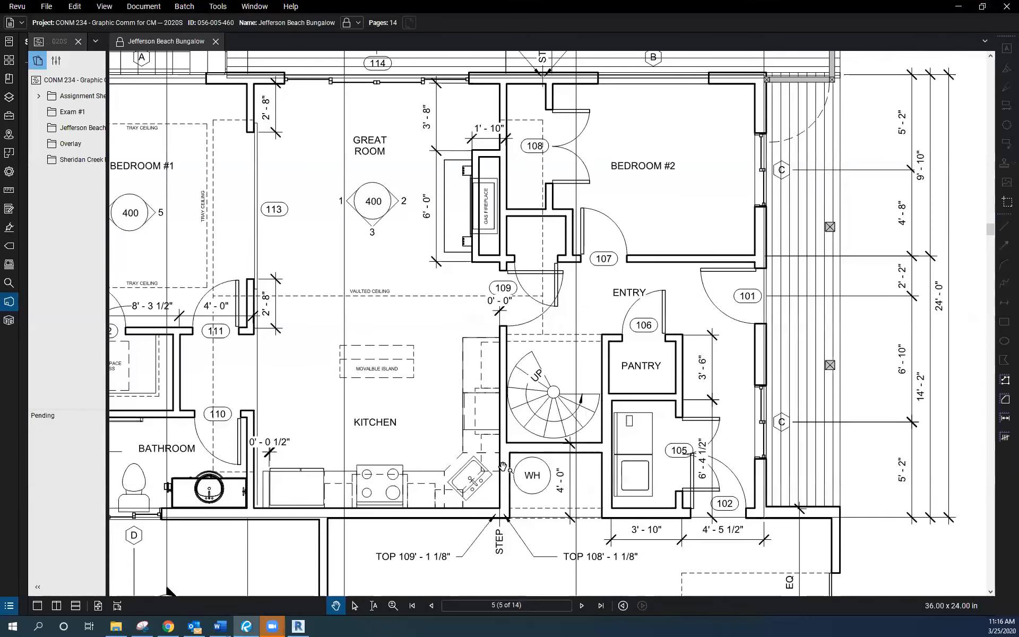
pyautogui.scroll(2, 502, 467)
pyautogui.scroll(-2, 508, 371)
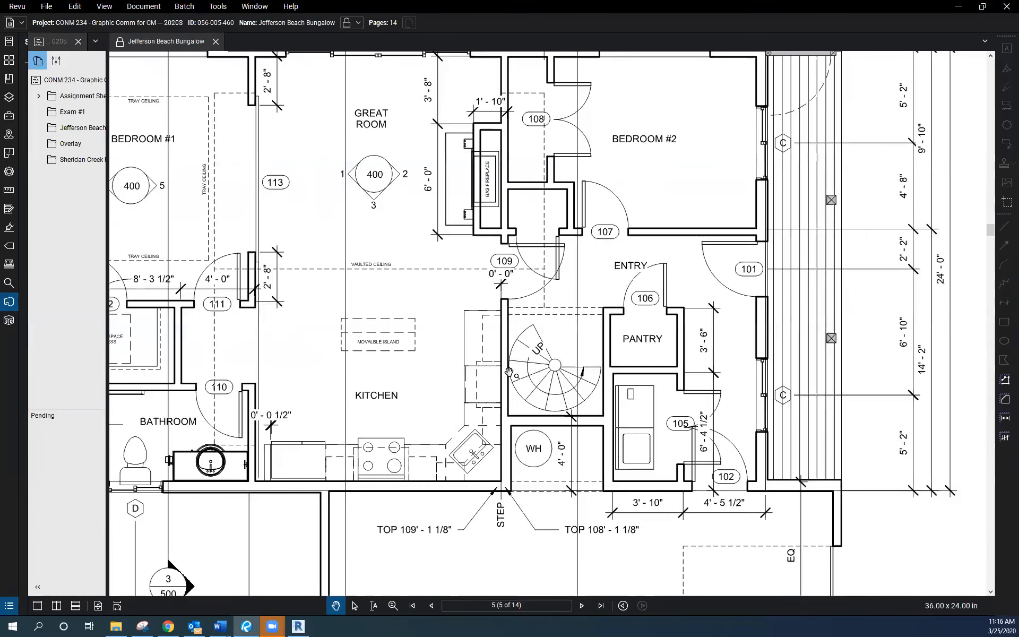
pyautogui.scroll(2, 502, 457)
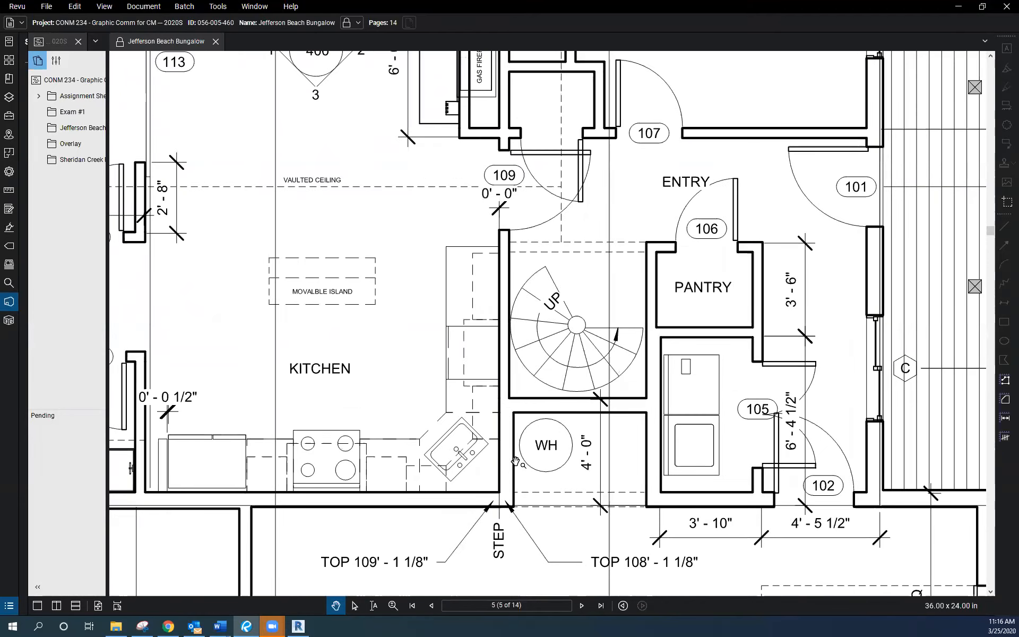
pyautogui.scroll(-4, 514, 461)
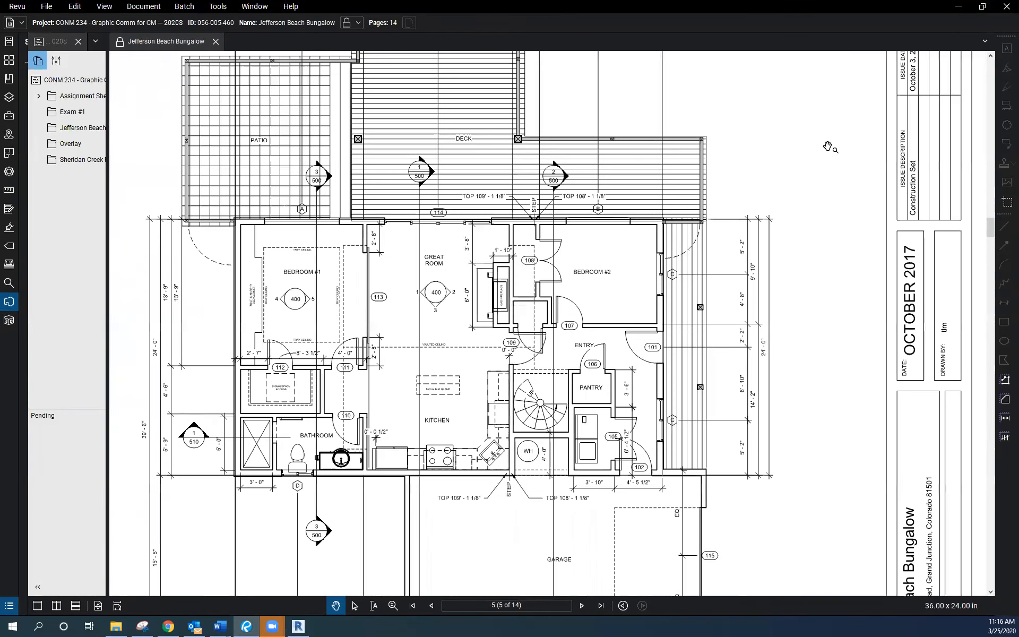
pyautogui.click(958, 6)
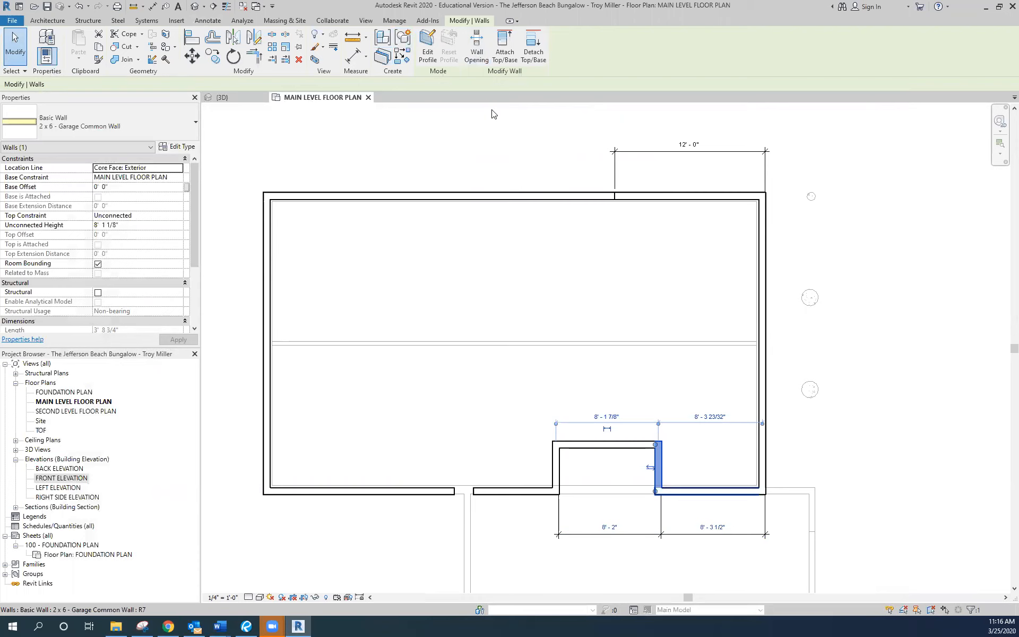
# - Add an aligned dimension from the outer corner wall to the far recess side wall, below the existing dimension string
pyautogui.click(208, 20)
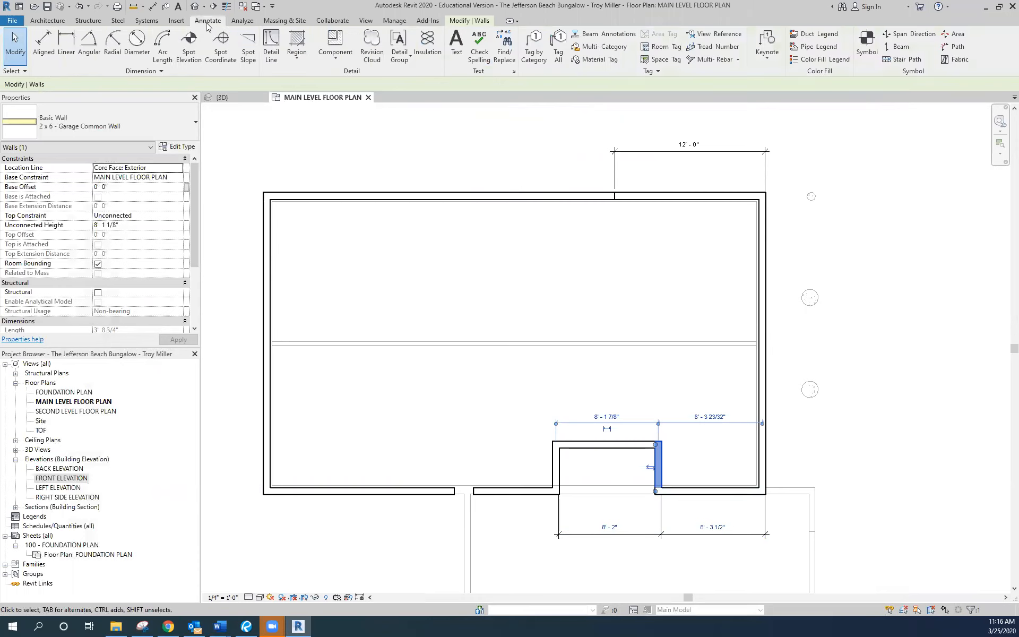
pyautogui.click(44, 48)
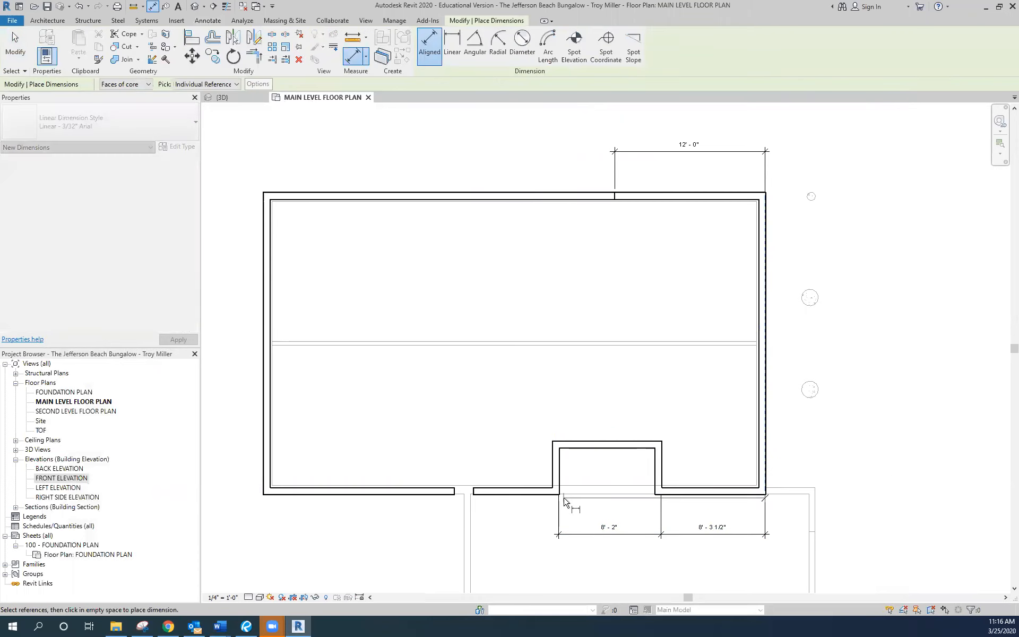
pyautogui.click(559, 477)
pyautogui.scroll(-1, 559, 477)
pyautogui.click(578, 540)
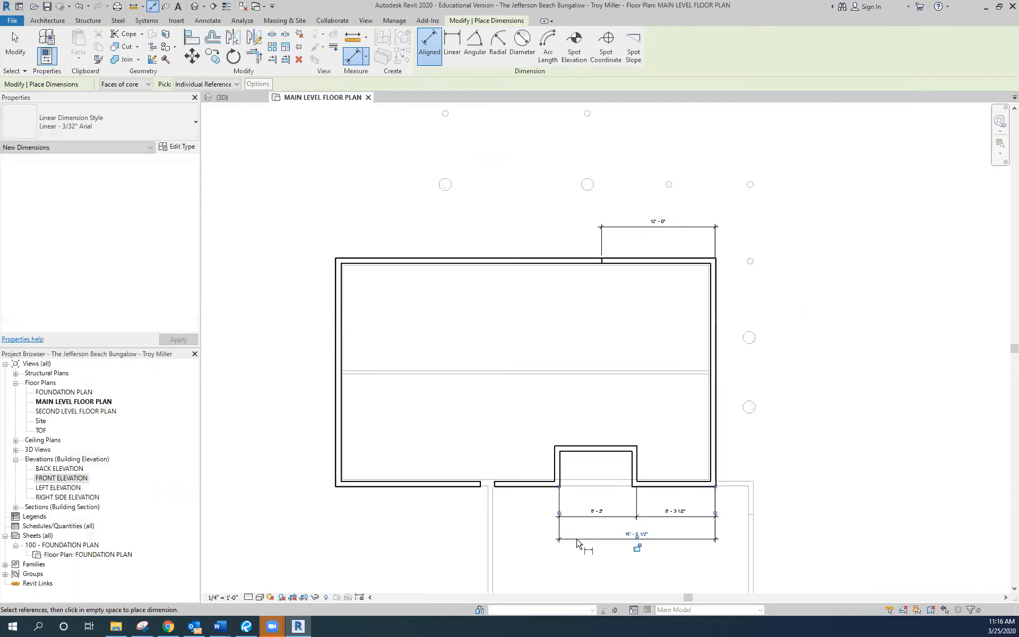
pyautogui.press('Escape')
pyautogui.press('Escape')
# - Set the overall distance from the outer corner wall to the far recess side wall to 13' 10"
pyautogui.scroll(2, 578, 501)
pyautogui.click(539, 411)
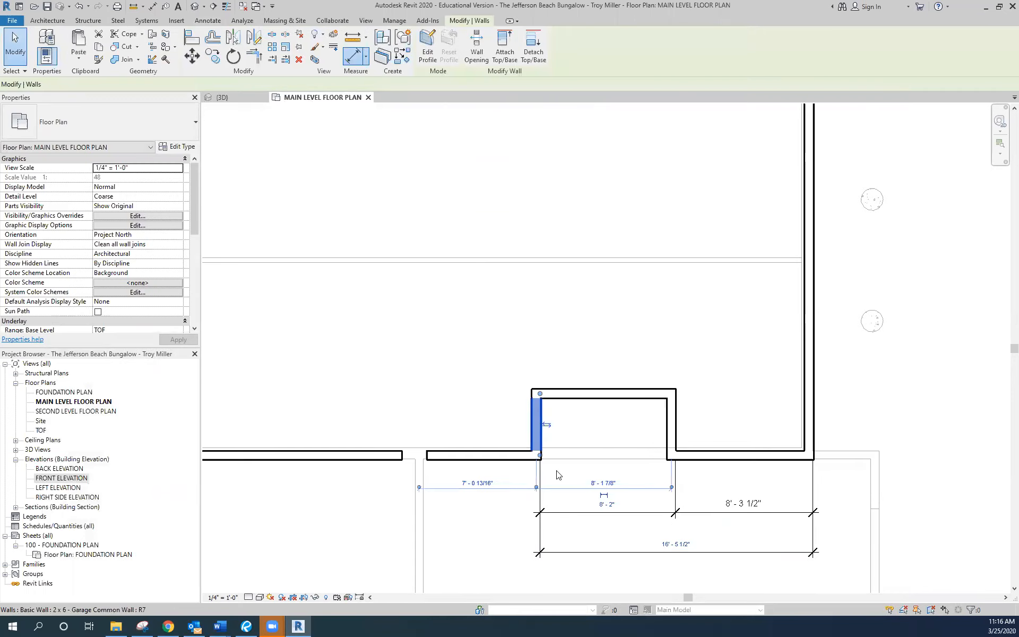
pyautogui.click(667, 543)
pyautogui.write('13 10')
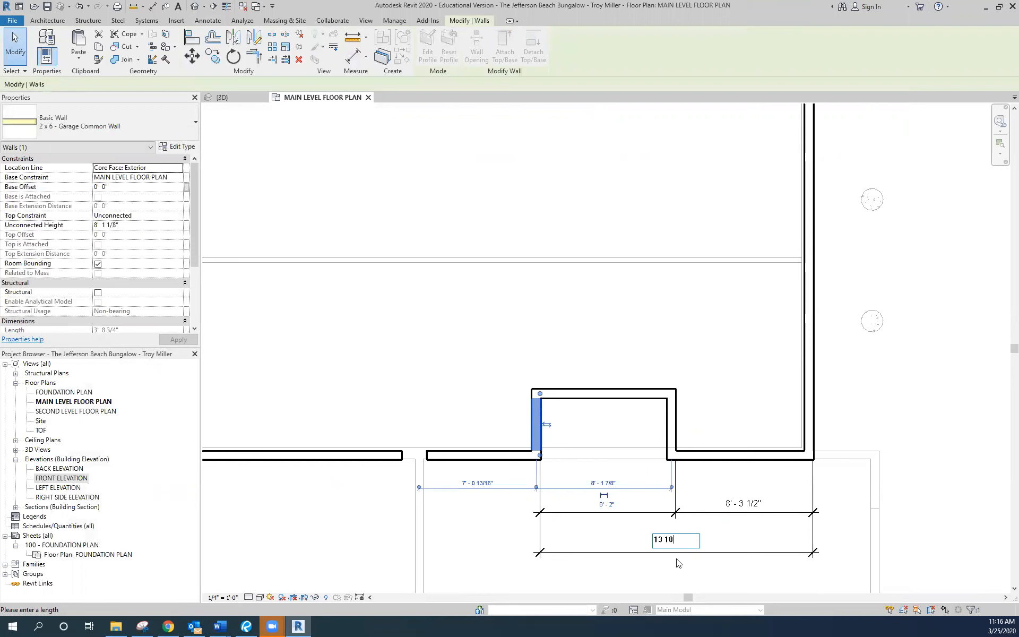
pyautogui.press('Return')
pyautogui.click(663, 335)
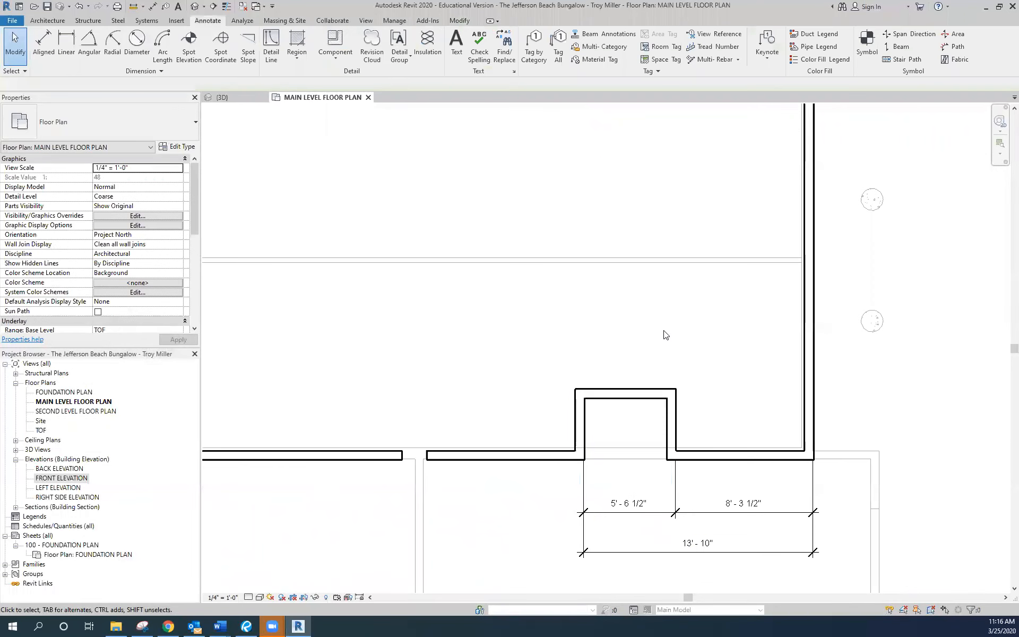
# - Examine the garage foundation outline and where it meets the main level's outer corner and the garage common wall
pyautogui.scroll(-1, 664, 334)
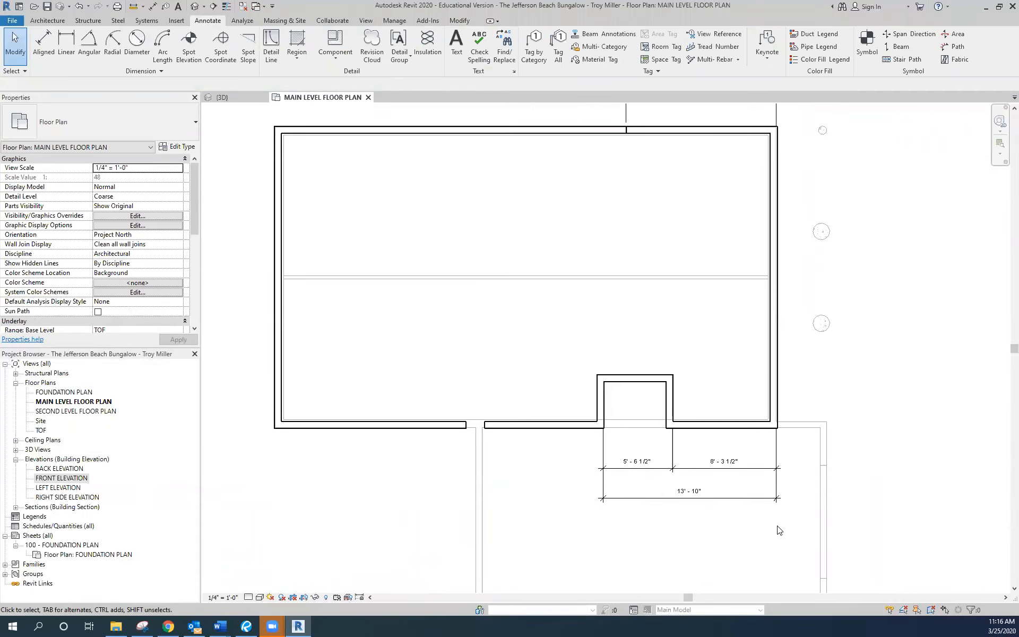
pyautogui.scroll(-1, 740, 445)
pyautogui.scroll(-1, 592, 364)
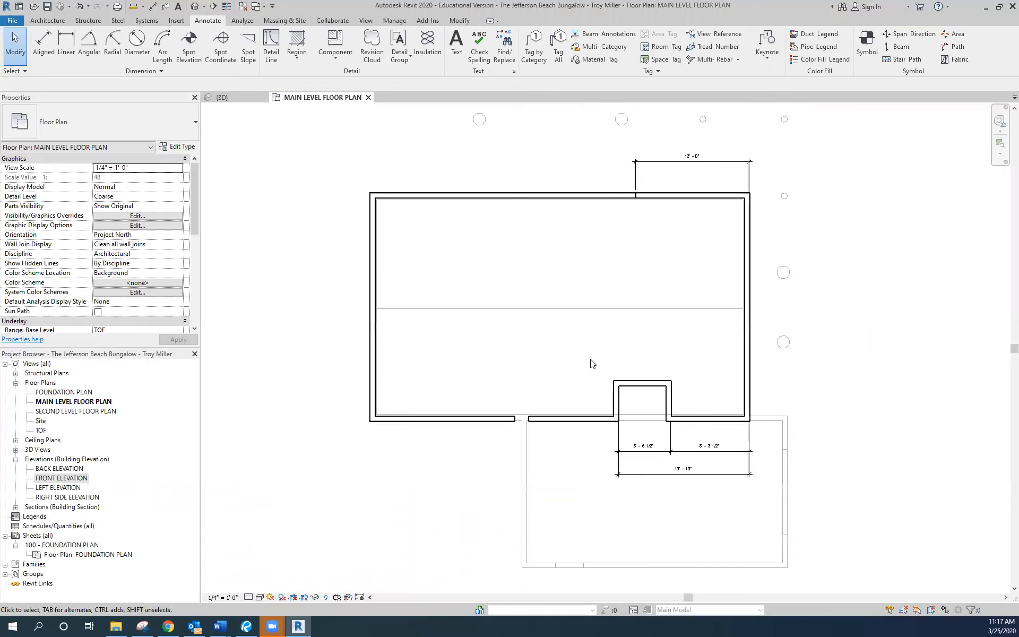
pyautogui.scroll(1, 762, 490)
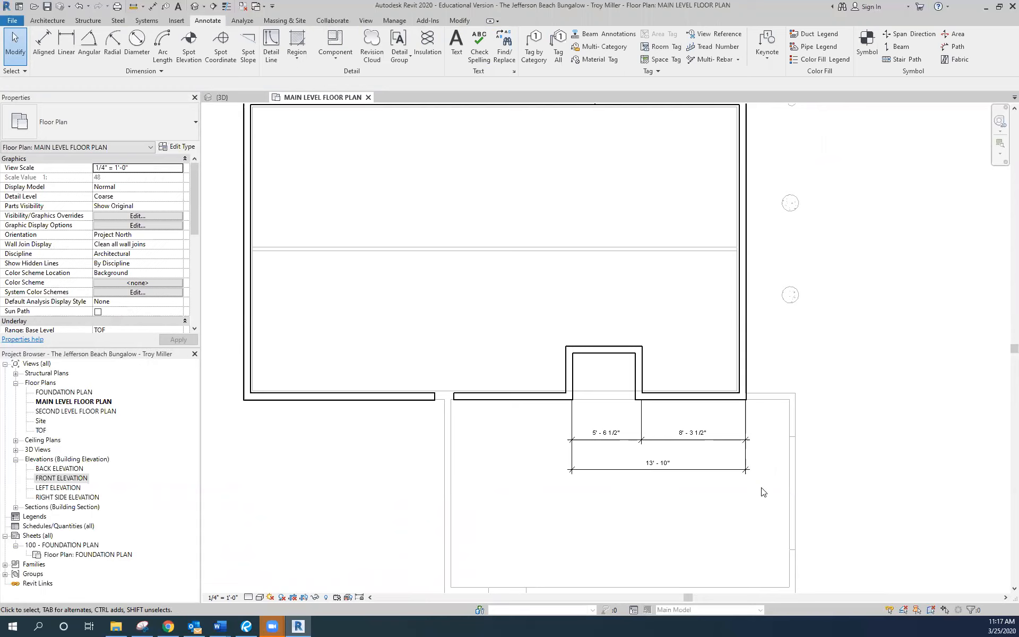
pyautogui.scroll(-1, 610, 330)
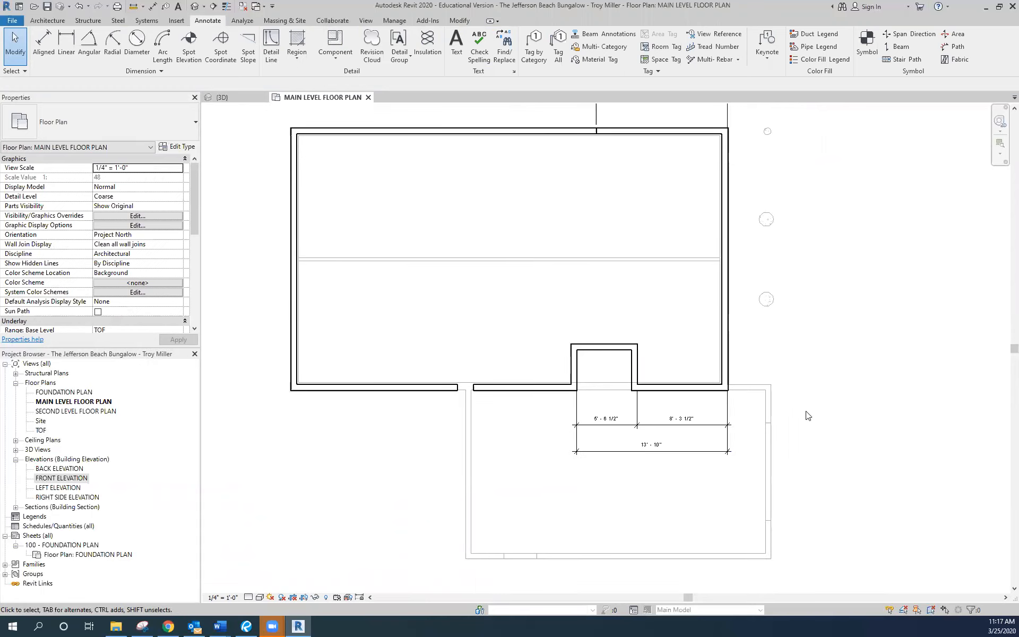
pyautogui.scroll(1, 762, 425)
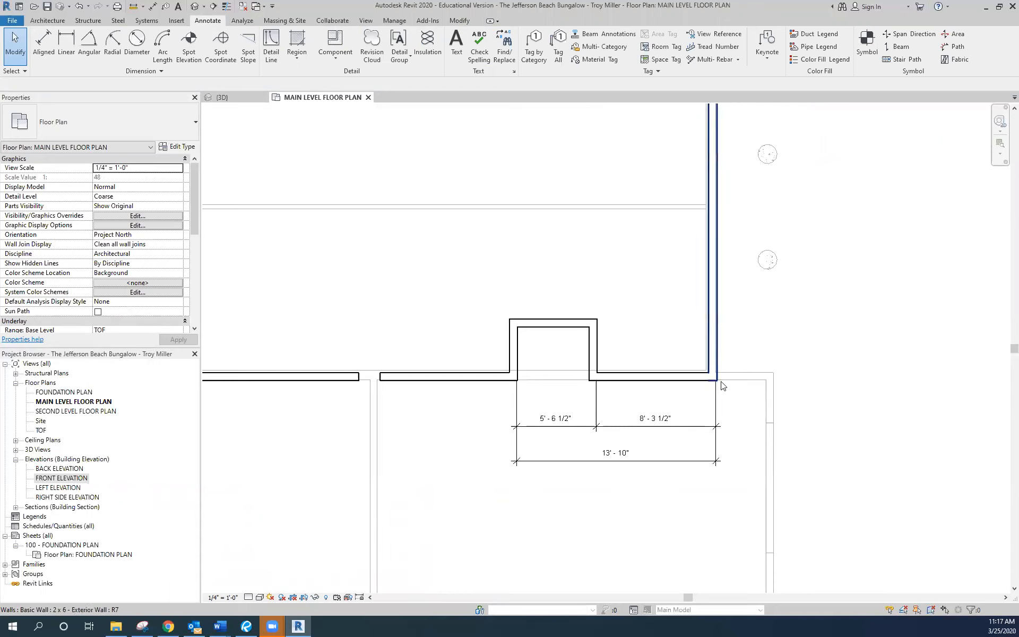
pyautogui.scroll(-1, 773, 360)
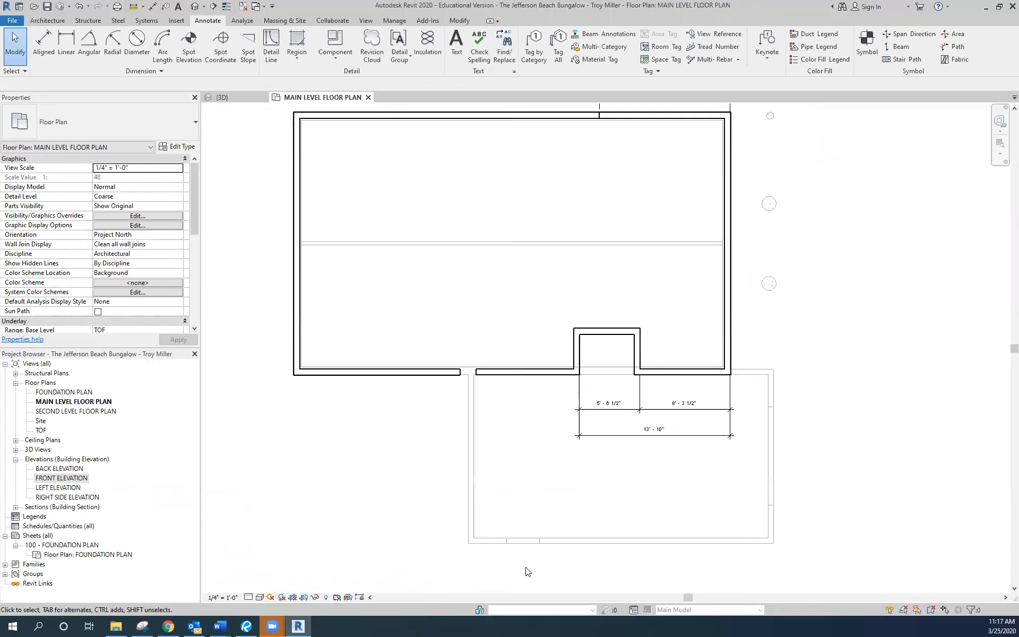
pyautogui.scroll(1, 792, 392)
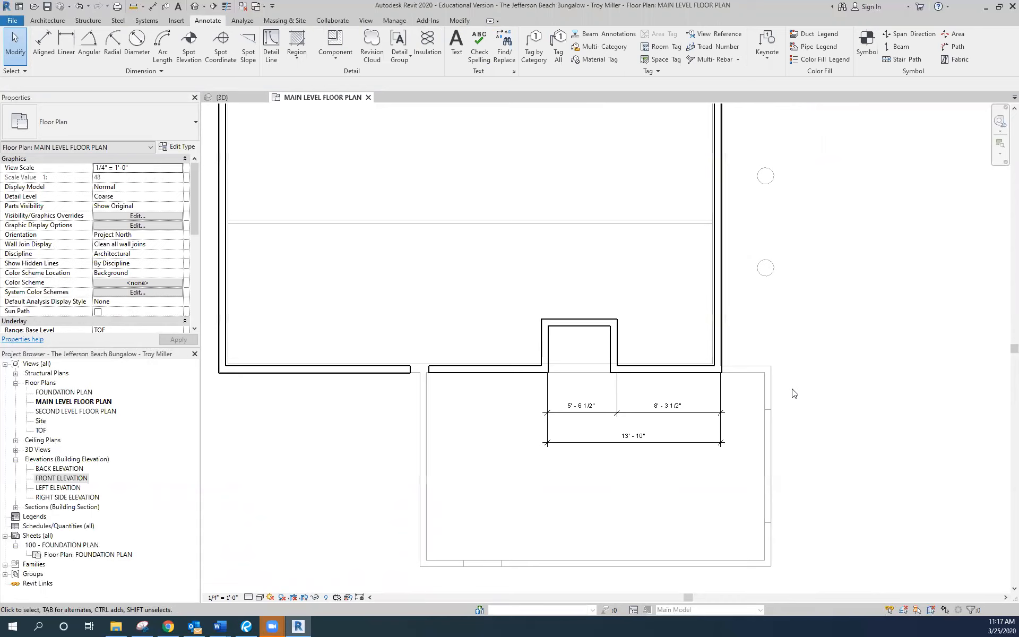
pyautogui.scroll(1, 793, 392)
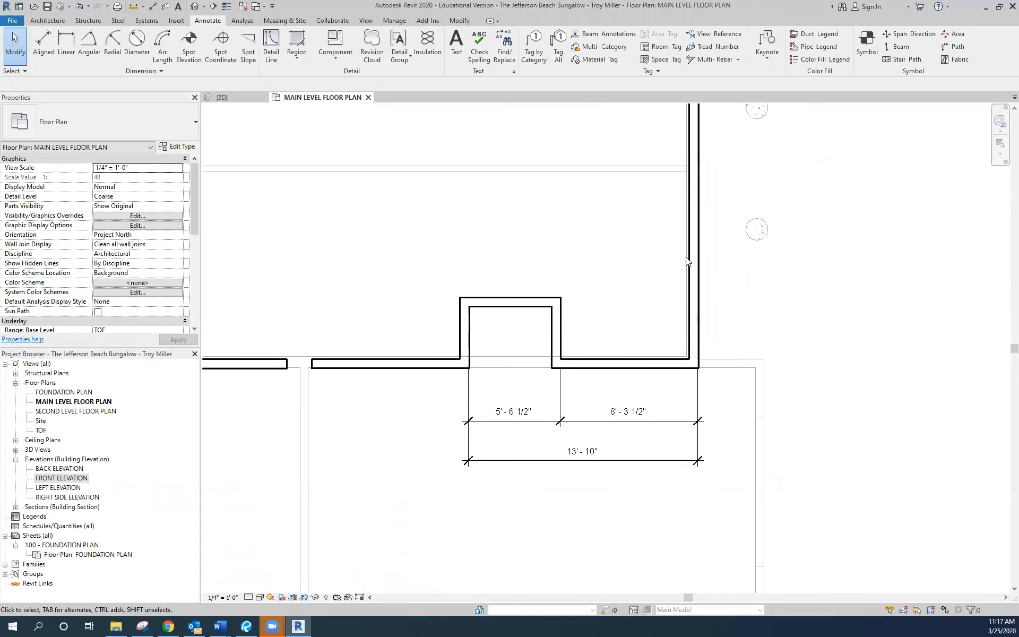
pyautogui.scroll(-1, 679, 293)
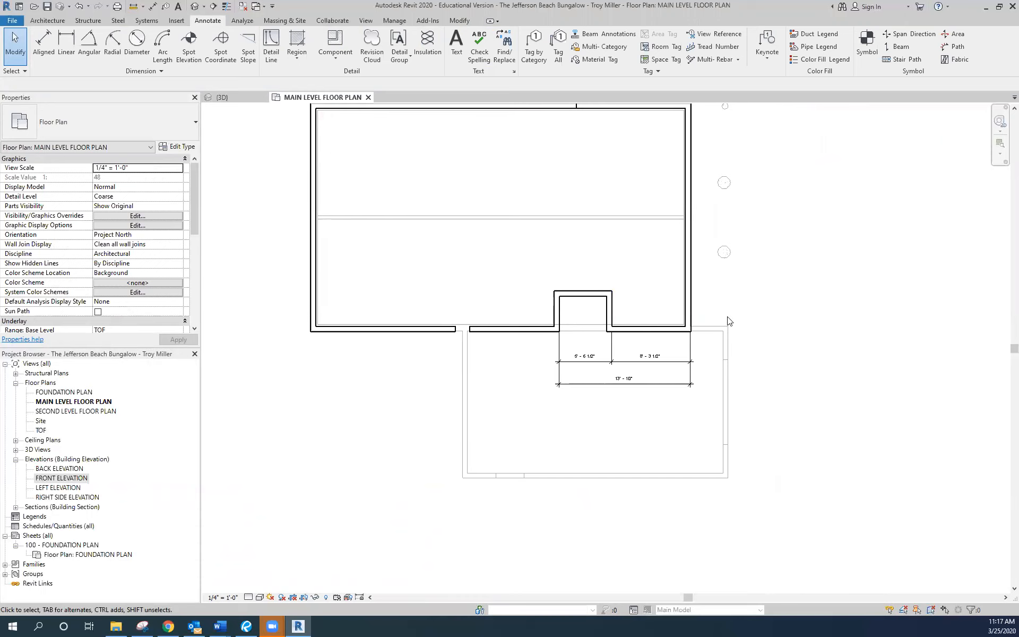
pyautogui.scroll(1, 772, 355)
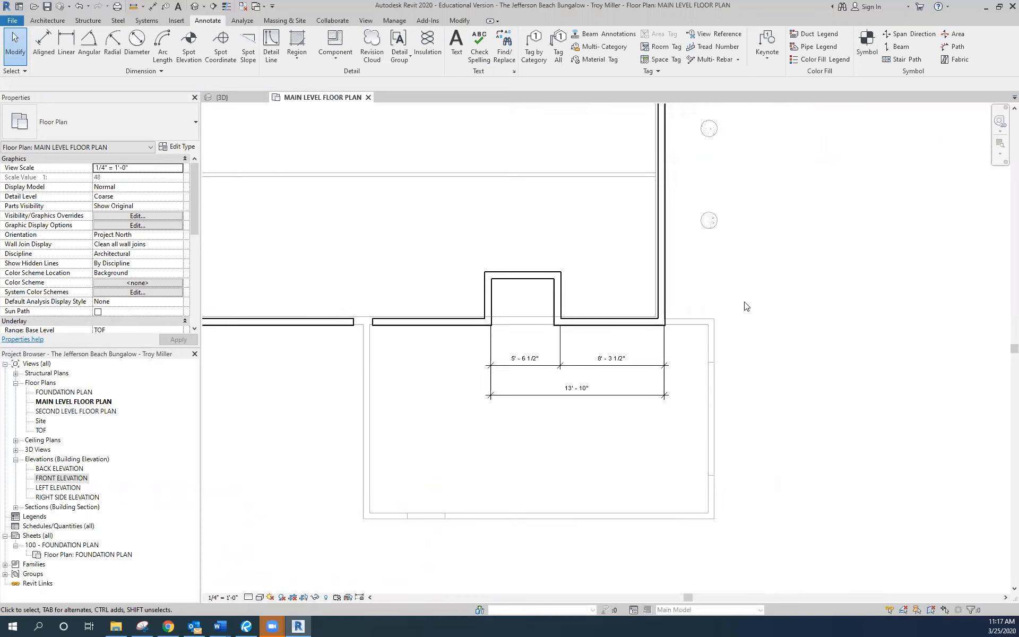
pyautogui.scroll(-1, 562, 445)
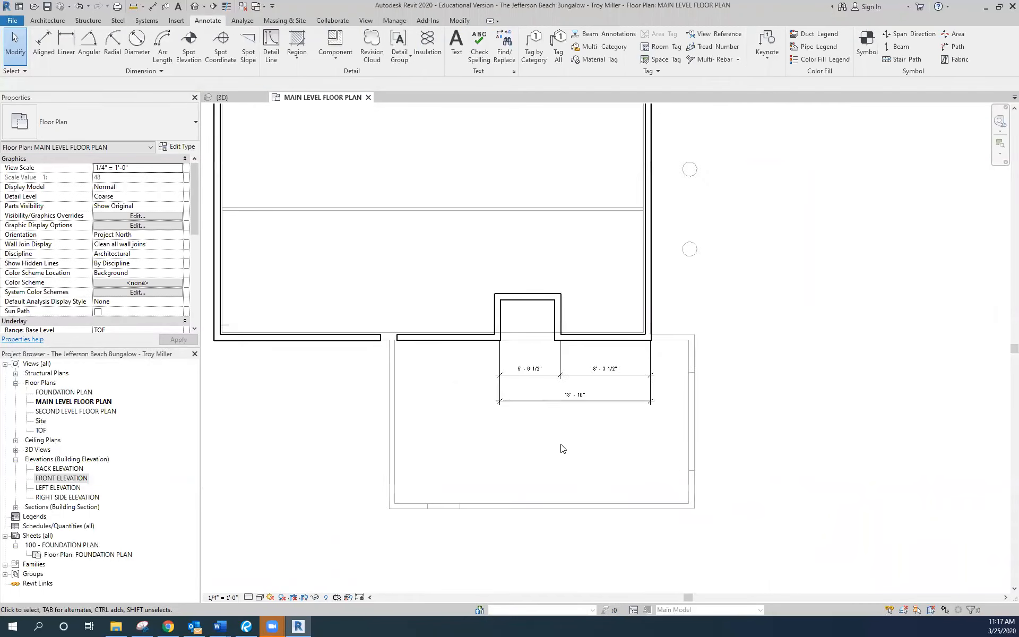
# - Start a wall and duplicate the 2 x 6 - Exterior Wall type under the name 2 x 6 - Exterior Garage Wall
pyautogui.click(47, 22)
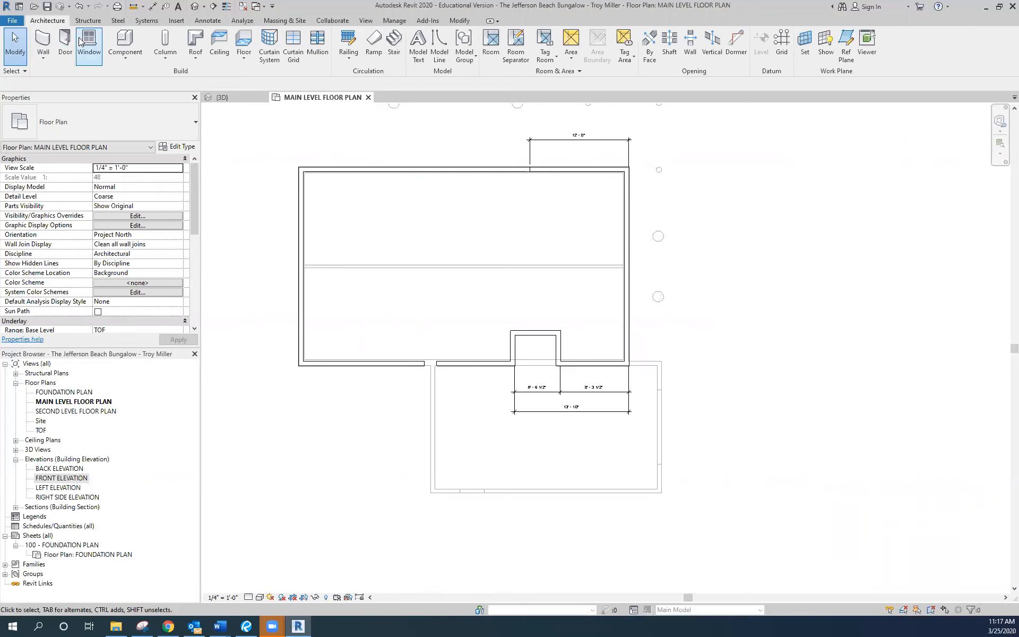
pyautogui.click(43, 41)
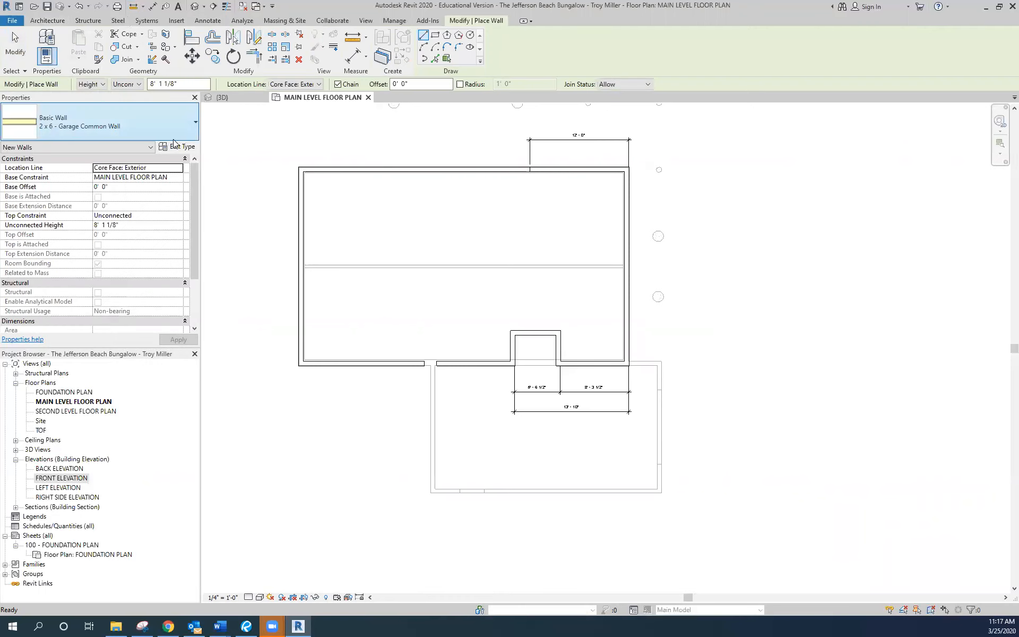
pyautogui.click(190, 126)
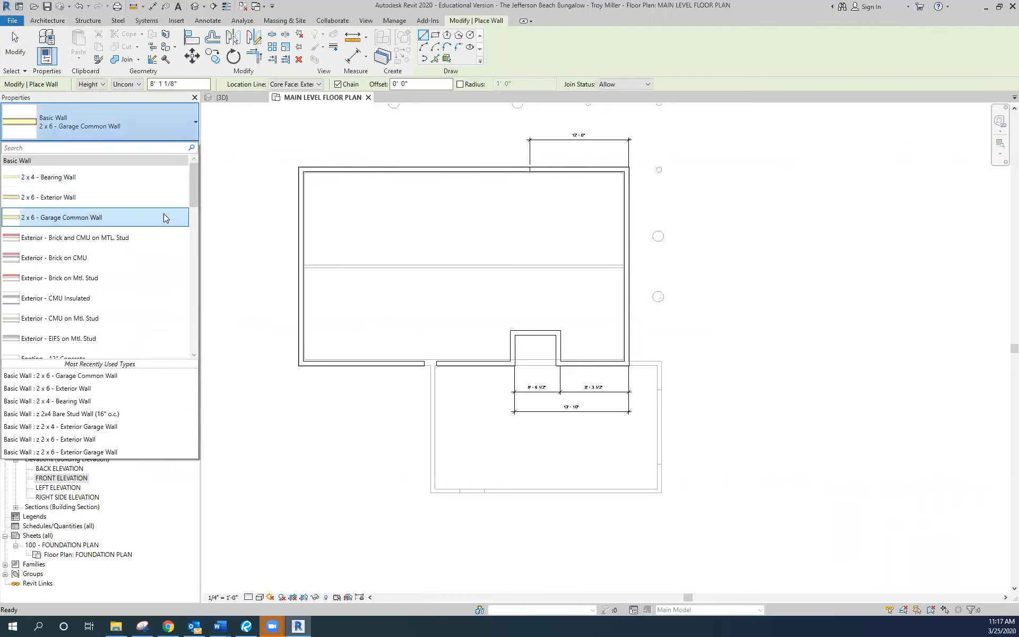
pyautogui.click(72, 201)
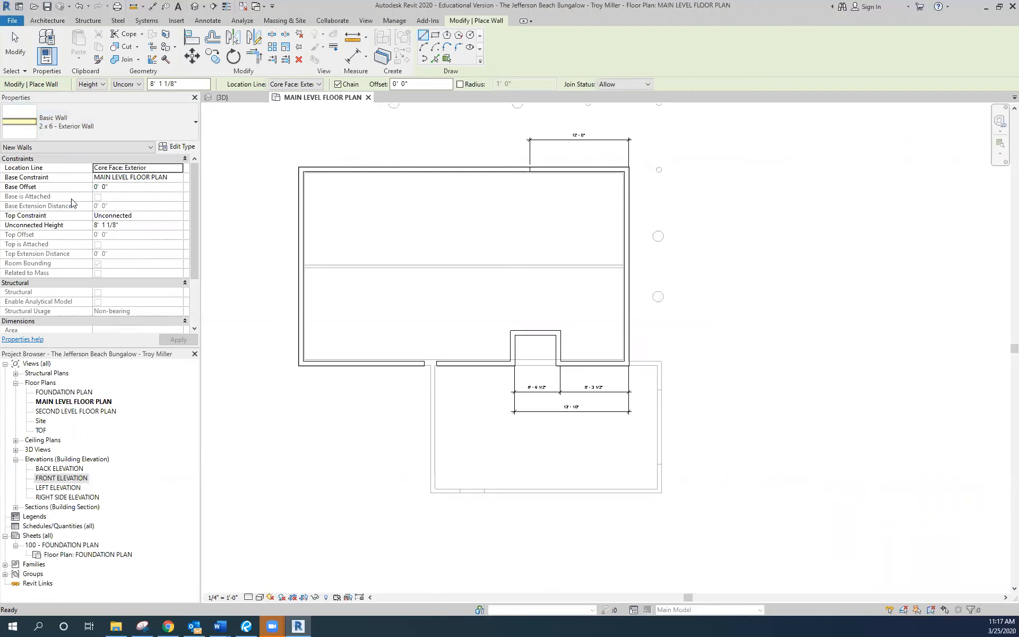
pyautogui.click(177, 149)
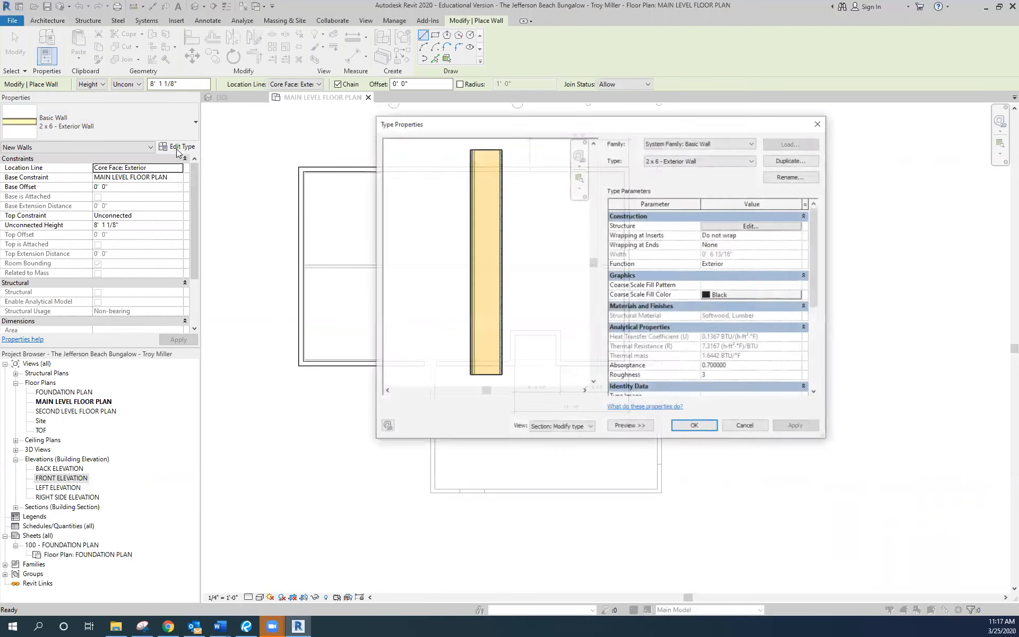
pyautogui.click(791, 160)
pyautogui.click(568, 272)
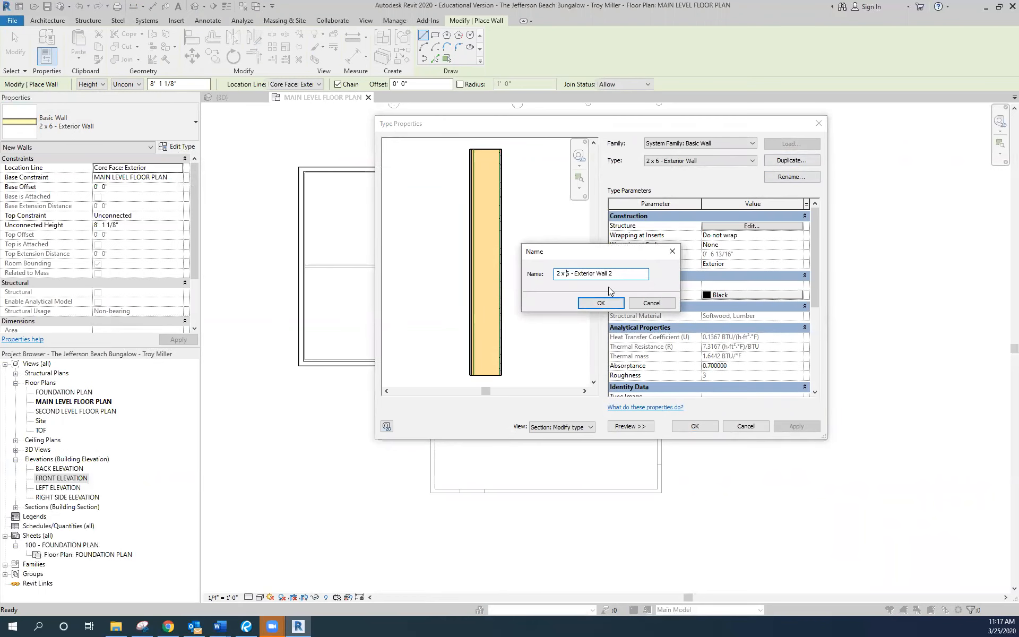
pyautogui.press('BackSpace')
pyautogui.write('4')
pyautogui.press('Right')
pyautogui.press('Right')
pyautogui.press('Right')
pyautogui.press('BackSpace')
pyautogui.click(566, 273)
pyautogui.press('Delete')
pyautogui.write('6')
pyautogui.click(596, 303)
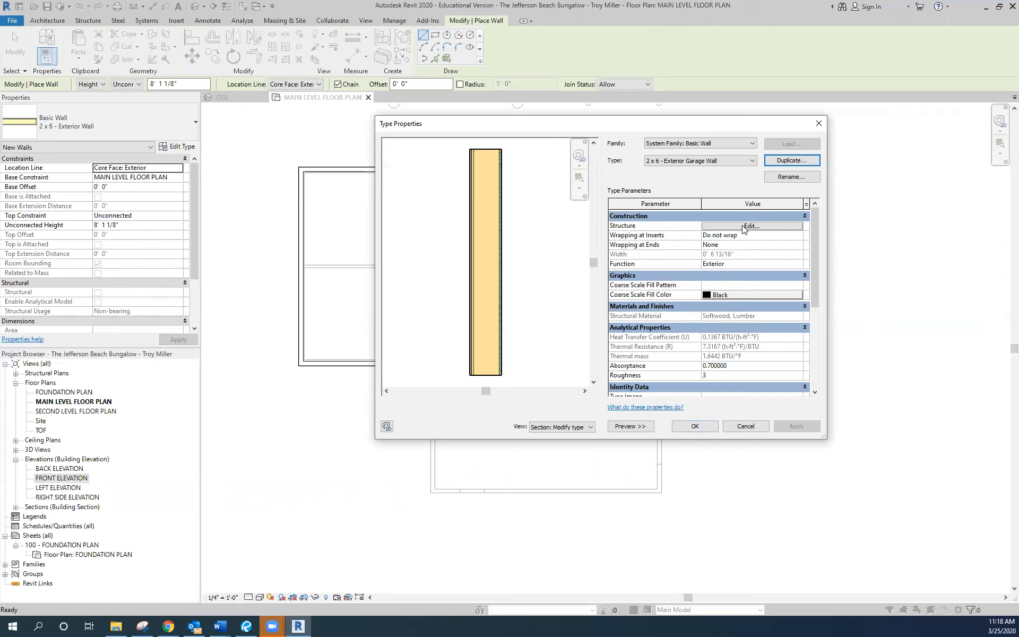
pyautogui.click(694, 426)
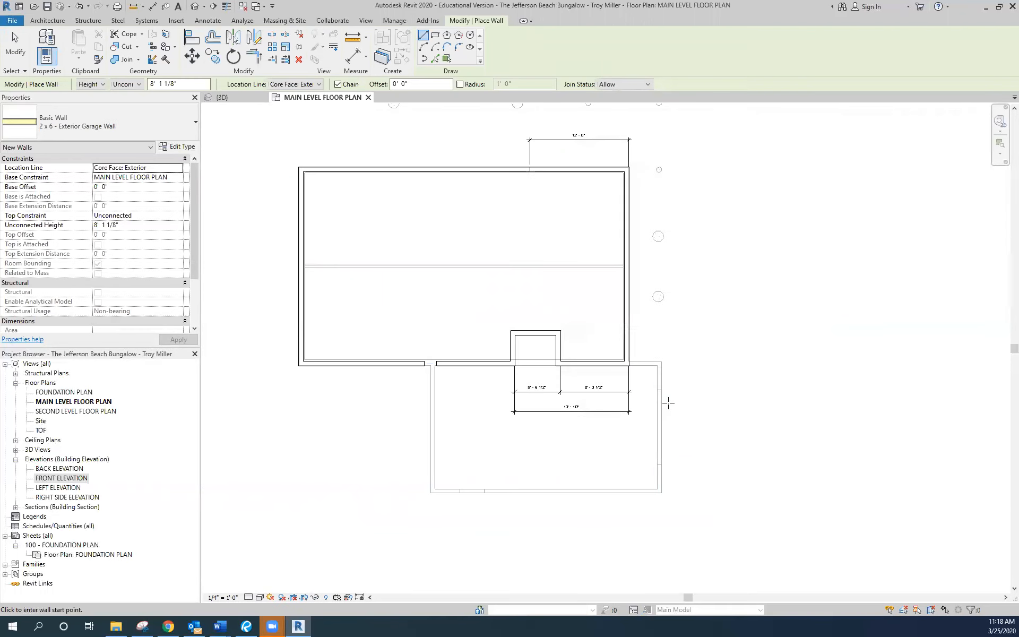
# - Draw a short horizontal wall about 3' 7 19/32" long from just outside the house corner to the garage foundation's outer face
pyautogui.scroll(3, 668, 402)
pyautogui.scroll(2, 669, 399)
pyautogui.scroll(1, 654, 320)
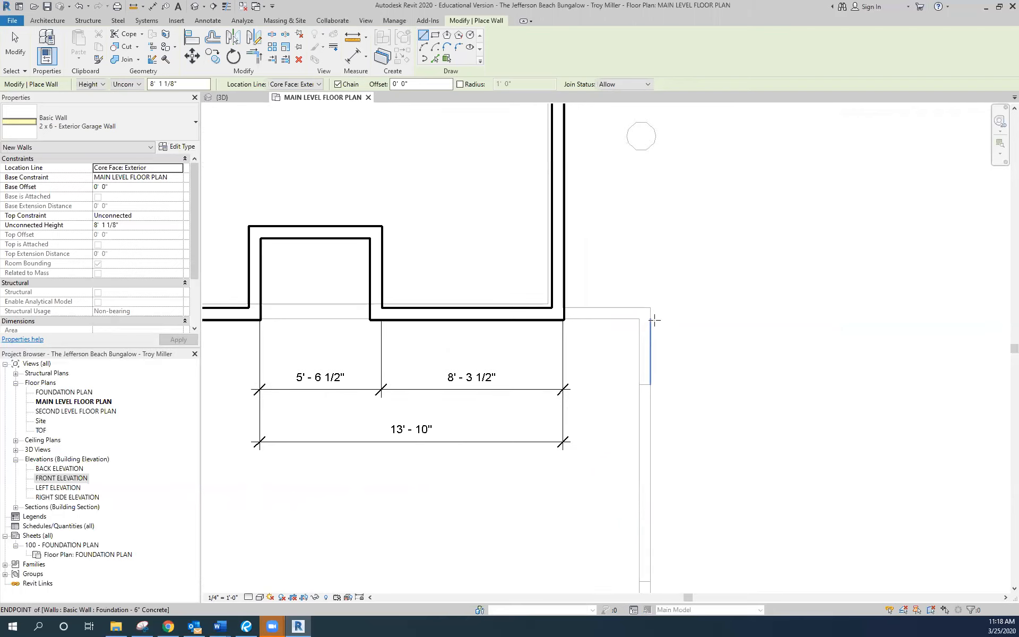
pyautogui.scroll(2, 665, 343)
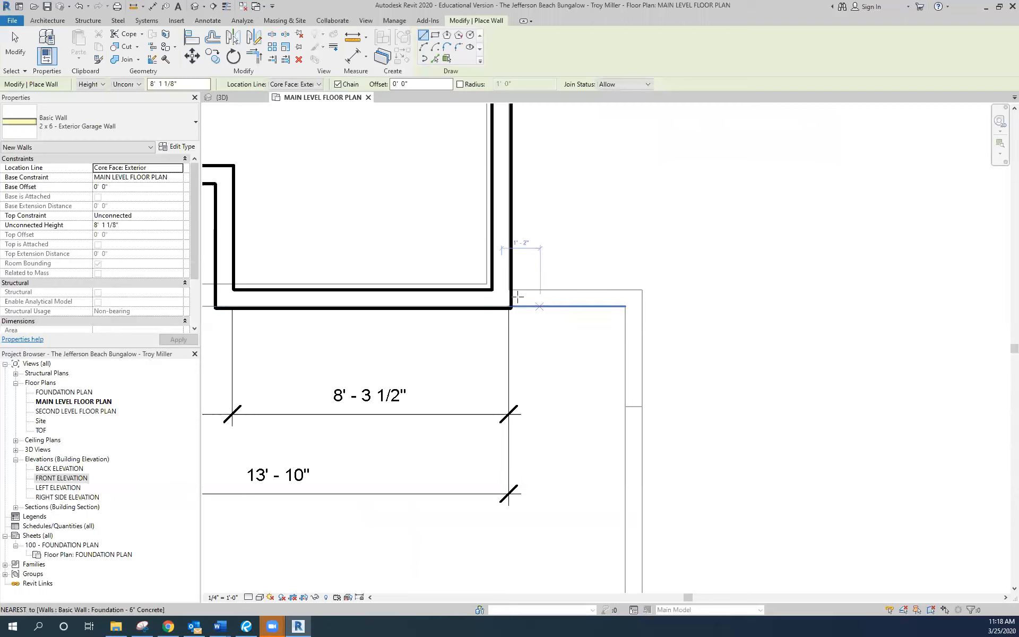
pyautogui.scroll(1, 526, 300)
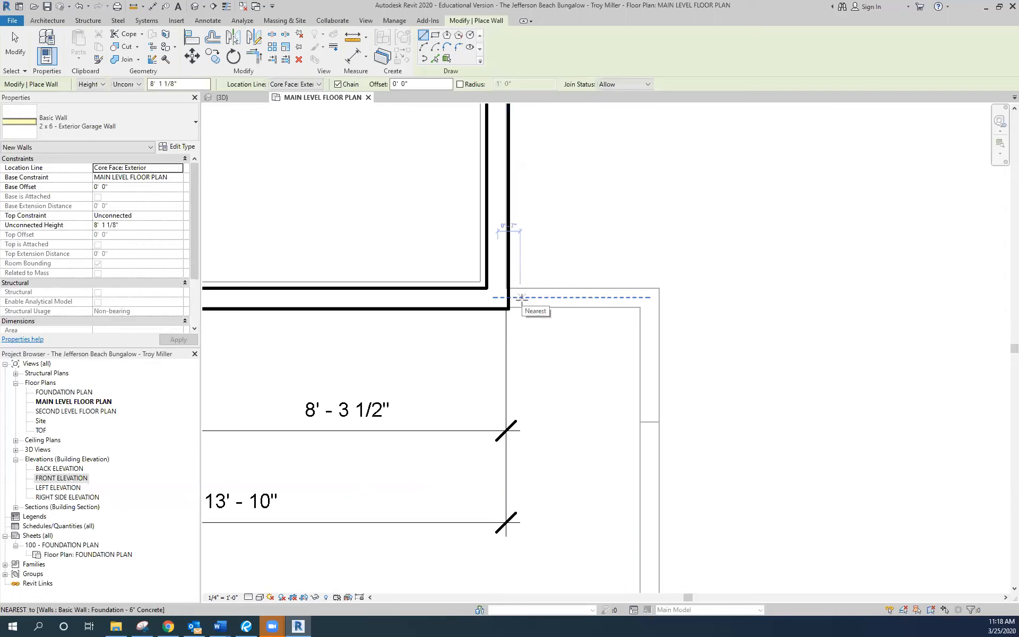
pyautogui.click(521, 300)
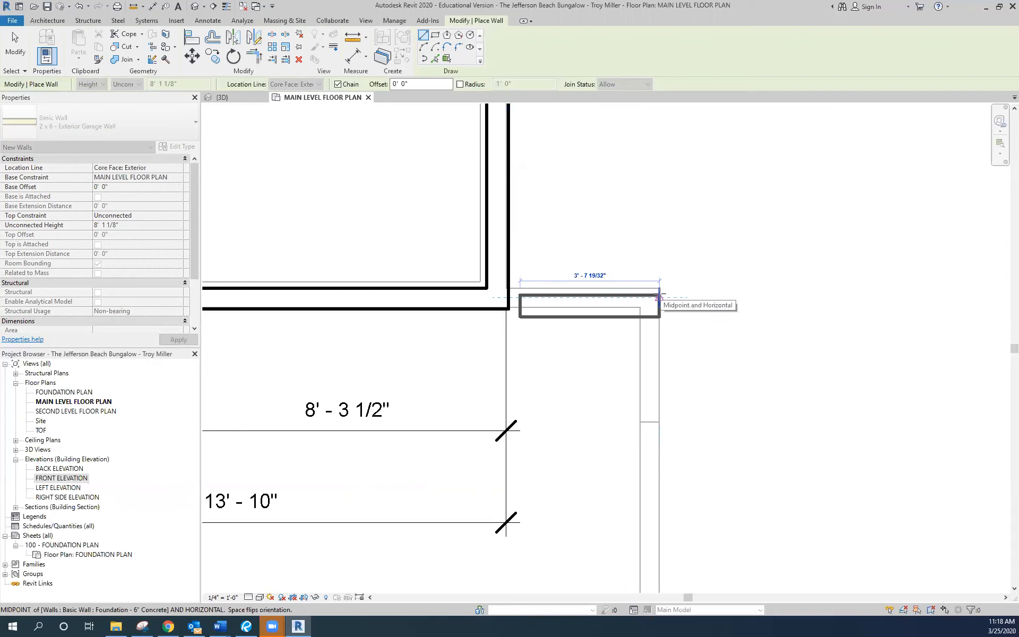
pyautogui.click(658, 297)
pyautogui.press('Escape')
pyautogui.press('Escape')
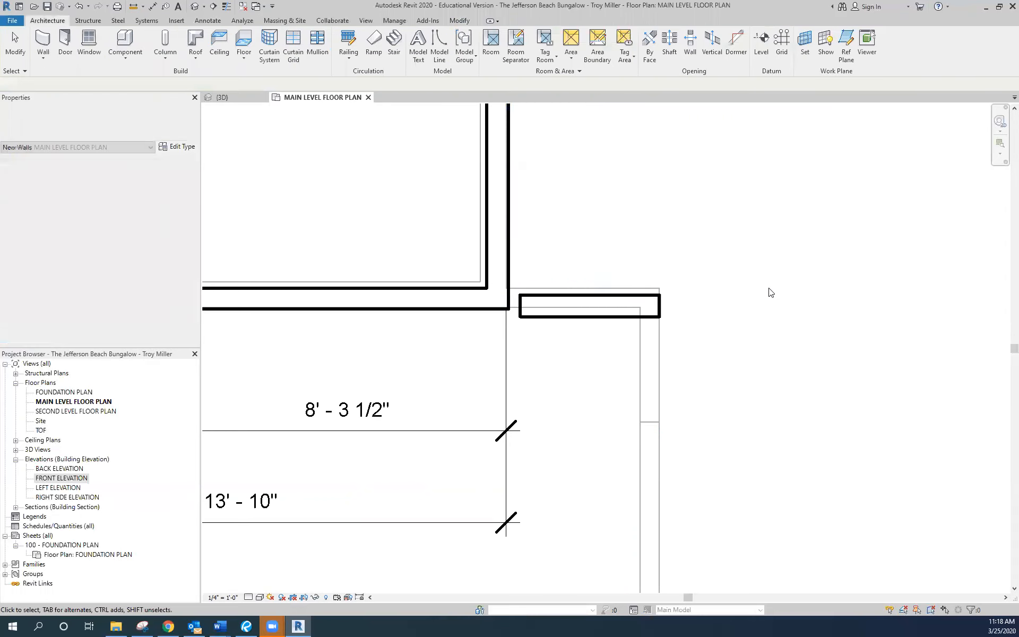
# - Set the interior gypsum finish layer of the 2 x 6 - Exterior Garage Wall type to 5/8" thick
pyautogui.click(570, 314)
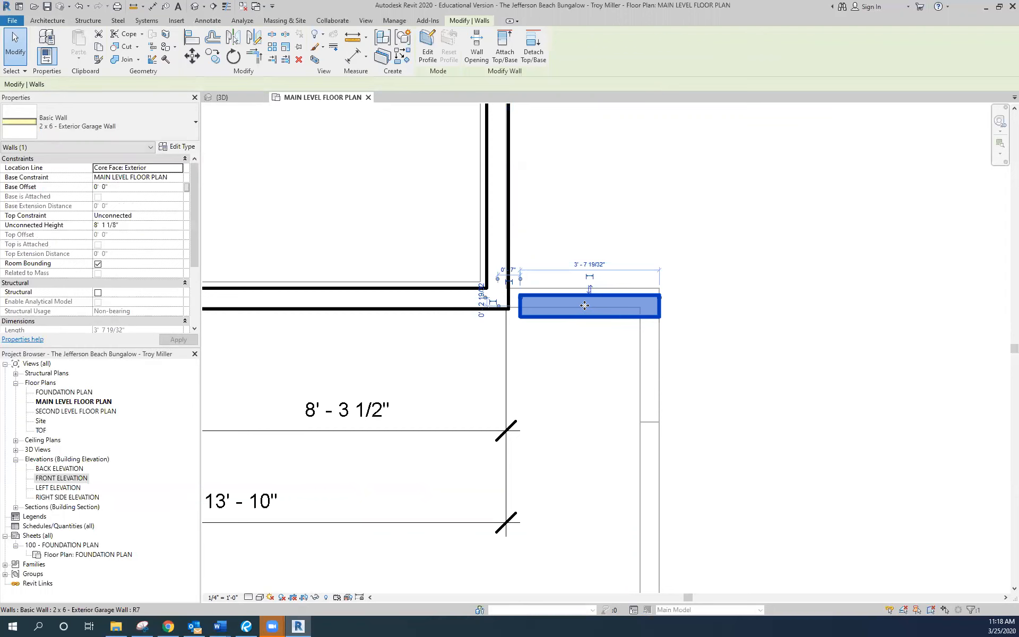
pyautogui.click(178, 147)
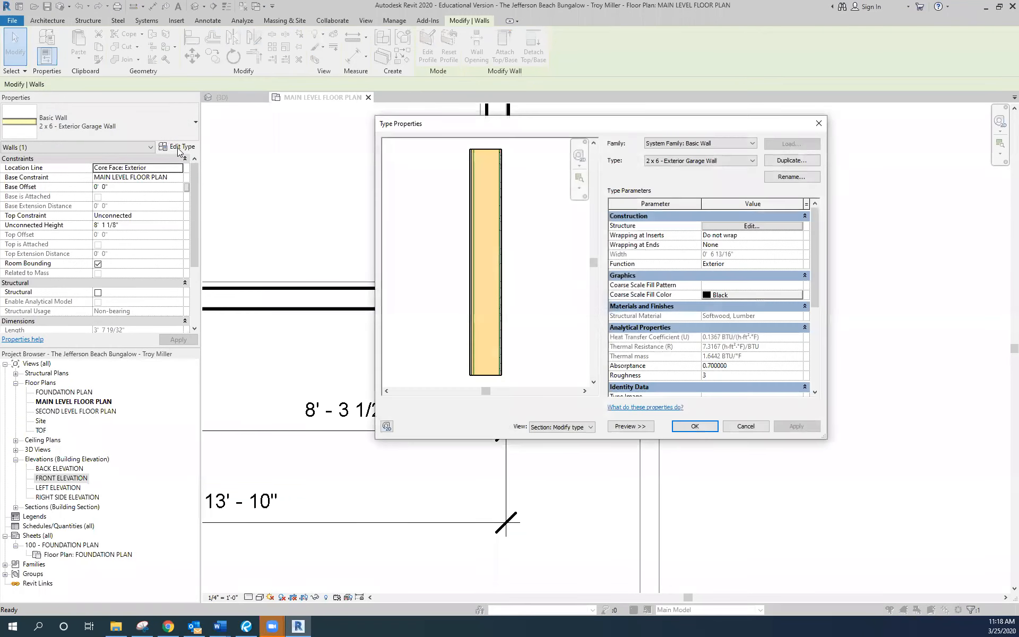
pyautogui.click(799, 166)
pyautogui.click(768, 225)
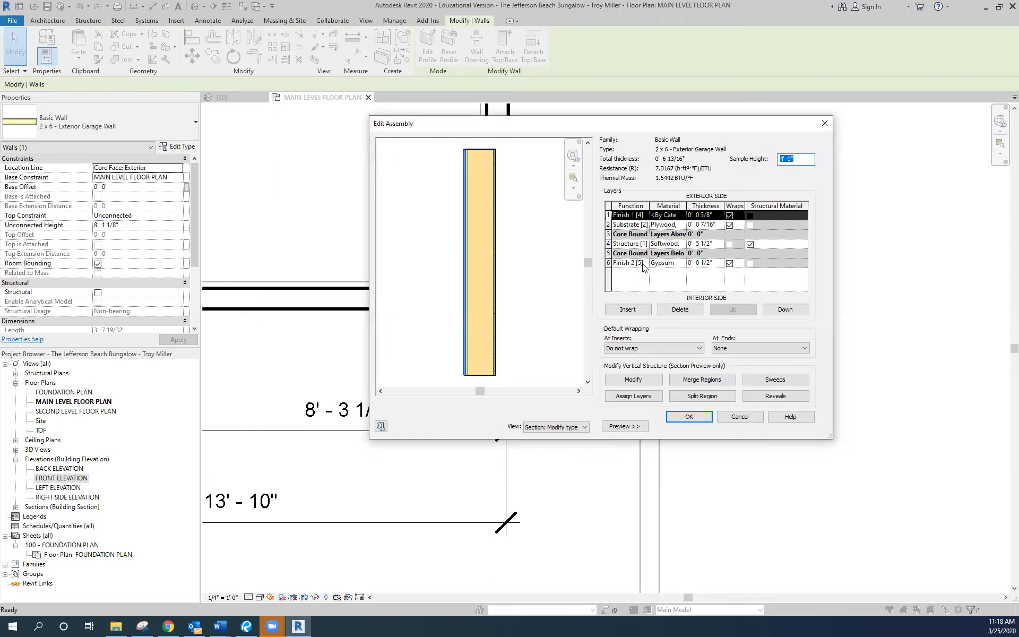
pyautogui.click(708, 263)
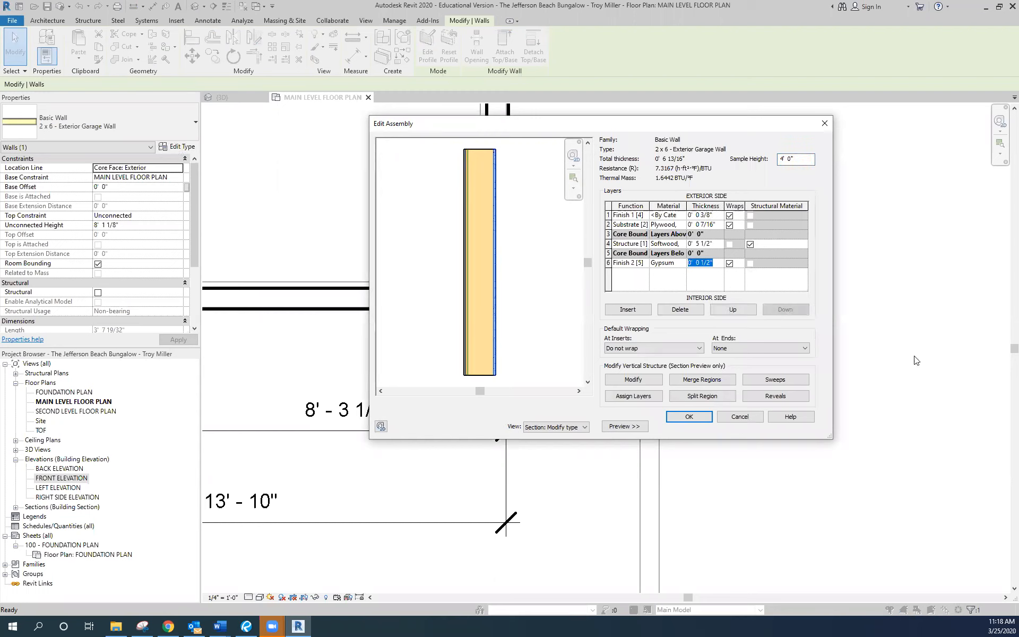
pyautogui.write('0 5/8')
pyautogui.press('Tab')
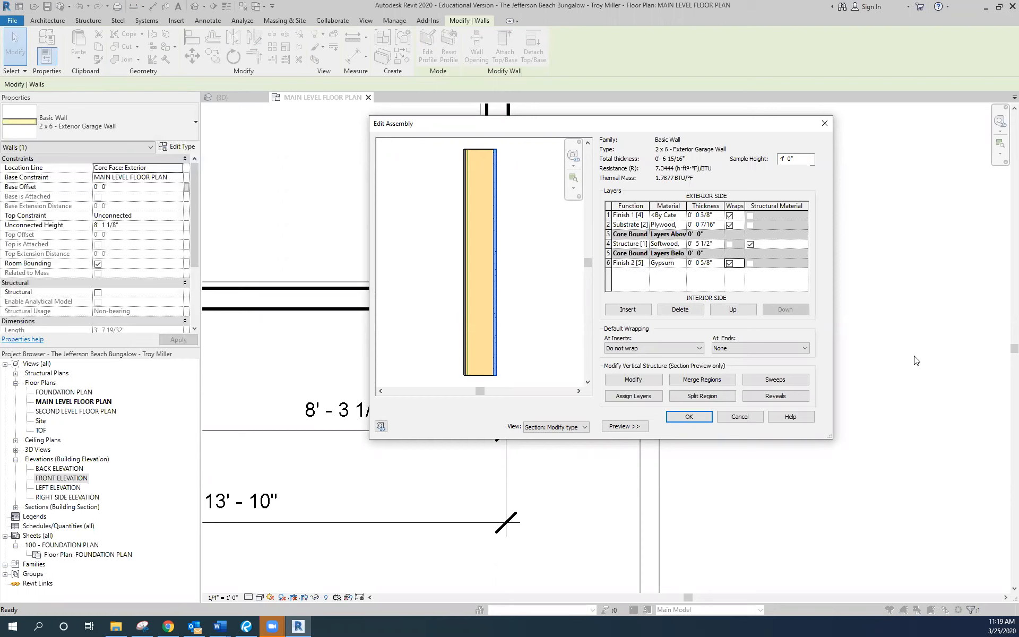
pyautogui.click(688, 419)
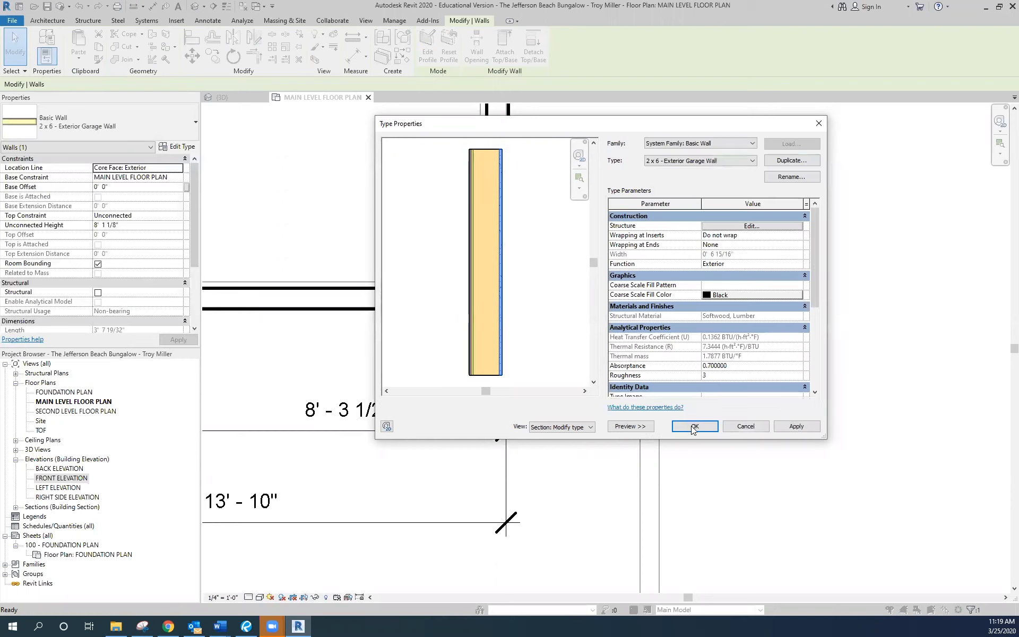
pyautogui.click(714, 425)
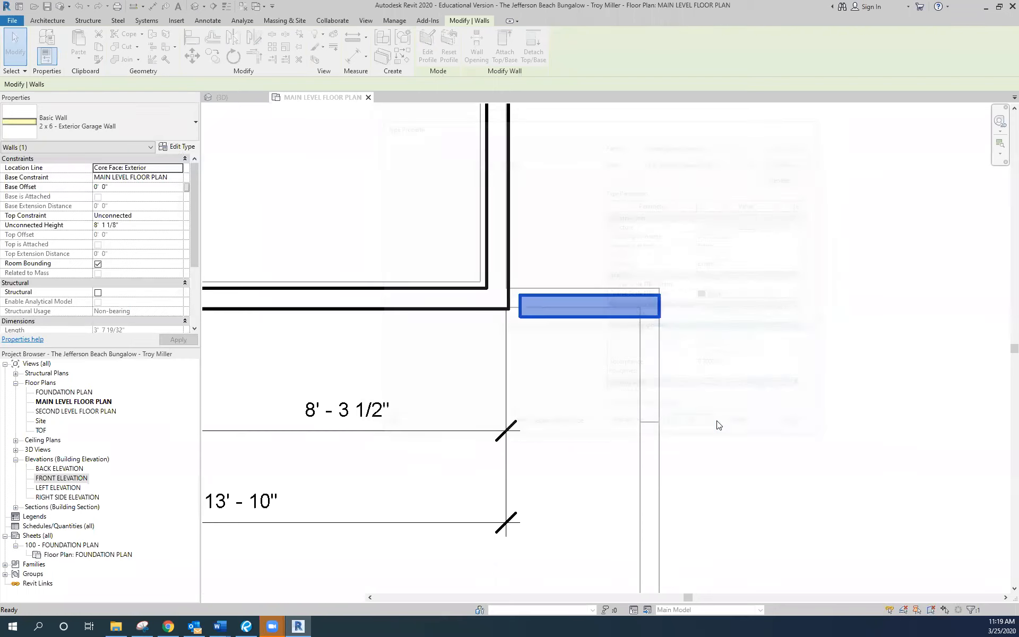
pyautogui.click(847, 274)
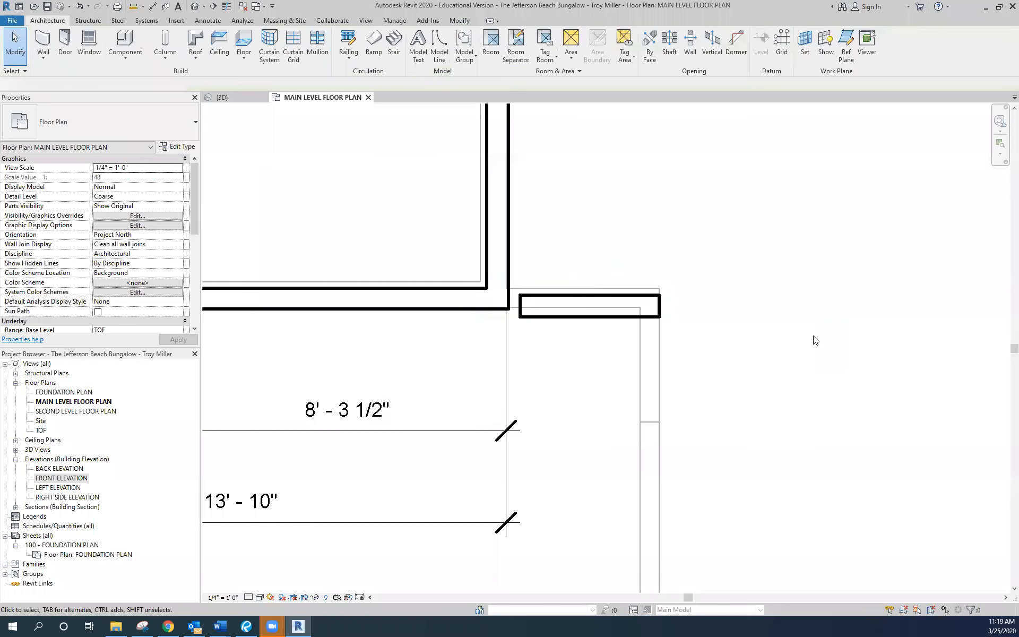
# - Align the short garage wall's garage-side face with the garage-side face of the common wall, using wall faces as the preference
pyautogui.scroll(1, 547, 289)
pyautogui.scroll(-1, 605, 318)
pyautogui.scroll(1, 565, 337)
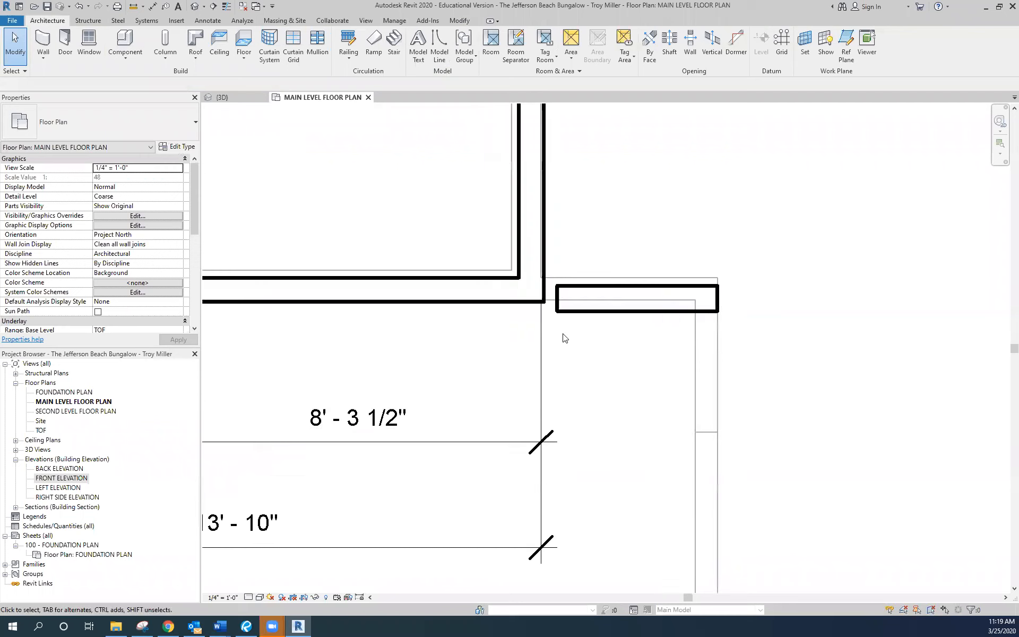
pyautogui.scroll(1, 609, 338)
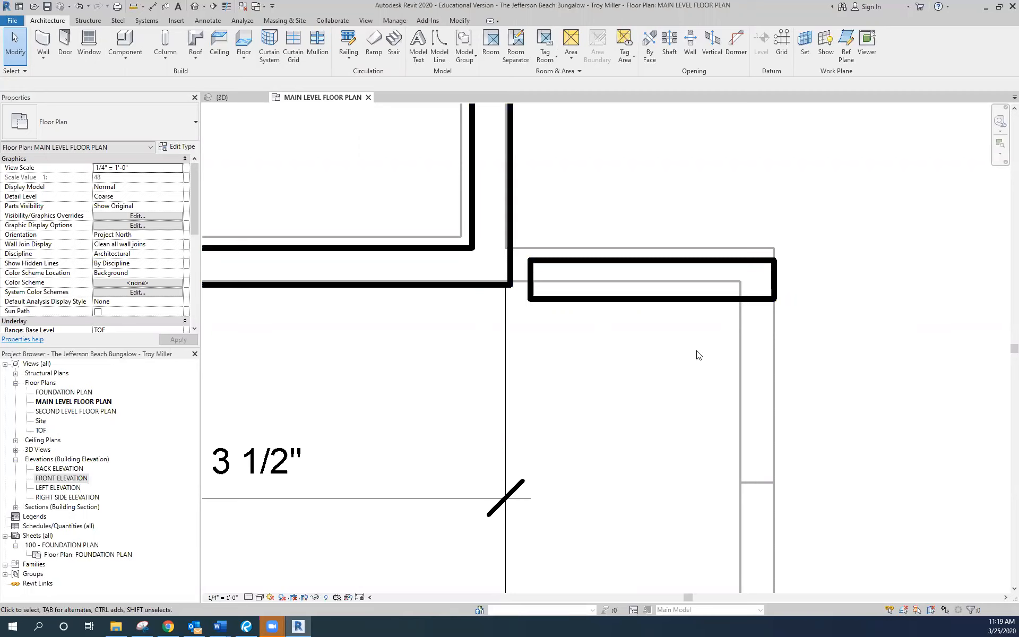
pyautogui.scroll(-1, 711, 192)
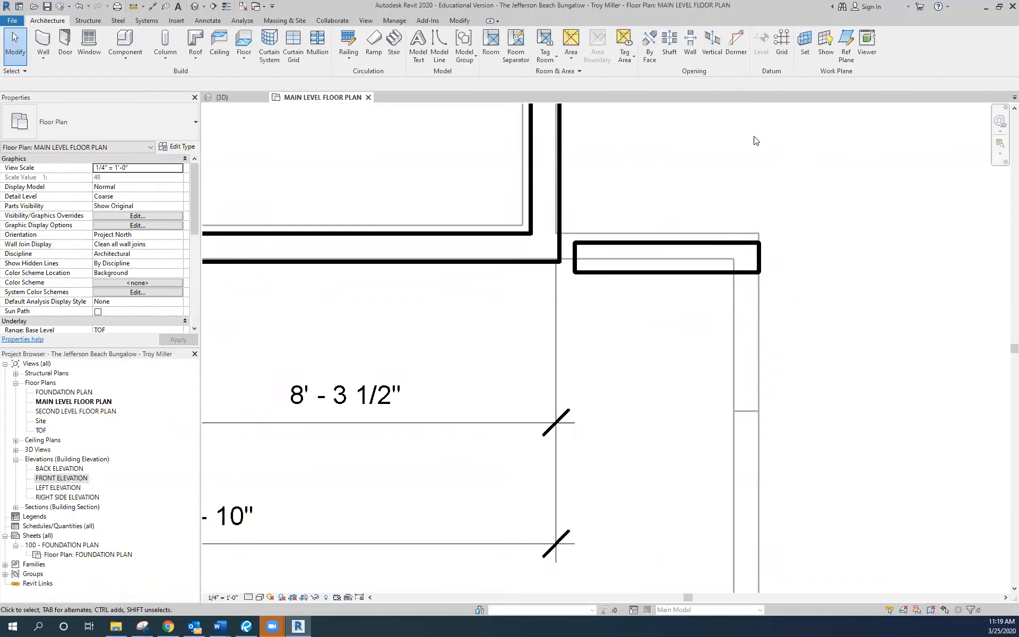
pyautogui.click(460, 21)
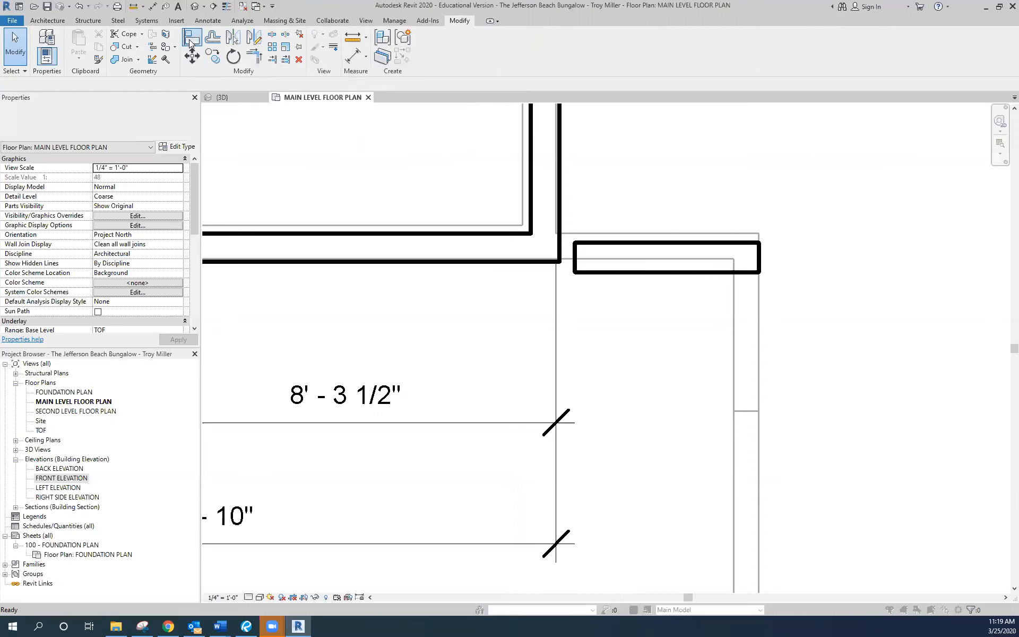
pyautogui.click(439, 285)
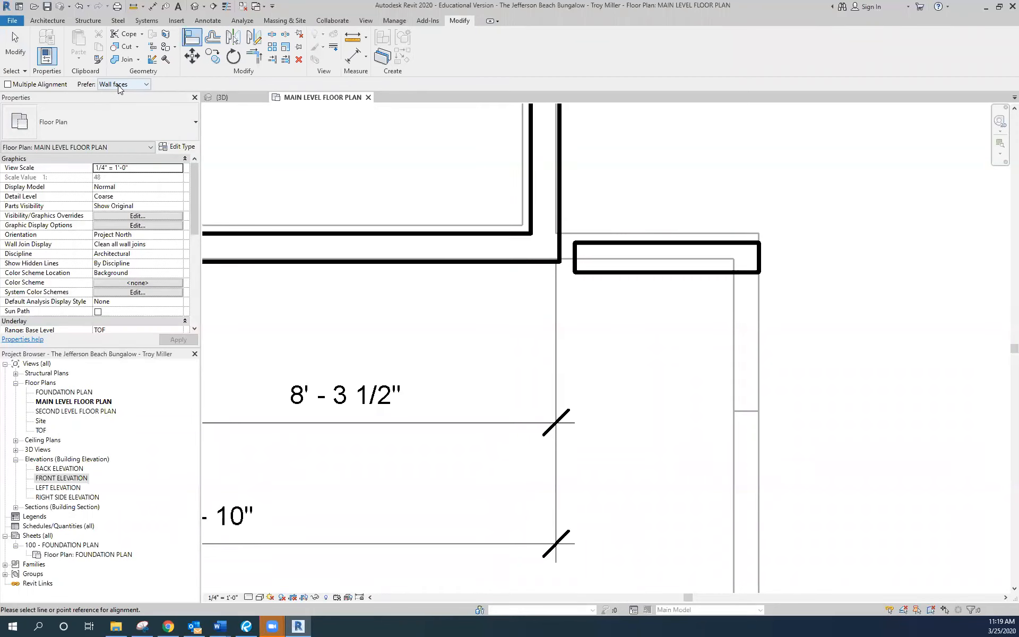
pyautogui.click(147, 85)
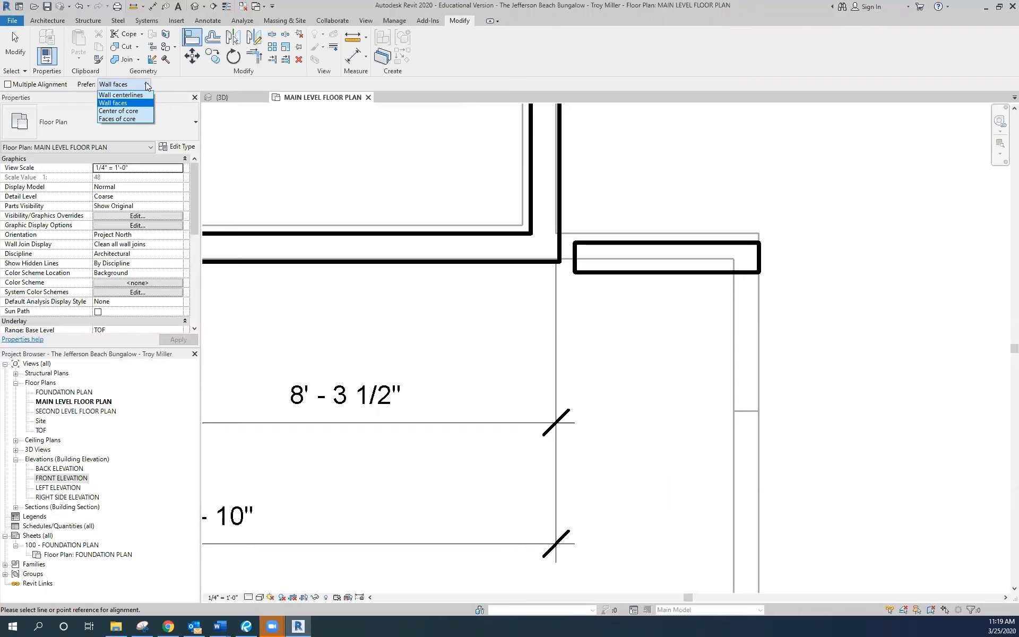
pyautogui.click(147, 85)
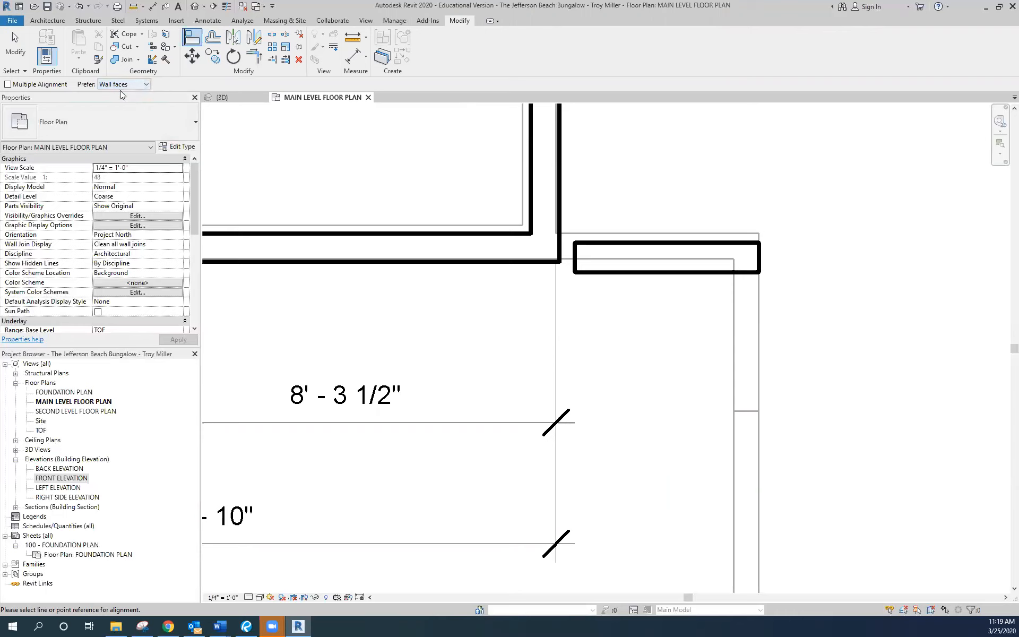
pyautogui.click(345, 261)
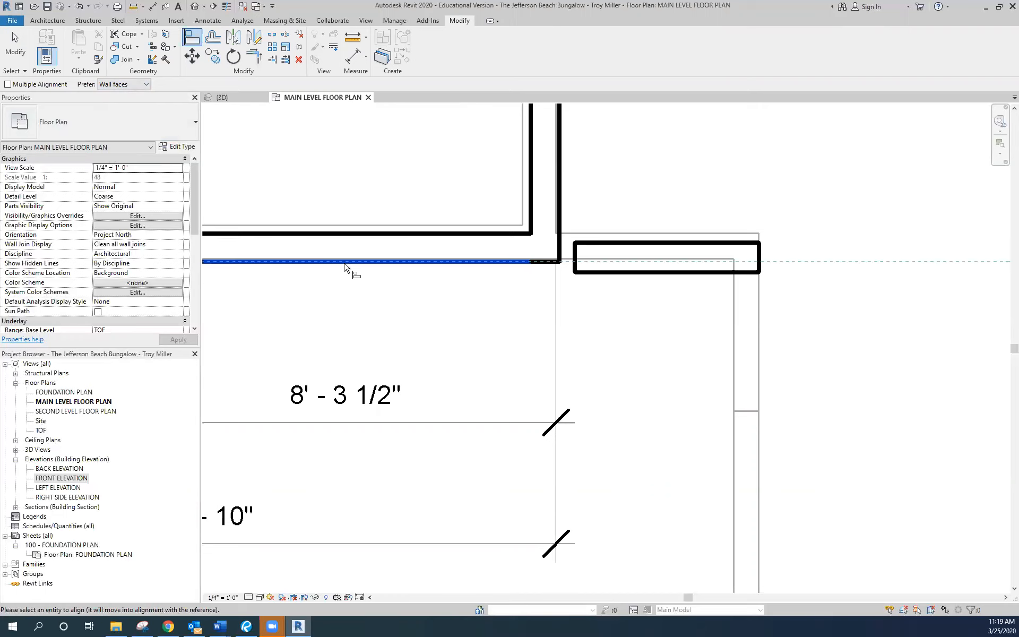
pyautogui.click(665, 276)
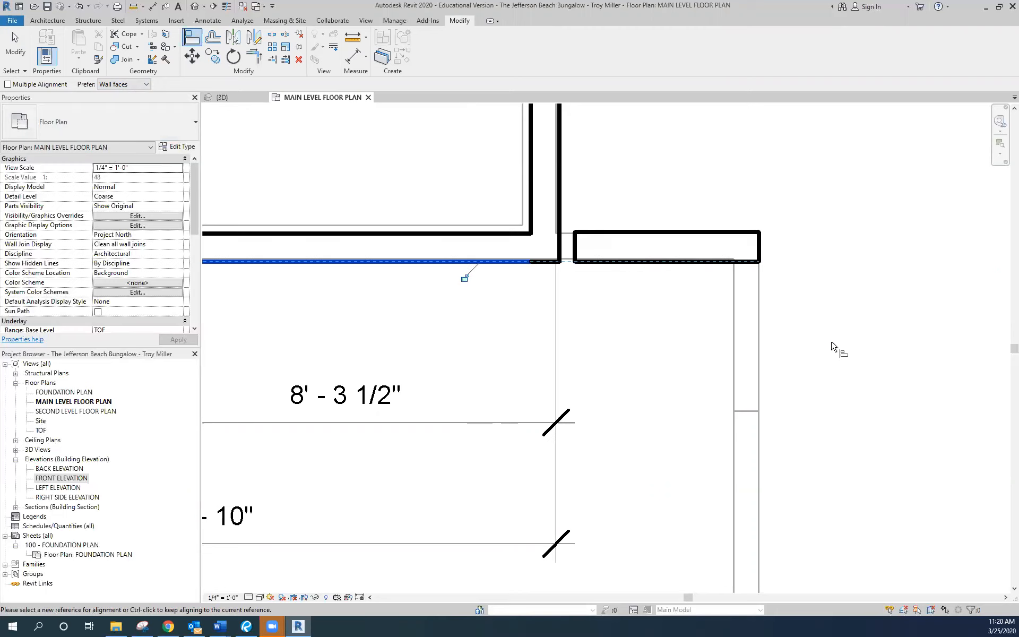
pyautogui.press('Escape')
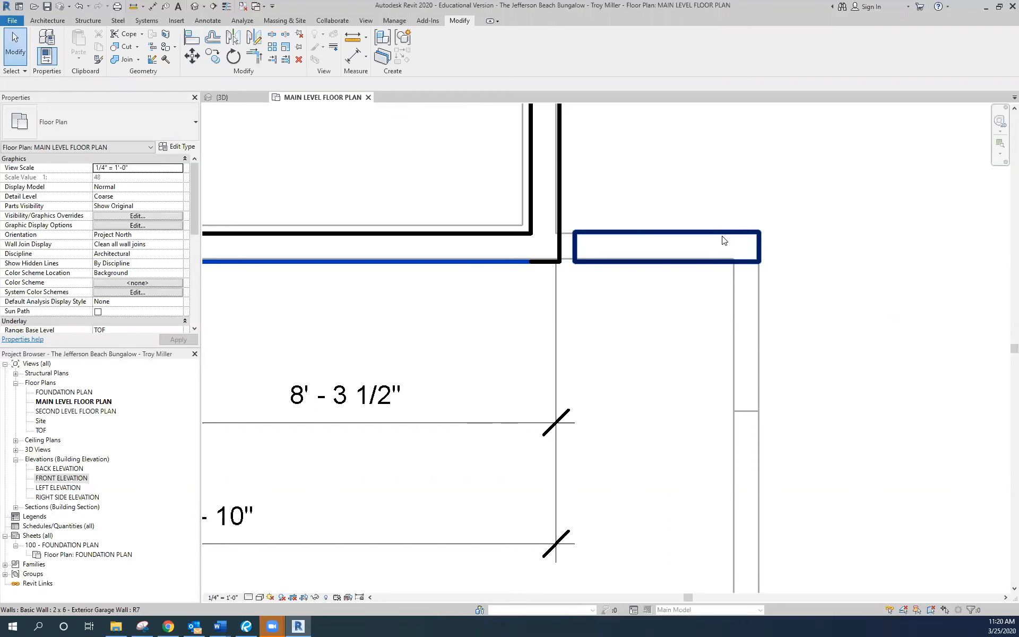
# - Extend the short garage wall's inner end to join the house's outer corner wall
pyautogui.click(724, 240)
pyautogui.scroll(2, 581, 237)
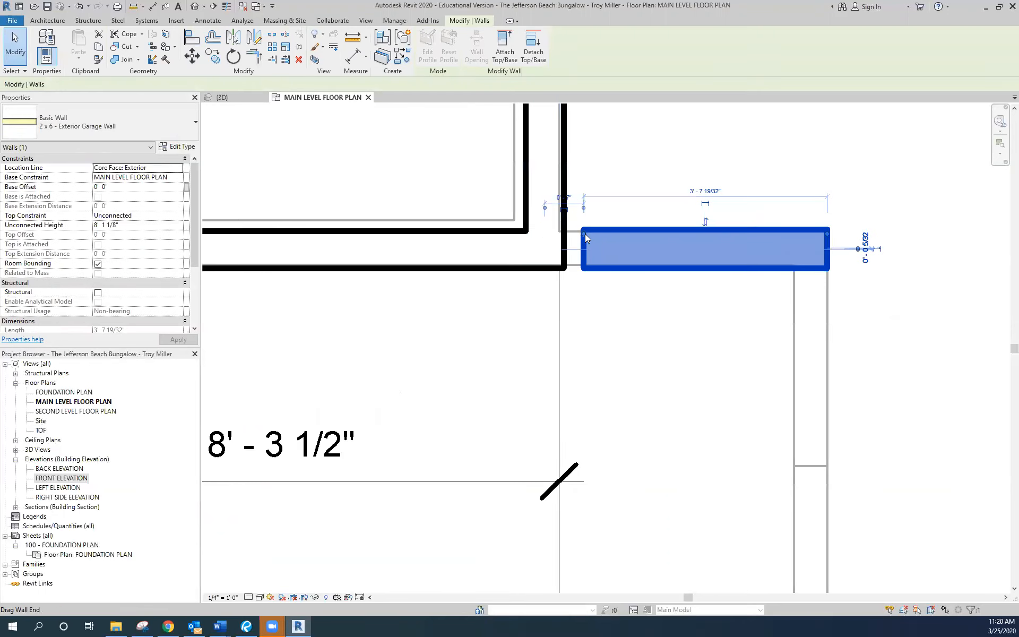
pyautogui.scroll(1, 583, 233)
pyautogui.moveTo(584, 233); pyautogui.dragTo(557, 234)
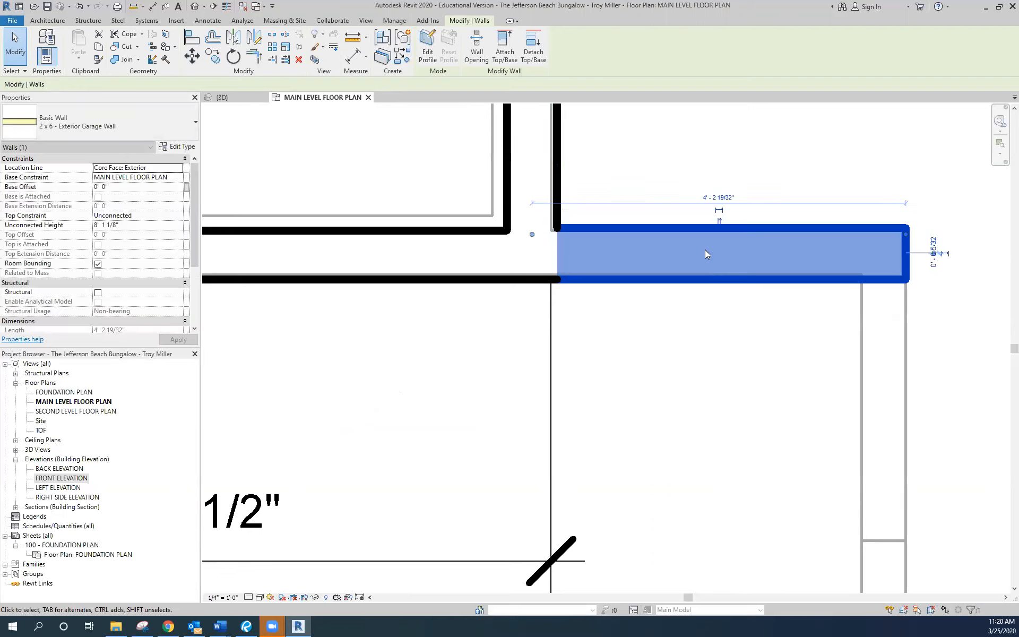
pyautogui.press('Escape')
pyautogui.scroll(-5, 706, 255)
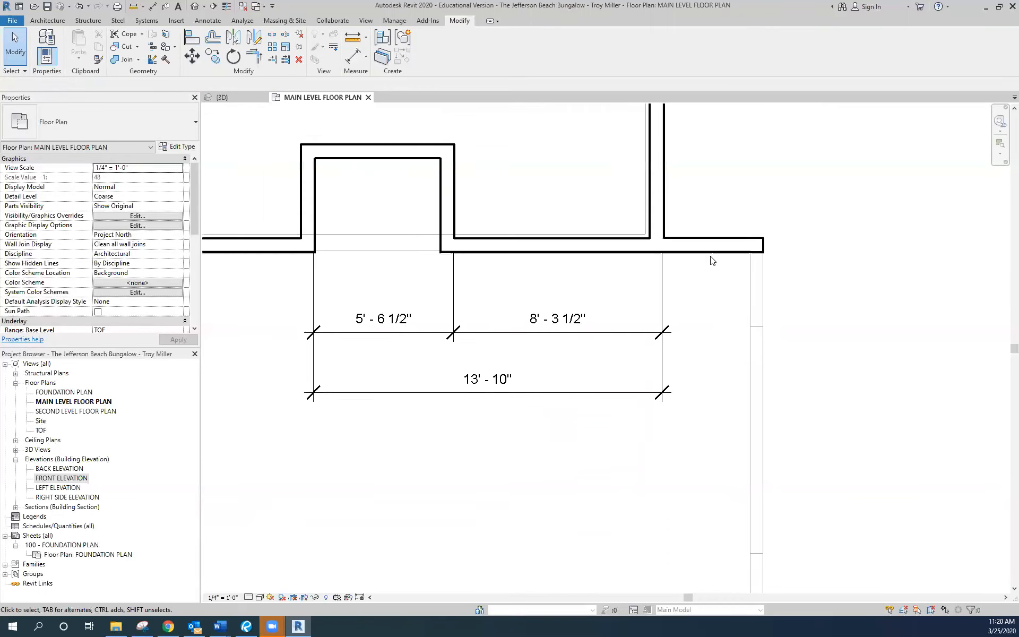
pyautogui.scroll(-2, 774, 281)
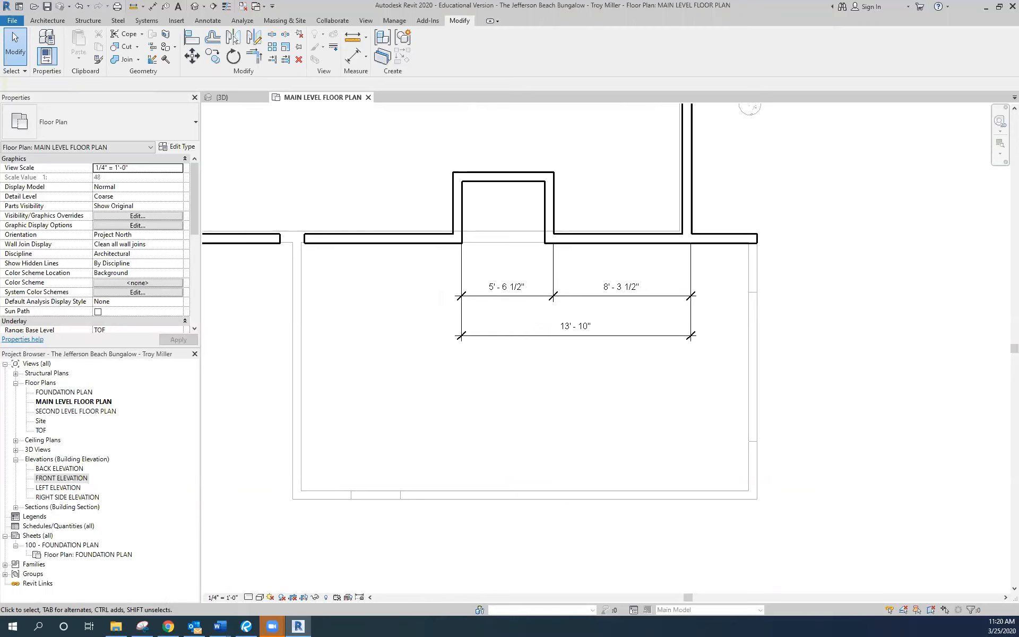
# - Switch to the floor plan sheet in Revu and examine the garage's exterior walls and their junction with the house, then return to Revit
pyautogui.hotkey('alt', 'Tab')
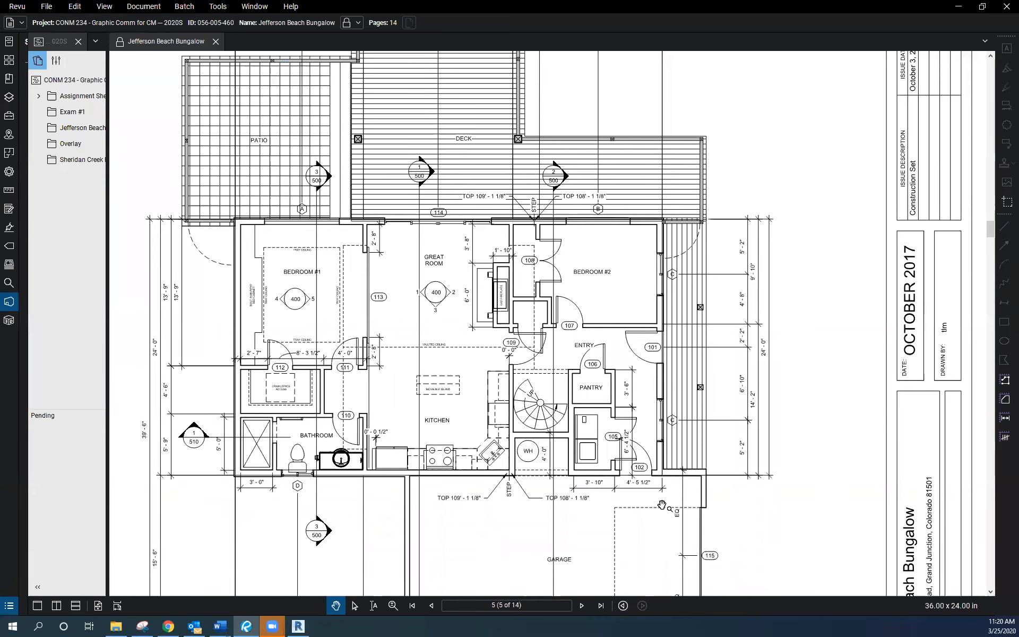
pyautogui.scroll(2, 662, 505)
pyautogui.scroll(-2, 675, 483)
pyautogui.scroll(6, 708, 469)
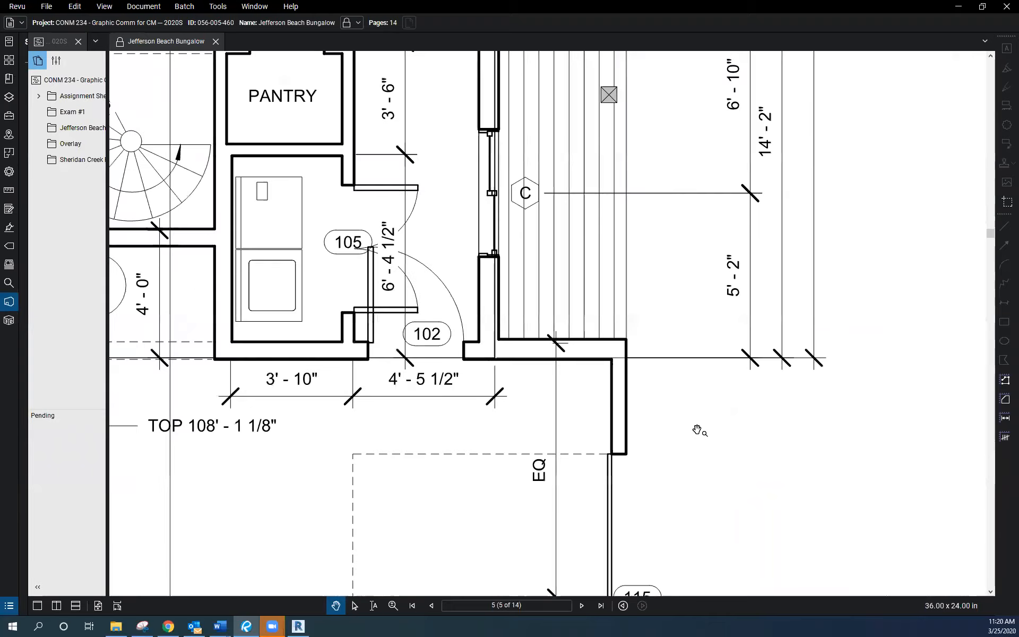
pyautogui.scroll(2, 697, 430)
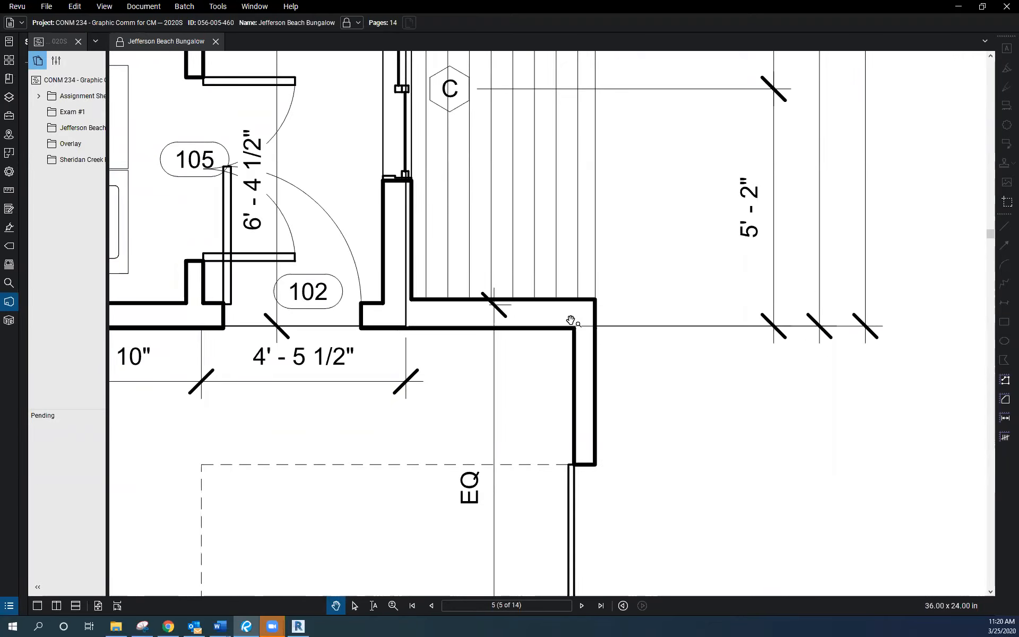
pyautogui.scroll(-5, 602, 207)
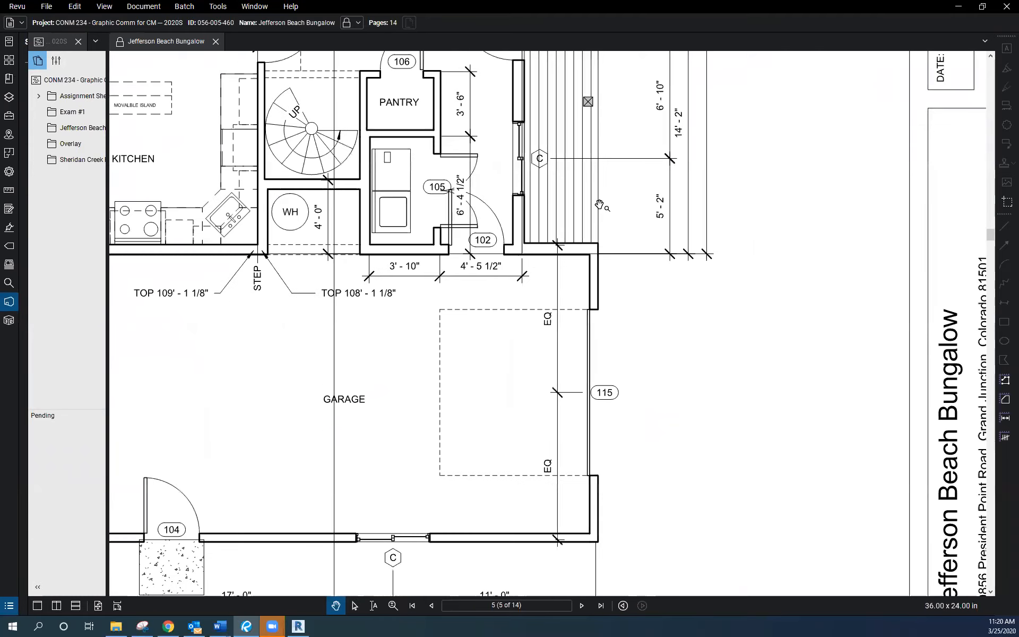
pyautogui.scroll(-3, 634, 186)
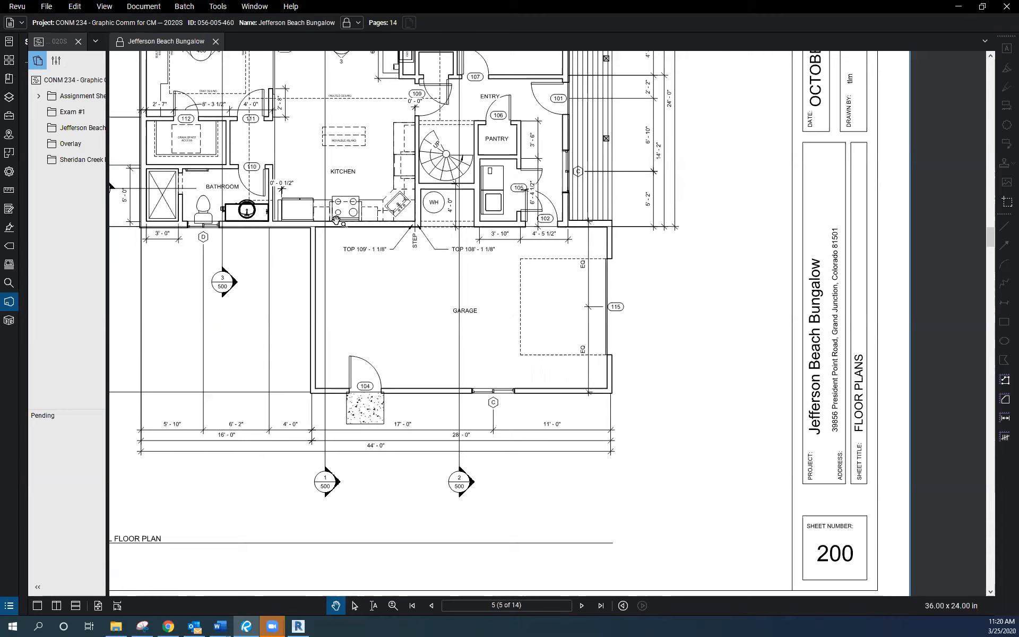
pyautogui.click(960, 9)
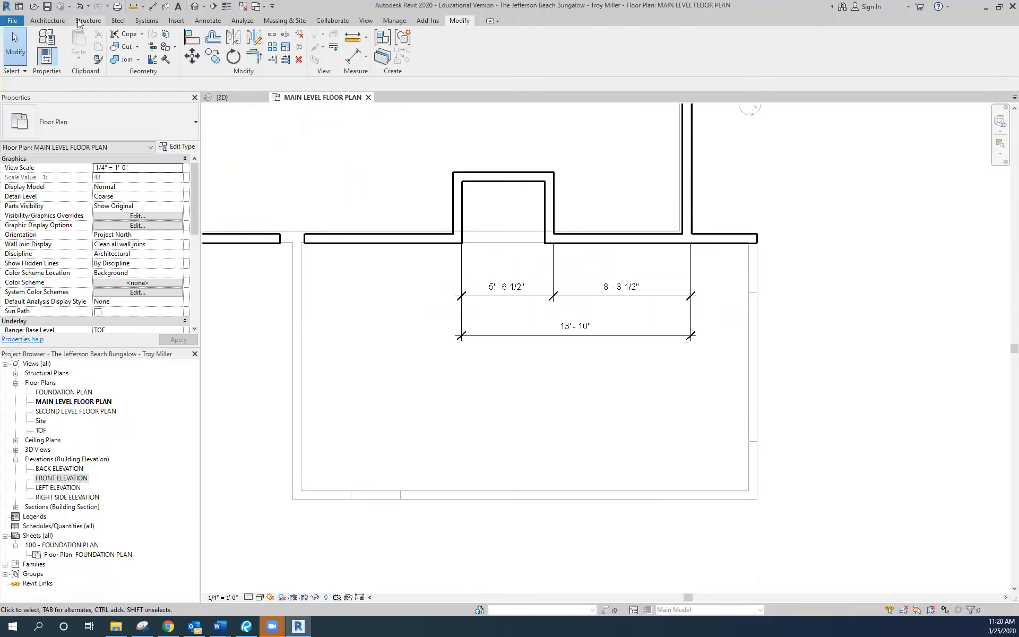
# - Start a new wall and duplicate the 2 x 6 - Exterior Garage Wall type as 2 x 4 - Exterior Garage Wall
pyautogui.click(55, 21)
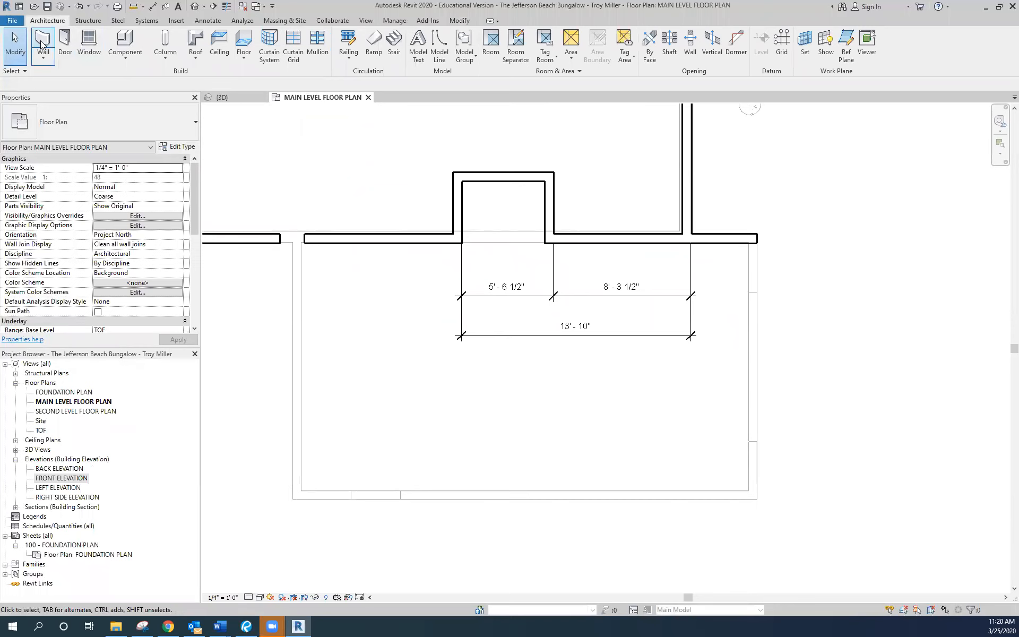
pyautogui.click(43, 41)
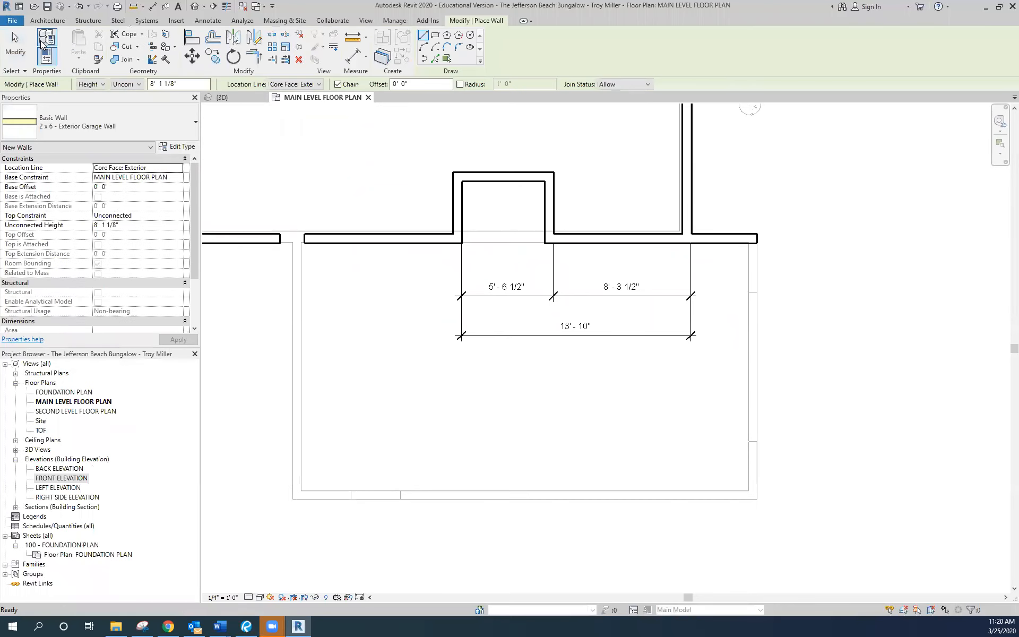
pyautogui.click(186, 147)
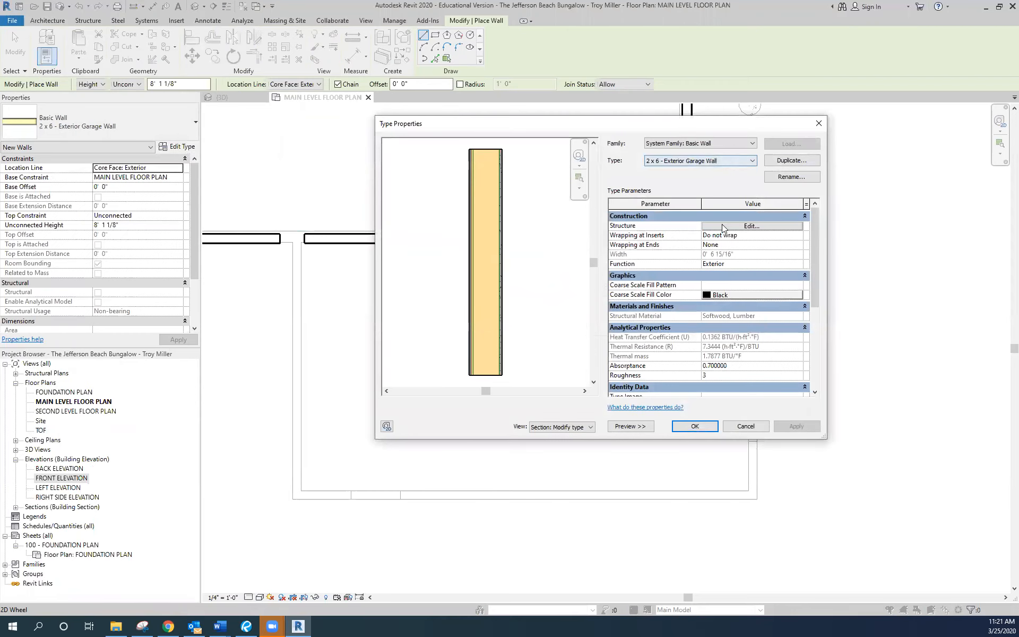
pyautogui.click(791, 160)
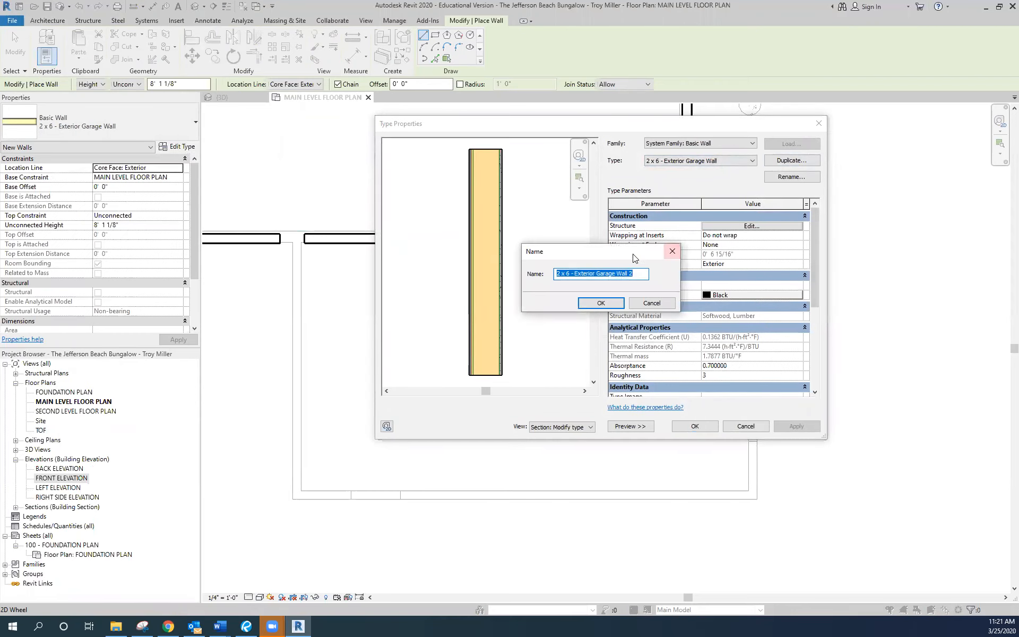
pyautogui.click(566, 273)
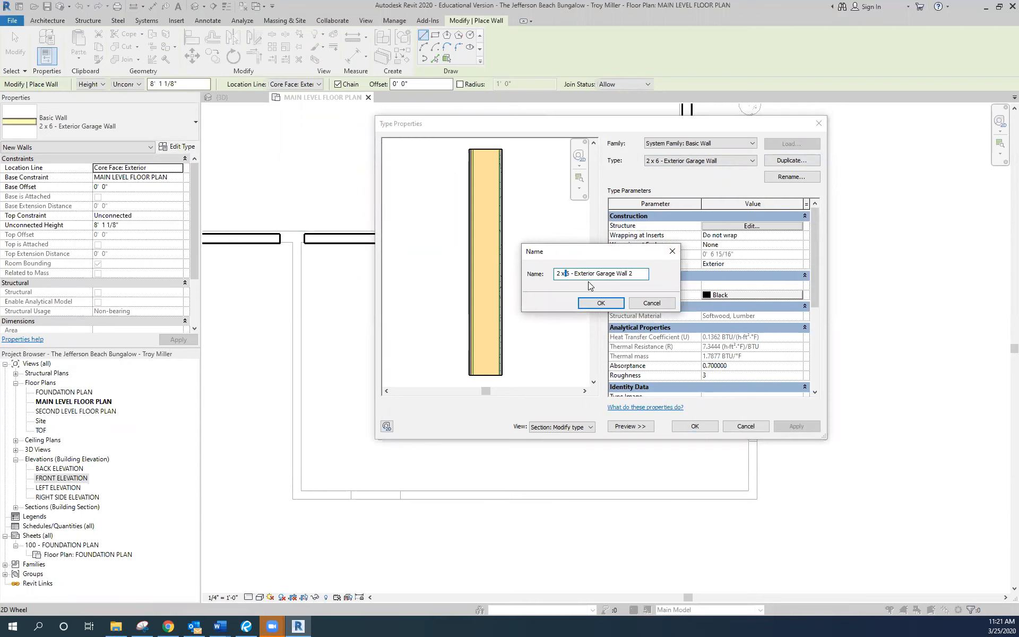
pyautogui.press('Delete')
pyautogui.write('4')
pyautogui.click(614, 303)
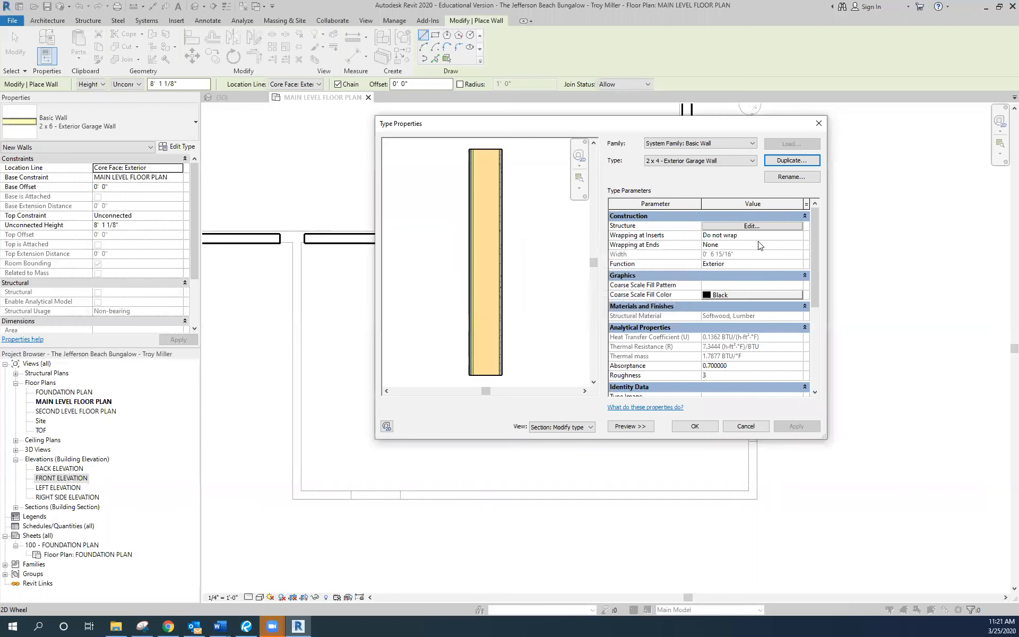
# - Set the 2 x 4 - Exterior Garage Wall type's structure layer to 3 1/2" and its interior gypsum finish layer to 1/2" thick
pyautogui.click(772, 227)
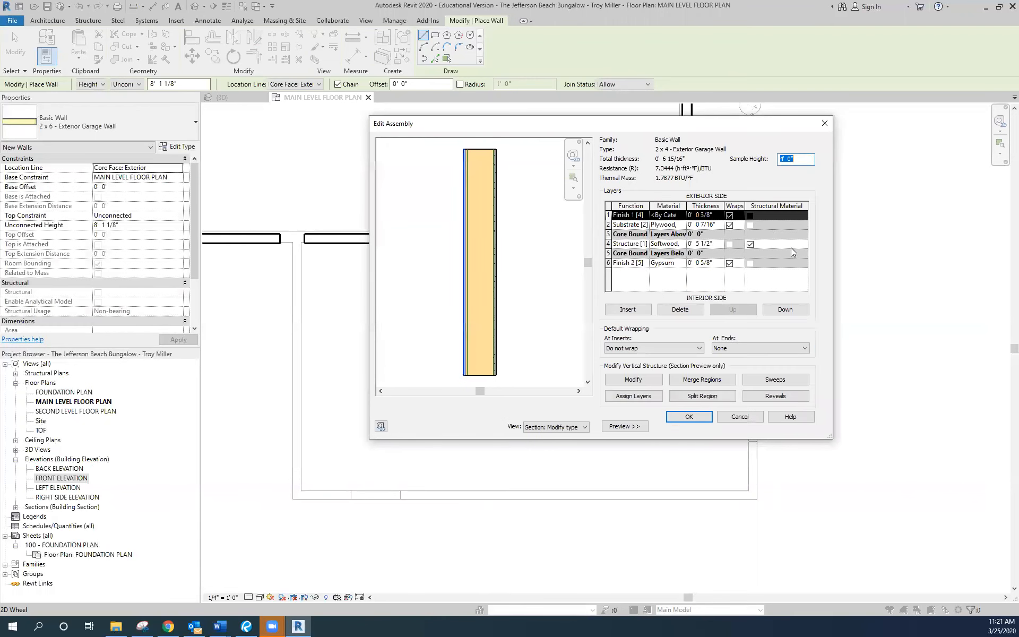
pyautogui.click(705, 253)
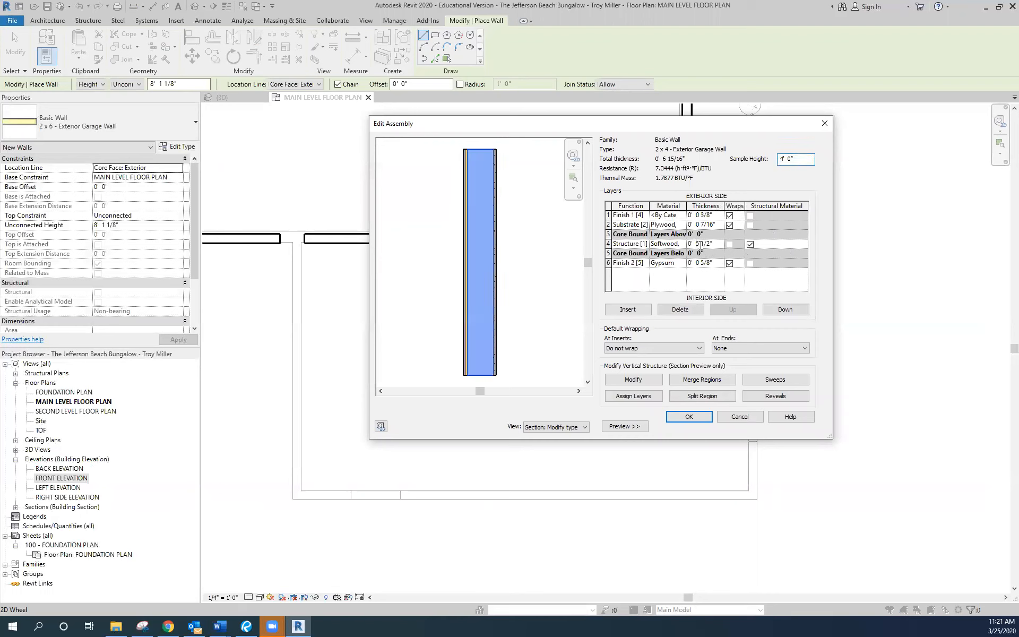
pyautogui.write('3')
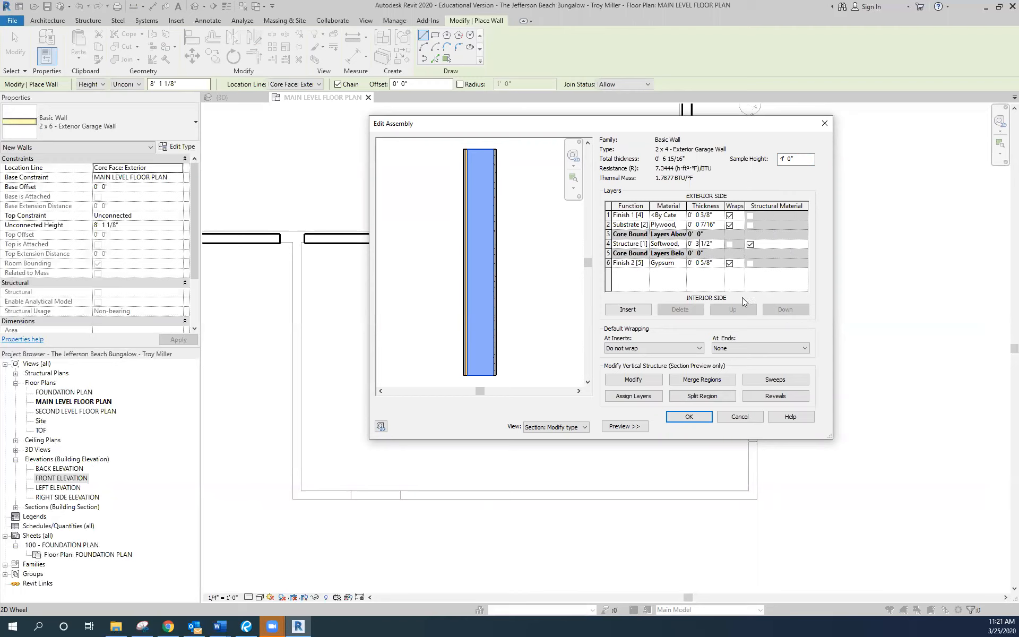
pyautogui.click(705, 264)
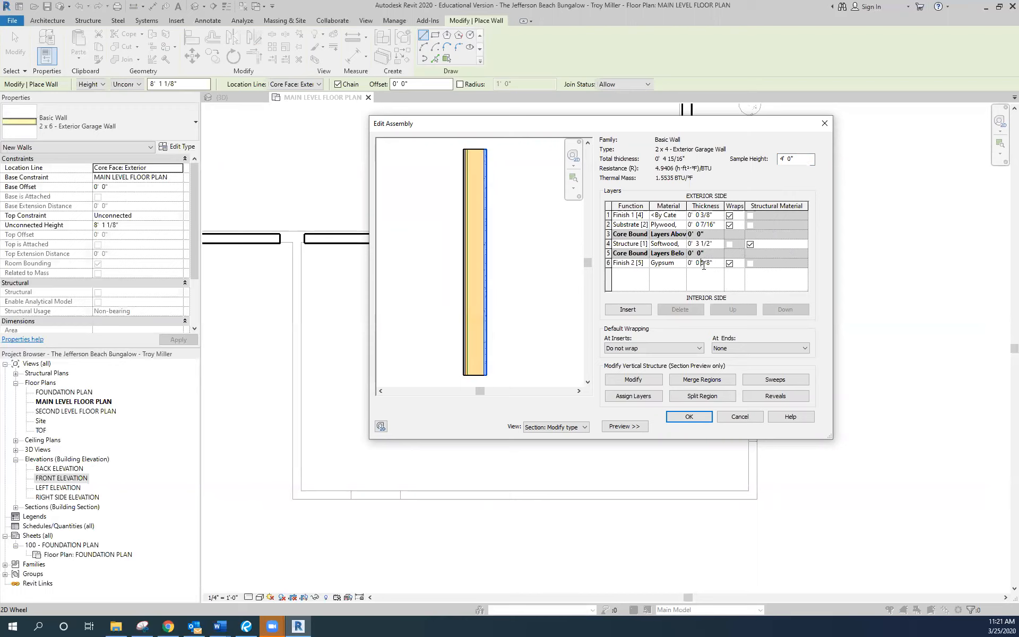
pyautogui.moveTo(700, 263); pyautogui.dragTo(710, 263)
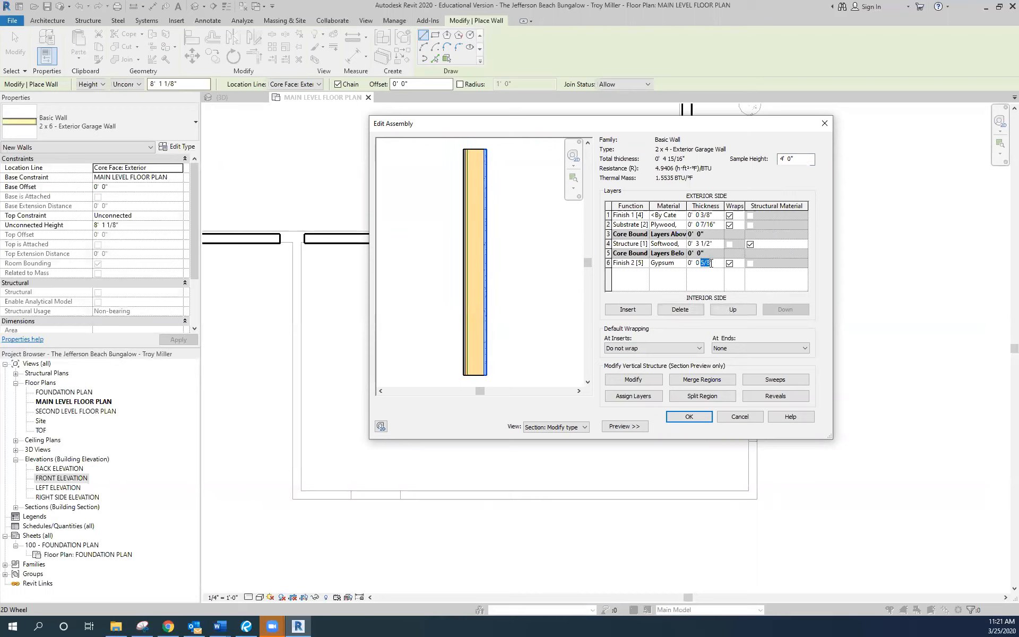
pyautogui.write('.5')
pyautogui.click(700, 243)
pyautogui.click(575, 313)
pyautogui.press('Tab')
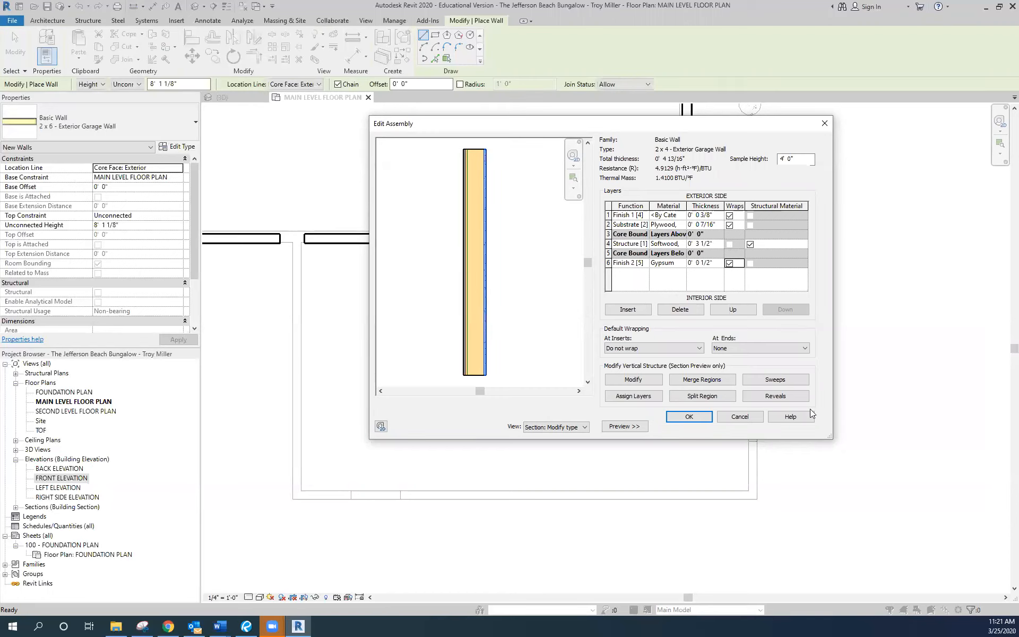
pyautogui.click(689, 417)
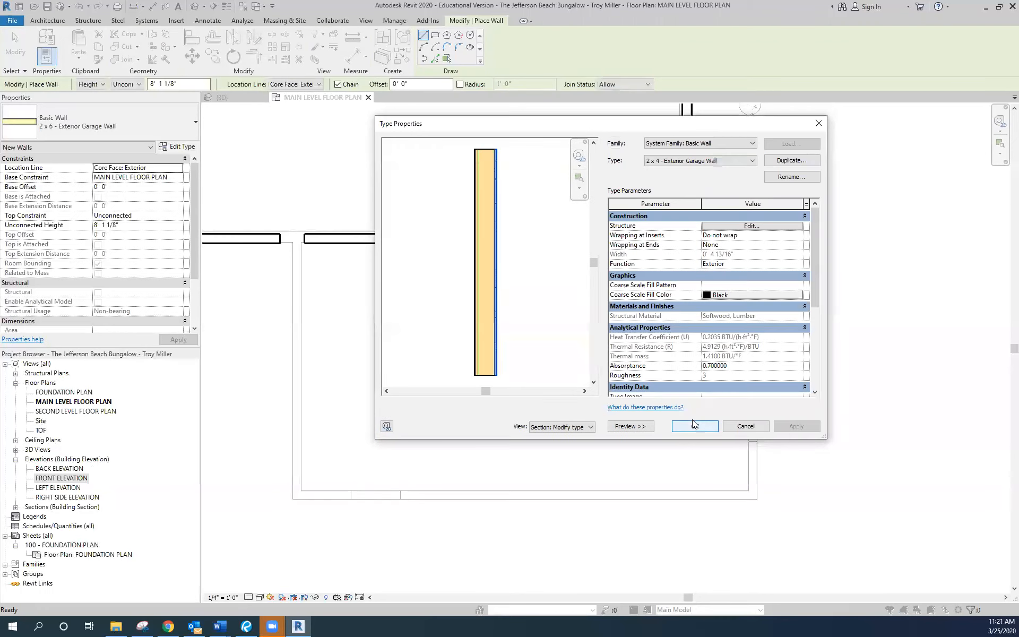
pyautogui.click(695, 426)
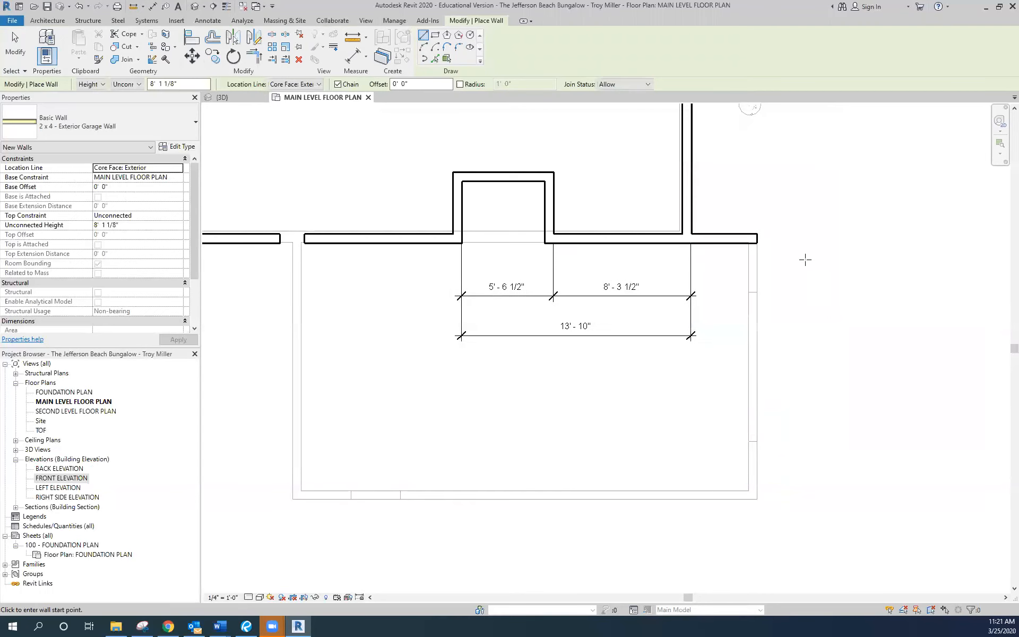
# - Draw the three remaining garage walls as a chain along the foundation's outer face, from the short wall's outer corner around to the house wall line
pyautogui.scroll(5, 804, 258)
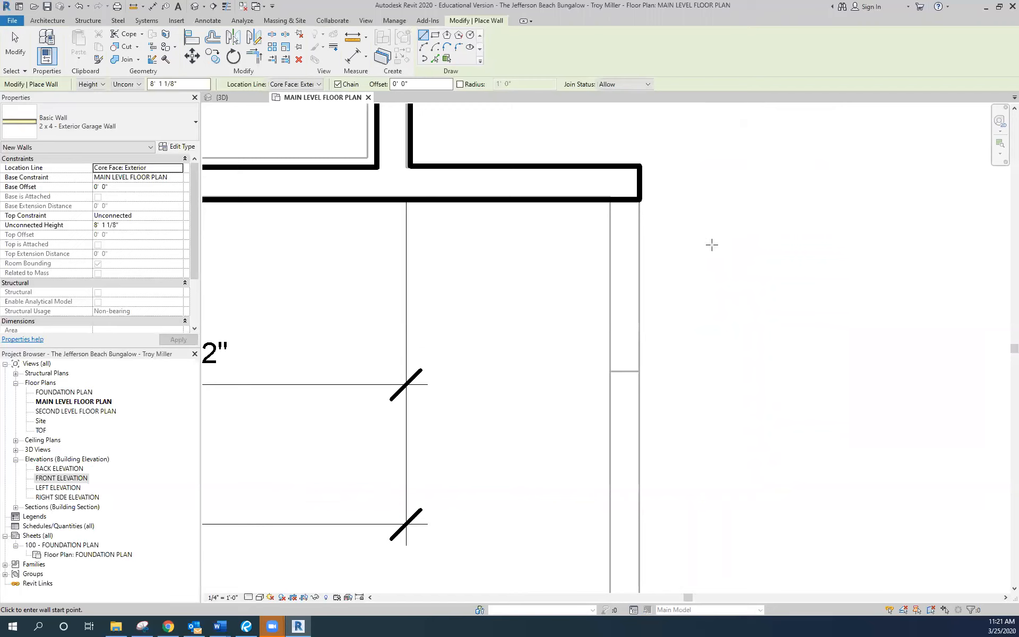
pyautogui.click(638, 200)
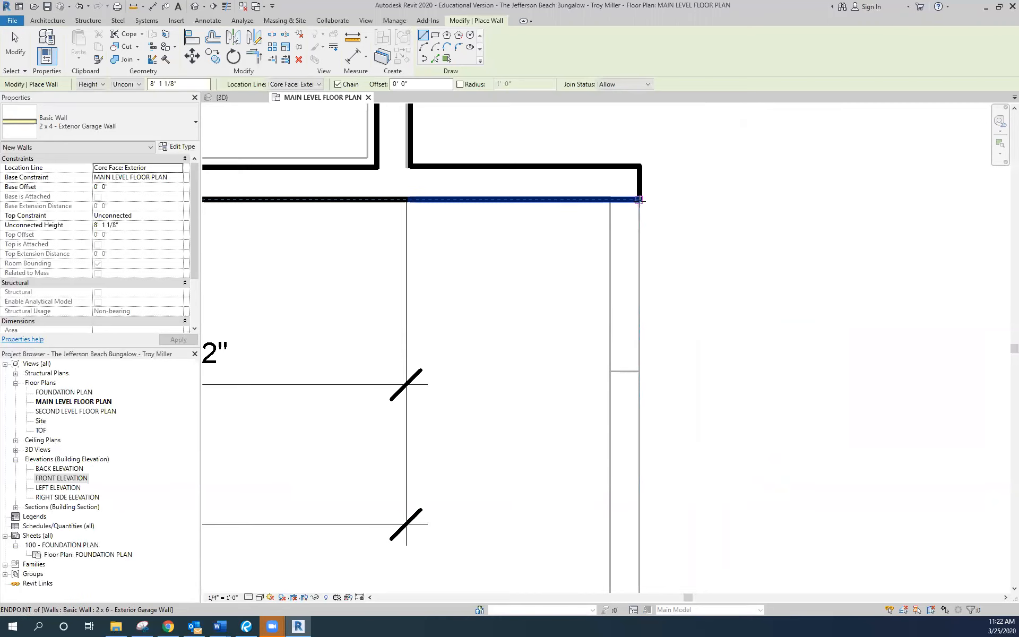
pyautogui.click(638, 200)
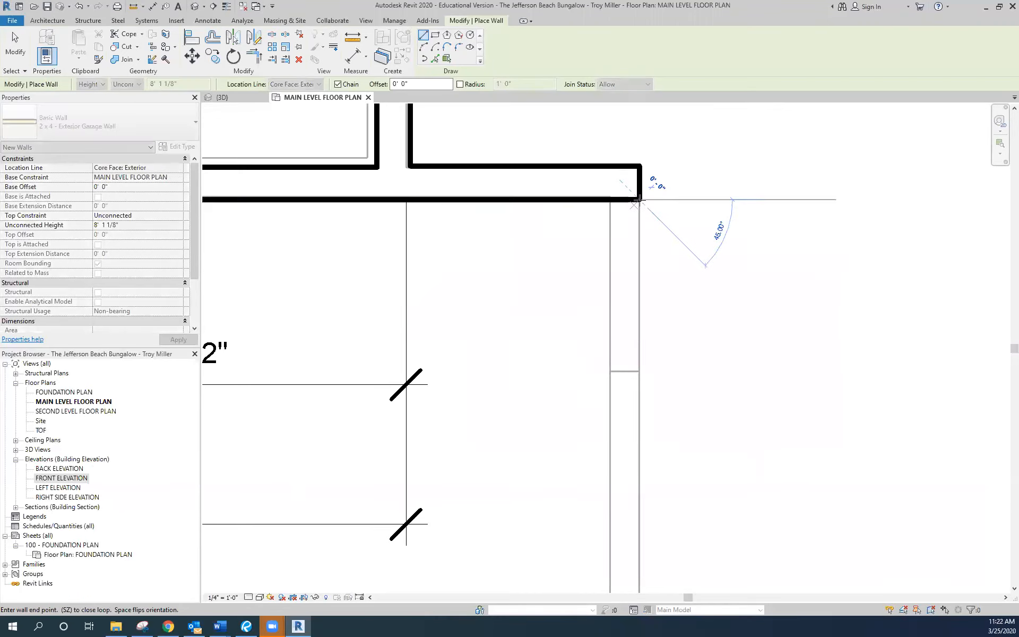
pyautogui.scroll(-4, 639, 204)
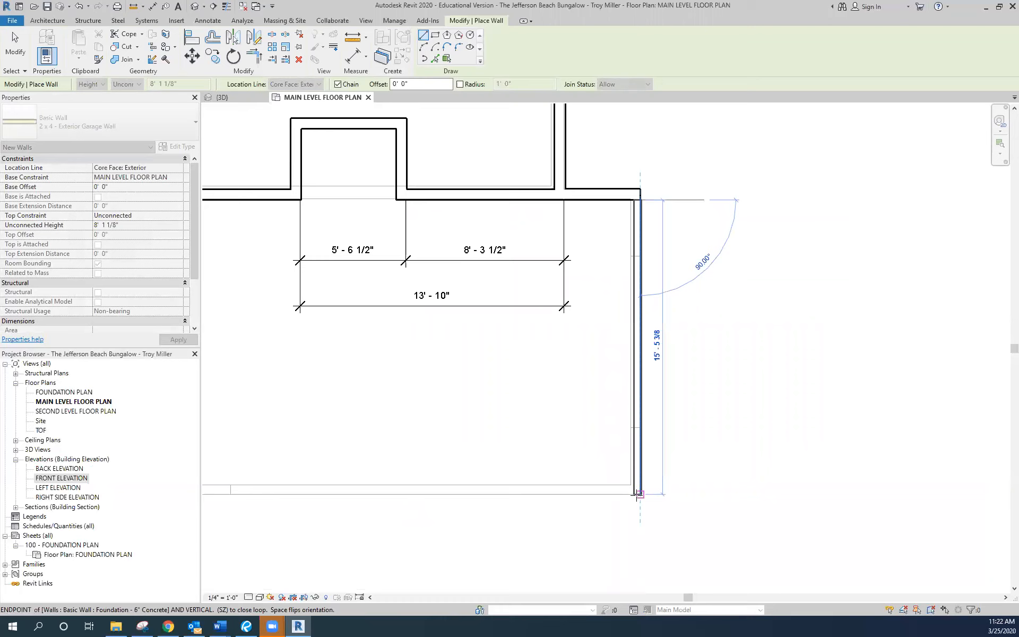
pyautogui.click(641, 495)
pyautogui.scroll(-3, 732, 440)
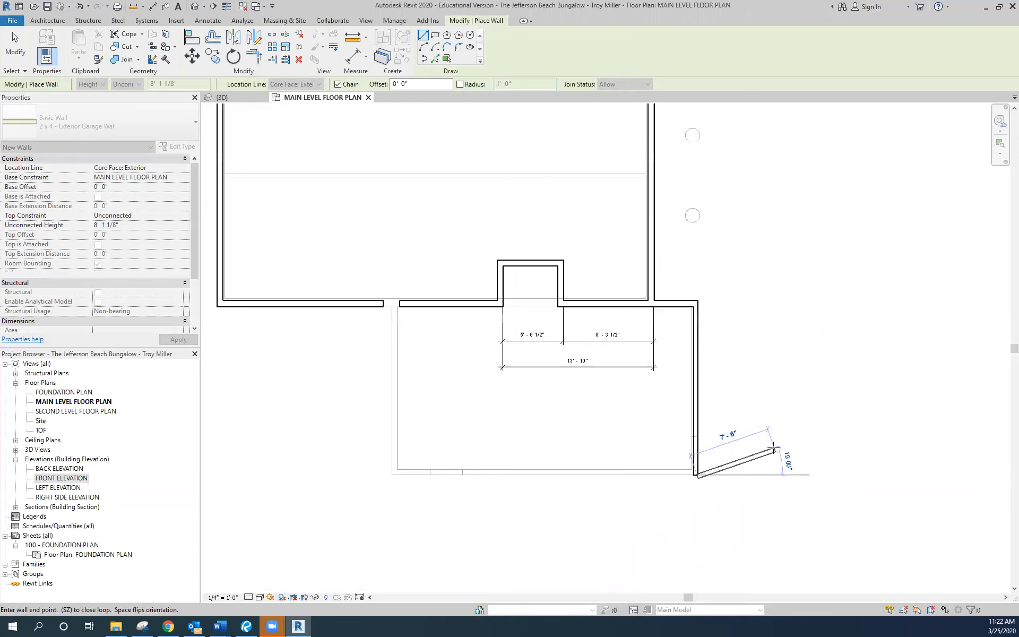
pyautogui.scroll(5, 375, 475)
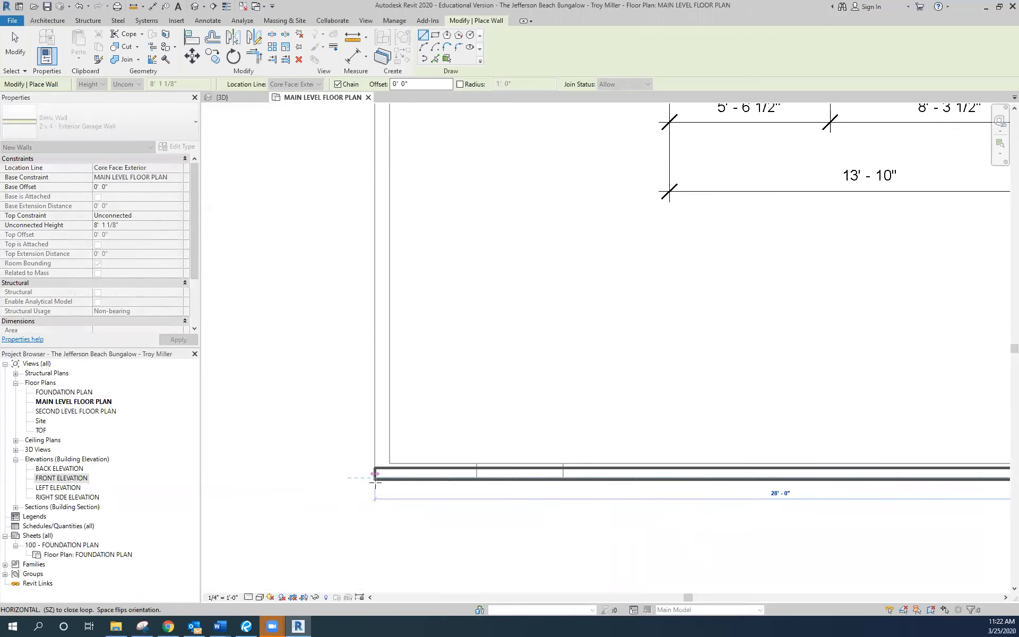
pyautogui.click(376, 477)
pyautogui.scroll(-3, 375, 476)
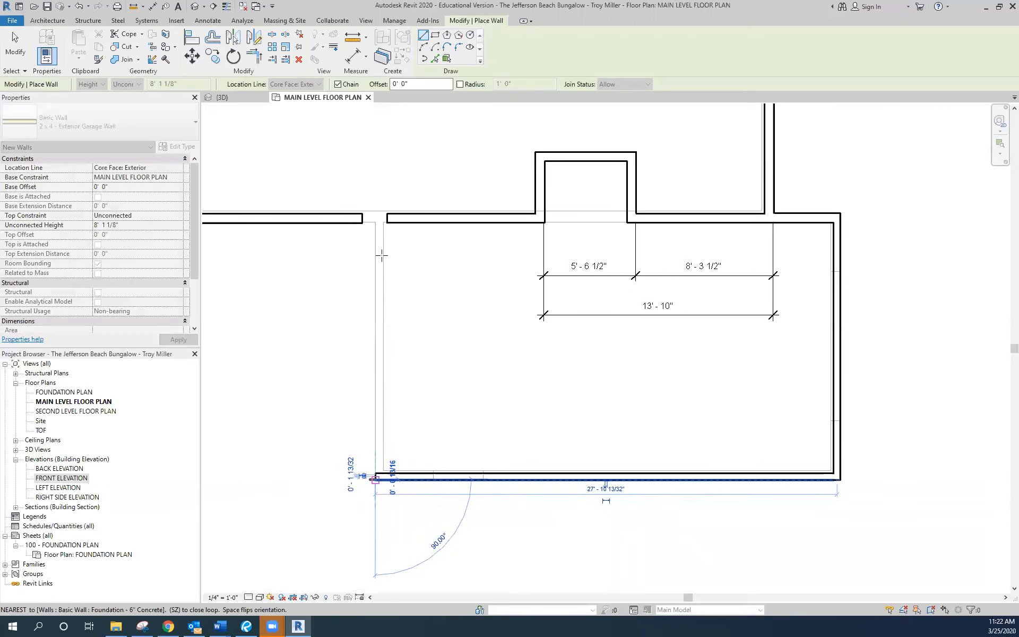
pyautogui.click(375, 221)
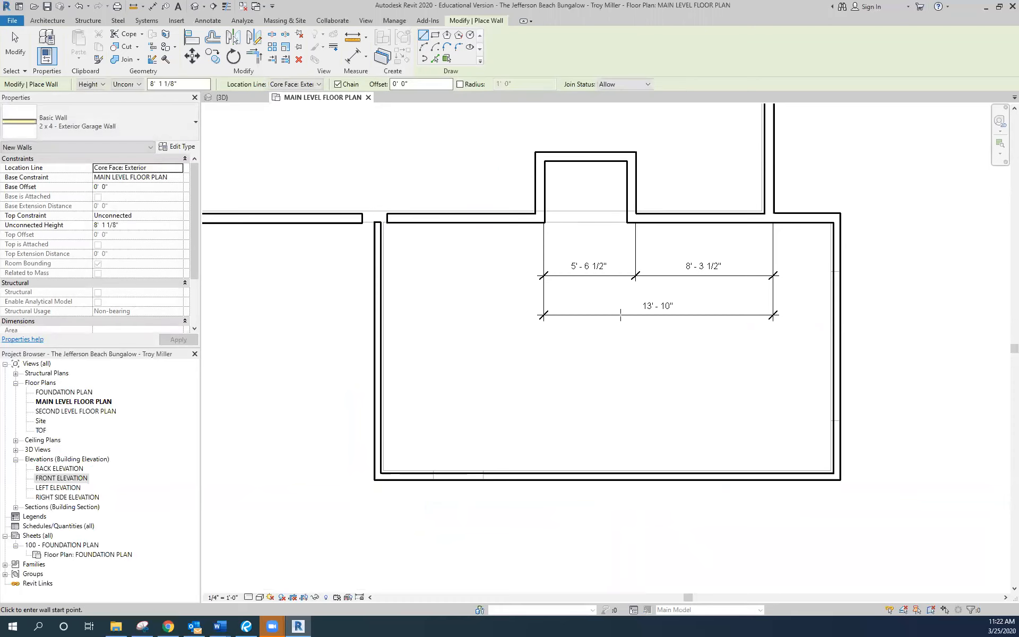
# - Close the gap at the garage's inner corner by extending the house exterior wall and the garage common wall to the new garage side wall
pyautogui.scroll(3, 326, 191)
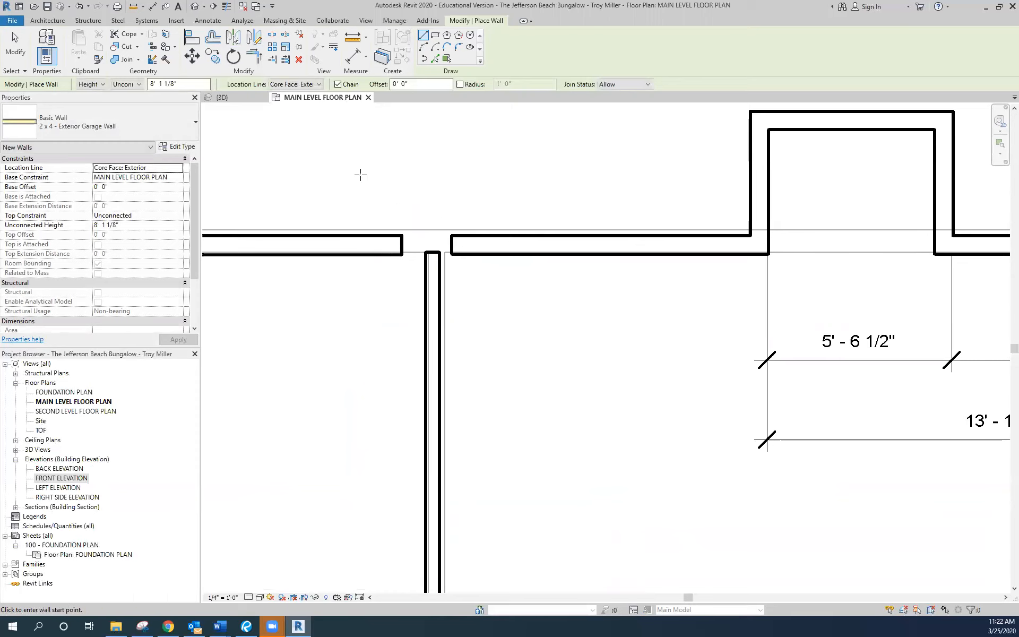
pyautogui.press('Escape')
pyautogui.click(371, 258)
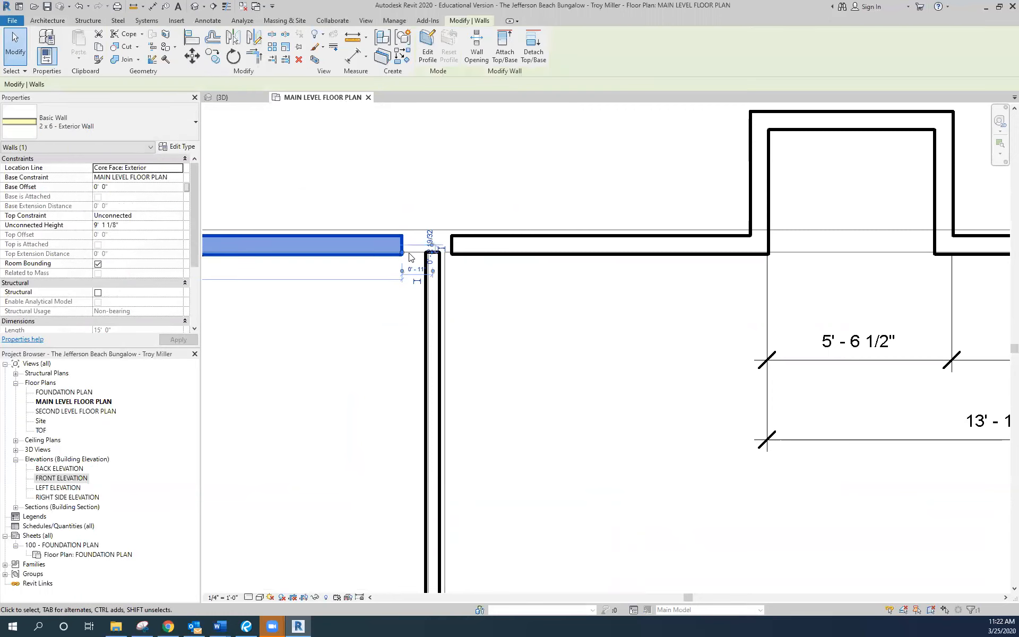
pyautogui.moveTo(403, 253); pyautogui.dragTo(433, 252)
pyautogui.click(474, 252)
pyautogui.click(513, 319)
pyautogui.scroll(-5, 518, 291)
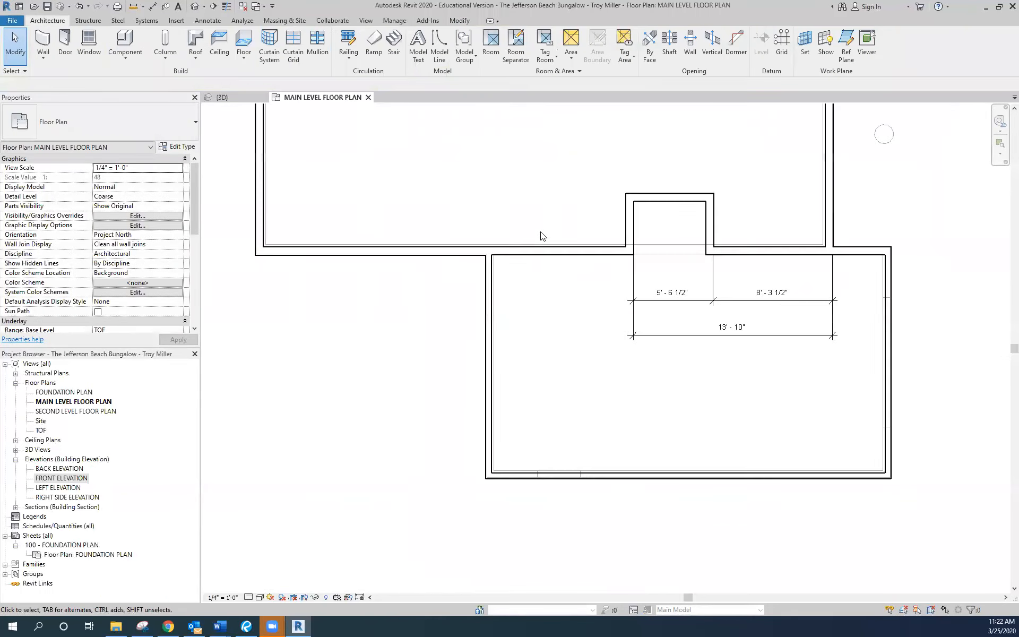
# - Open the 3D view and inspect the garage walls, the common wall recess and the house walls from different angles
pyautogui.scroll(-4, 528, 345)
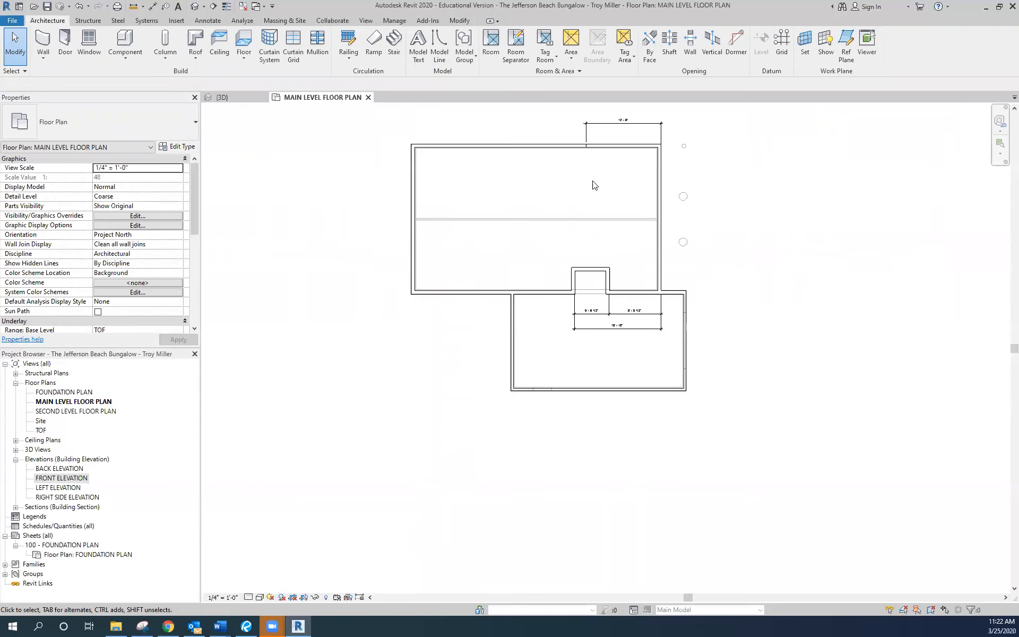
pyautogui.scroll(-2, 698, 279)
pyautogui.click(222, 97)
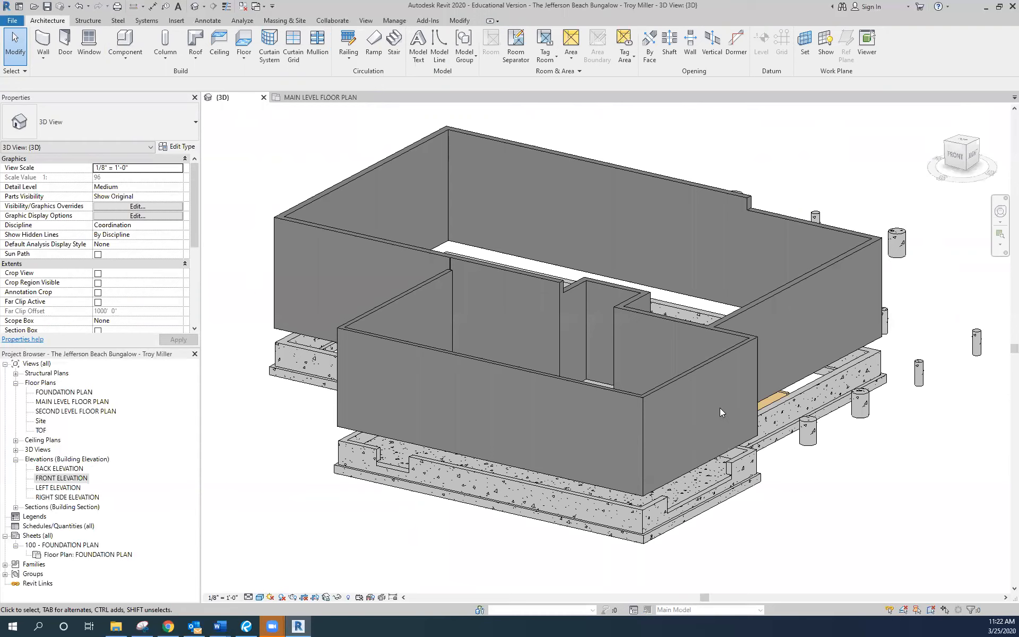
pyautogui.scroll(2, 640, 321)
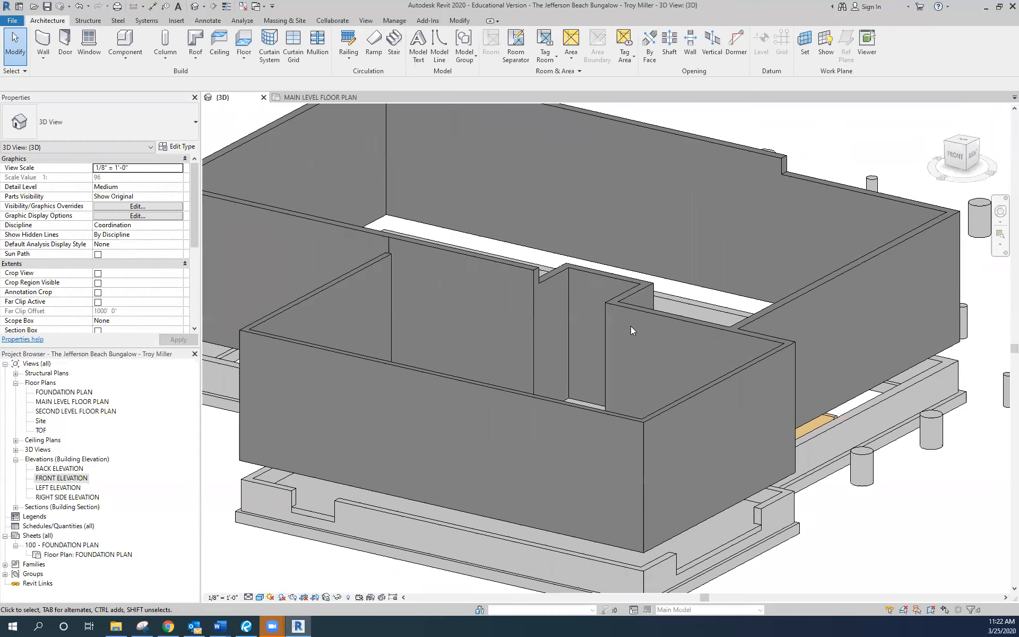
pyautogui.keyDown('shift'); pyautogui.moveTo(531, 333); pyautogui.dragTo(564, 402, button='middle'); pyautogui.keyUp('shift')
pyautogui.scroll(-4, 542, 291)
pyautogui.keyDown('shift'); pyautogui.moveTo(415, 455); pyautogui.dragTo(348, 434, button='middle'); pyautogui.keyUp('shift')
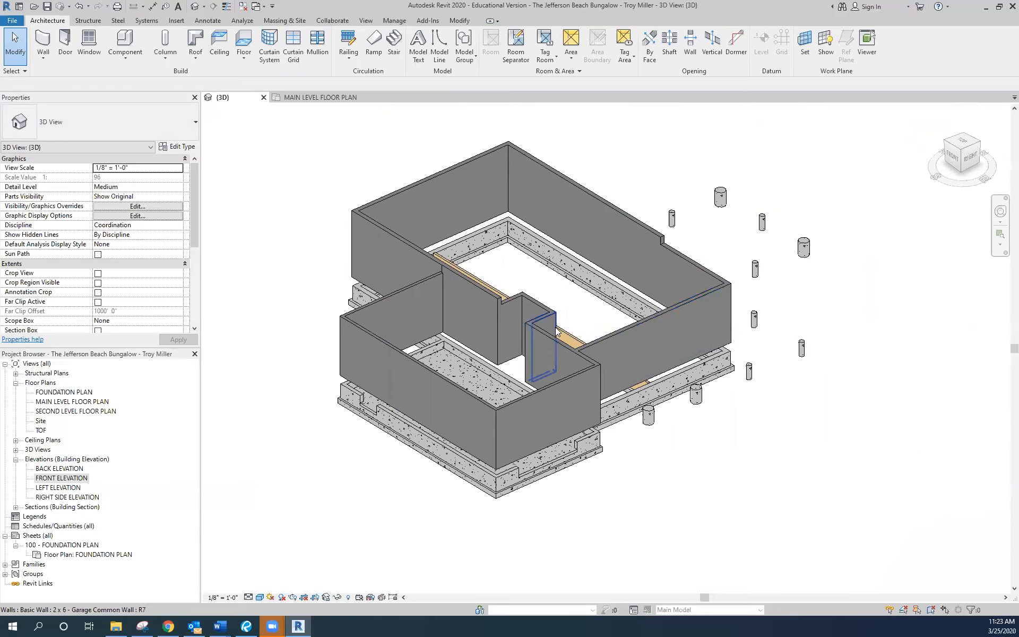
pyautogui.scroll(3, 546, 330)
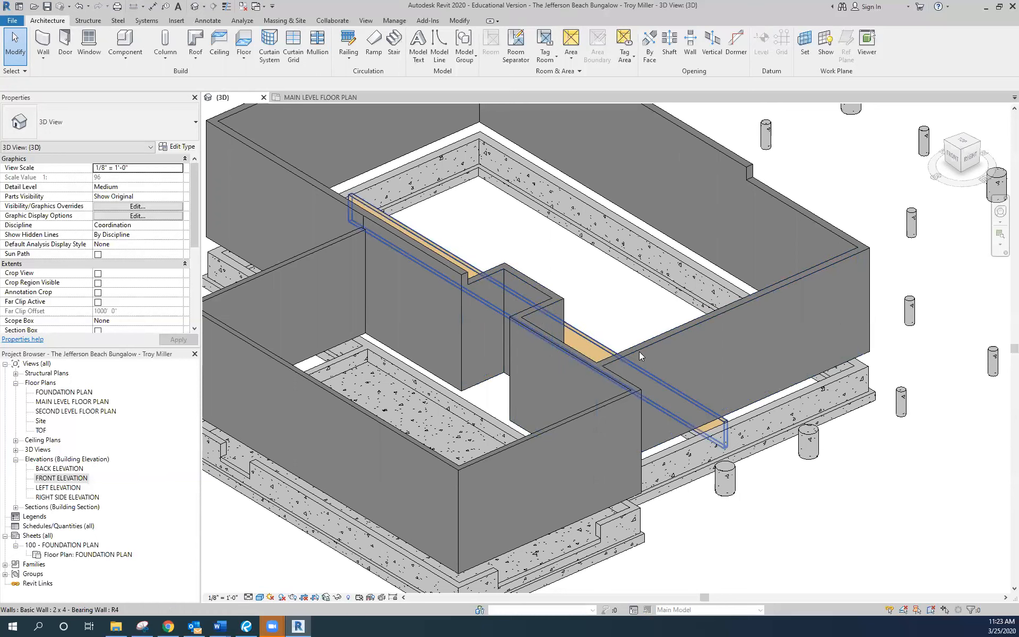
pyautogui.scroll(-2, 793, 360)
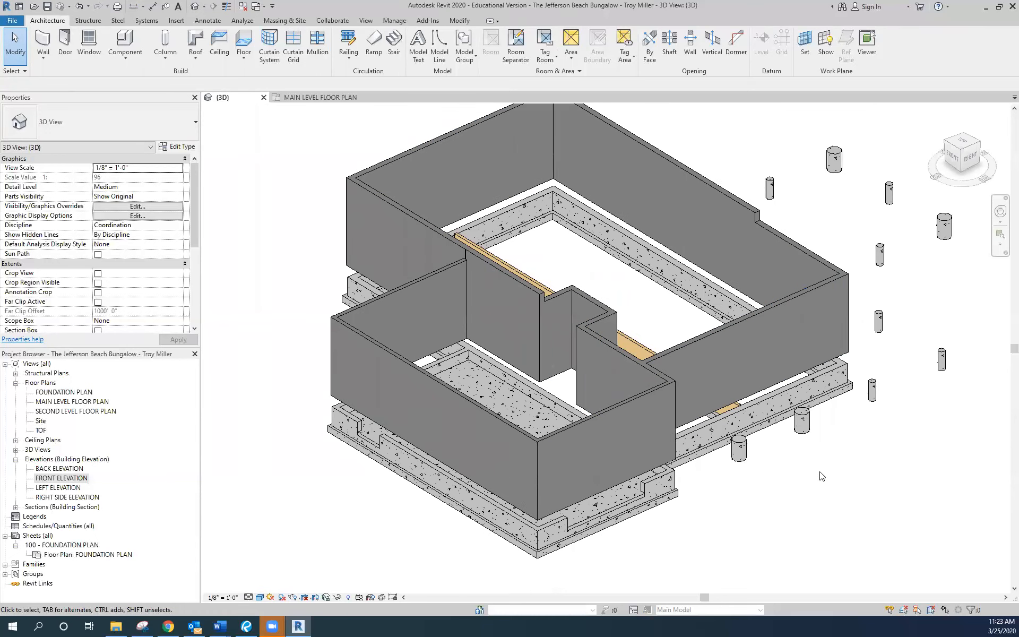
pyautogui.scroll(-1, 525, 513)
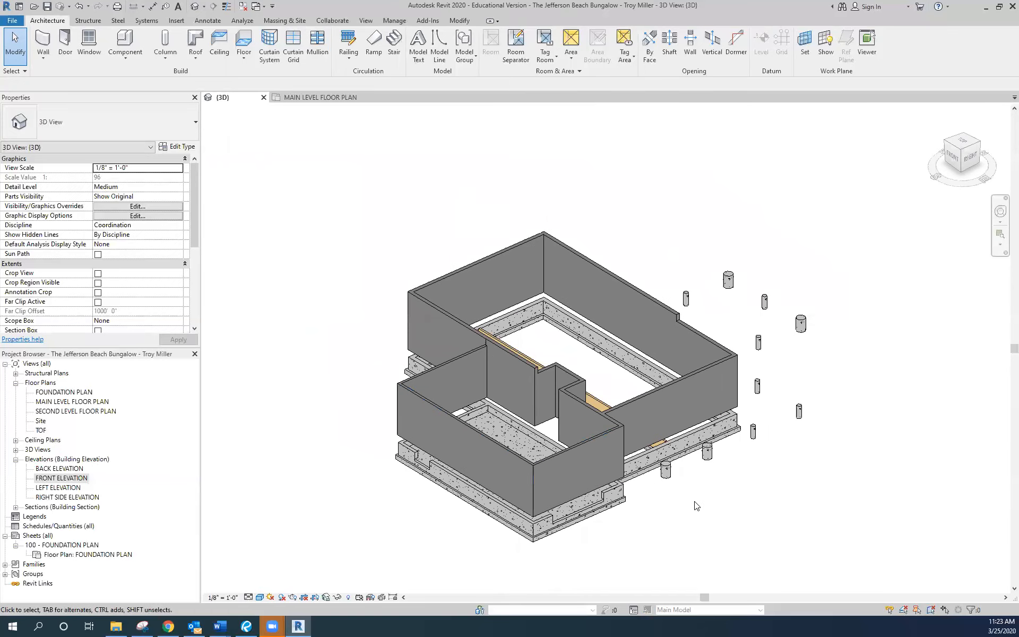
pyautogui.scroll(-1, 695, 505)
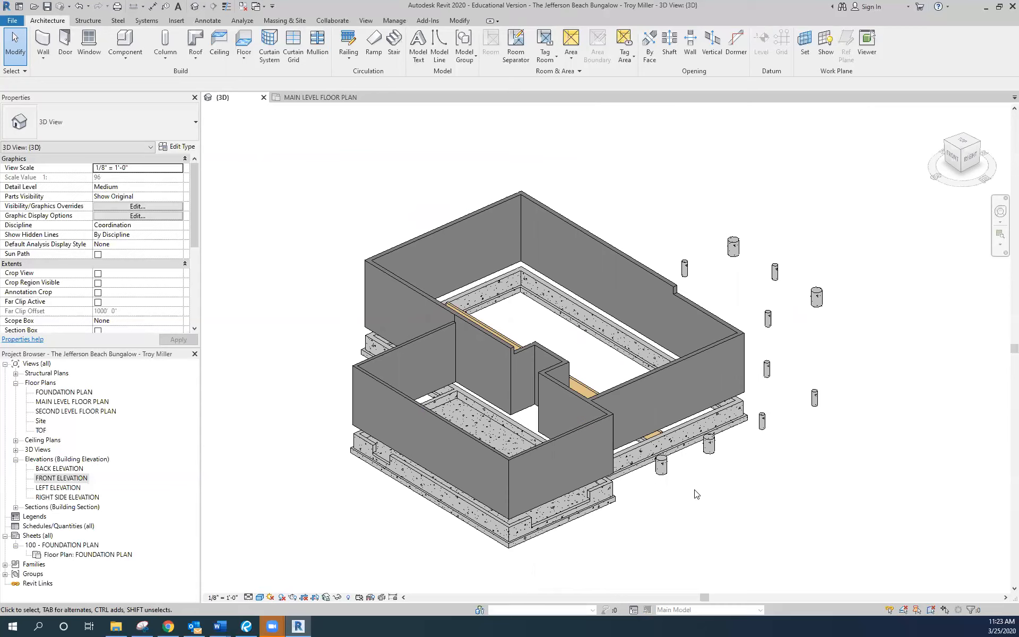
# - Switch to the Jefferson Beach Bungalow drawings in Bluebeam Revu and examine the house and garage walls on the main level floor plan, sheet 200
pyautogui.click(298, 626)
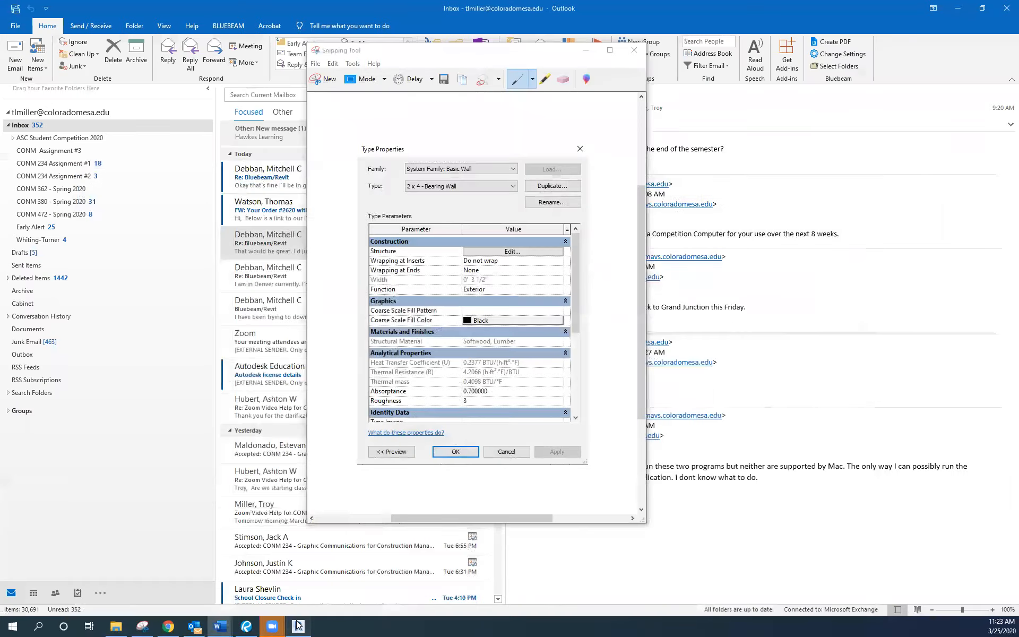
pyautogui.click(299, 626)
pyautogui.click(246, 626)
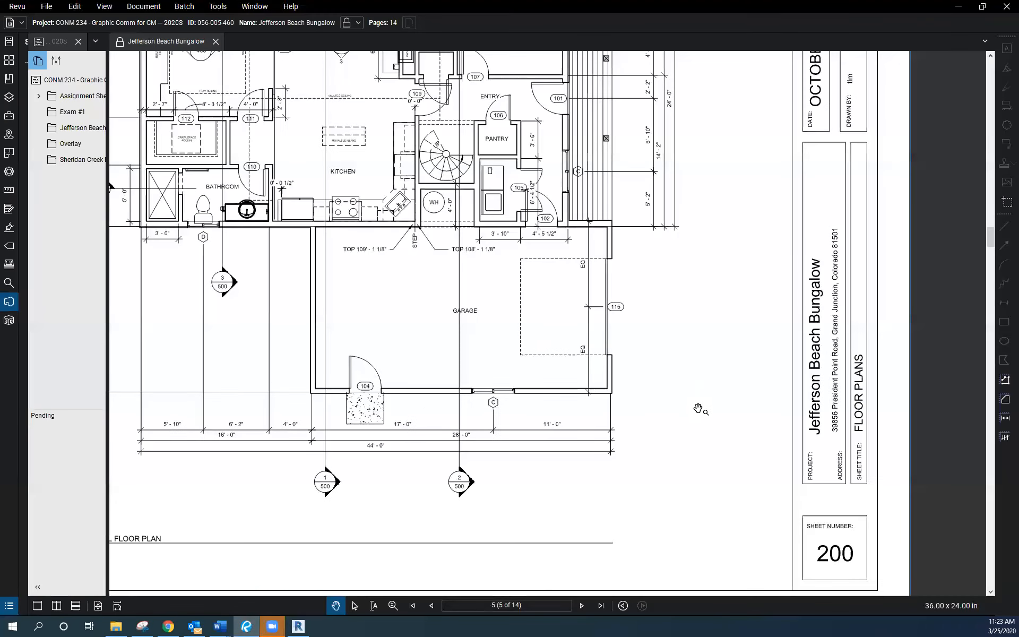
pyautogui.scroll(-5, 699, 408)
pyautogui.scroll(4, 629, 235)
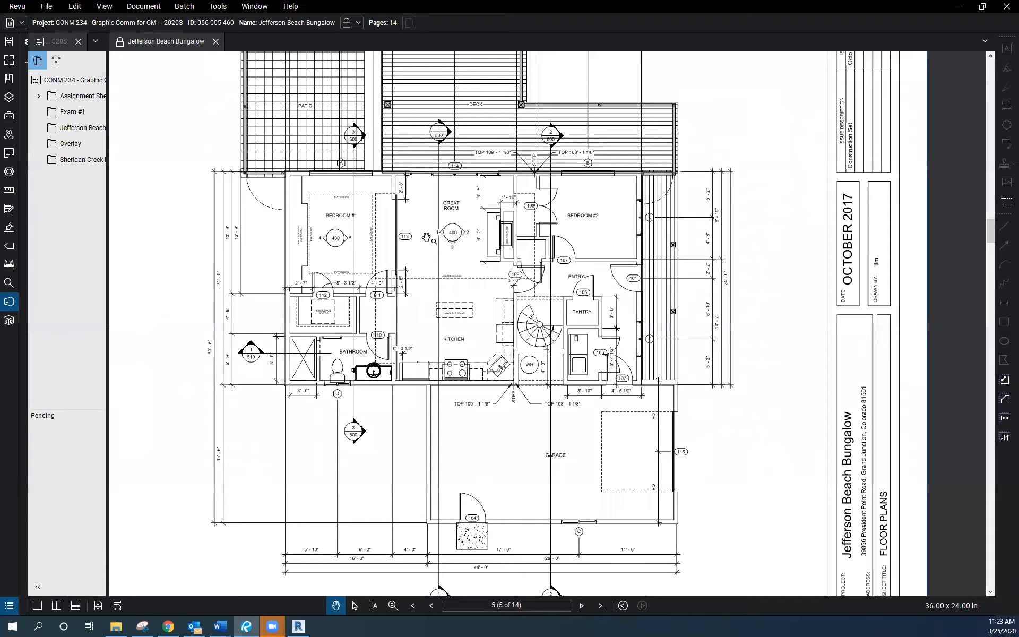
pyautogui.scroll(1, 462, 263)
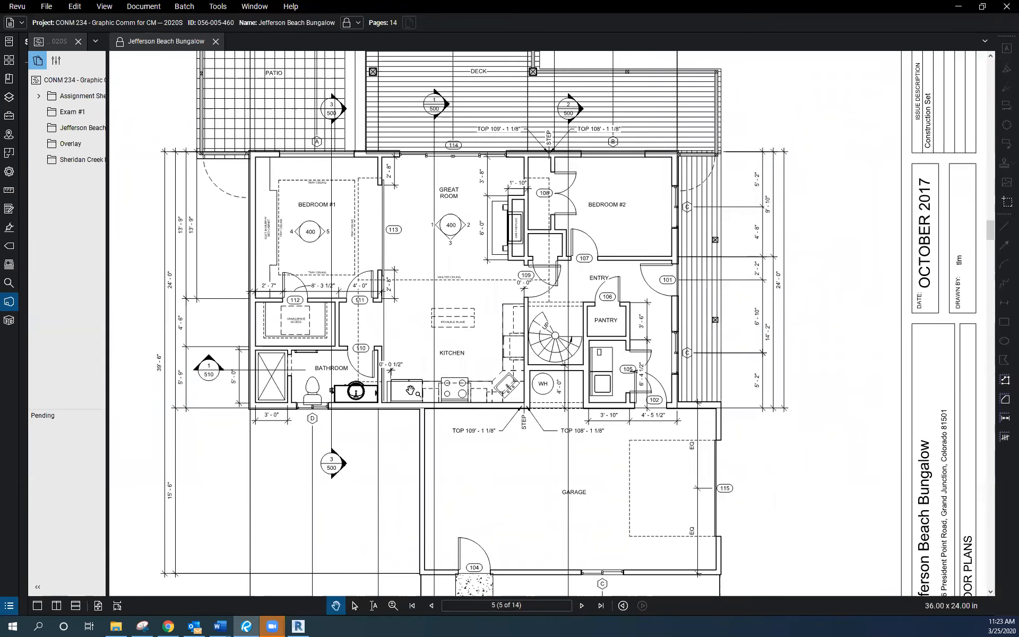
pyautogui.scroll(-4, 605, 368)
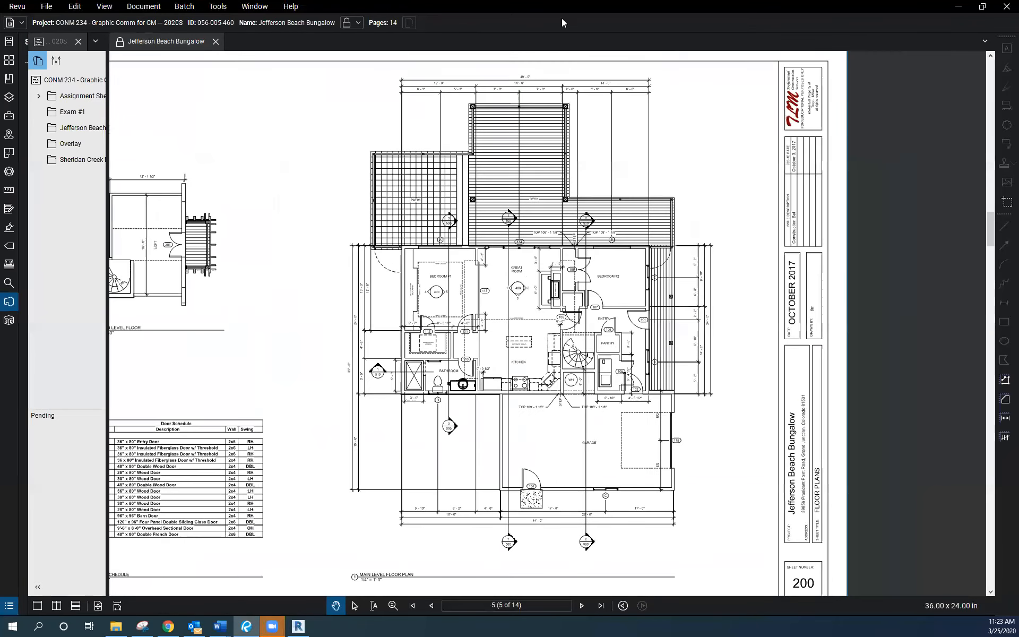